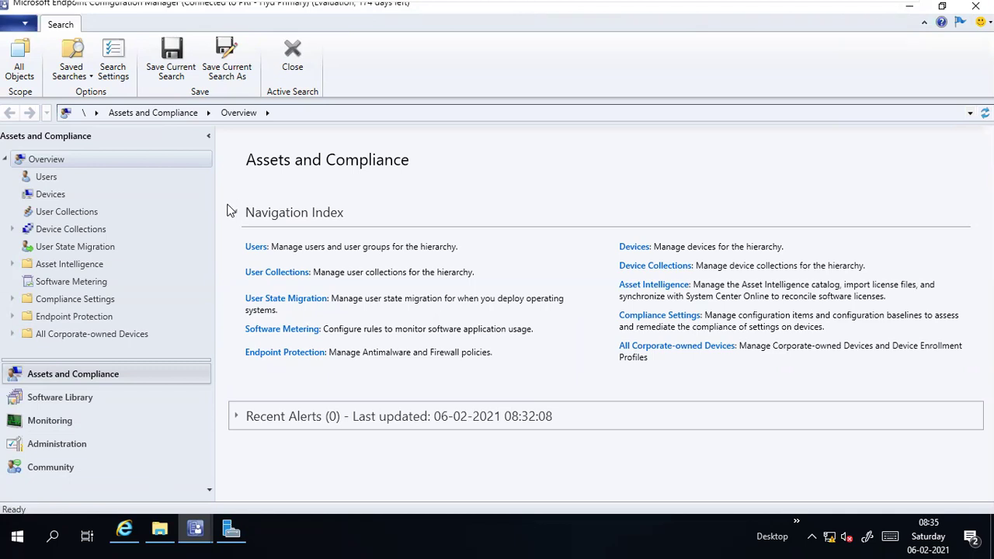
Step: Exit the VMware full-screen view and launch Notepad from the Run box
{"action": "mouse_move", "coordinate": [715, 6]}
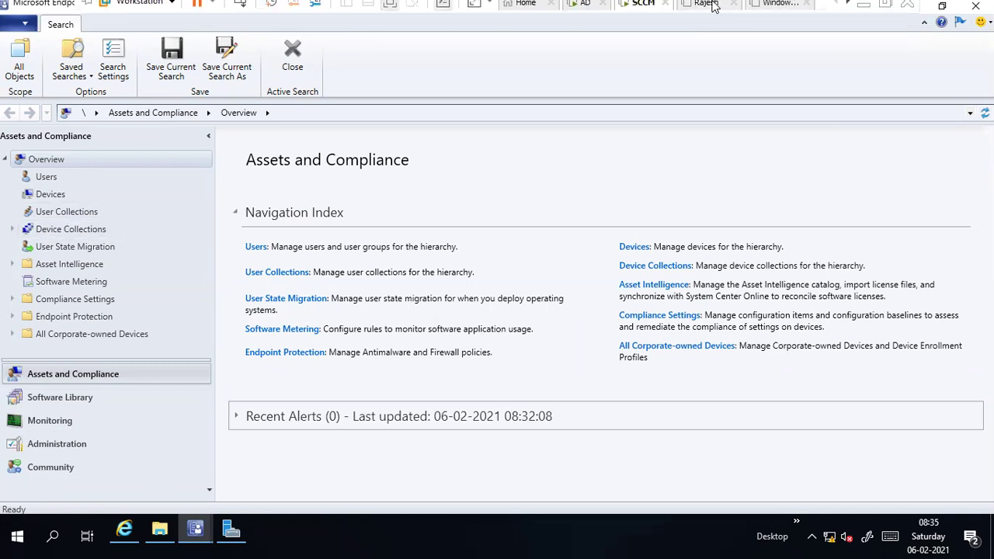
{"action": "left_click", "coordinate": [863, 10]}
{"action": "key", "text": "super+r"}
{"action": "type", "text": "notepad"}
{"action": "key", "text": "Return"}
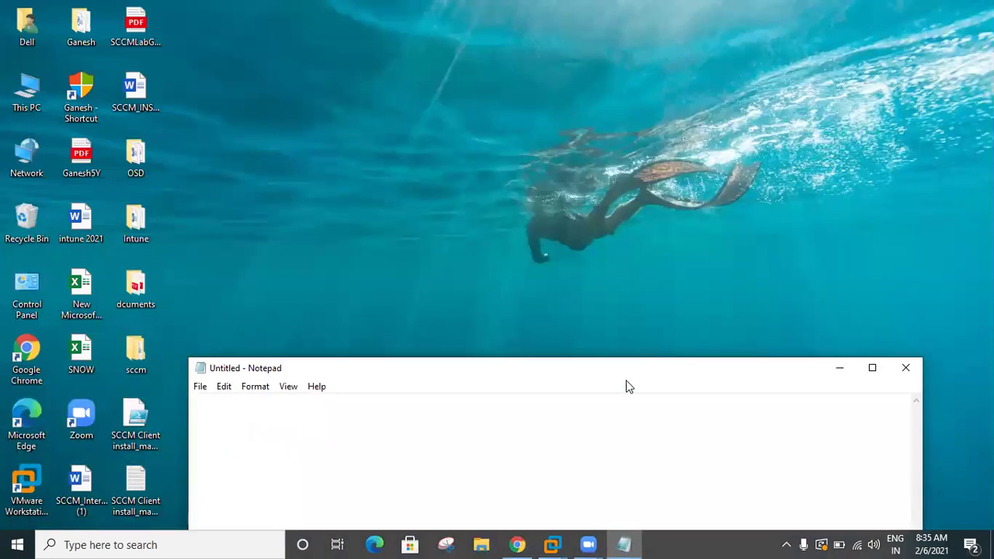
Step: Maximize Notepad and type the lines 'SCCM Client Trob' and 'Patching'
{"action": "double_click", "coordinate": [617, 368]}
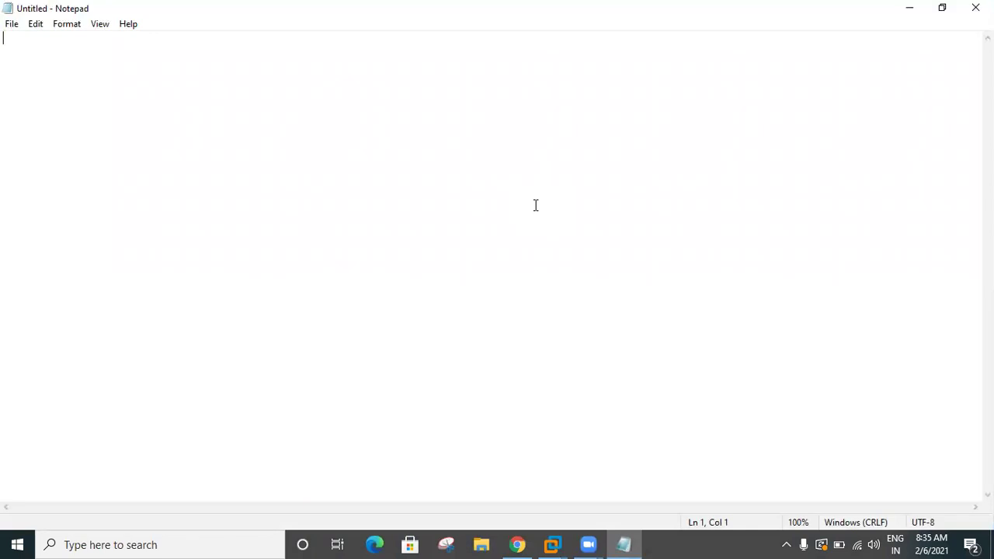
{"action": "type", "text": "SCCM "}
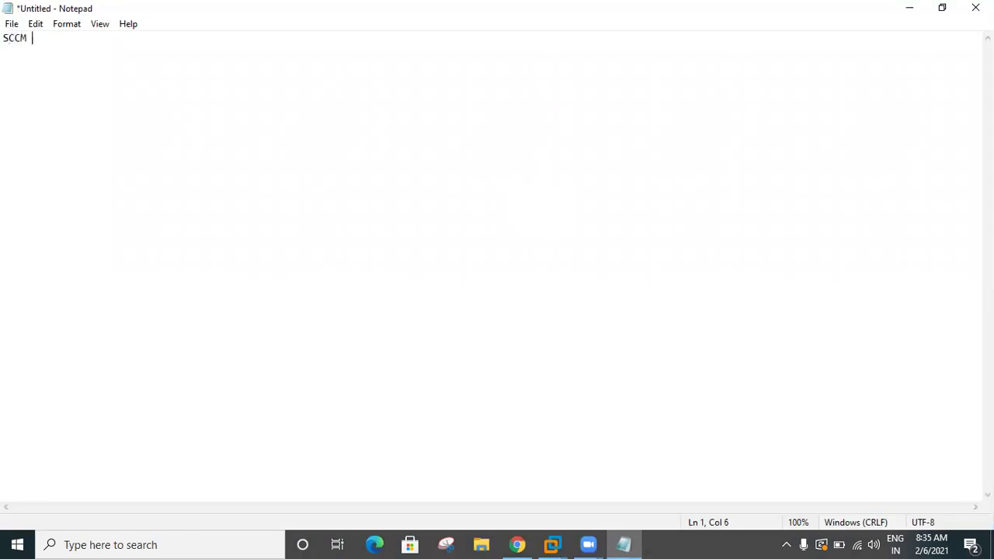
{"action": "type", "text": "Cmient Trob"}
{"action": "key", "text": "BackSpace"}
{"action": "key", "text": "BackSpace"}
{"action": "key", "text": "BackSpace"}
{"action": "key", "text": "BackSpace"}
{"action": "key", "text": "BackSpace"}
{"action": "key", "text": "BackSpace"}
{"action": "key", "text": "BackSpace"}
{"action": "key", "text": "BackSpace"}
{"action": "key", "text": "BackSpace"}
{"action": "key", "text": "BackSpace"}
{"action": "type", "text": "lient Trob"}
{"action": "key", "text": "Return"}
{"action": "type", "text": "Patching"}
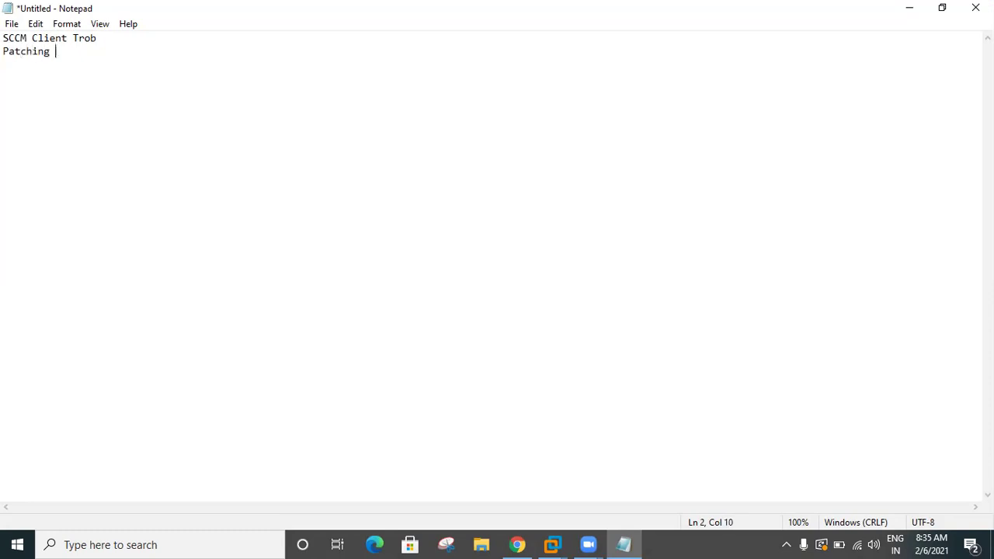
{"action": "key", "text": "Return"}
Step: Add 'Software Distribution' as line three and extend line two to 'Patching & Trob ( Server & Client )'
{"action": "type", "text": "Software Distributi"}
{"action": "key", "text": "BackSpace"}
{"action": "key", "text": "BackSpace"}
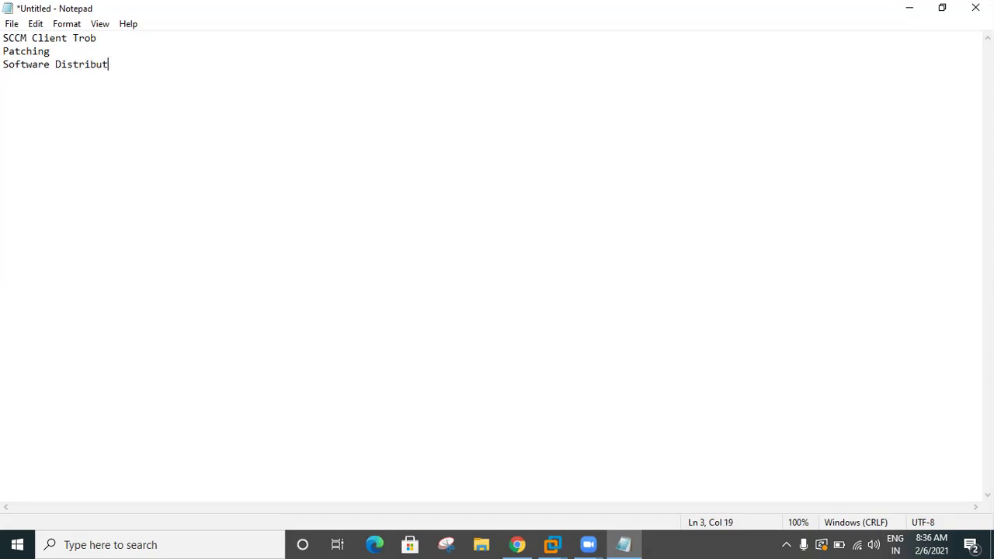
{"action": "type", "text": "tion"}
{"action": "left_click", "coordinate": [91, 55]}
{"action": "type", "text": "& Trob ( Se"}
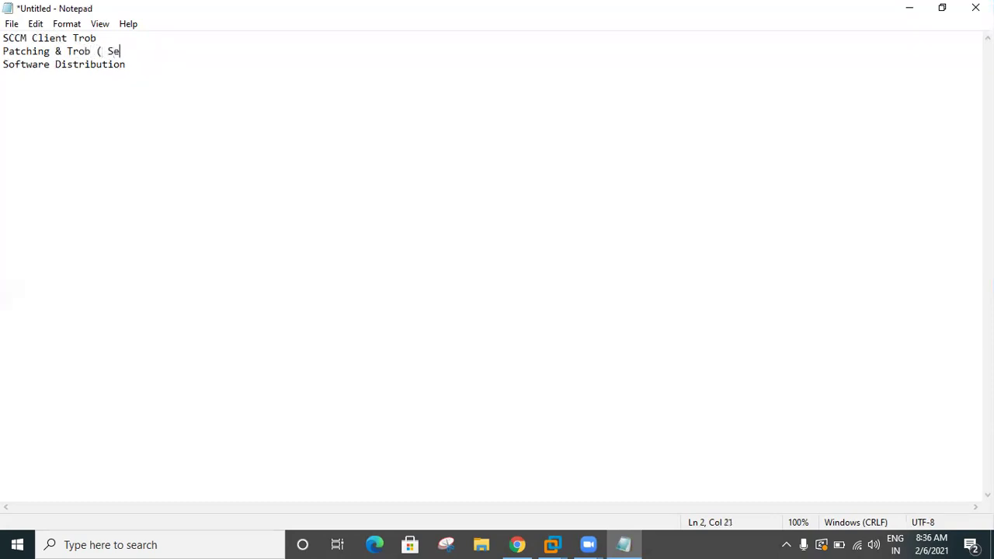
{"action": "type", "text": "rver & Client )"}
Step: Extend line three to 'Software Distribution & Trob' and add a fourth line 'OSD Baisc and Trob'
{"action": "left_click_drag", "start_coordinate": [177, 68], "coordinate": [7, 75]}
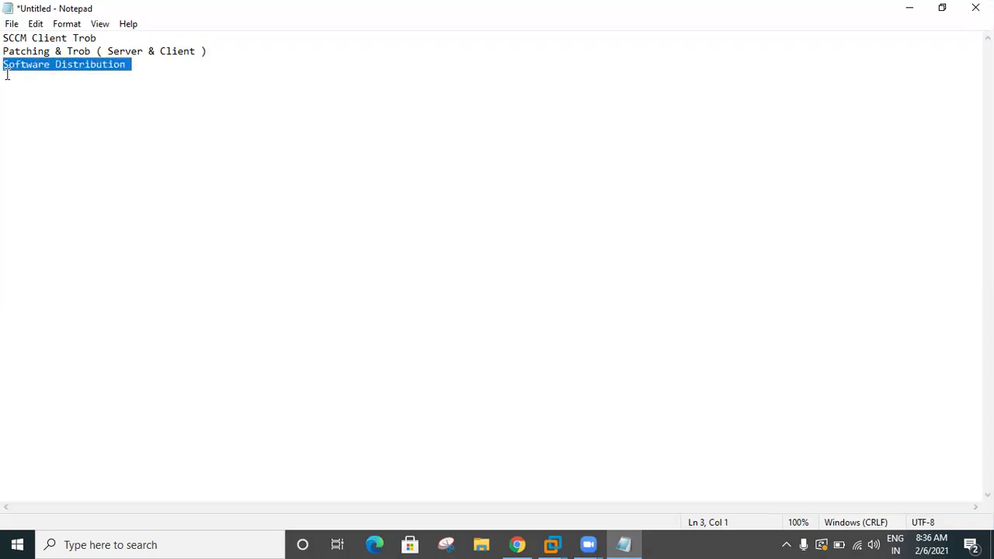
{"action": "left_click", "coordinate": [111, 86]}
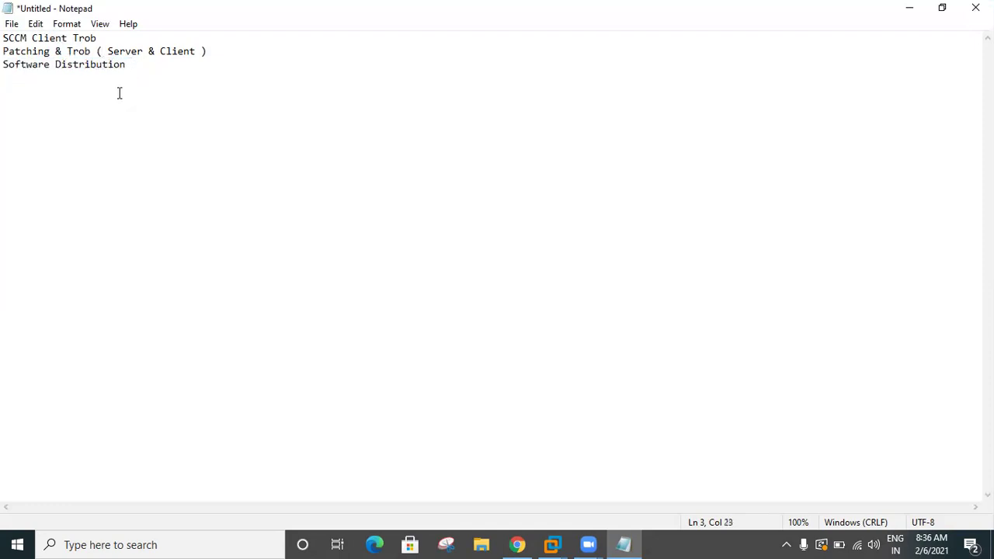
{"action": "type", "text": "& Trob"}
{"action": "key", "text": "Return"}
{"action": "type", "text": "OSD Baisc "}
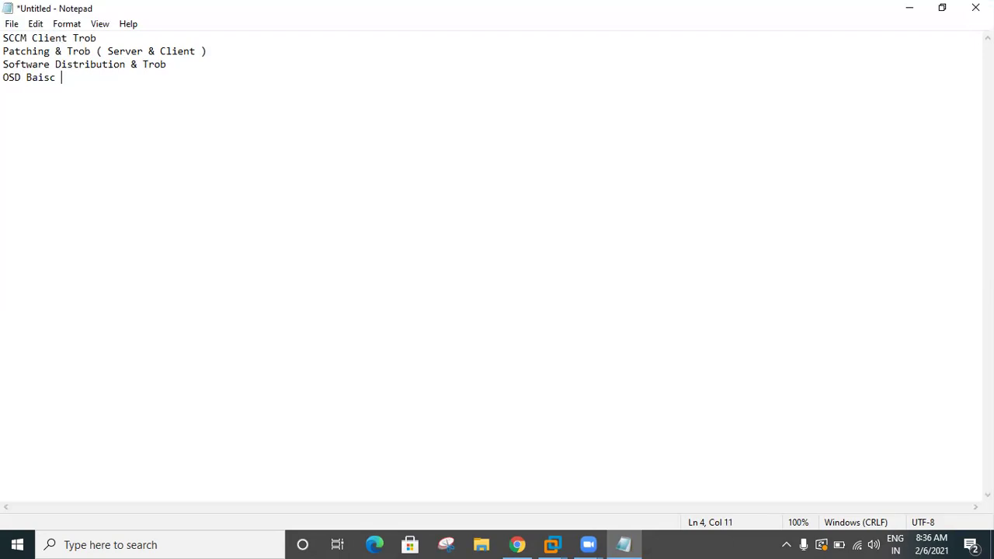
{"action": "type", "text": "and Tro"}
{"action": "key", "text": "BackSpace"}
{"action": "type", "text": "ob"}
Step: Select all four note lines and clear the selection several times
{"action": "left_click_drag", "start_coordinate": [309, 131], "coordinate": [8, 10]}
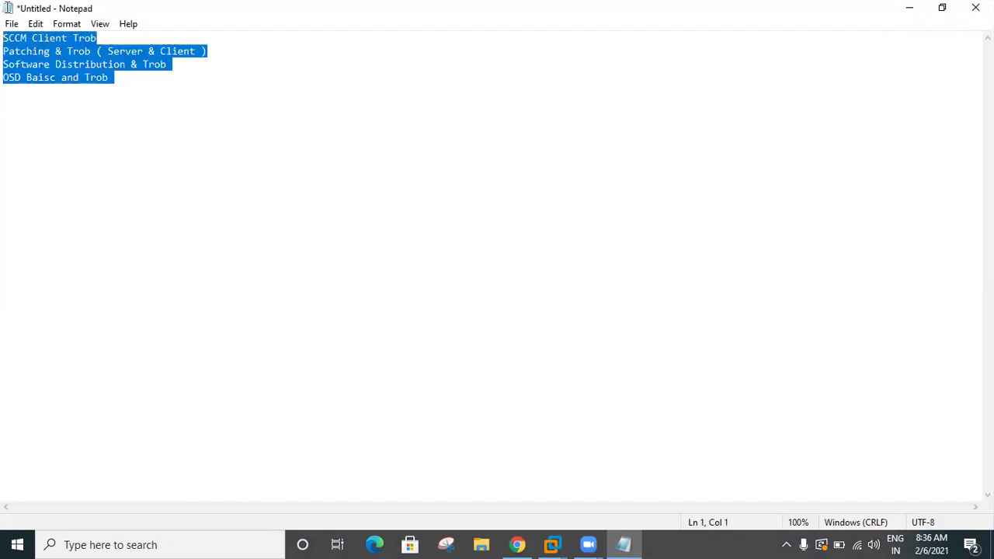
{"action": "left_click", "coordinate": [195, 106]}
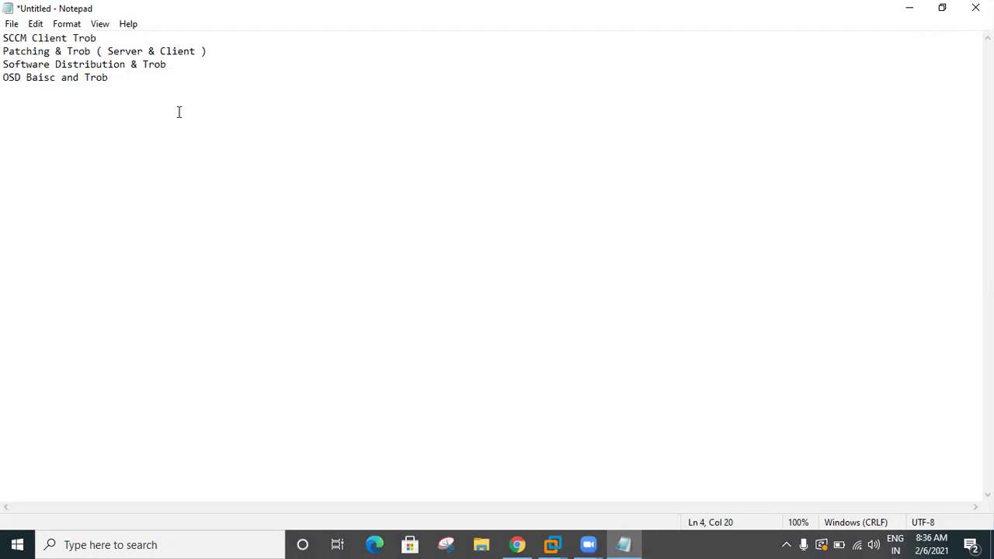
{"action": "left_click_drag", "start_coordinate": [177, 111], "coordinate": [7, 28]}
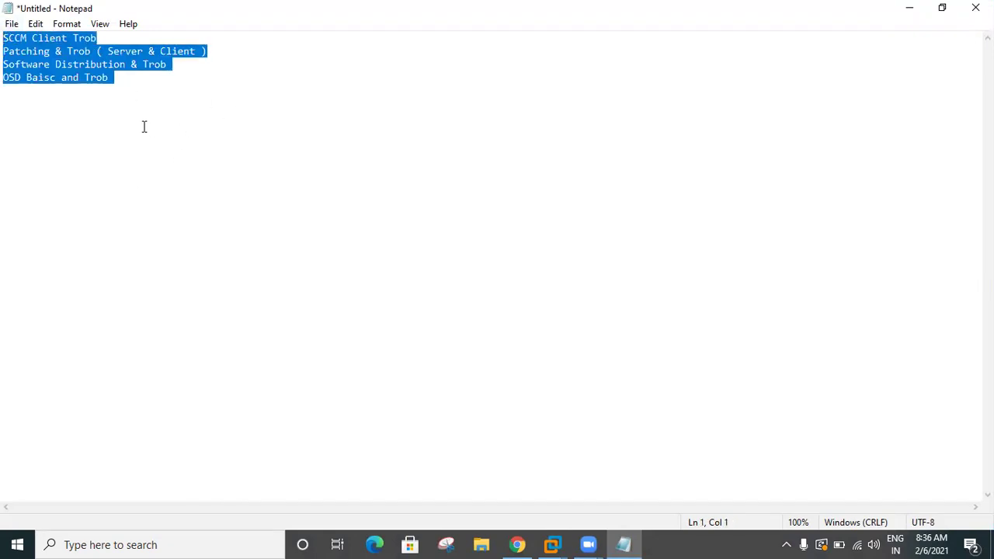
{"action": "left_click", "coordinate": [147, 83]}
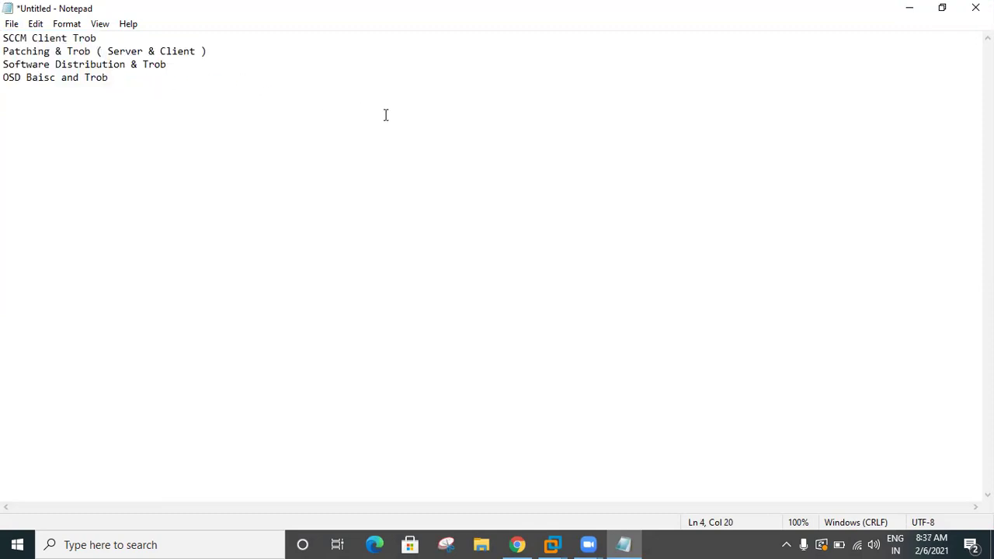
{"action": "left_click_drag", "start_coordinate": [145, 95], "coordinate": [6, 39]}
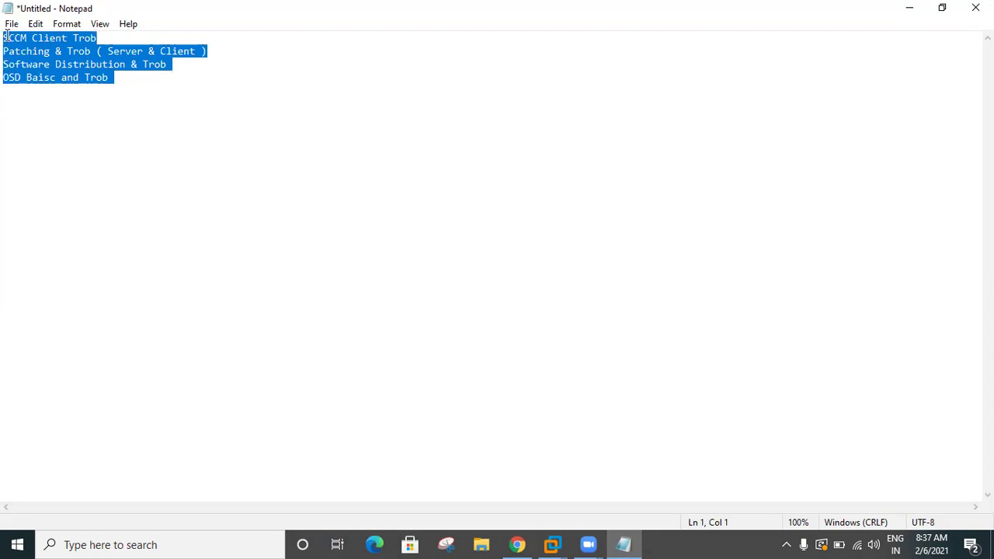
{"action": "left_click", "coordinate": [148, 105]}
{"action": "key", "text": "ctrl+a"}
{"action": "left_click", "coordinate": [133, 88]}
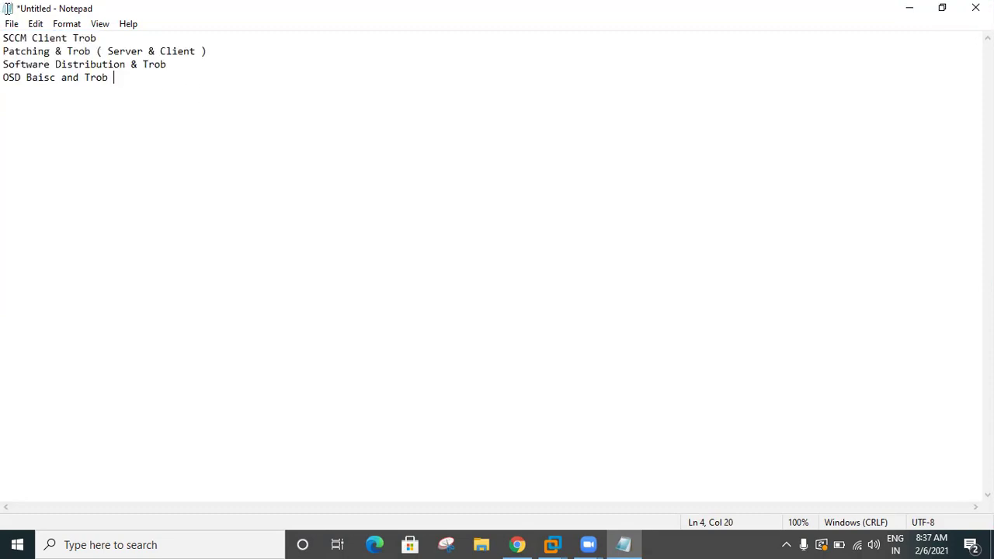
{"action": "key", "text": "ctrl+a"}
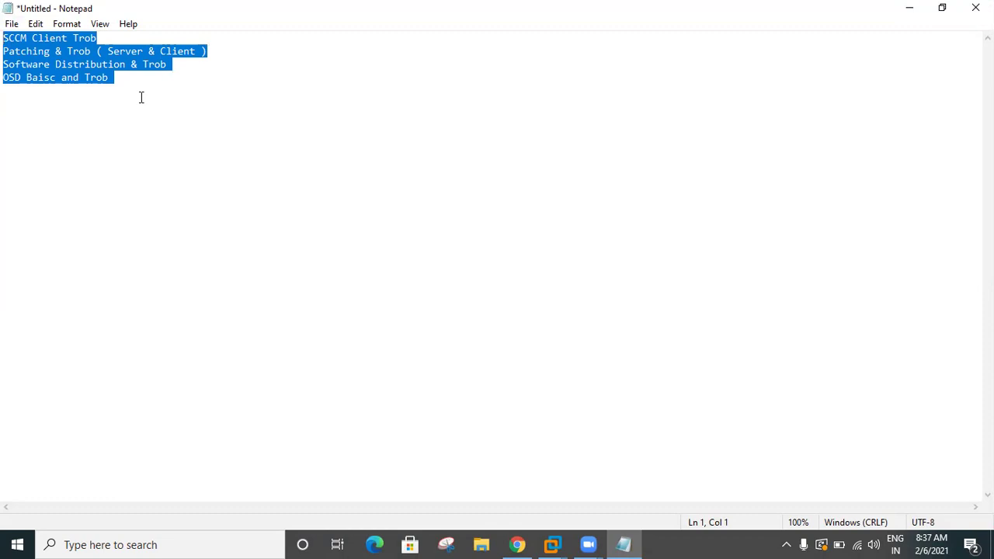
{"action": "left_click", "coordinate": [124, 88]}
{"action": "key", "text": "ctrl+a"}
{"action": "left_click", "coordinate": [146, 89]}
Step: Highlight the 'SCCM Client Trob' heading line
{"action": "left_click", "coordinate": [116, 43]}
{"action": "left_click_drag", "start_coordinate": [107, 43], "coordinate": [1, 35]}
{"action": "left_click_drag", "start_coordinate": [108, 38], "coordinate": [4, 38]}
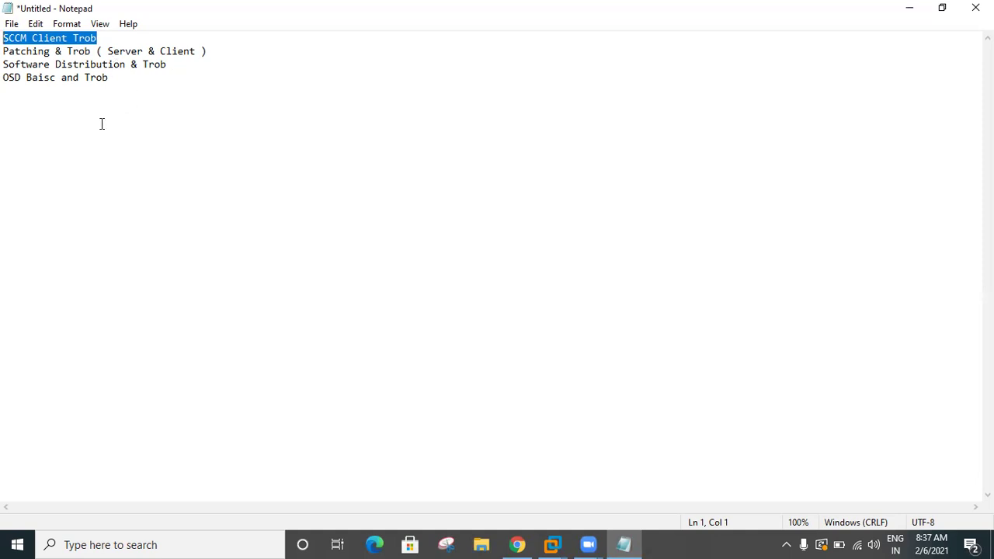
Step: Search Google in a new Chrome tab for 'sccm client installtion failed'
{"action": "left_click", "coordinate": [515, 544]}
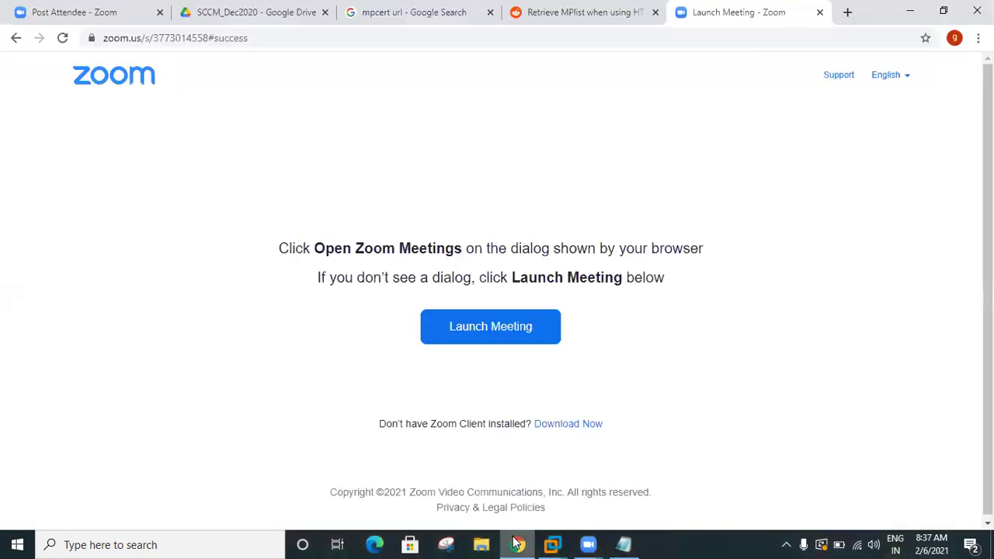
{"action": "left_click", "coordinate": [848, 14]}
{"action": "type", "text": "sccm "}
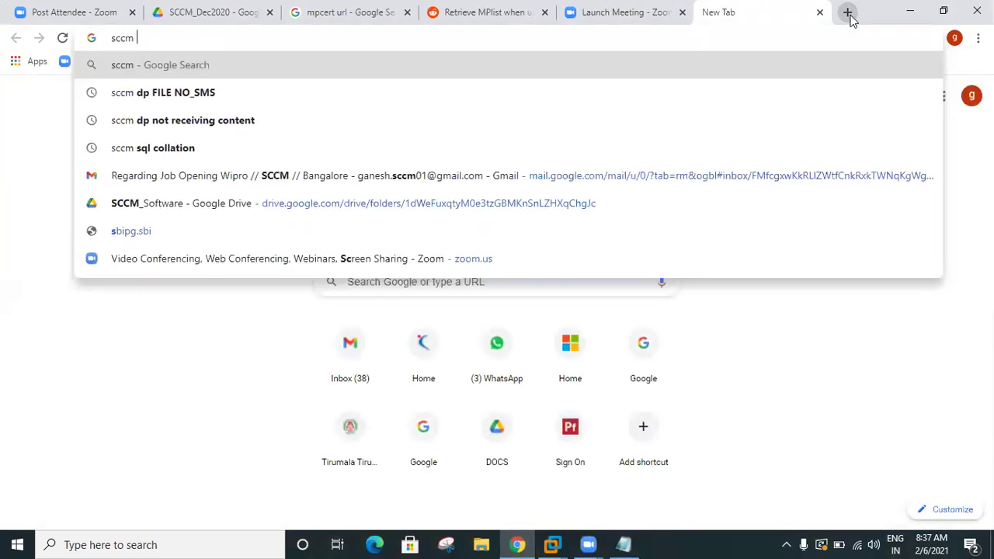
{"action": "type", "text": "client ins"}
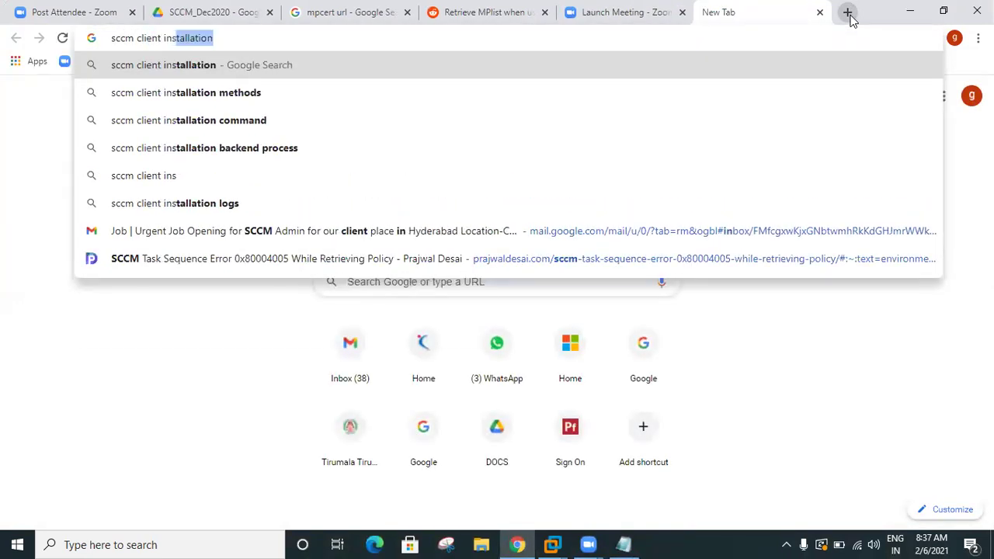
{"action": "type", "text": "talltion fa"}
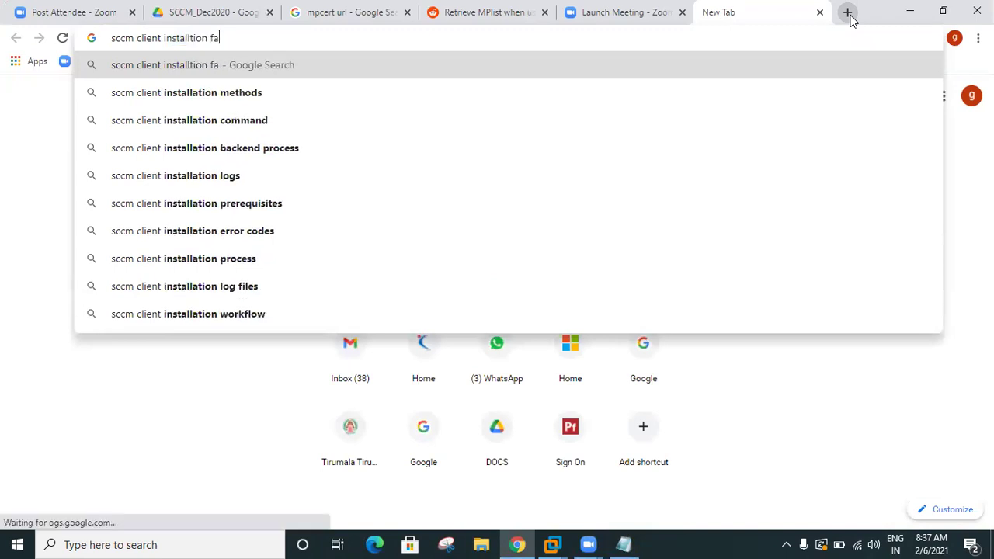
{"action": "type", "text": "iled"}
{"action": "key", "text": "Return"}
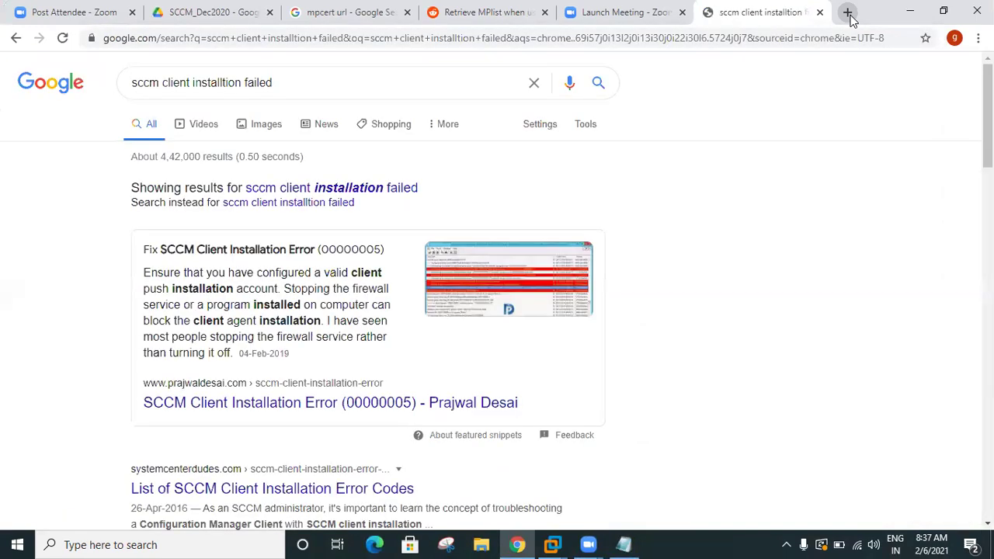
Step: Open the installation-error, troubleshoot SCCM Client and Error 1603 results in new tabs
{"action": "scroll", "coordinate": [446, 377], "scroll_direction": "down", "scroll_amount": 2}
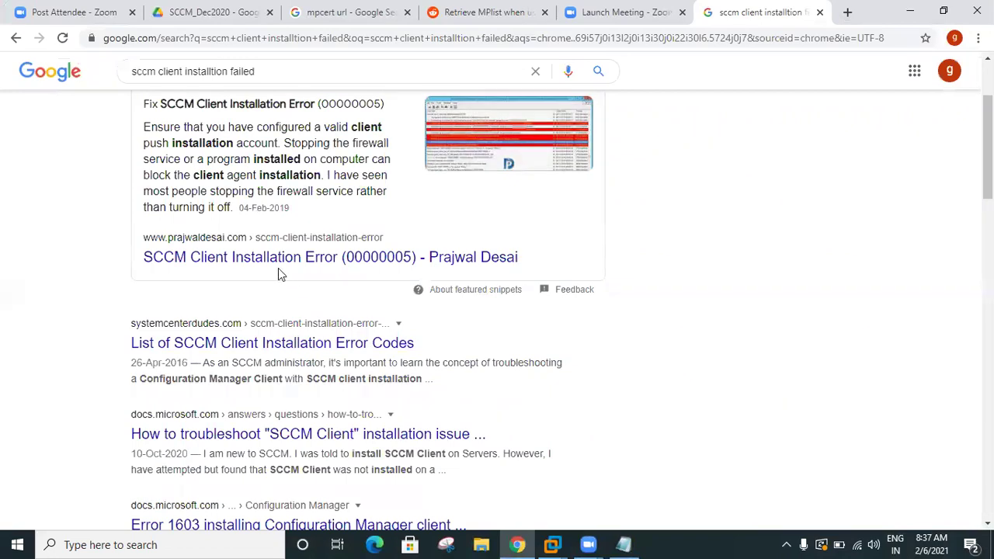
{"action": "right_click", "coordinate": [260, 262]}
{"action": "left_click", "coordinate": [281, 268]}
{"action": "scroll", "coordinate": [279, 271], "scroll_direction": "down", "scroll_amount": 2}
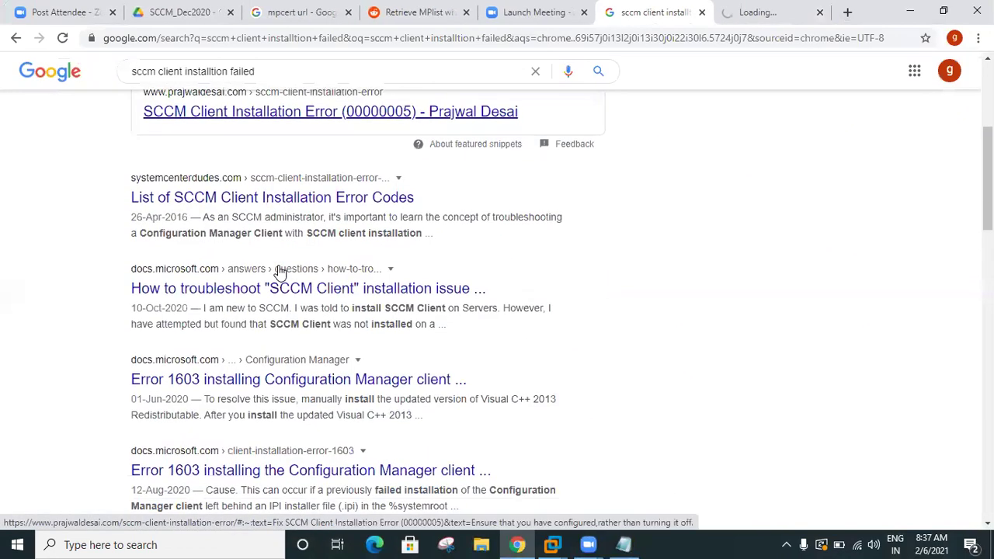
{"action": "right_click", "coordinate": [241, 292]}
{"action": "left_click", "coordinate": [245, 301]}
{"action": "scroll", "coordinate": [260, 326], "scroll_direction": "down", "scroll_amount": 2}
{"action": "right_click", "coordinate": [258, 238]}
{"action": "left_click", "coordinate": [276, 247]}
Step: Open the exit code 1603, Install Error 0x80200010 and Spiceworks results, then view the 00000005 error article
{"action": "scroll", "coordinate": [264, 334], "scroll_direction": "down", "scroll_amount": 2}
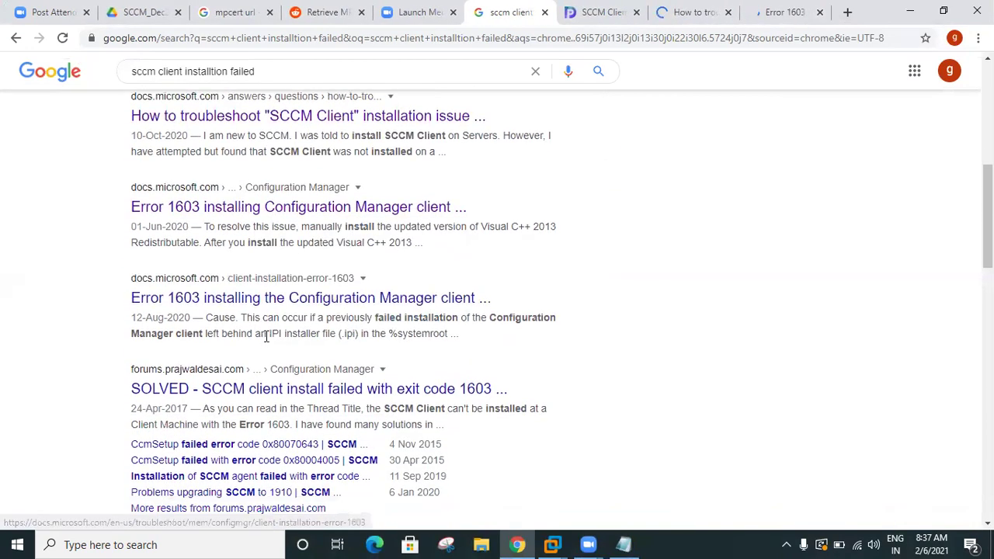
{"action": "right_click", "coordinate": [272, 282]}
{"action": "left_click", "coordinate": [291, 284]}
{"action": "scroll", "coordinate": [317, 322], "scroll_direction": "down", "scroll_amount": 3}
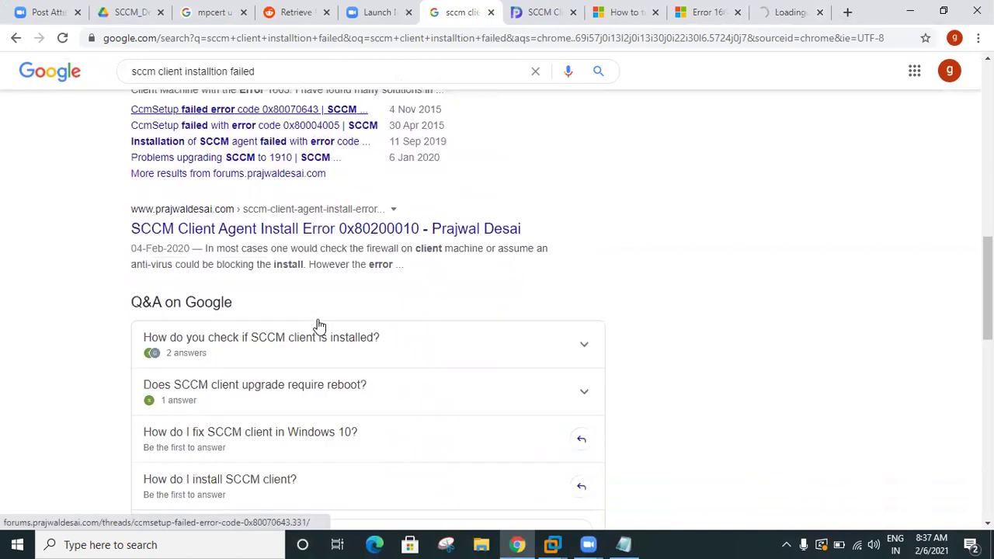
{"action": "right_click", "coordinate": [268, 226]}
{"action": "left_click", "coordinate": [287, 235]}
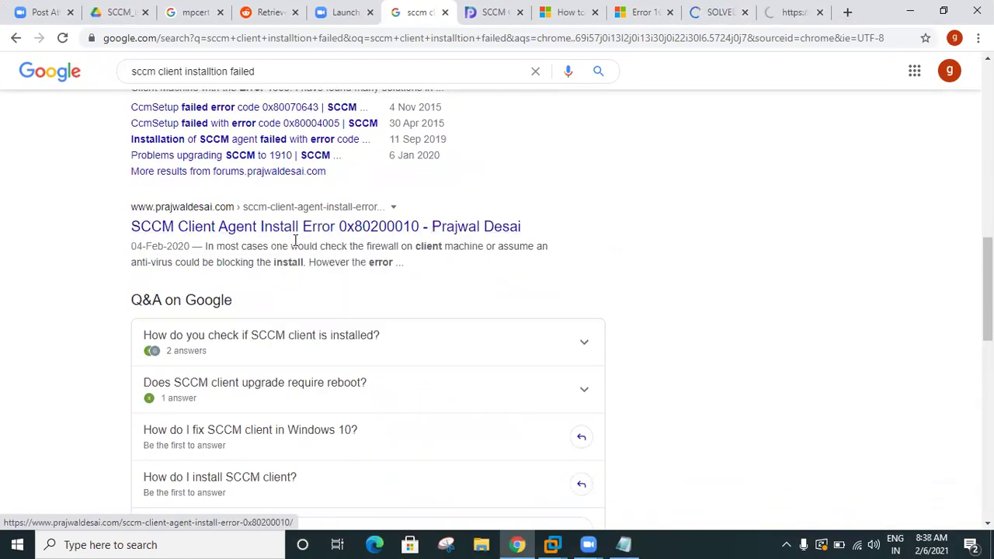
{"action": "scroll", "coordinate": [268, 302], "scroll_direction": "down", "scroll_amount": 5}
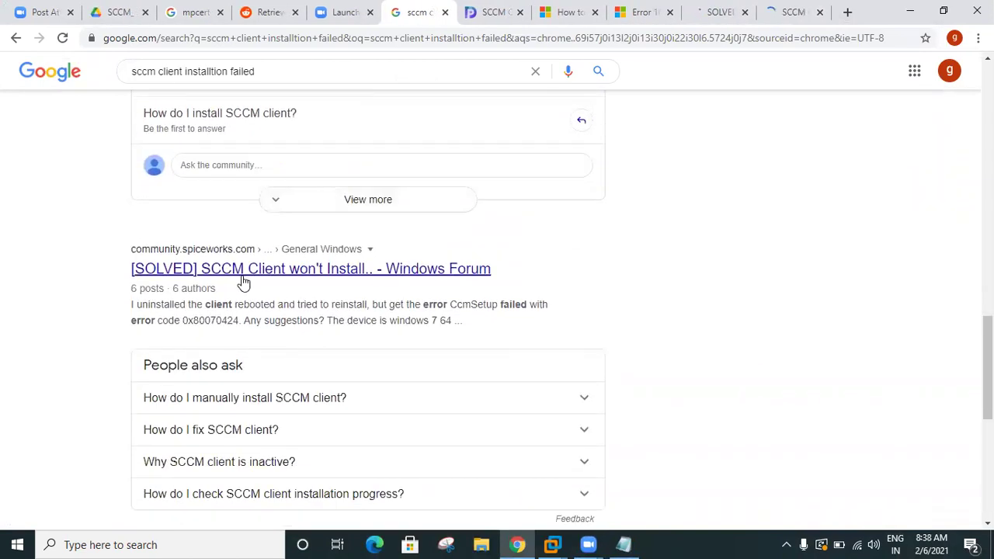
{"action": "right_click", "coordinate": [241, 275]}
{"action": "left_click", "coordinate": [264, 284]}
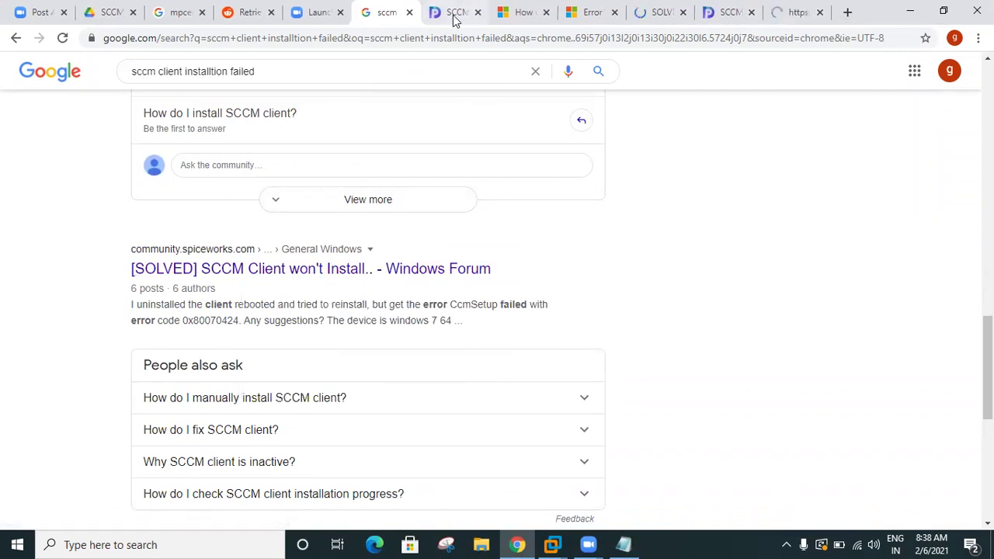
{"action": "left_click", "coordinate": [455, 18]}
Step: View the article's ccm.log screenshot, then select the error heading and the three numbered fixes
{"action": "left_click", "coordinate": [278, 271]}
{"action": "scroll", "coordinate": [278, 271], "scroll_direction": "down", "scroll_amount": 2}
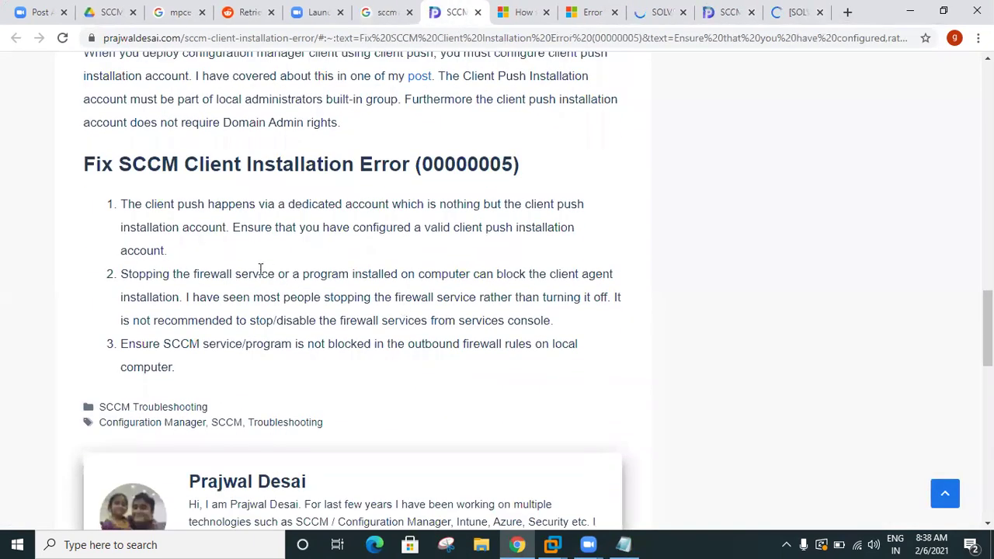
{"action": "scroll", "coordinate": [251, 292], "scroll_direction": "down", "scroll_amount": 10}
{"action": "scroll", "coordinate": [255, 289], "scroll_direction": "up", "scroll_amount": 4}
{"action": "scroll", "coordinate": [255, 292], "scroll_direction": "up", "scroll_amount": 5}
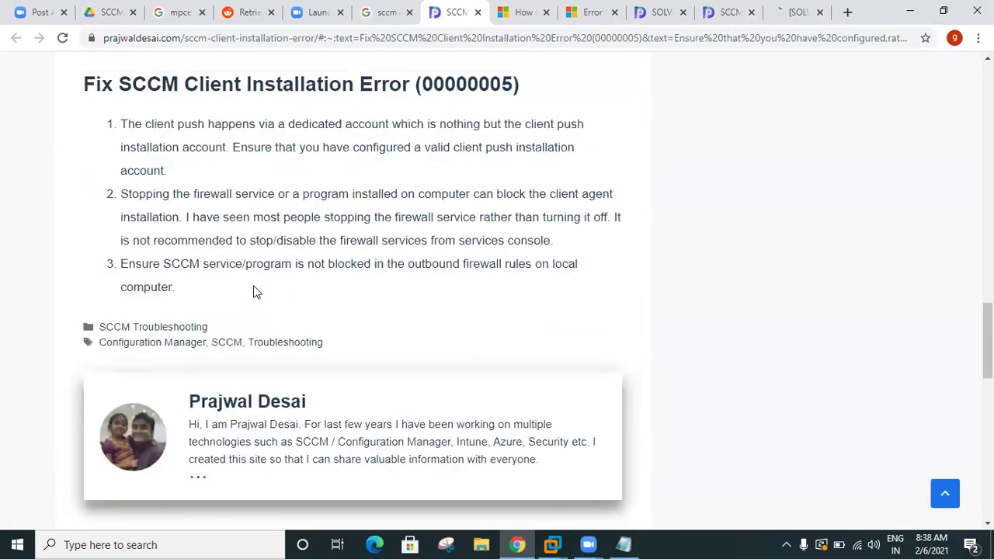
{"action": "scroll", "coordinate": [257, 292], "scroll_direction": "up", "scroll_amount": 8}
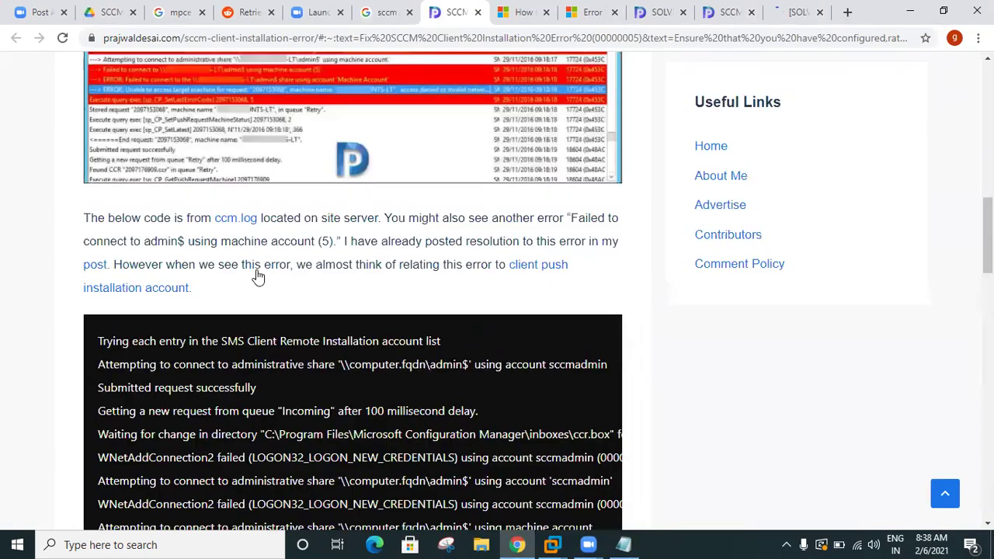
{"action": "scroll", "coordinate": [259, 278], "scroll_direction": "up", "scroll_amount": 7}
{"action": "scroll", "coordinate": [337, 349], "scroll_direction": "down", "scroll_amount": 3}
{"action": "left_click", "coordinate": [336, 344]}
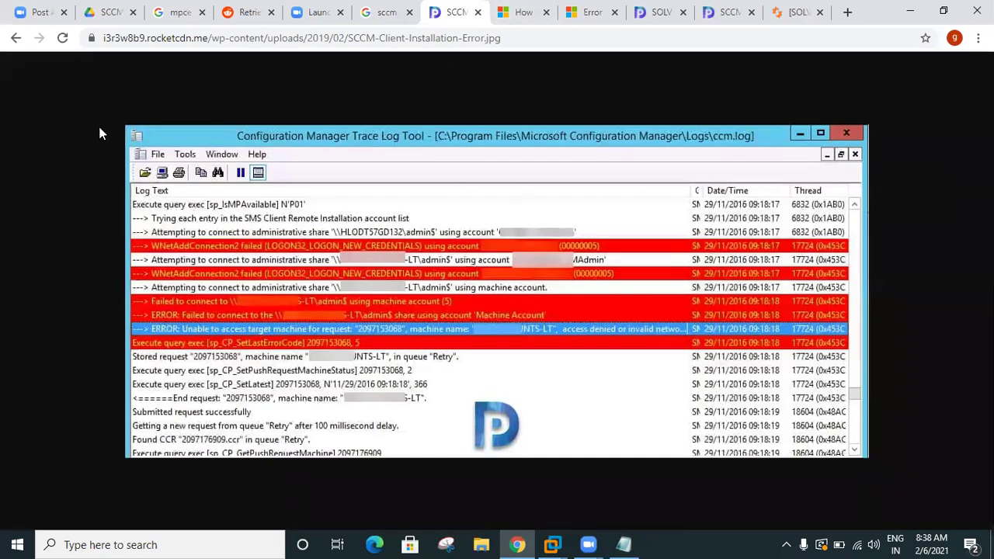
{"action": "left_click", "coordinate": [16, 37]}
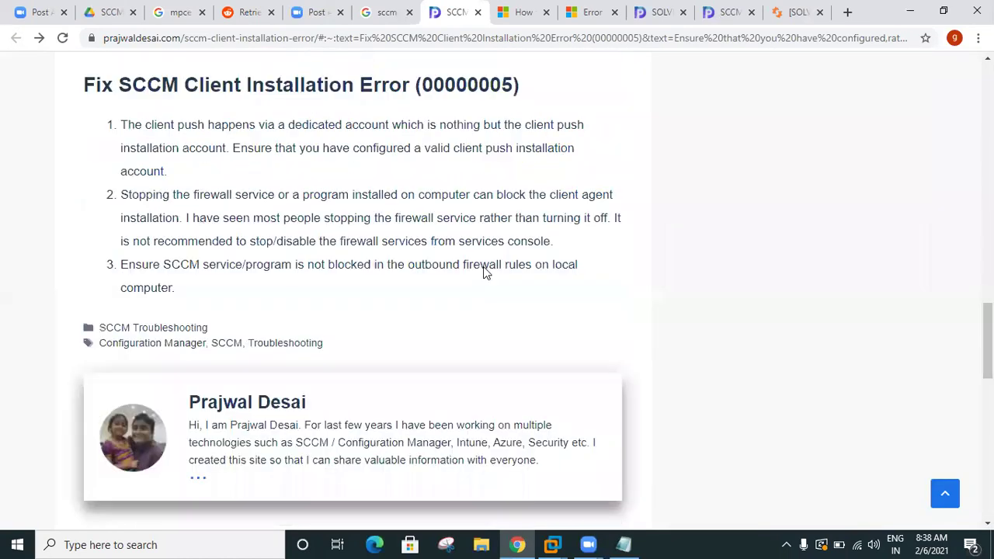
{"action": "left_click_drag", "start_coordinate": [132, 84], "coordinate": [533, 80]}
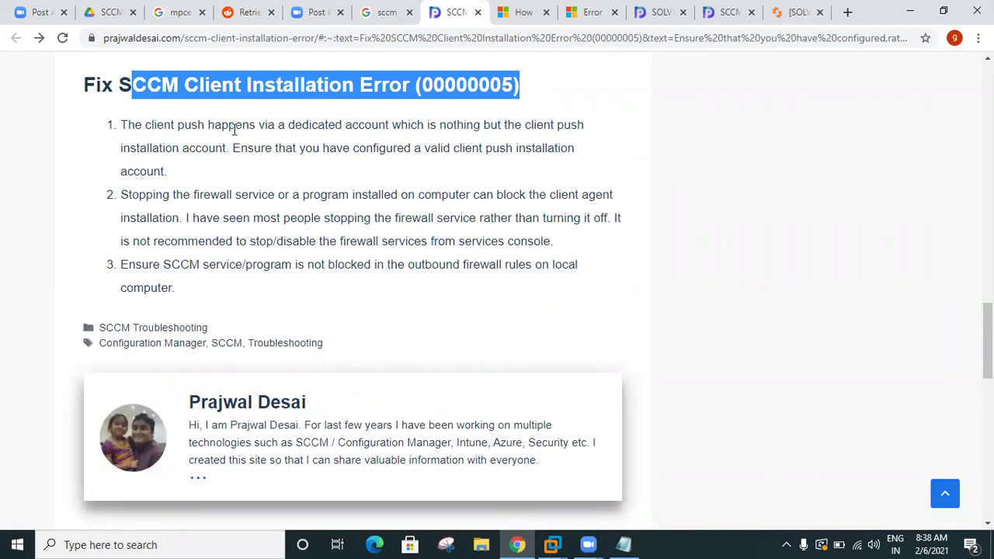
{"action": "left_click_drag", "start_coordinate": [128, 124], "coordinate": [261, 295]}
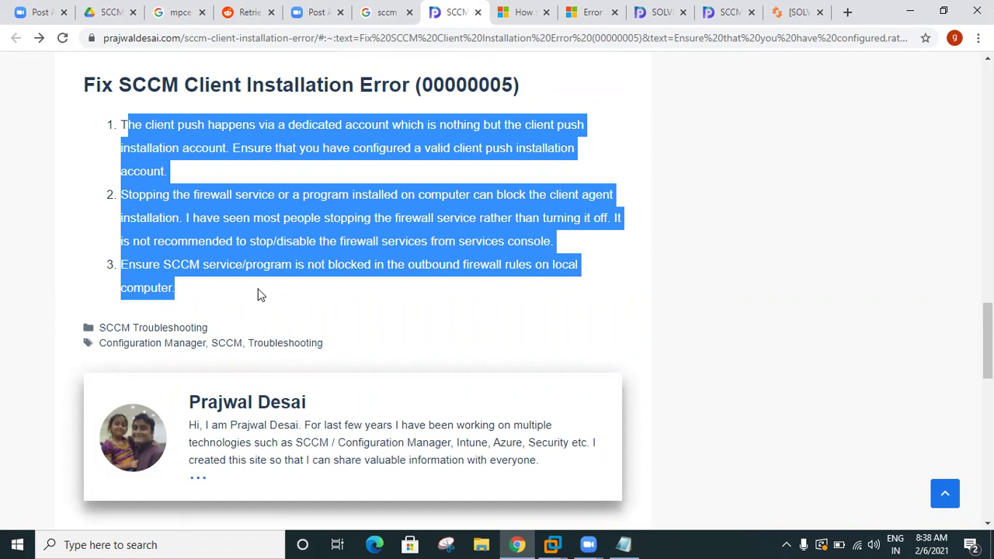
Step: Launch Word, create a blank document, and type the 'SCCM Client Trob' title
{"action": "key", "text": "super+r"}
{"action": "type", "text": "wiw"}
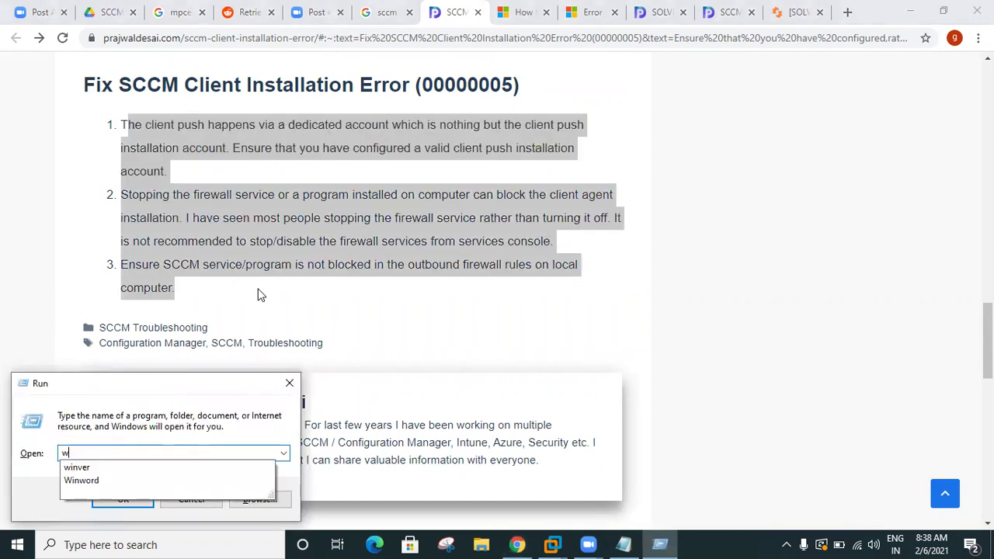
{"action": "key", "text": "BackSpace"}
{"action": "key", "text": "Down"}
{"action": "key", "text": "Down"}
{"action": "key", "text": "Return"}
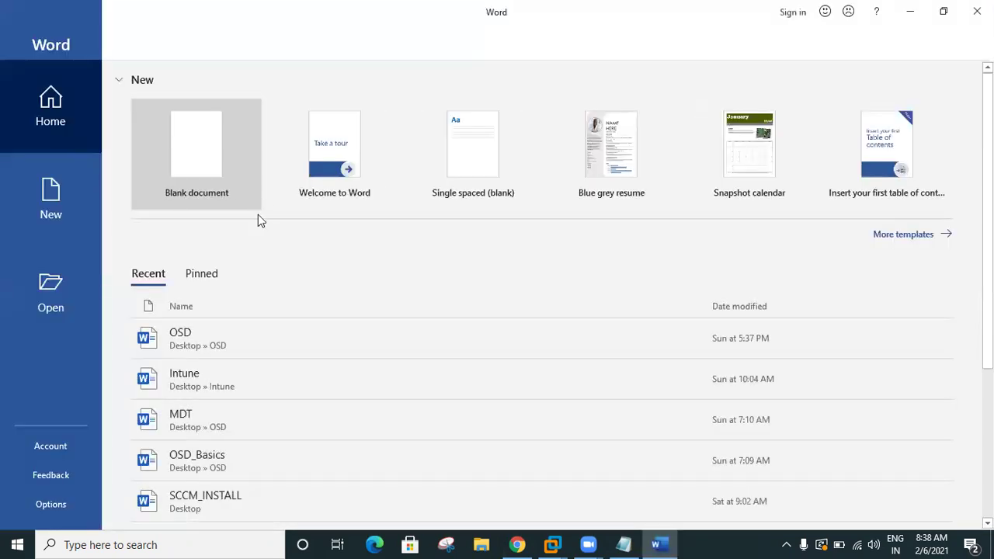
{"action": "left_click", "coordinate": [209, 164]}
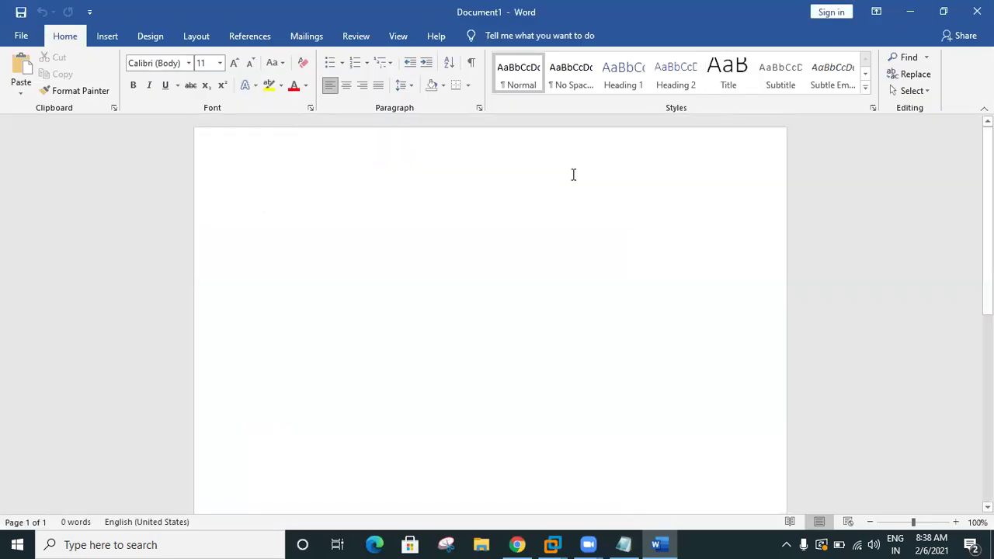
{"action": "type", "text": "com Cli"}
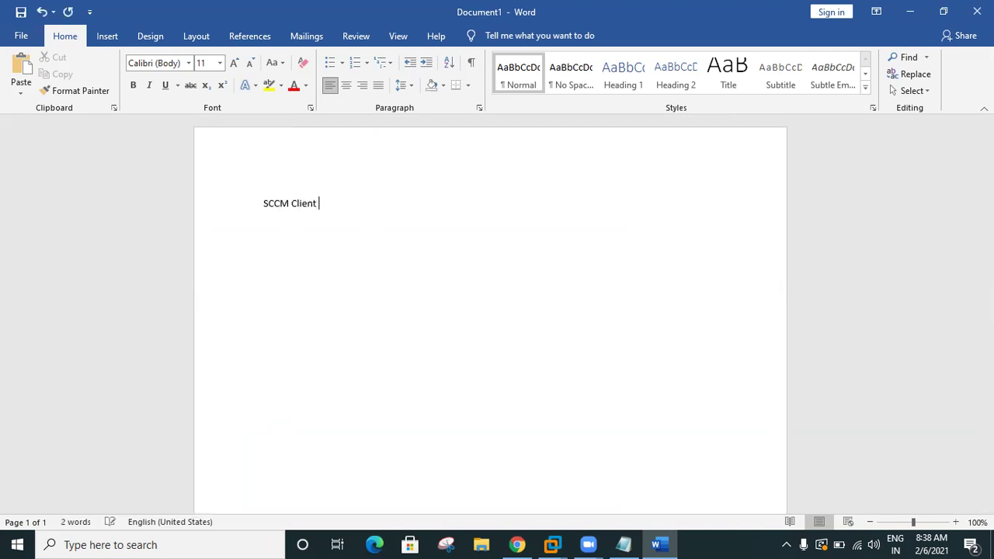
{"action": "type", "text": "ent Trob"}
Step: Paste the article heading 'SCCM Client Installation Error (00000005)' after Problem : as plain body text
{"action": "key", "text": "alt+Tab"}
{"action": "scroll", "coordinate": [569, 174], "scroll_direction": "up", "scroll_amount": 3}
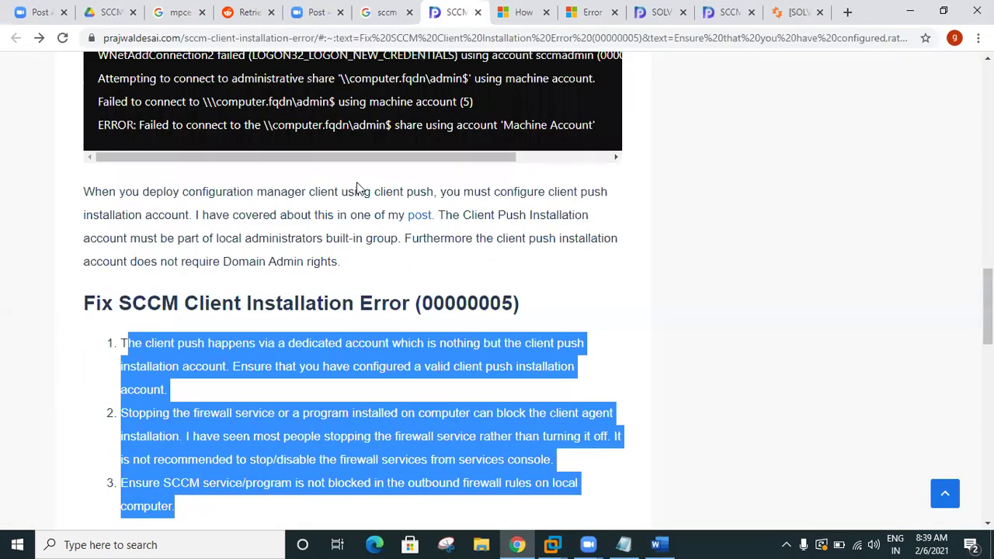
{"action": "left_click_drag", "start_coordinate": [121, 299], "coordinate": [543, 318]}
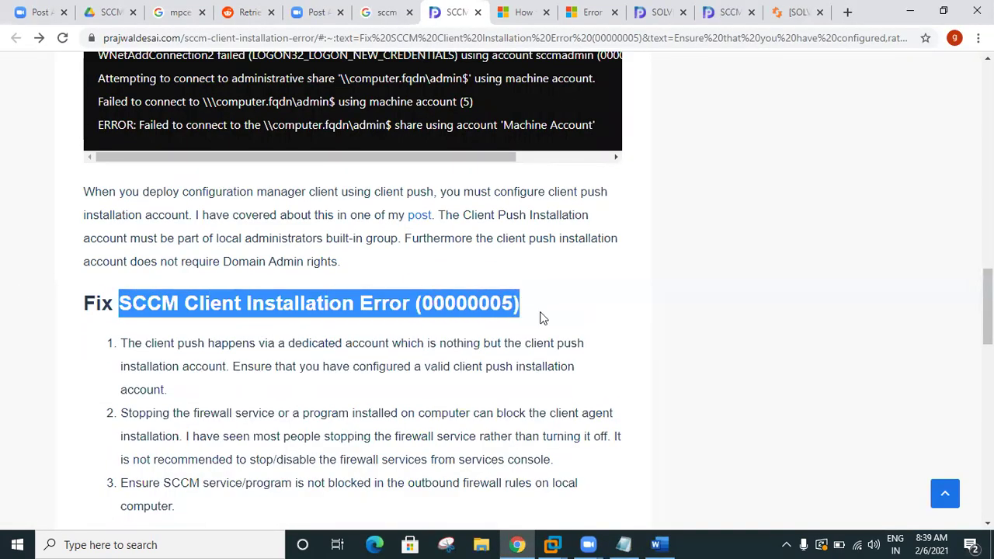
{"action": "key", "text": "ctrl+c"}
{"action": "key", "text": "alt+Tab"}
{"action": "key", "text": "ctrl+v"}
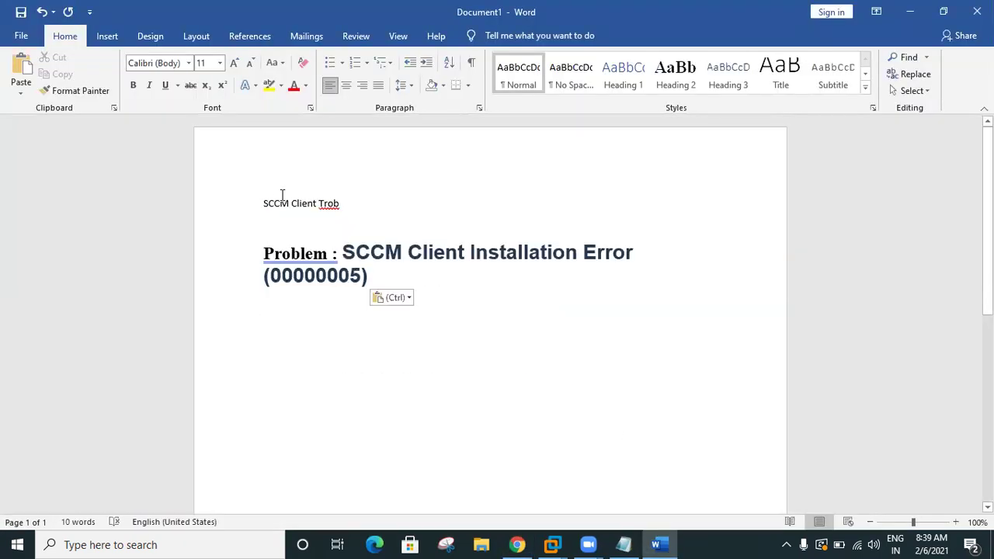
{"action": "left_click", "coordinate": [80, 90]}
{"action": "left_click_drag", "start_coordinate": [368, 276], "coordinate": [342, 257]}
Step: Start a new line below the Problem line and copy the article's log-tool screenshot
{"action": "left_click", "coordinate": [599, 254]}
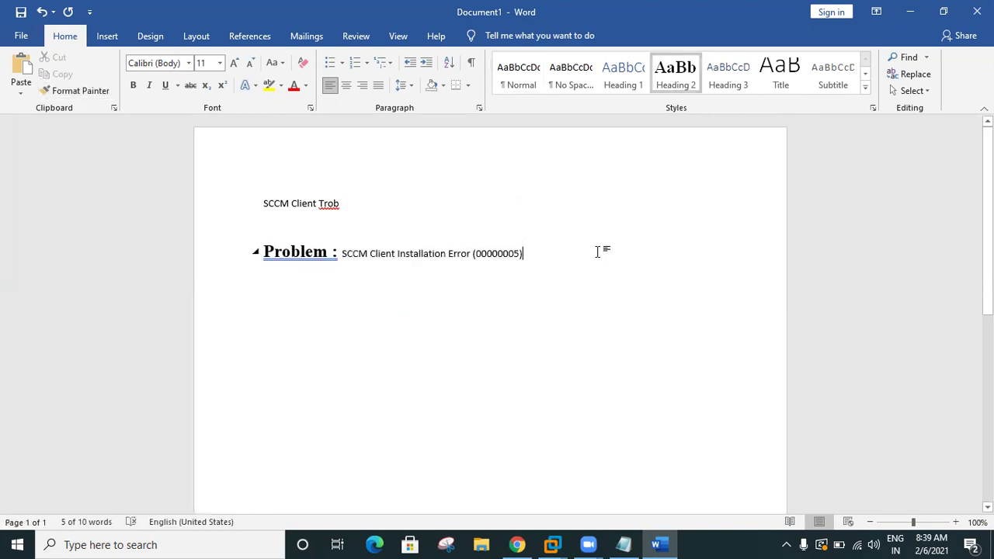
{"action": "key", "text": "Return"}
{"action": "key", "text": "Return"}
{"action": "key", "text": "Return"}
{"action": "key", "text": "alt+Tab"}
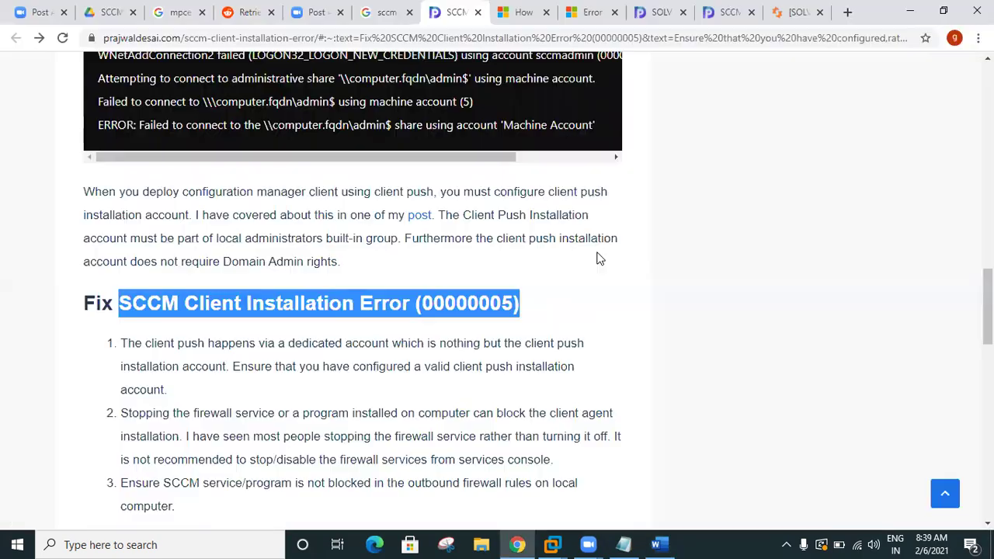
{"action": "scroll", "coordinate": [596, 252], "scroll_direction": "up", "scroll_amount": 4}
{"action": "scroll", "coordinate": [597, 252], "scroll_direction": "up", "scroll_amount": 5}
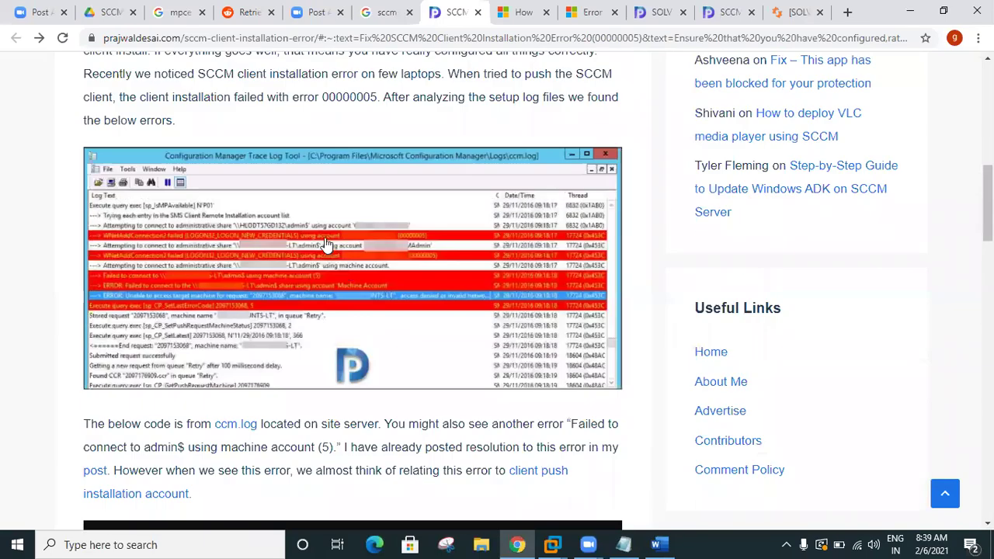
{"action": "right_click", "coordinate": [325, 240]}
{"action": "left_click", "coordinate": [388, 410]}
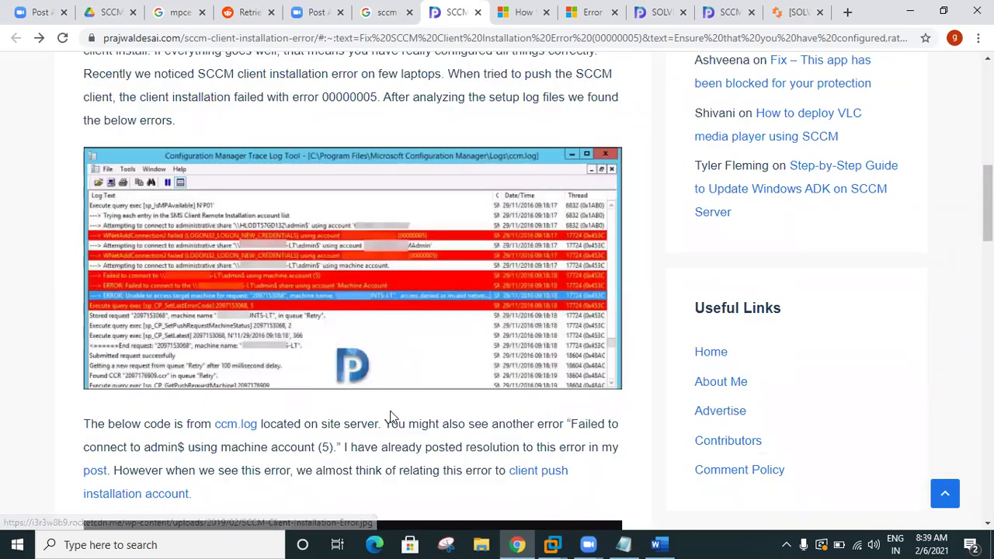
{"action": "key", "text": "alt+Tab"}
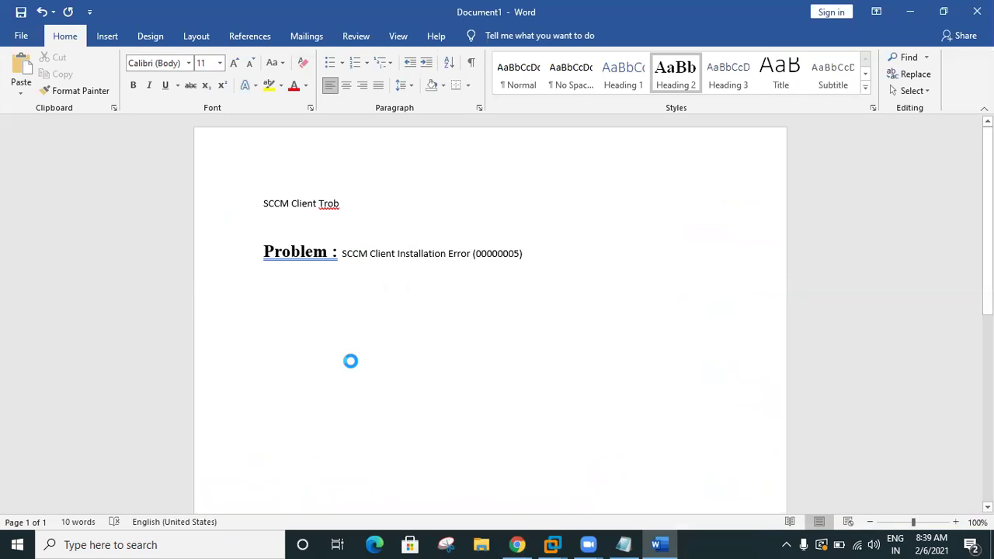
Step: Paste the ccm.log screenshot under the Problem line and add a 'Solution :-' heading below it
{"action": "key", "text": "ctrl+v"}
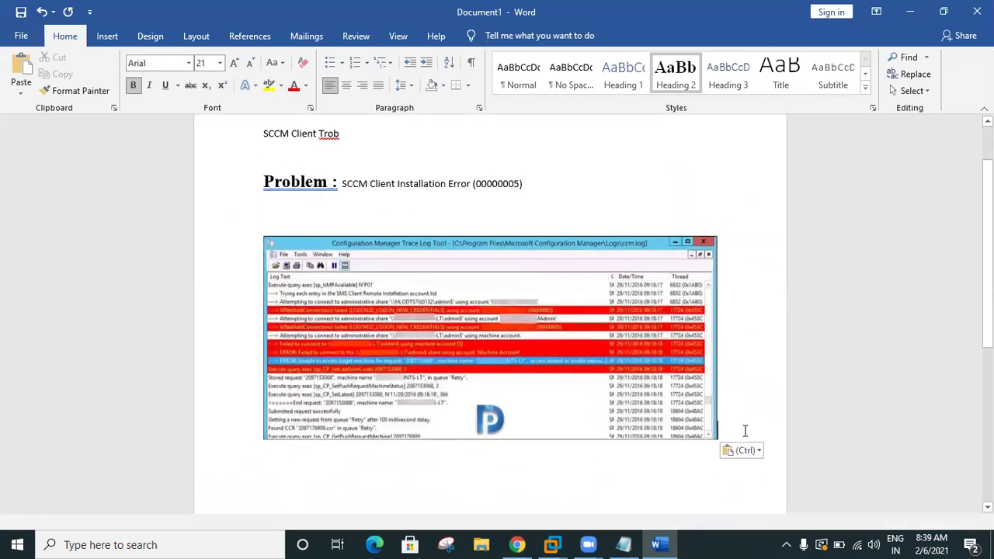
{"action": "key", "text": "Return"}
{"action": "type", "text": "Solution"}
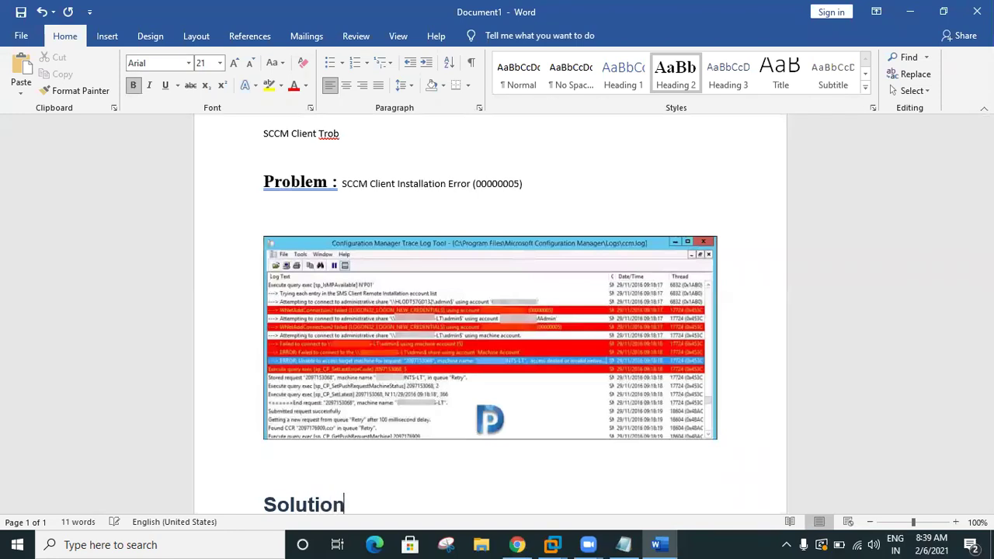
{"action": "type", "text": " :0"}
{"action": "key", "text": "BackSpace"}
{"action": "type", "text": "-"}
{"action": "key", "text": "Return"}
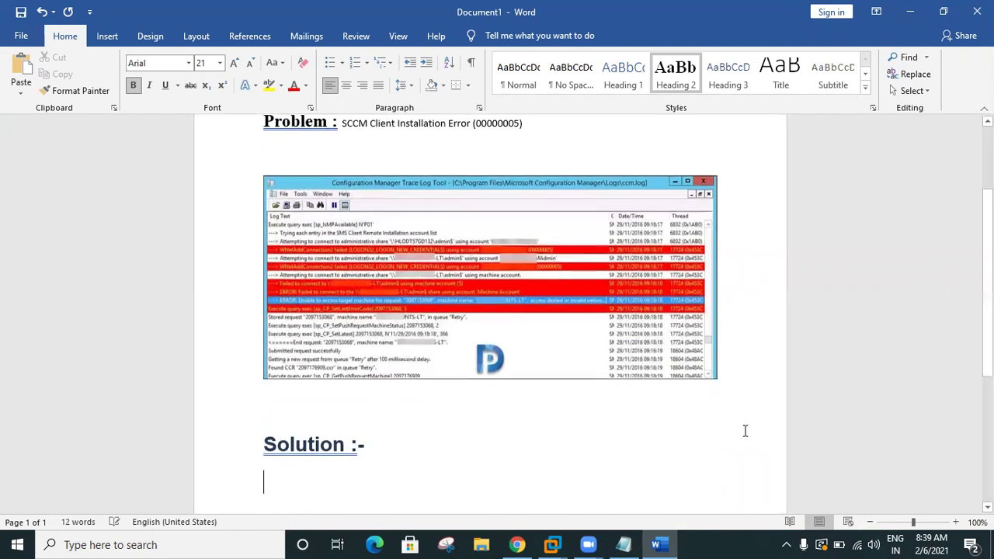
{"action": "key", "text": "alt+Tab"}
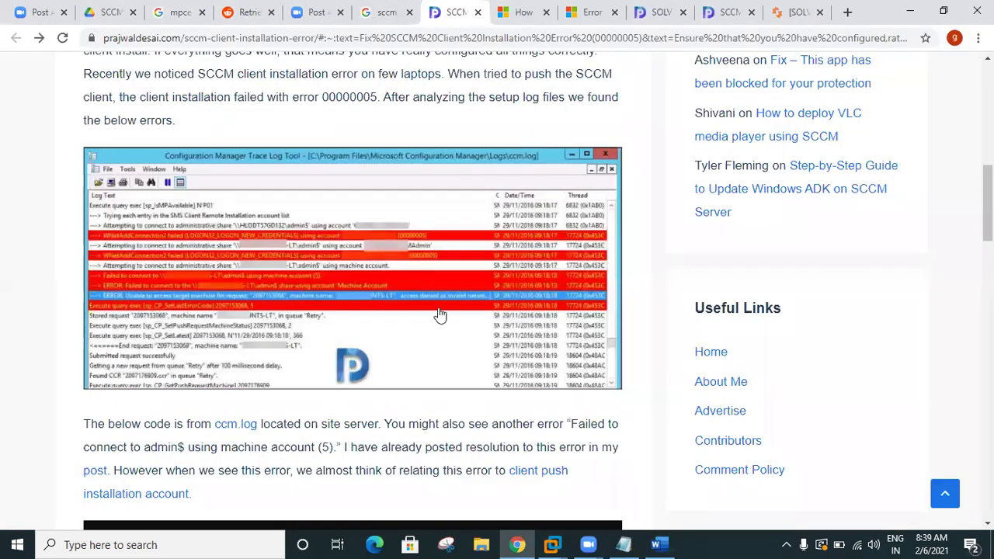
Step: Reselect the article's three numbered fix steps and bring the Word document back
{"action": "scroll", "coordinate": [439, 315], "scroll_direction": "up", "scroll_amount": 2}
{"action": "scroll", "coordinate": [440, 315], "scroll_direction": "up", "scroll_amount": 2}
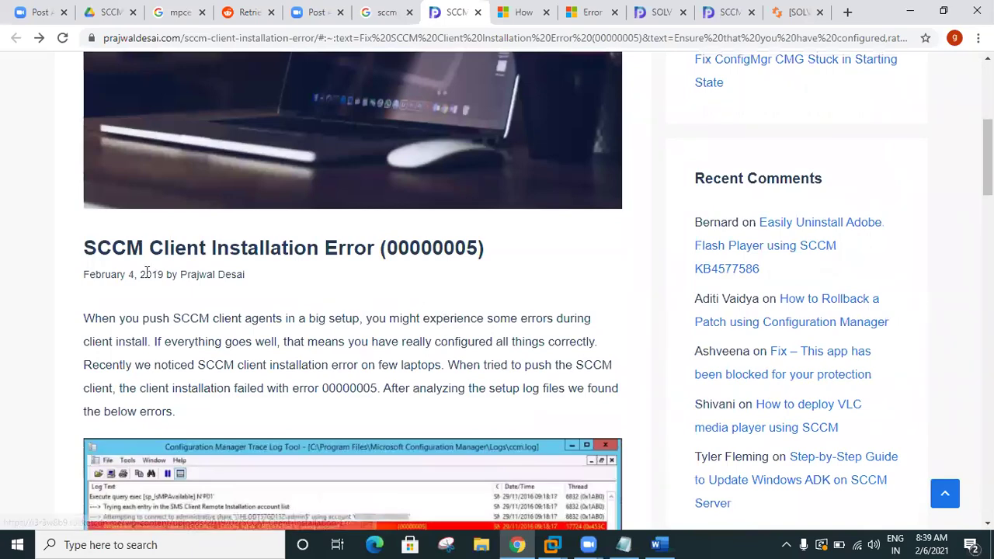
{"action": "scroll", "coordinate": [325, 278], "scroll_direction": "down", "scroll_amount": 3}
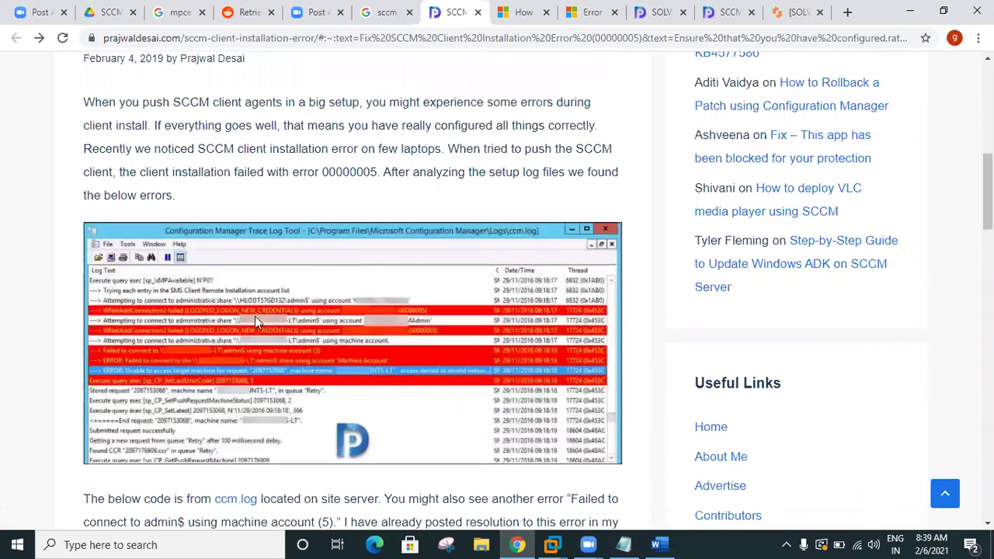
{"action": "scroll", "coordinate": [330, 272], "scroll_direction": "down", "scroll_amount": 10}
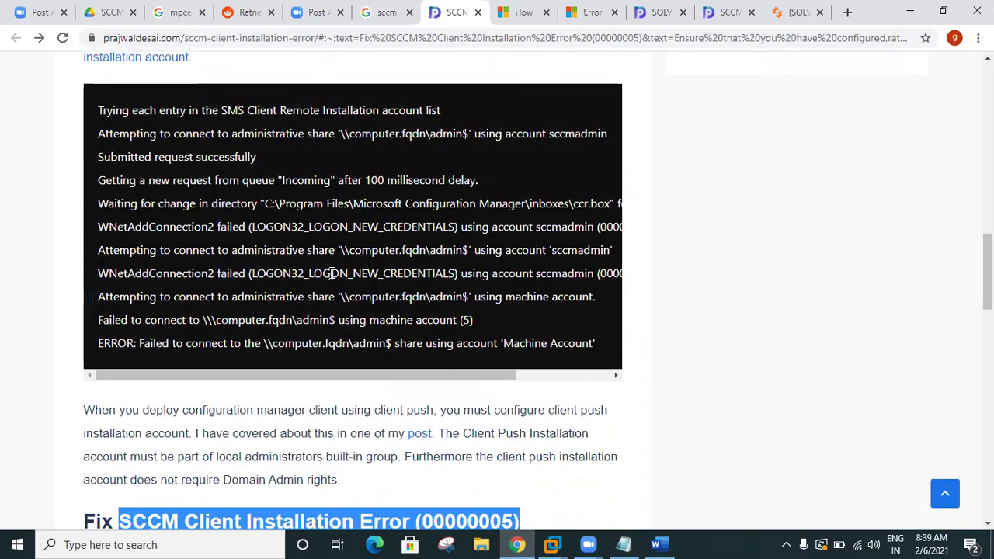
{"action": "scroll", "coordinate": [332, 274], "scroll_direction": "down", "scroll_amount": 3}
{"action": "left_click_drag", "start_coordinate": [205, 293], "coordinate": [113, 137]}
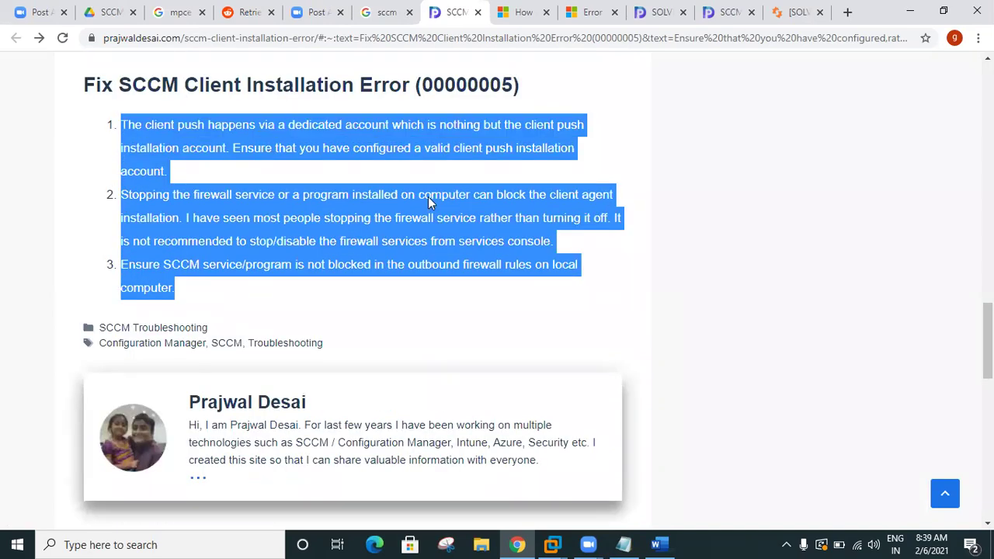
{"action": "left_click", "coordinate": [659, 544]}
{"action": "scroll", "coordinate": [373, 427], "scroll_direction": "down", "scroll_amount": 1}
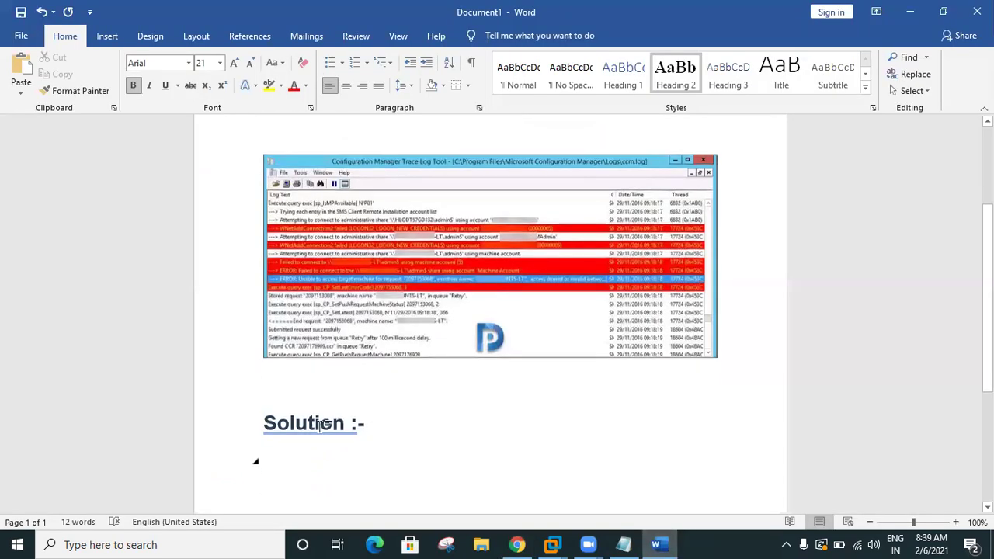
Step: Paste the three fixes under 'Solution :-' and give them the Problem line's formatting
{"action": "scroll", "coordinate": [321, 426], "scroll_direction": "down", "scroll_amount": 1}
{"action": "key", "text": "ctrl+v"}
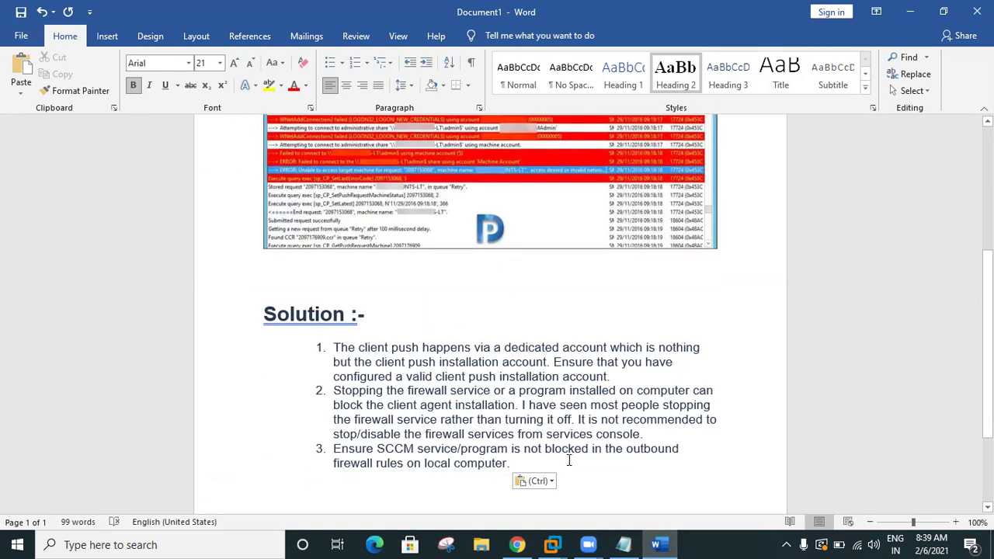
{"action": "left_click_drag", "start_coordinate": [525, 469], "coordinate": [333, 347]}
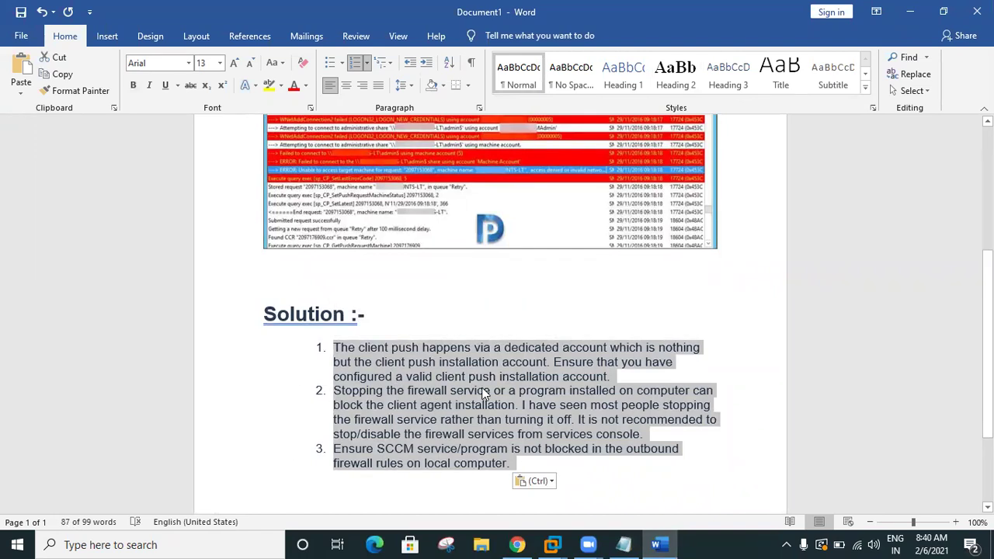
{"action": "scroll", "coordinate": [482, 392], "scroll_direction": "up", "scroll_amount": 6}
{"action": "left_click", "coordinate": [437, 233]}
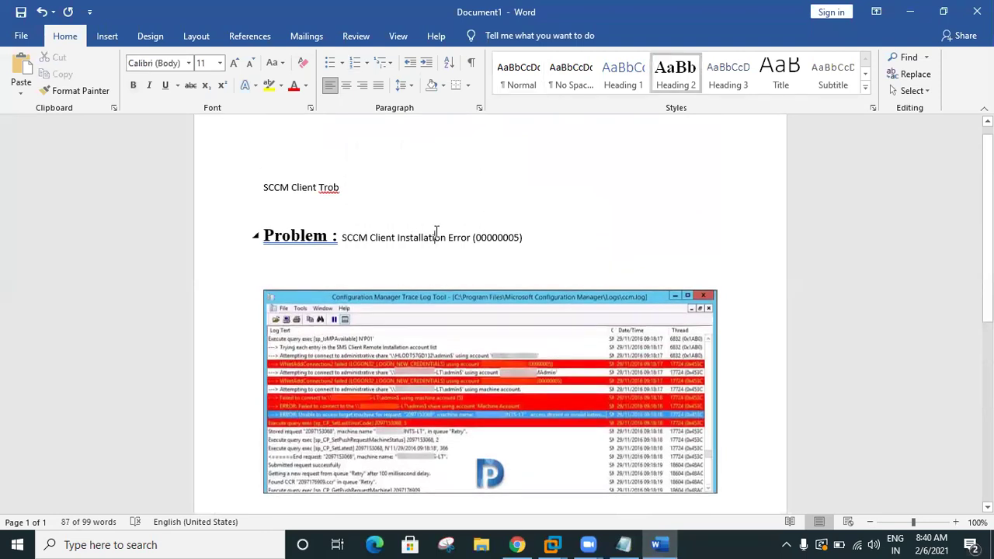
{"action": "left_click", "coordinate": [75, 90]}
{"action": "scroll", "coordinate": [482, 311], "scroll_direction": "down", "scroll_amount": 3}
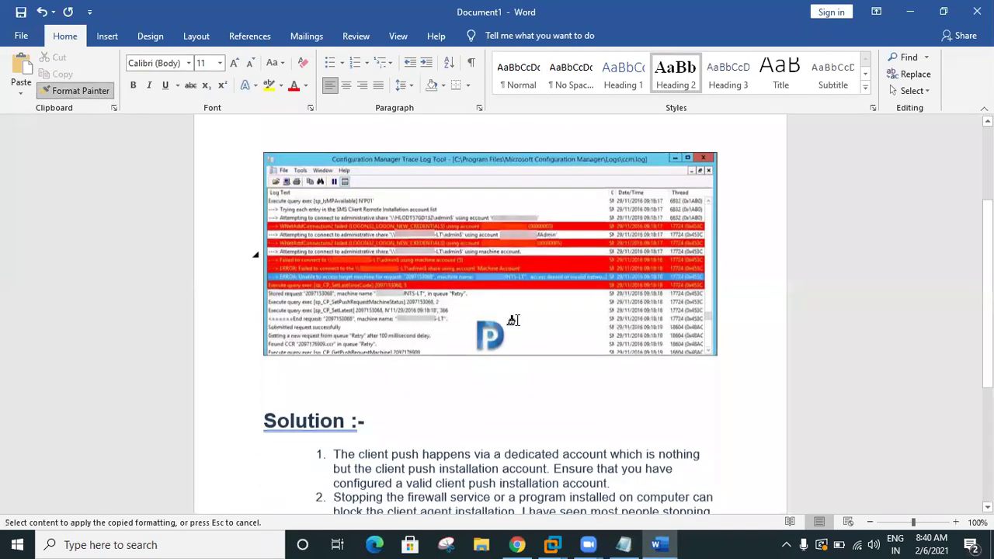
{"action": "scroll", "coordinate": [513, 320], "scroll_direction": "down", "scroll_amount": 3}
{"action": "mouse_move", "coordinate": [514, 464]}
{"action": "left_mouse_down"}
{"action": "mouse_move", "coordinate": [404, 430]}
{"action": "mouse_move", "coordinate": [333, 368]}
{"action": "mouse_move", "coordinate": [334, 349]}
{"action": "left_mouse_up"}
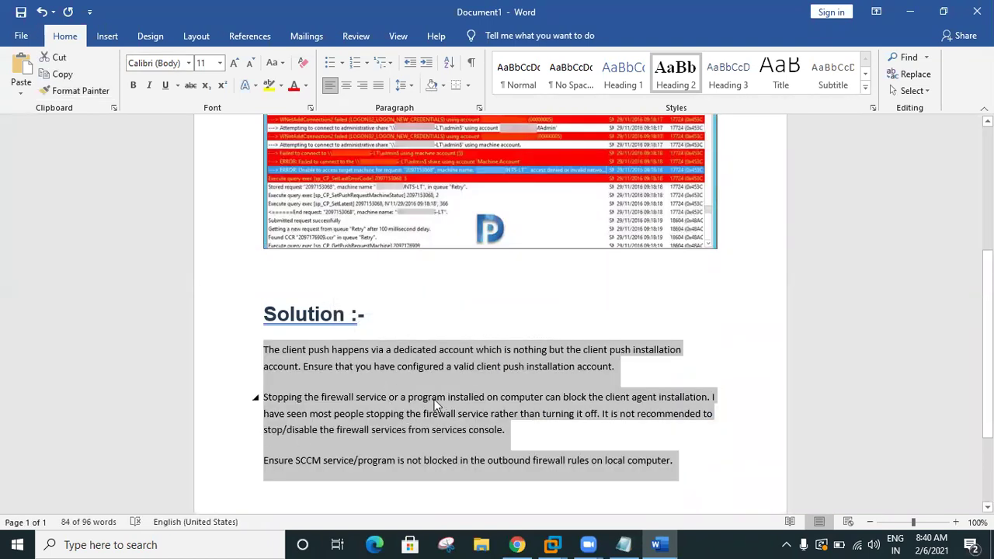
{"action": "scroll", "coordinate": [439, 399], "scroll_direction": "down", "scroll_amount": 1}
{"action": "scroll", "coordinate": [442, 400], "scroll_direction": "up", "scroll_amount": 4}
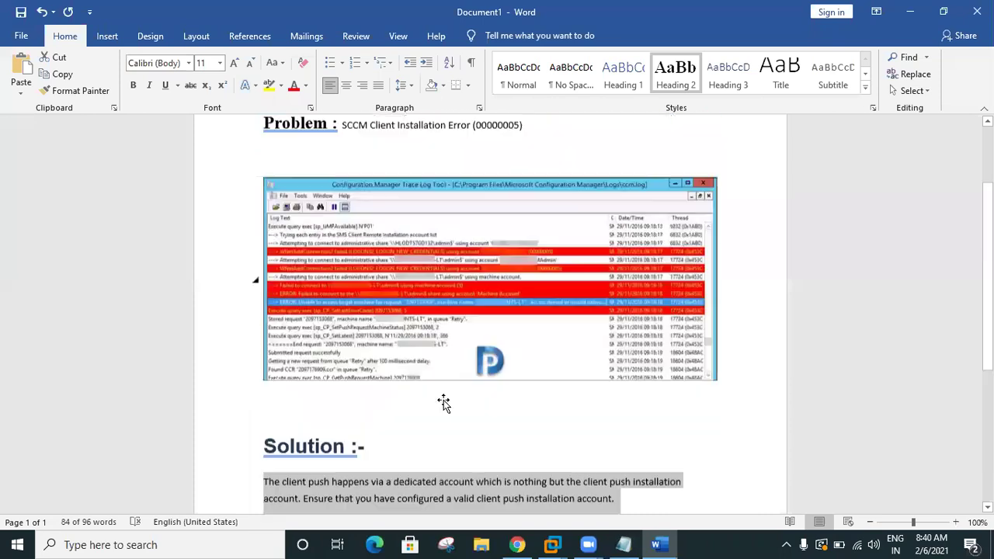
{"action": "scroll", "coordinate": [446, 399], "scroll_direction": "down", "scroll_amount": 2}
{"action": "scroll", "coordinate": [648, 335], "scroll_direction": "down", "scroll_amount": 4}
Step: Start a new '2.' line below the firewall sentence and bring the SCCM article forward
{"action": "left_click", "coordinate": [706, 335]}
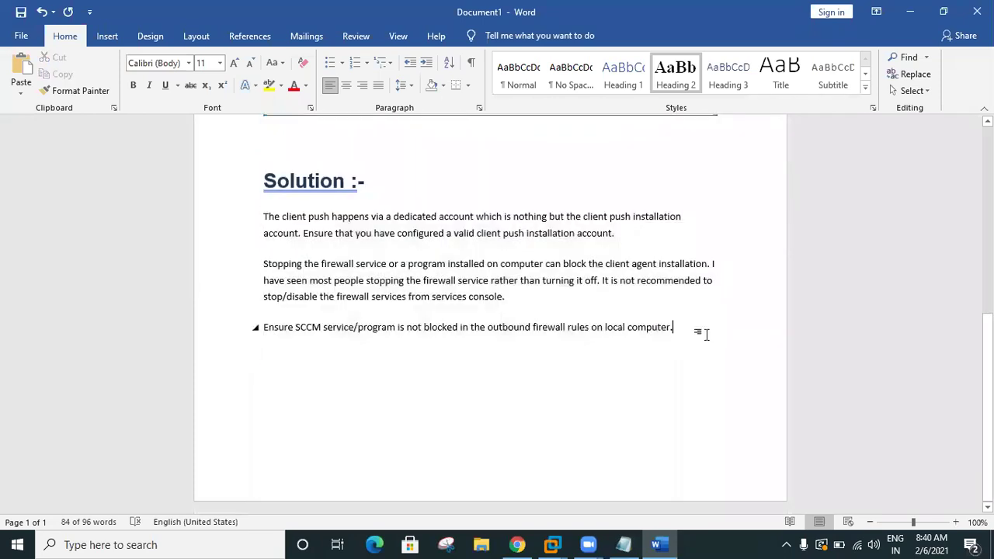
{"action": "key", "text": "Return"}
{"action": "key", "text": "Return"}
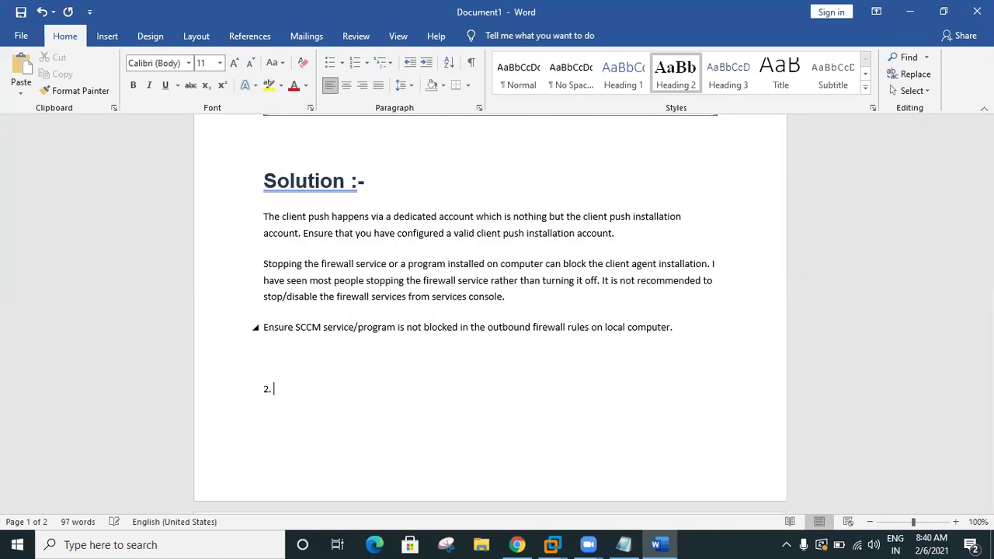
{"action": "scroll", "coordinate": [394, 345], "scroll_direction": "up", "scroll_amount": 6}
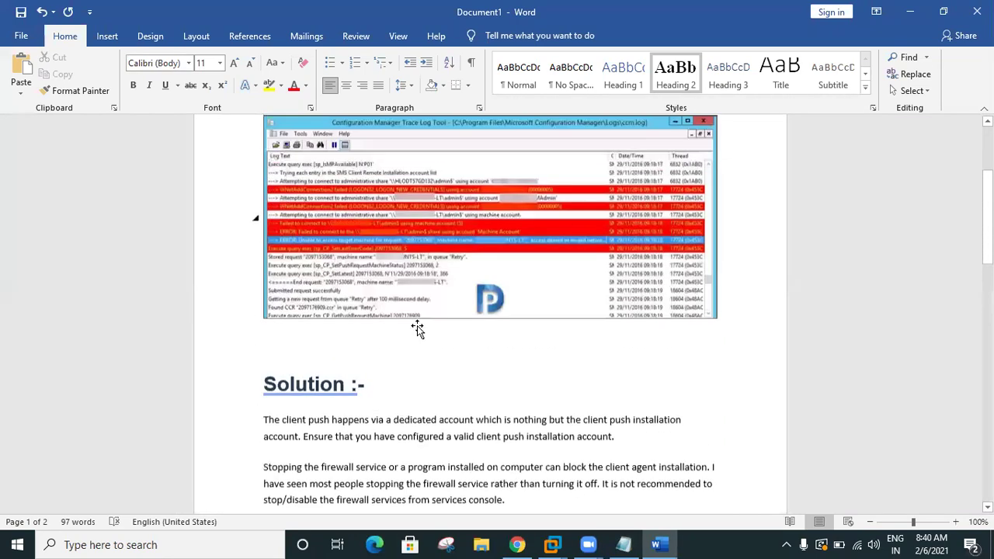
{"action": "scroll", "coordinate": [424, 465], "scroll_direction": "down", "scroll_amount": 5}
{"action": "scroll", "coordinate": [424, 465], "scroll_direction": "down", "scroll_amount": 4}
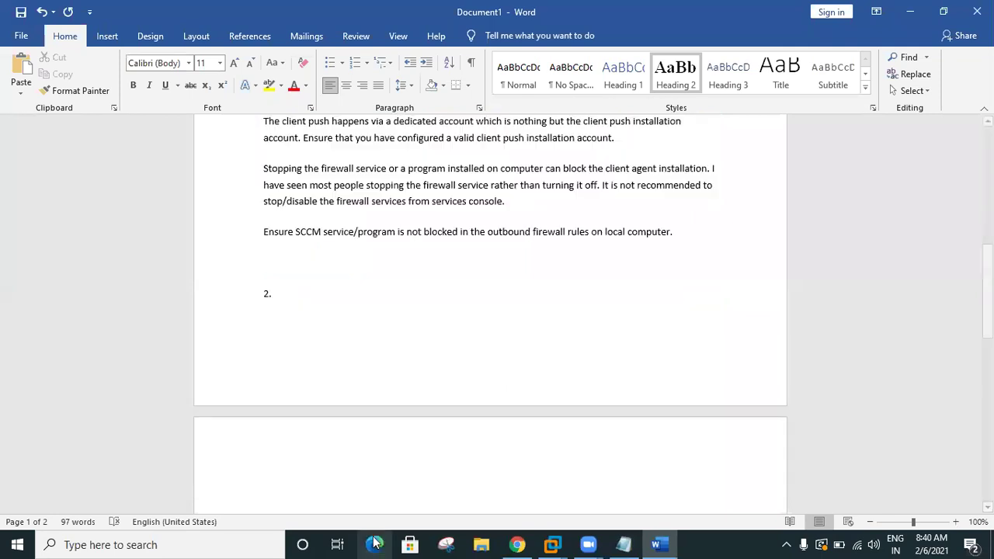
{"action": "left_click", "coordinate": [517, 545]}
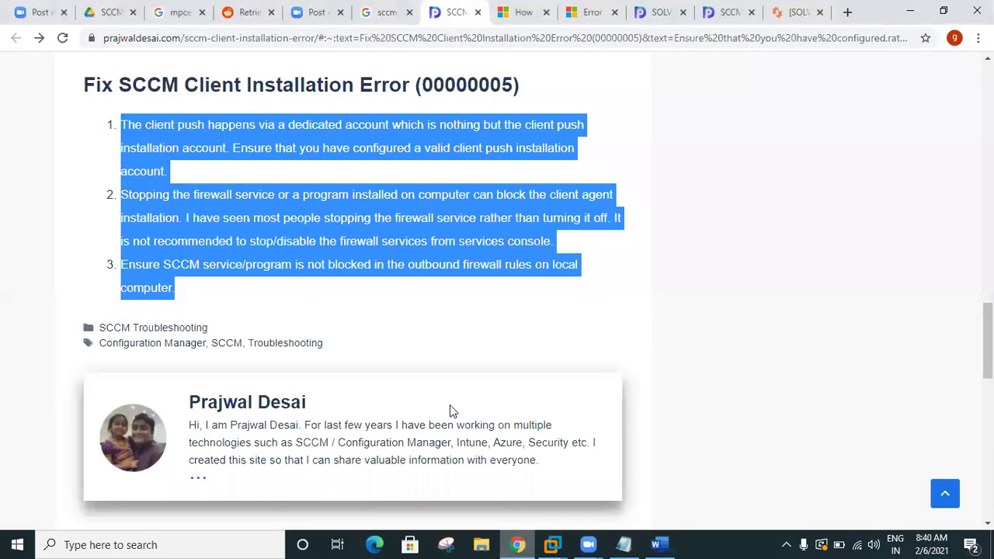
Step: Open the SOLVED exit code 1603 forum thread and scroll through its solution
{"action": "left_click", "coordinate": [651, 12]}
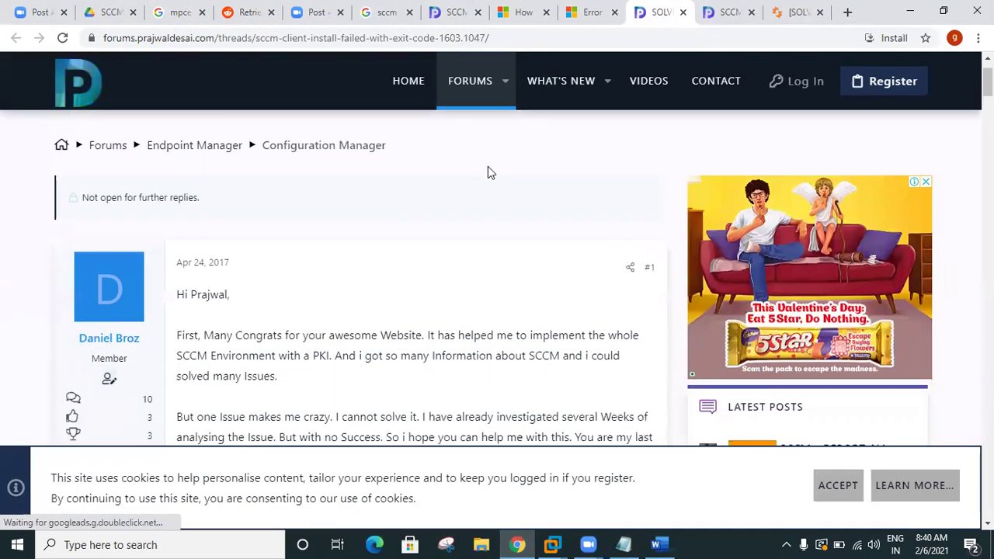
{"action": "left_click_drag", "start_coordinate": [205, 144], "coordinate": [525, 137]}
{"action": "left_click", "coordinate": [549, 229]}
{"action": "scroll", "coordinate": [549, 229], "scroll_direction": "down", "scroll_amount": 10}
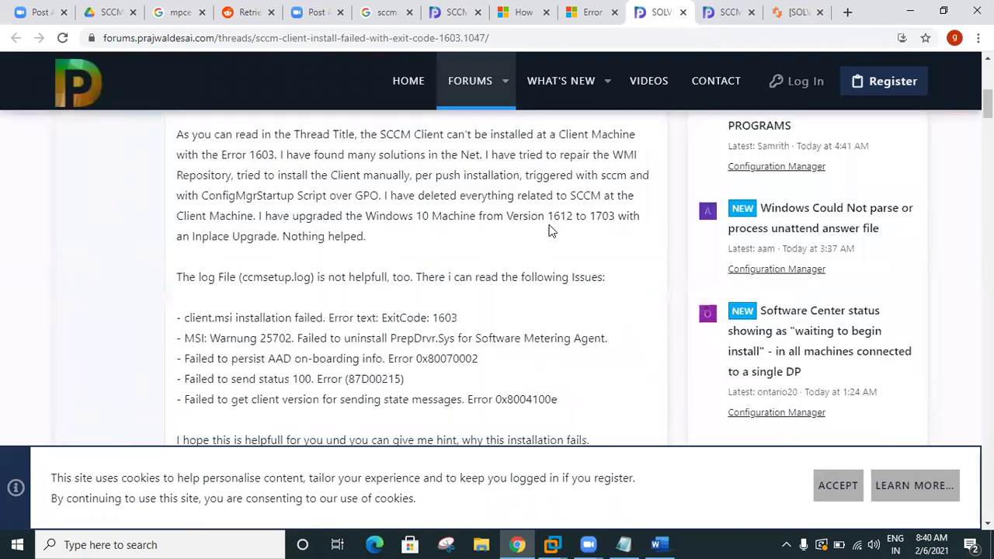
{"action": "scroll", "coordinate": [548, 231], "scroll_direction": "down", "scroll_amount": 10}
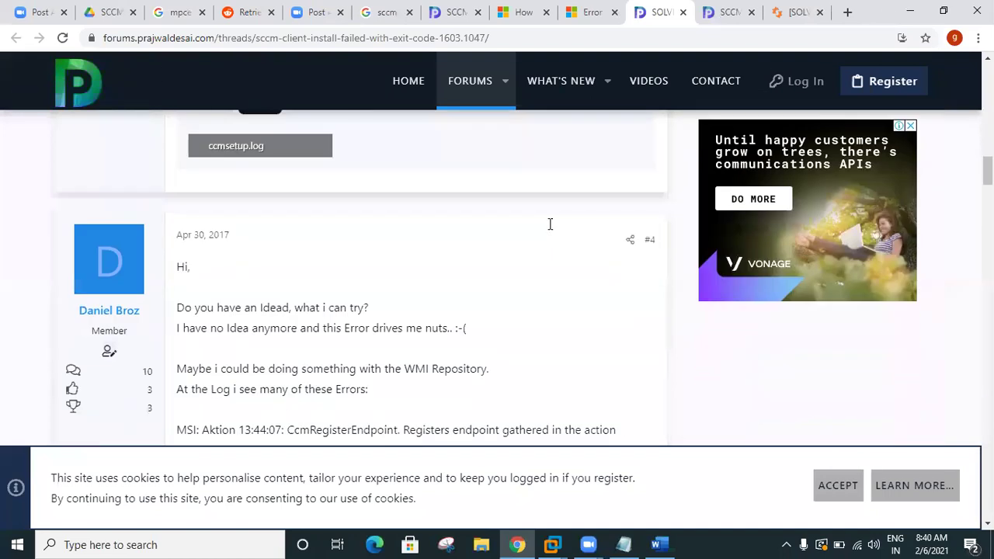
{"action": "scroll", "coordinate": [550, 224], "scroll_direction": "down", "scroll_amount": 5}
{"action": "scroll", "coordinate": [550, 224], "scroll_direction": "down", "scroll_amount": 20}
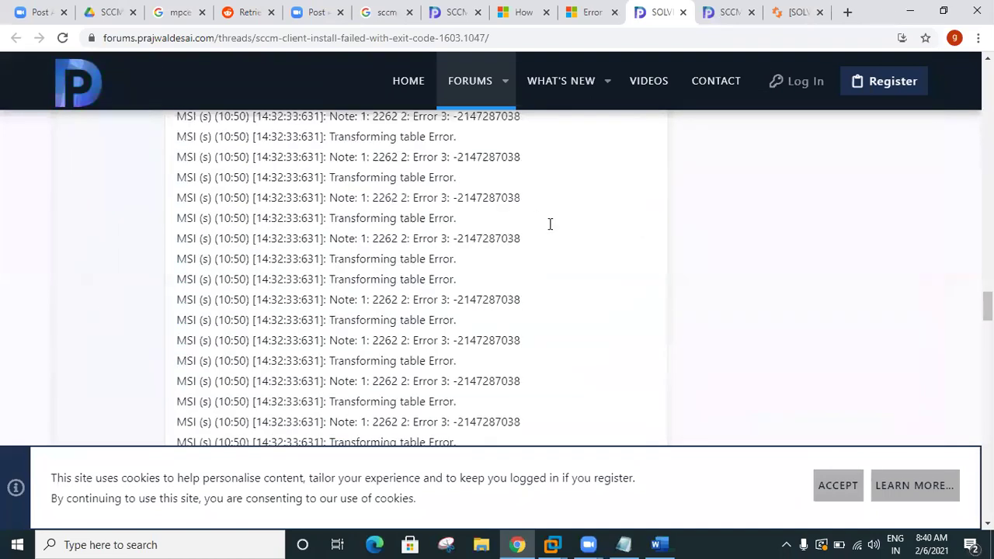
{"action": "scroll", "coordinate": [550, 224], "scroll_direction": "up", "scroll_amount": 4}
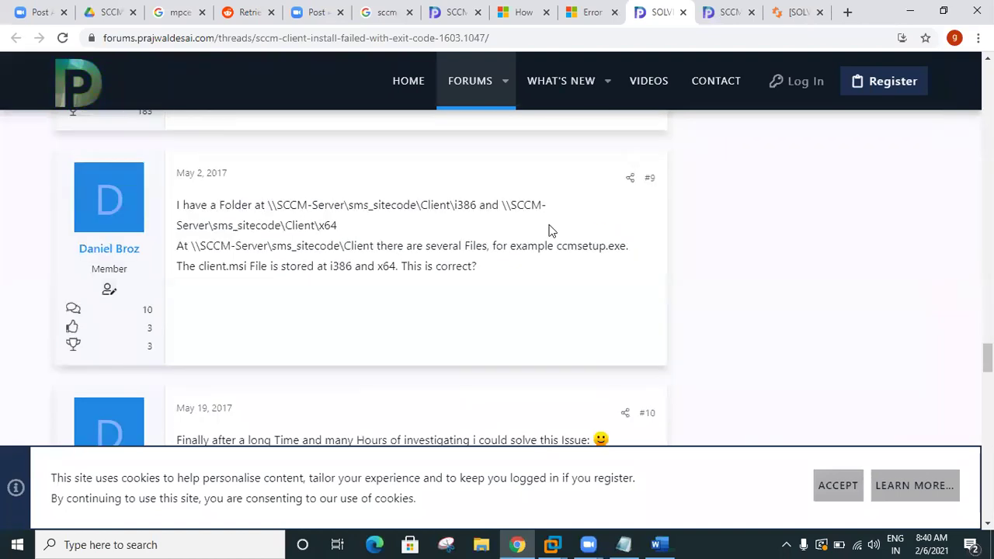
{"action": "scroll", "coordinate": [550, 230], "scroll_direction": "down", "scroll_amount": 4}
{"action": "scroll", "coordinate": [550, 224], "scroll_direction": "up", "scroll_amount": 2}
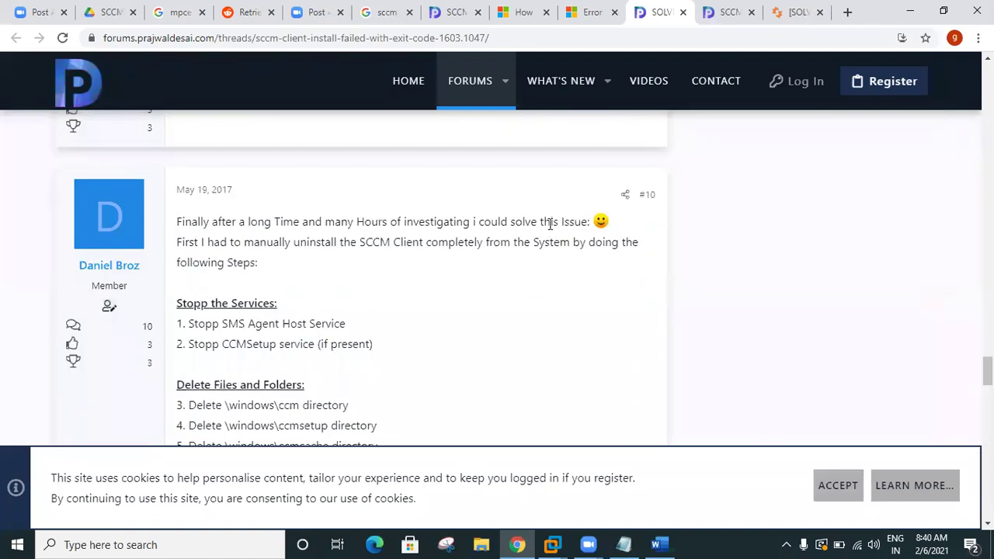
{"action": "scroll", "coordinate": [550, 224], "scroll_direction": "down", "scroll_amount": 1}
Step: Highlight the stop-services steps 1-2 and the file and folder deletion steps 3-7
{"action": "left_click_drag", "start_coordinate": [194, 253], "coordinate": [380, 276]}
{"action": "scroll", "coordinate": [379, 276], "scroll_direction": "down", "scroll_amount": 2}
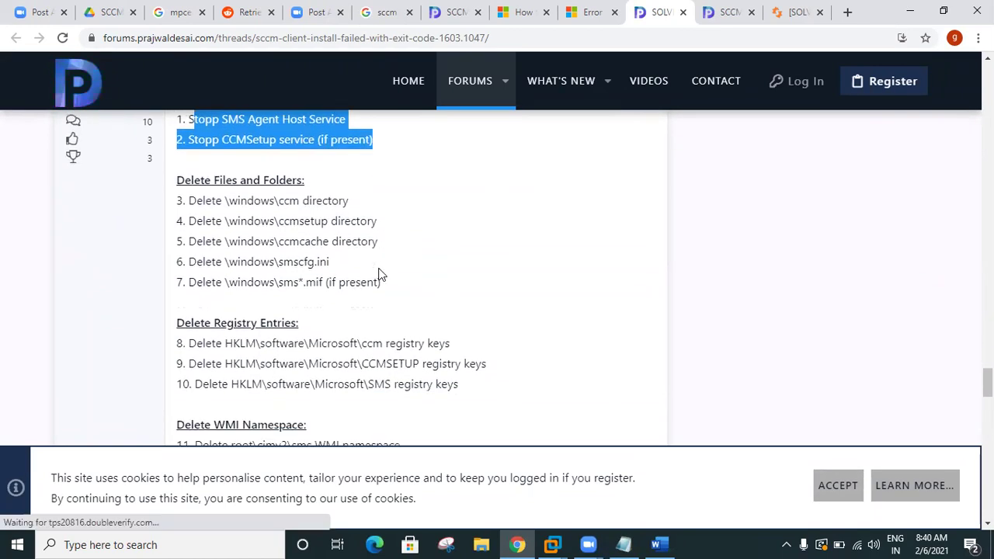
{"action": "left_click_drag", "start_coordinate": [197, 186], "coordinate": [382, 269]}
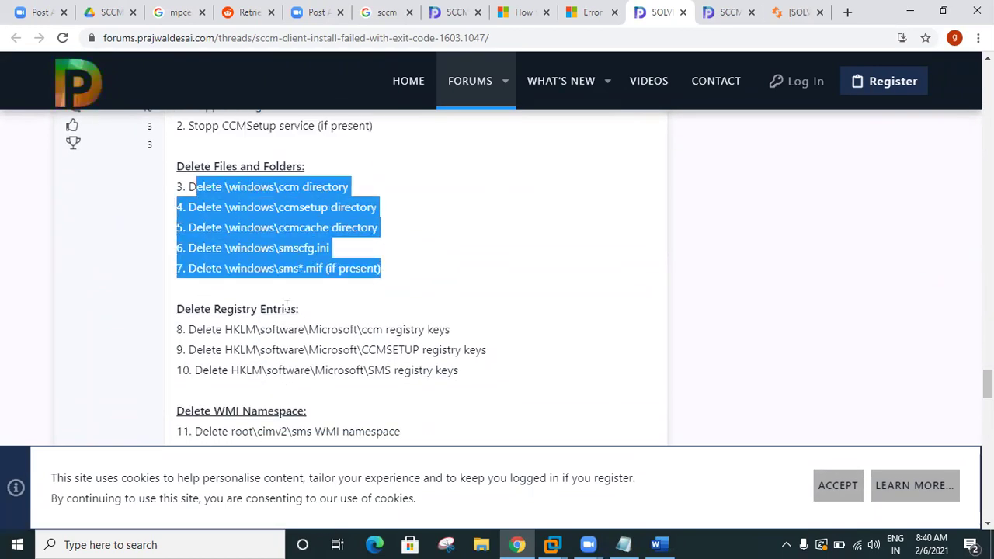
{"action": "left_click_drag", "start_coordinate": [204, 329], "coordinate": [441, 350]}
{"action": "scroll", "coordinate": [439, 350], "scroll_direction": "down", "scroll_amount": 3}
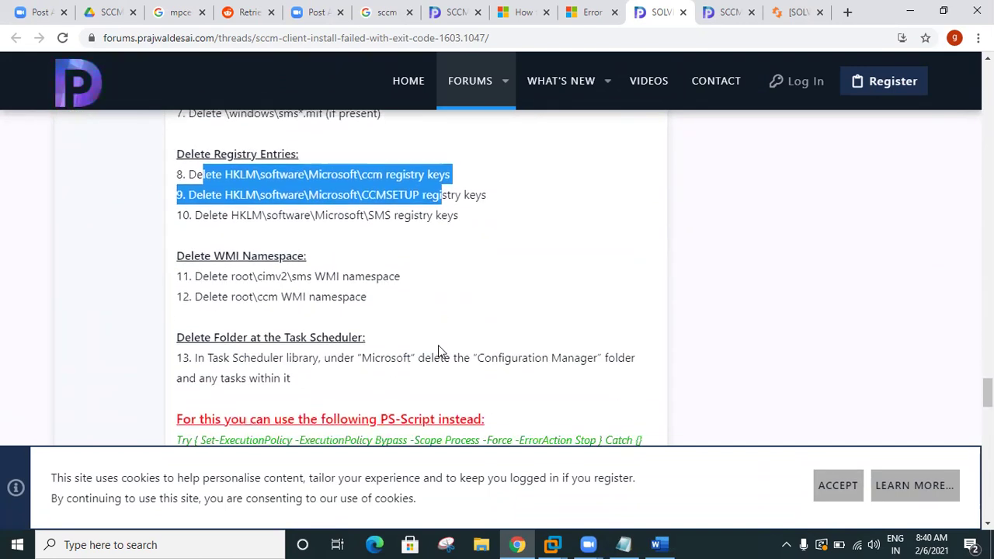
{"action": "left_click_drag", "start_coordinate": [204, 210], "coordinate": [335, 232]}
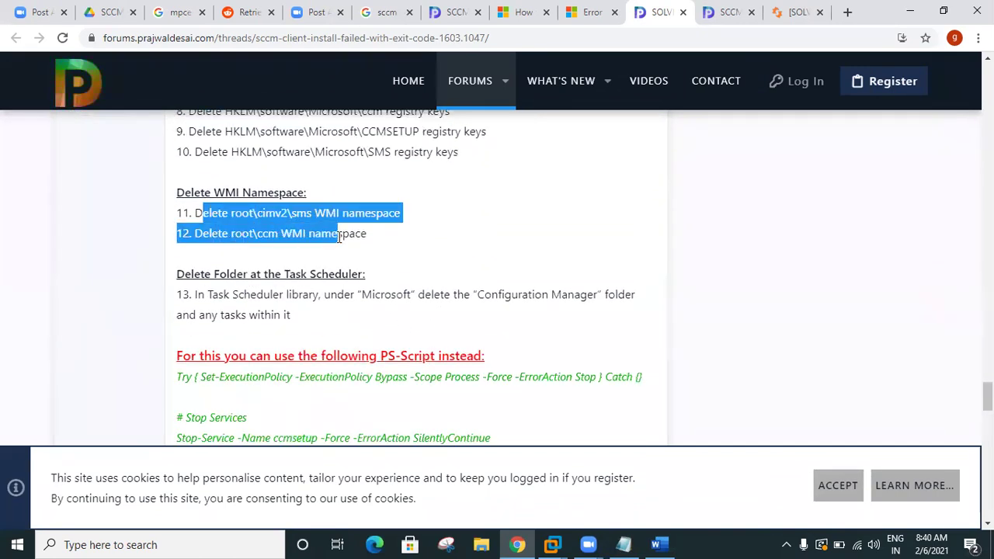
{"action": "scroll", "coordinate": [351, 248], "scroll_direction": "down", "scroll_amount": 2}
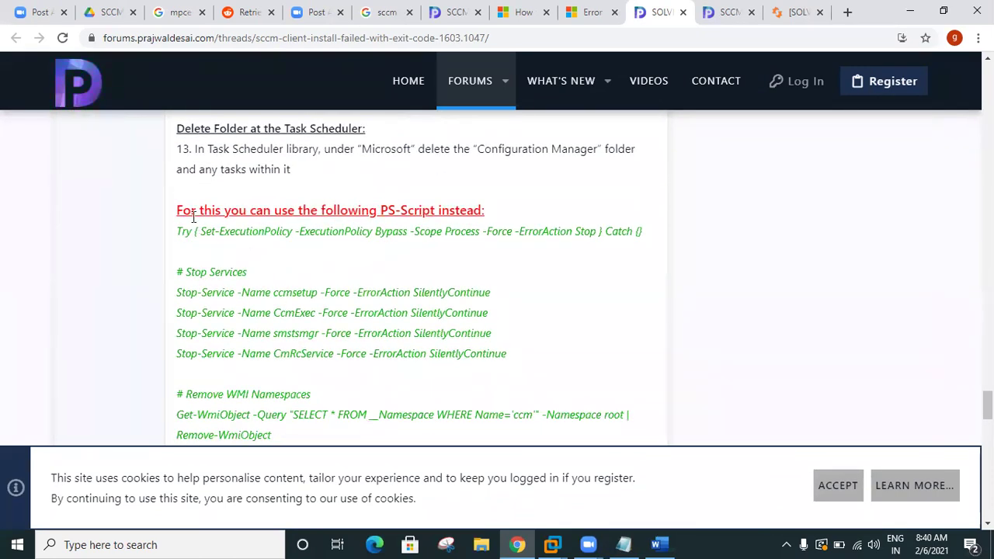
Step: Highlight the PS-Script and final steps, then go to the 0x80200010 article
{"action": "left_click_drag", "start_coordinate": [178, 232], "coordinate": [508, 311]}
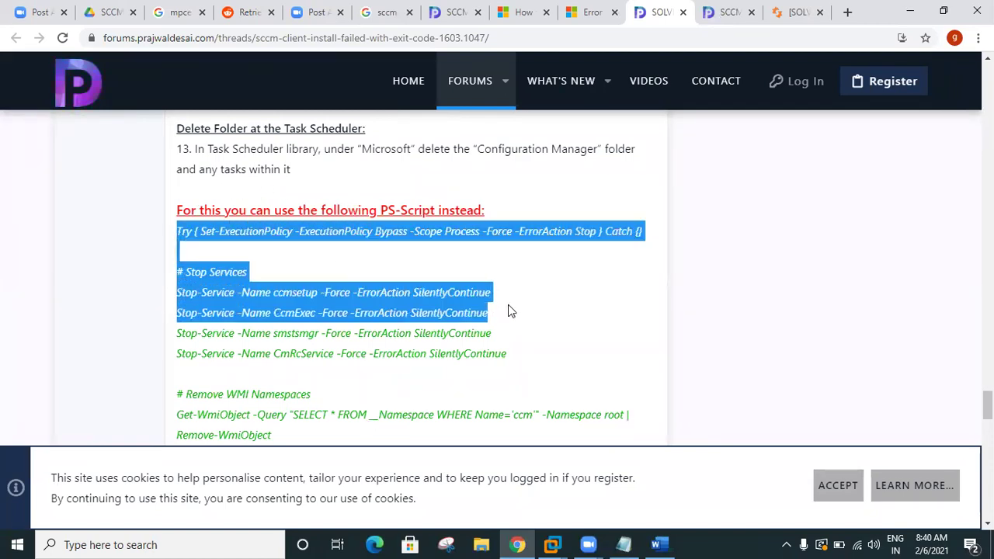
{"action": "scroll", "coordinate": [508, 311], "scroll_direction": "down", "scroll_amount": 10}
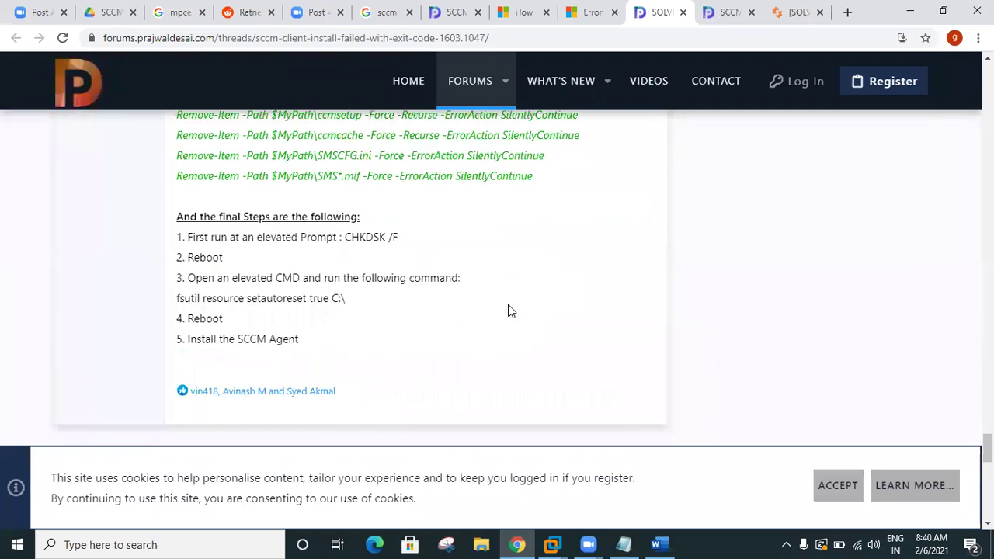
{"action": "scroll", "coordinate": [508, 308], "scroll_direction": "up", "scroll_amount": 7}
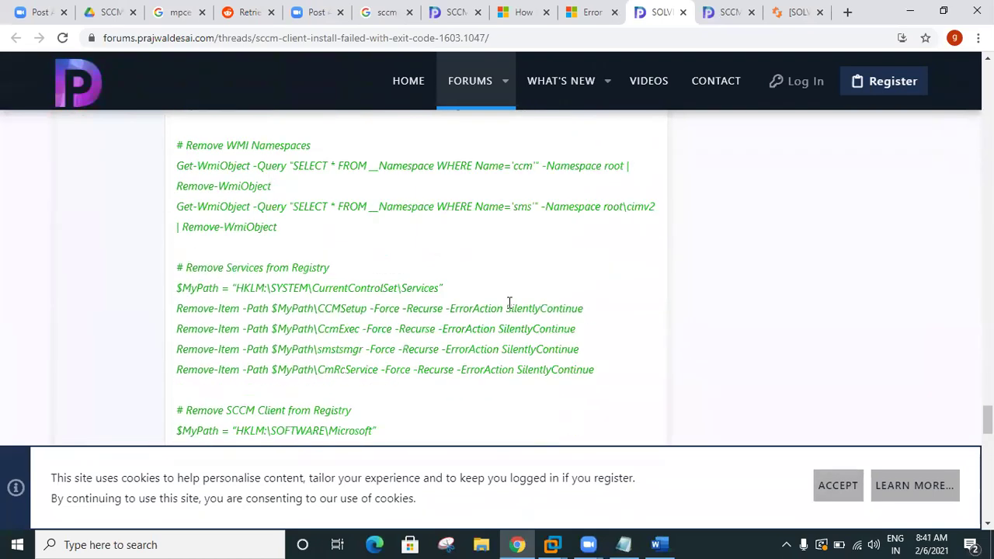
{"action": "scroll", "coordinate": [347, 241], "scroll_direction": "up", "scroll_amount": 3}
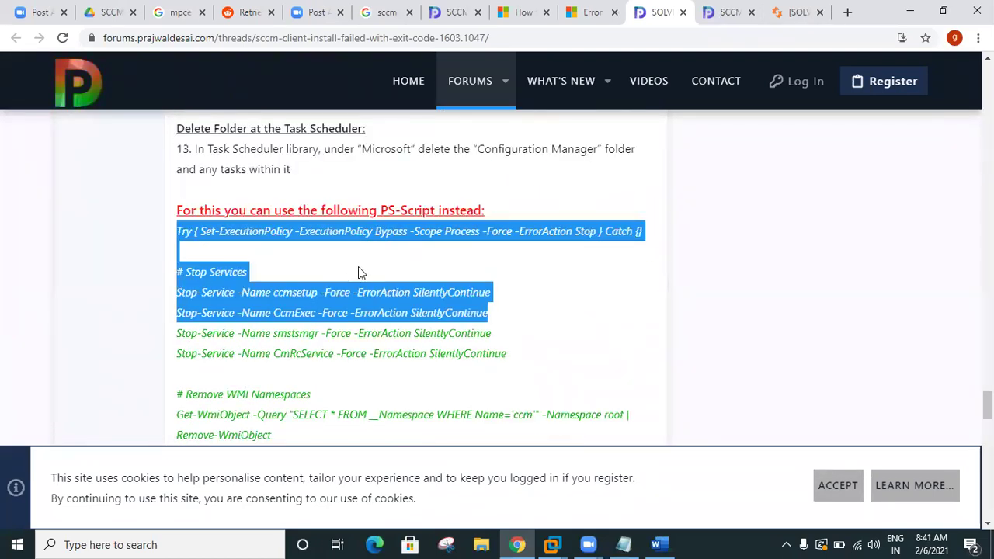
{"action": "scroll", "coordinate": [359, 272], "scroll_direction": "down", "scroll_amount": 10}
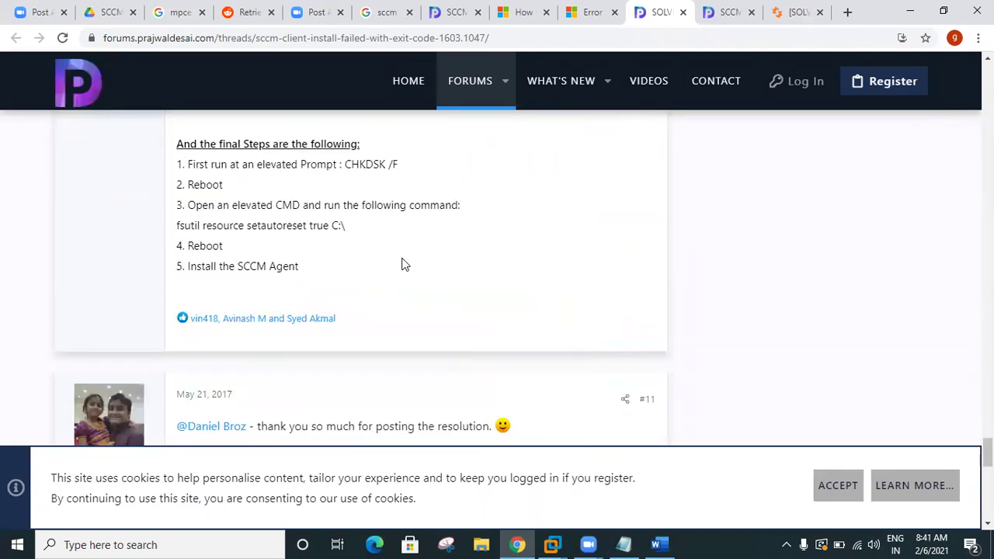
{"action": "scroll", "coordinate": [403, 265], "scroll_direction": "up", "scroll_amount": 3}
{"action": "left_click", "coordinate": [542, 323], "text": "shift"}
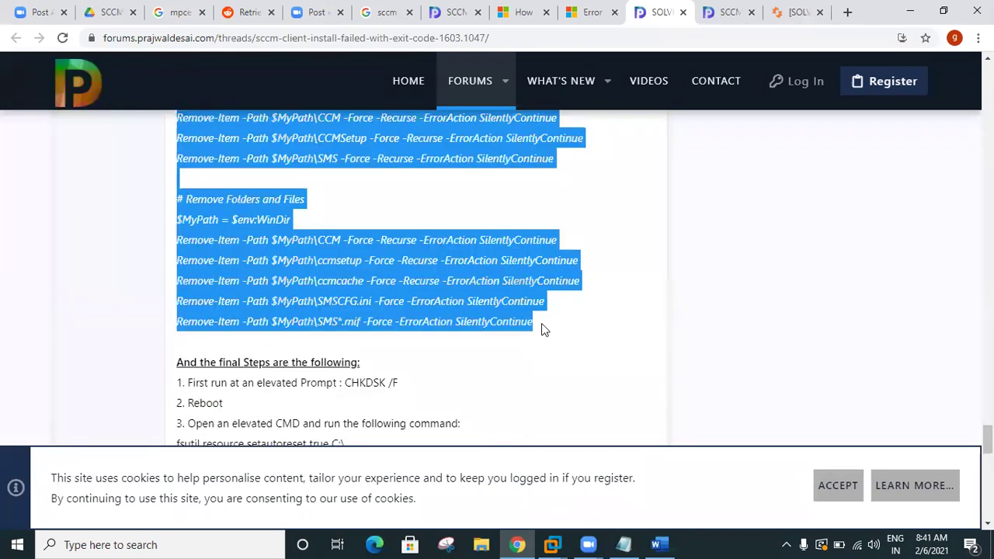
{"action": "scroll", "coordinate": [528, 326], "scroll_direction": "down", "scroll_amount": 2}
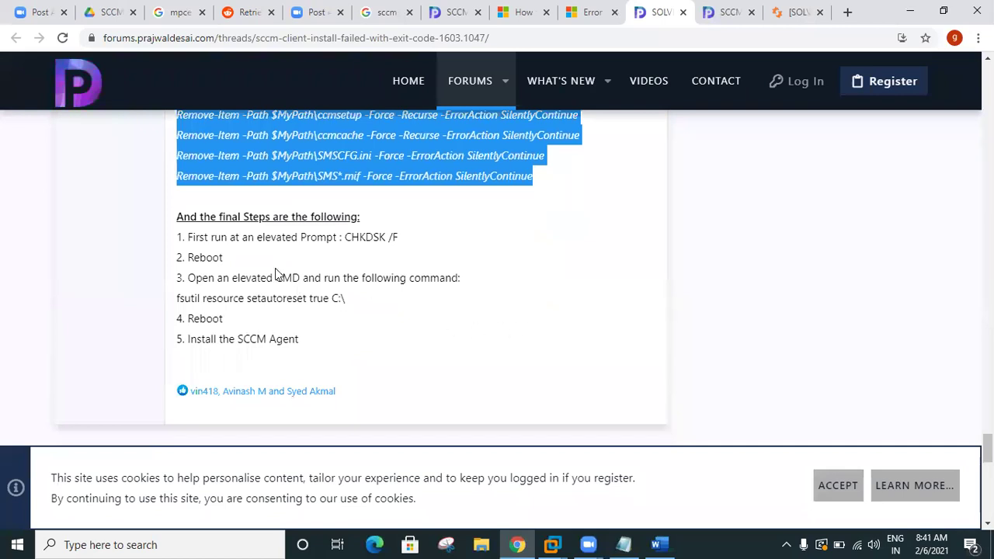
{"action": "left_click_drag", "start_coordinate": [190, 237], "coordinate": [436, 339]}
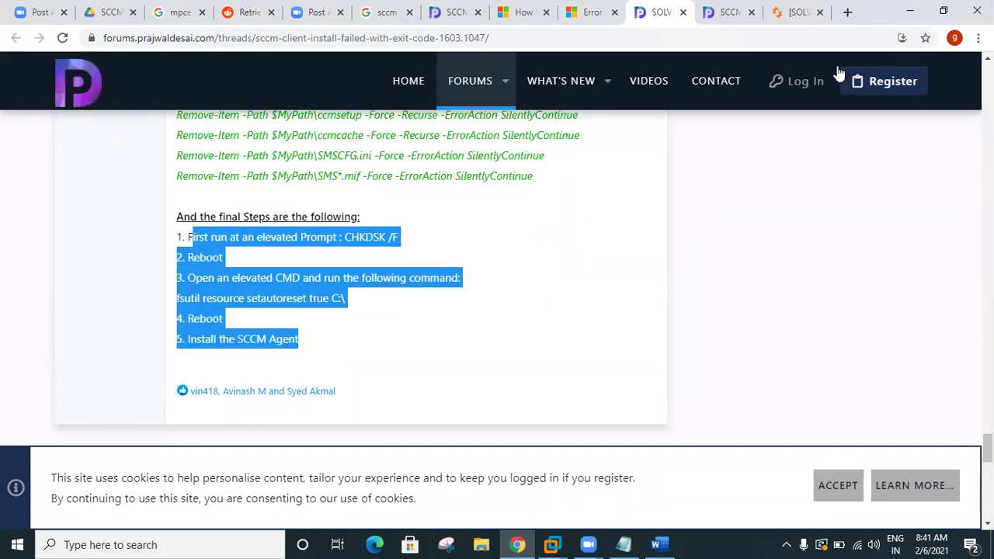
{"action": "left_click", "coordinate": [735, 17]}
{"action": "scroll", "coordinate": [583, 238], "scroll_direction": "down", "scroll_amount": 5}
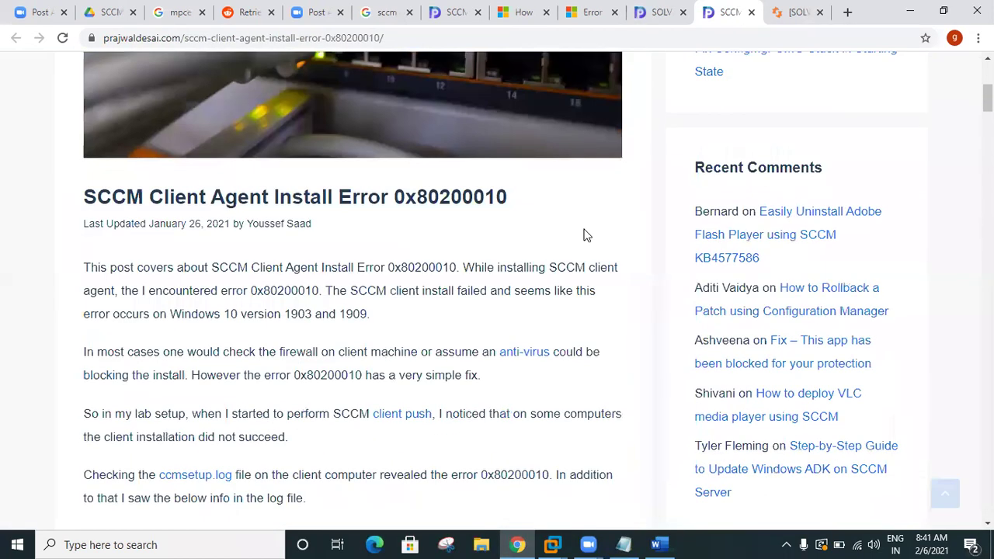
{"action": "scroll", "coordinate": [587, 232], "scroll_direction": "down", "scroll_amount": 1}
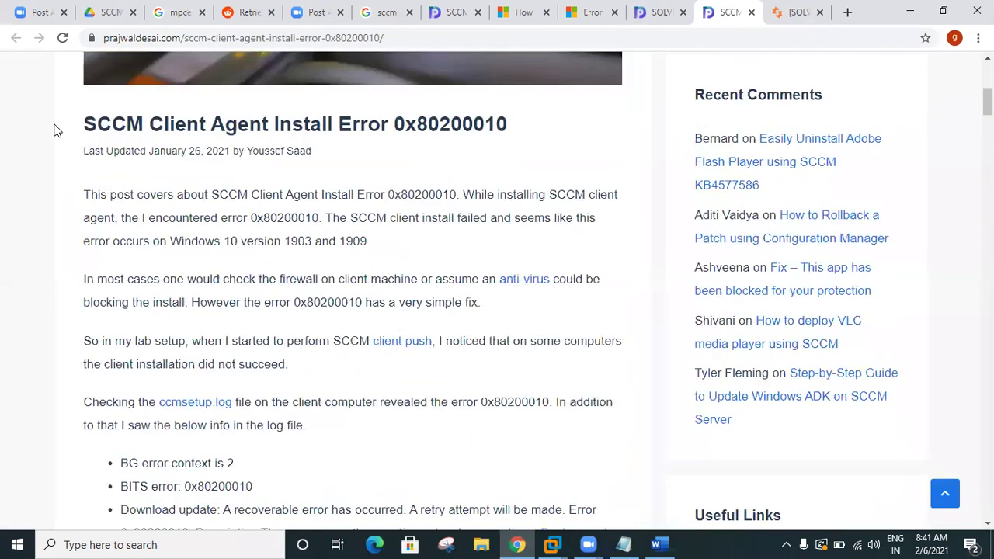
{"action": "left_click_drag", "start_coordinate": [81, 130], "coordinate": [525, 129]}
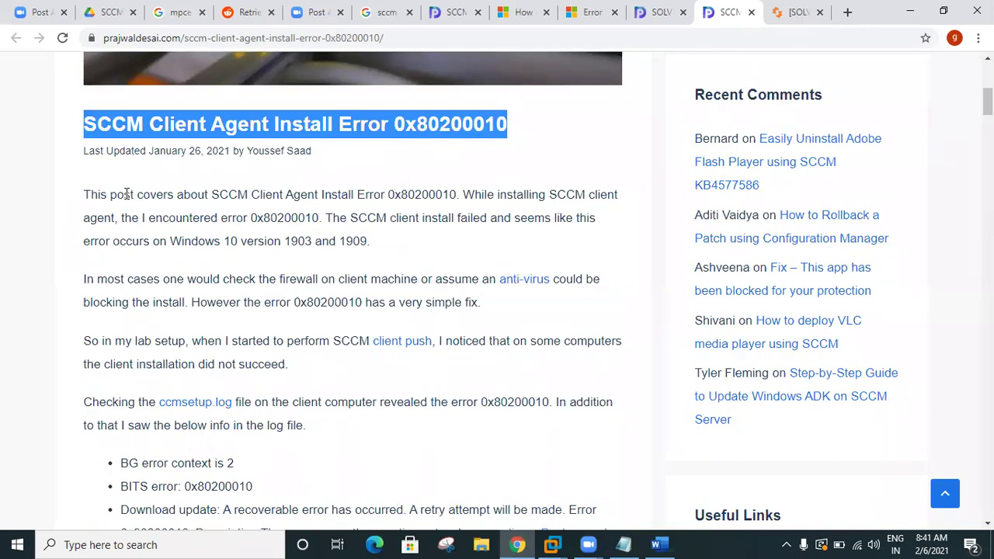
{"action": "left_click_drag", "start_coordinate": [98, 195], "coordinate": [372, 235]}
{"action": "left_click_drag", "start_coordinate": [96, 279], "coordinate": [351, 365]}
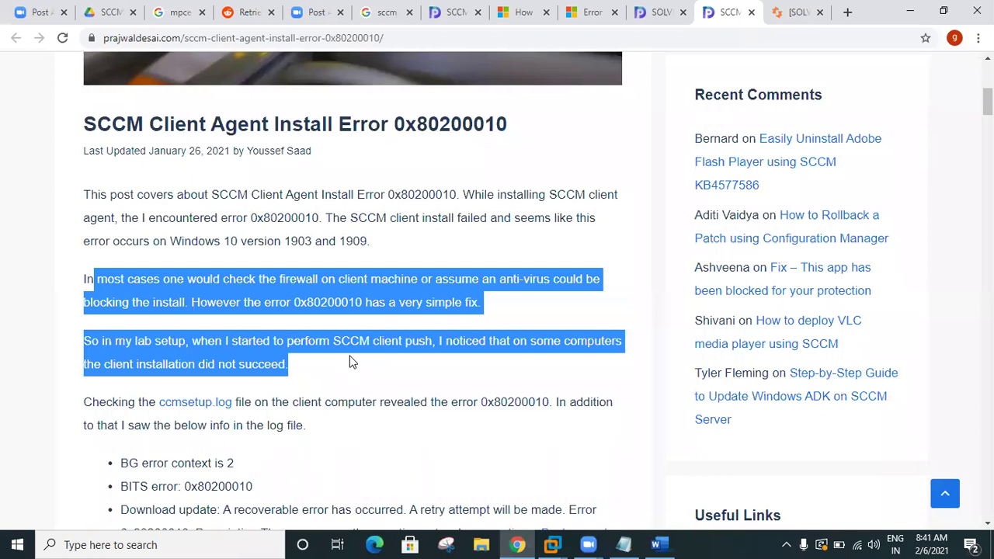
{"action": "scroll", "coordinate": [350, 362], "scroll_direction": "down", "scroll_amount": 4}
{"action": "left_click_drag", "start_coordinate": [118, 172], "coordinate": [129, 195]}
{"action": "left_click", "coordinate": [215, 218]}
{"action": "scroll", "coordinate": [190, 215], "scroll_direction": "down", "scroll_amount": 2}
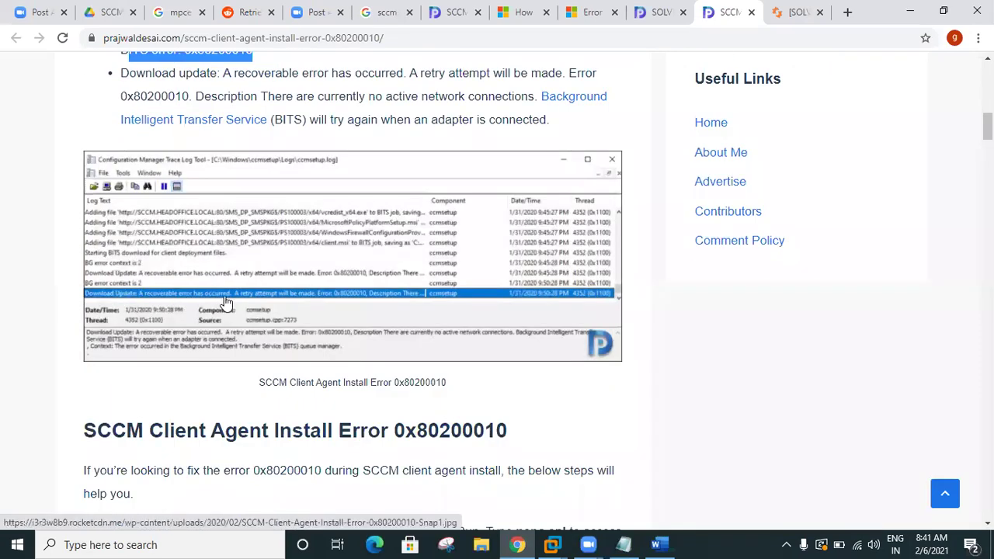
{"action": "left_click", "coordinate": [272, 253]}
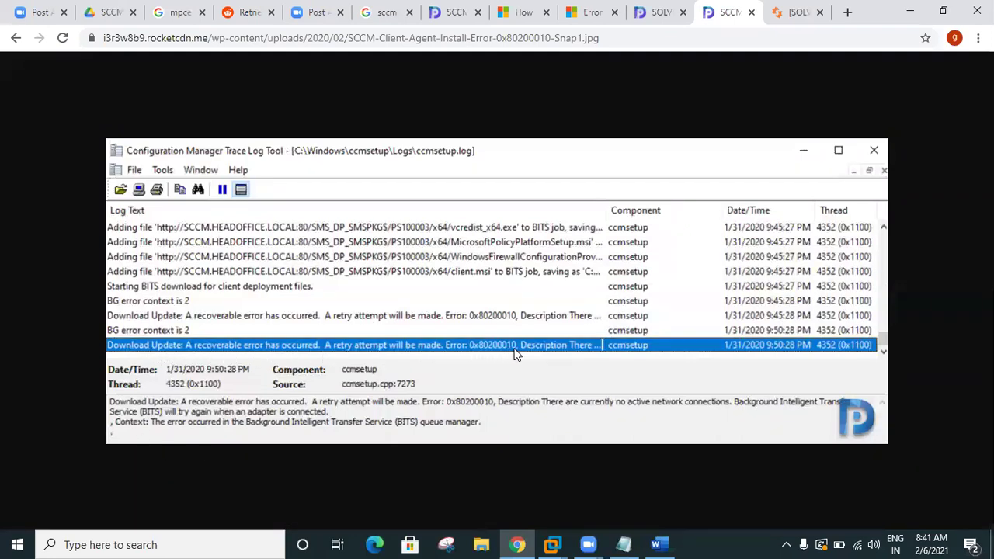
{"action": "left_click", "coordinate": [17, 39]}
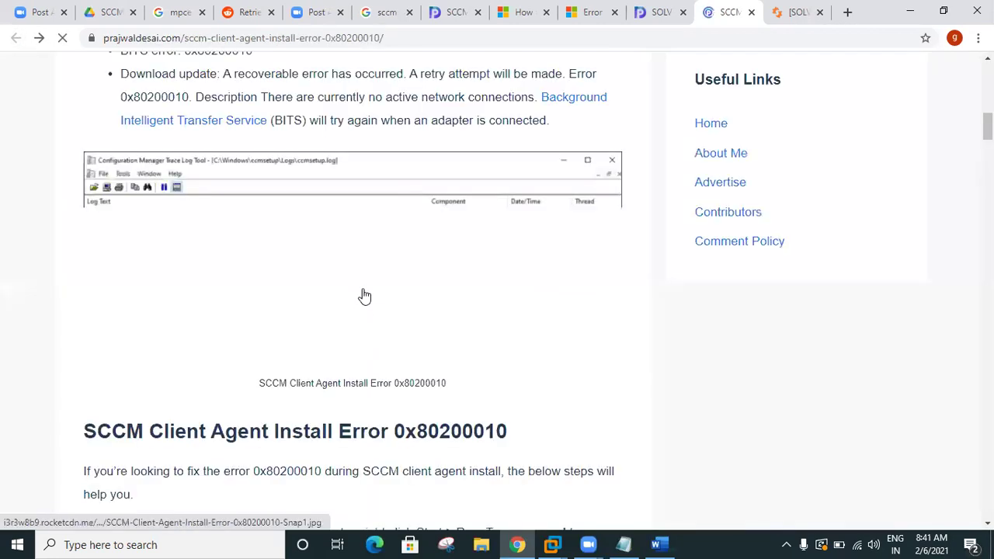
{"action": "scroll", "coordinate": [368, 318], "scroll_direction": "down", "scroll_amount": 3}
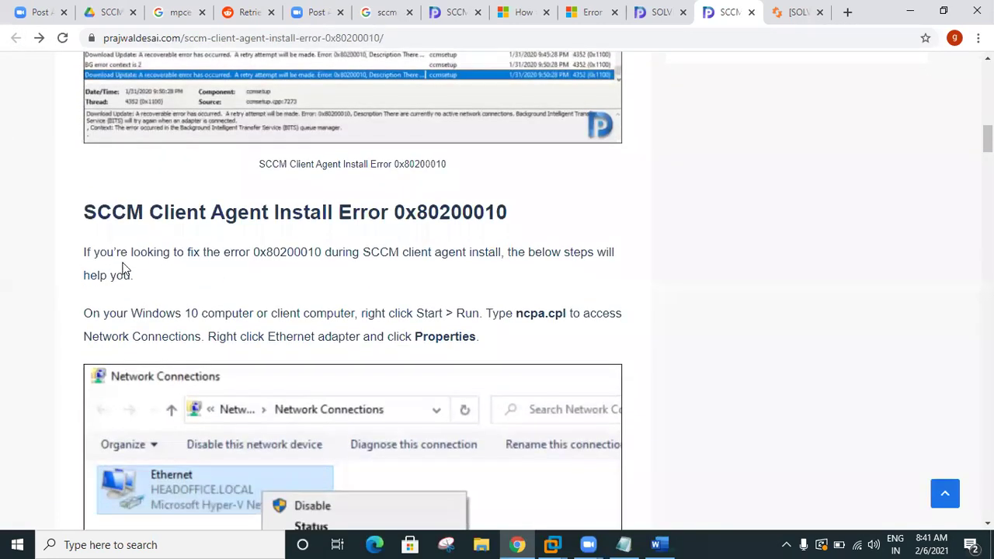
{"action": "left_click_drag", "start_coordinate": [84, 251], "coordinate": [557, 306]}
{"action": "scroll", "coordinate": [548, 307], "scroll_direction": "down", "scroll_amount": 1}
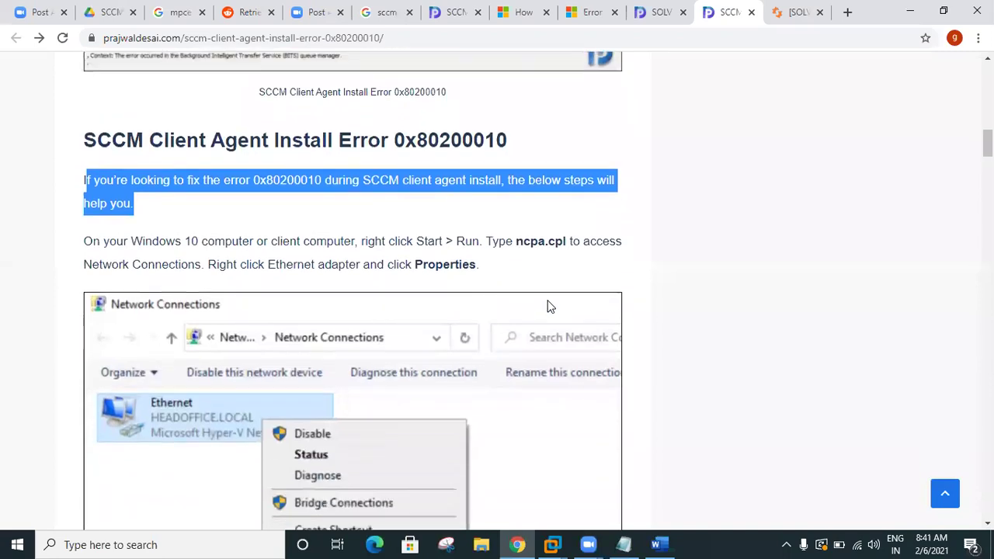
{"action": "left_click_drag", "start_coordinate": [506, 238], "coordinate": [593, 269]}
{"action": "scroll", "coordinate": [588, 275], "scroll_direction": "down", "scroll_amount": 8}
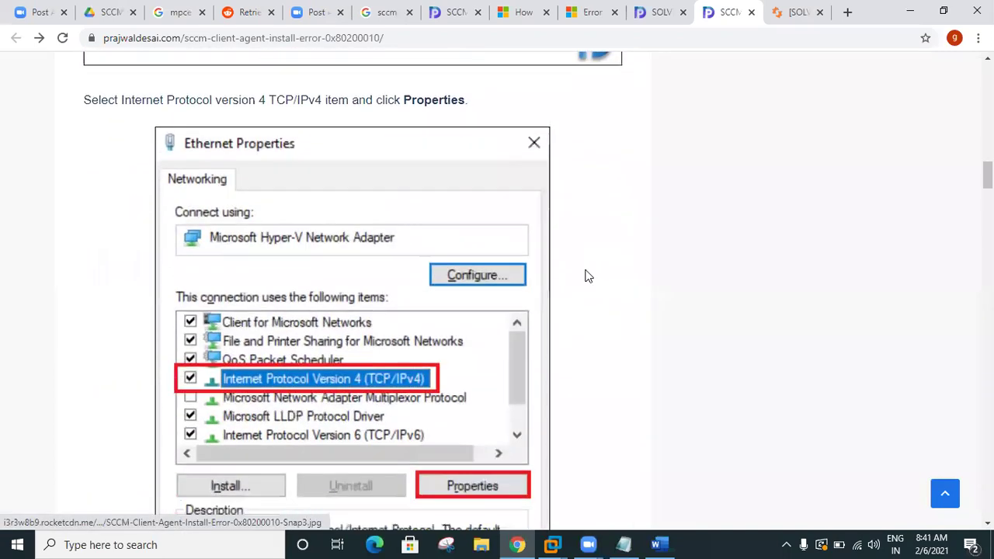
{"action": "scroll", "coordinate": [404, 349], "scroll_direction": "down", "scroll_amount": 6}
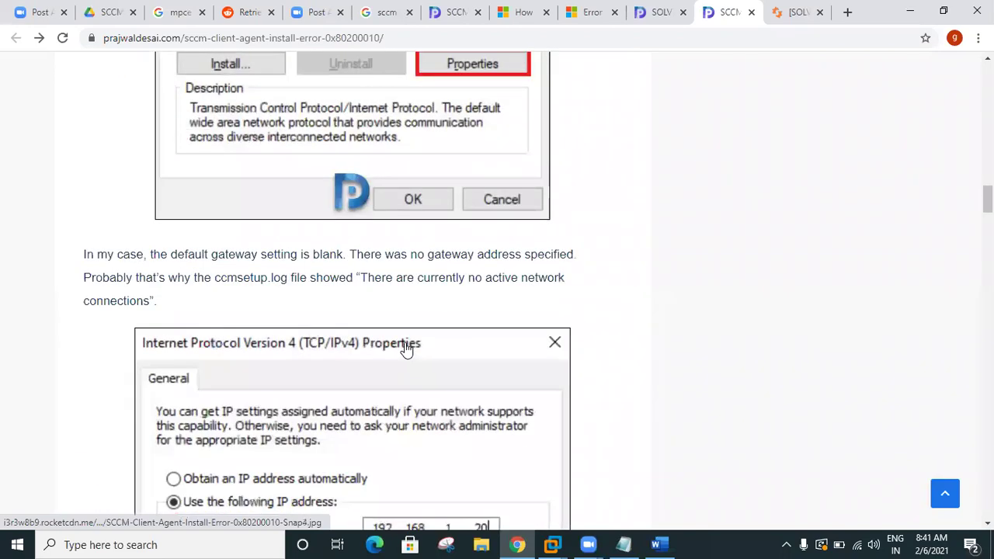
{"action": "scroll", "coordinate": [404, 349], "scroll_direction": "down", "scroll_amount": 3}
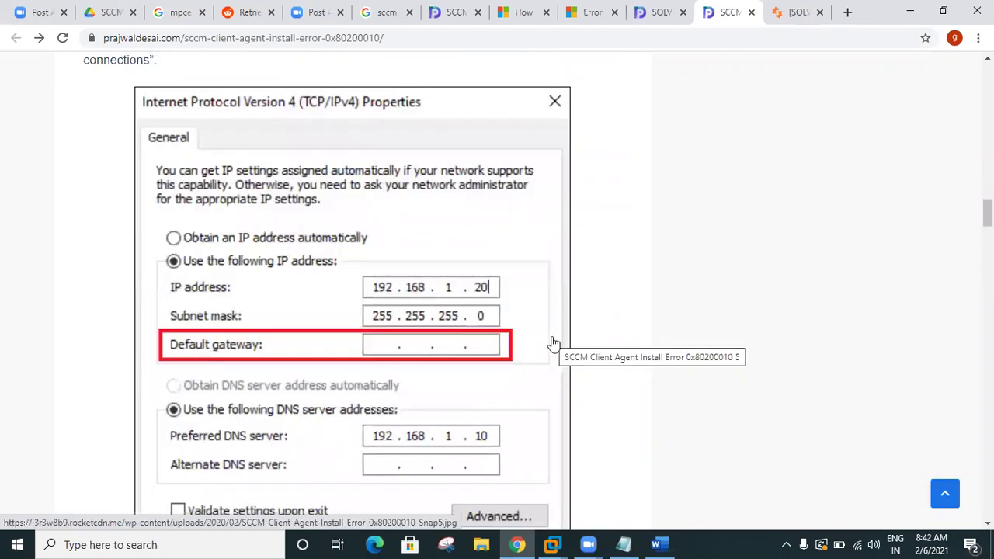
{"action": "scroll", "coordinate": [385, 377], "scroll_direction": "down", "scroll_amount": 3}
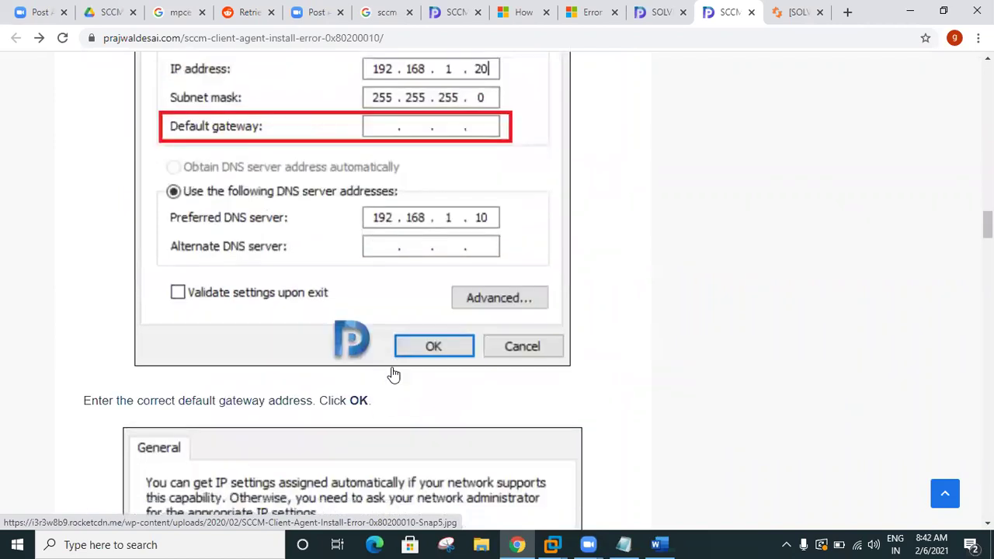
{"action": "scroll", "coordinate": [393, 374], "scroll_direction": "down", "scroll_amount": 10}
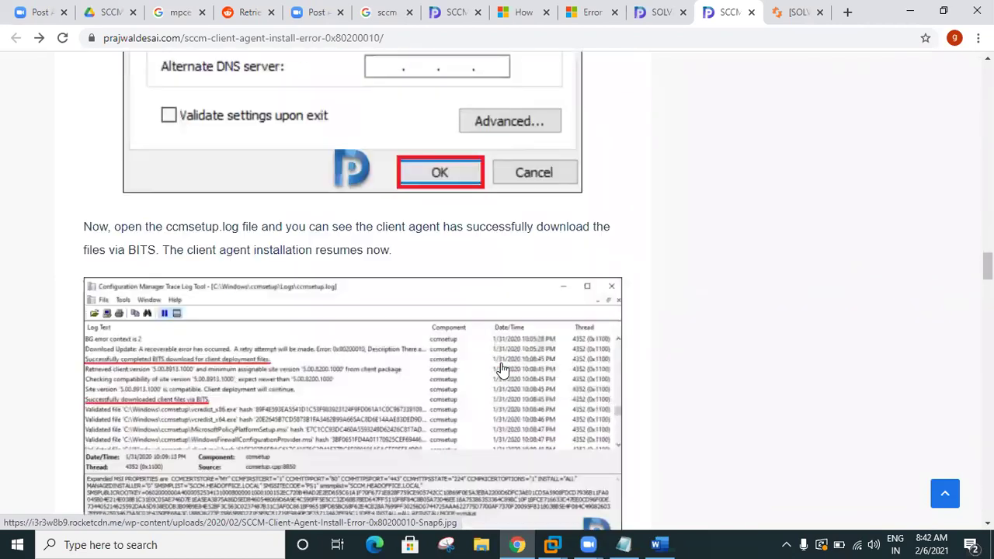
{"action": "scroll", "coordinate": [502, 370], "scroll_direction": "down", "scroll_amount": 2}
{"action": "scroll", "coordinate": [250, 286], "scroll_direction": "down", "scroll_amount": 1}
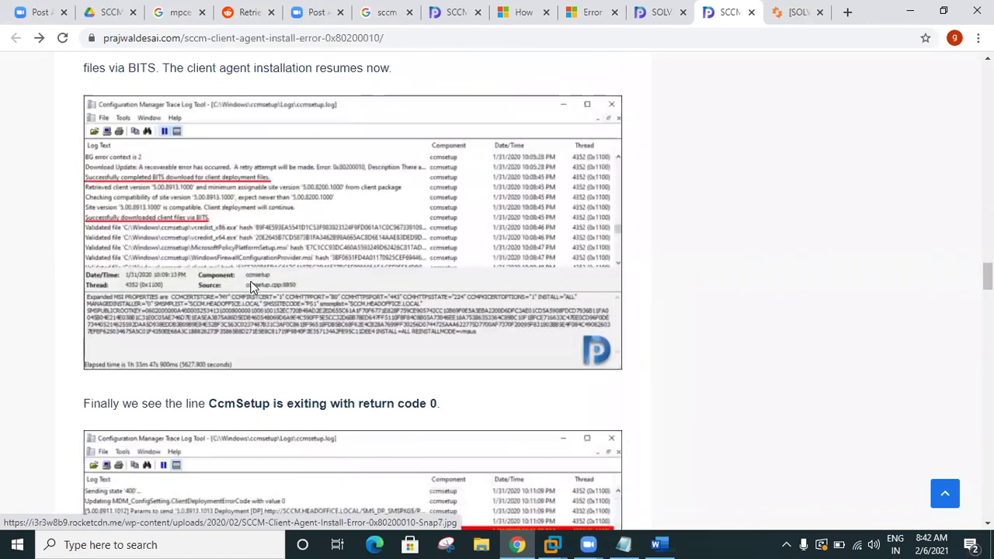
{"action": "scroll", "coordinate": [250, 286], "scroll_direction": "down", "scroll_amount": 2}
{"action": "scroll", "coordinate": [254, 287], "scroll_direction": "up", "scroll_amount": 3}
{"action": "scroll", "coordinate": [258, 291], "scroll_direction": "up", "scroll_amount": 5}
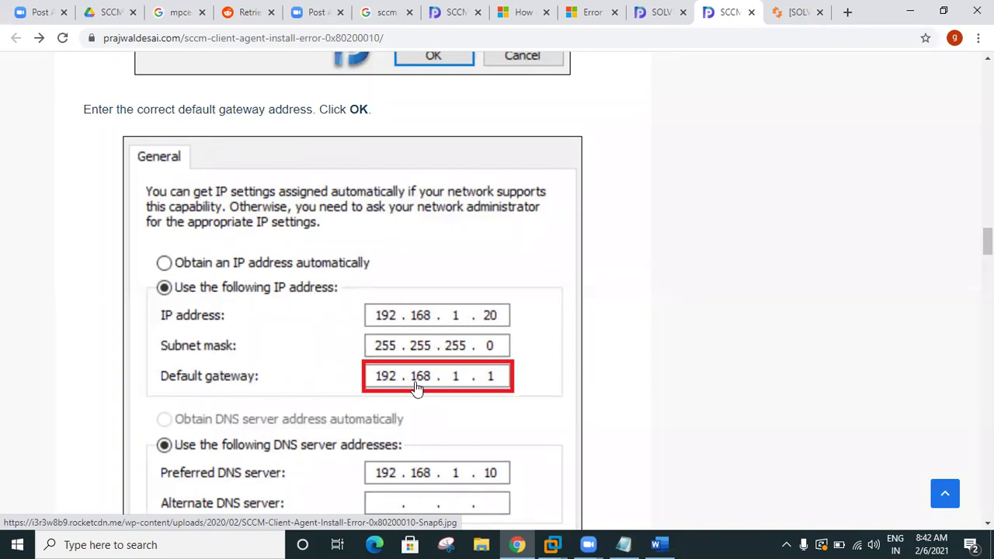
{"action": "scroll", "coordinate": [495, 402], "scroll_direction": "down", "scroll_amount": 4}
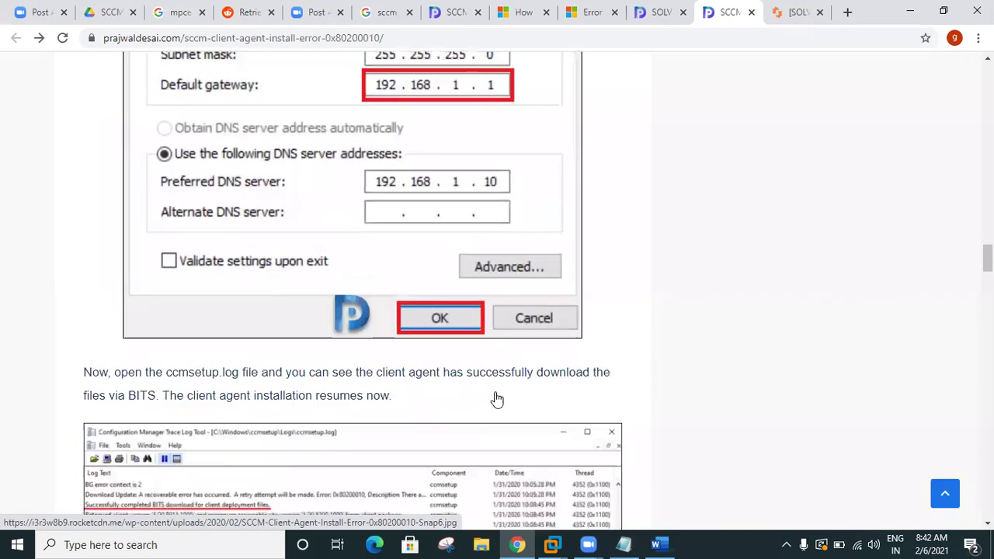
{"action": "scroll", "coordinate": [497, 400], "scroll_direction": "down", "scroll_amount": 15}
{"action": "scroll", "coordinate": [416, 396], "scroll_direction": "down", "scroll_amount": 6}
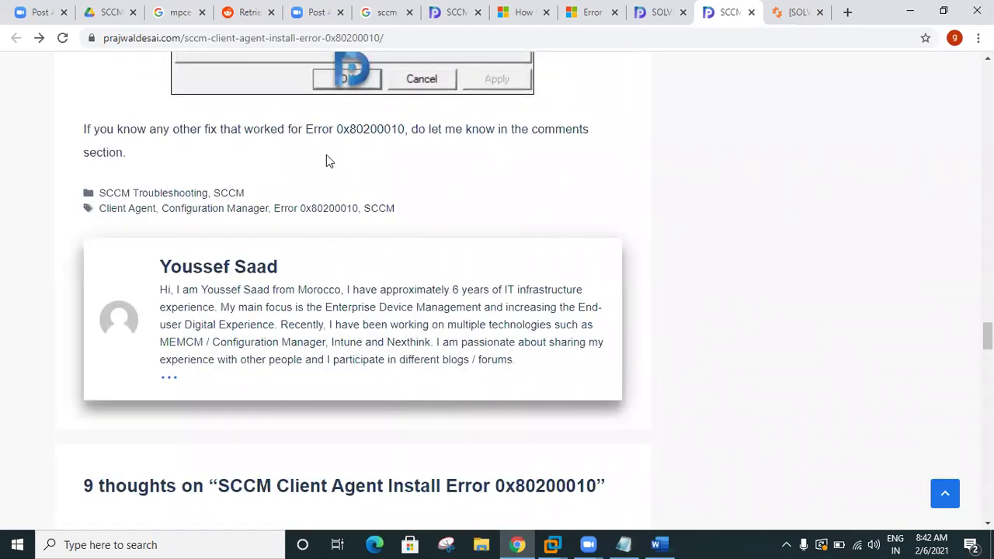
{"action": "scroll", "coordinate": [331, 171], "scroll_direction": "up", "scroll_amount": 10}
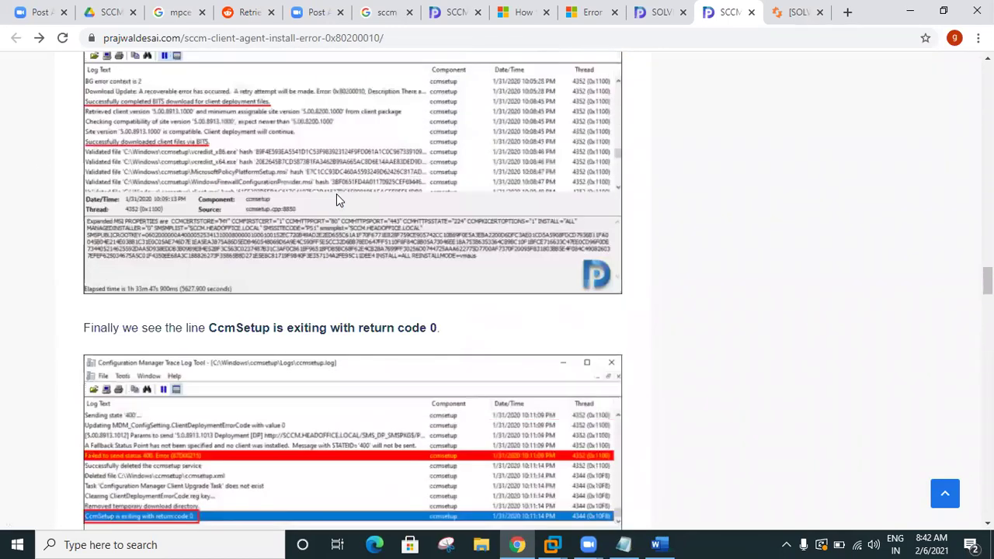
{"action": "scroll", "coordinate": [312, 219], "scroll_direction": "up", "scroll_amount": 4}
{"action": "scroll", "coordinate": [381, 376], "scroll_direction": "down", "scroll_amount": 1}
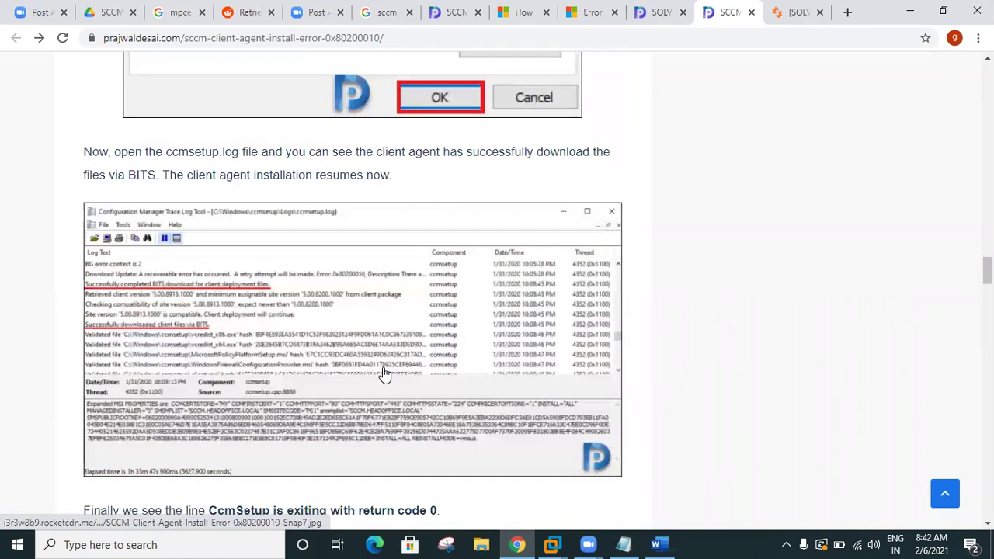
{"action": "scroll", "coordinate": [384, 368], "scroll_direction": "down", "scroll_amount": 10}
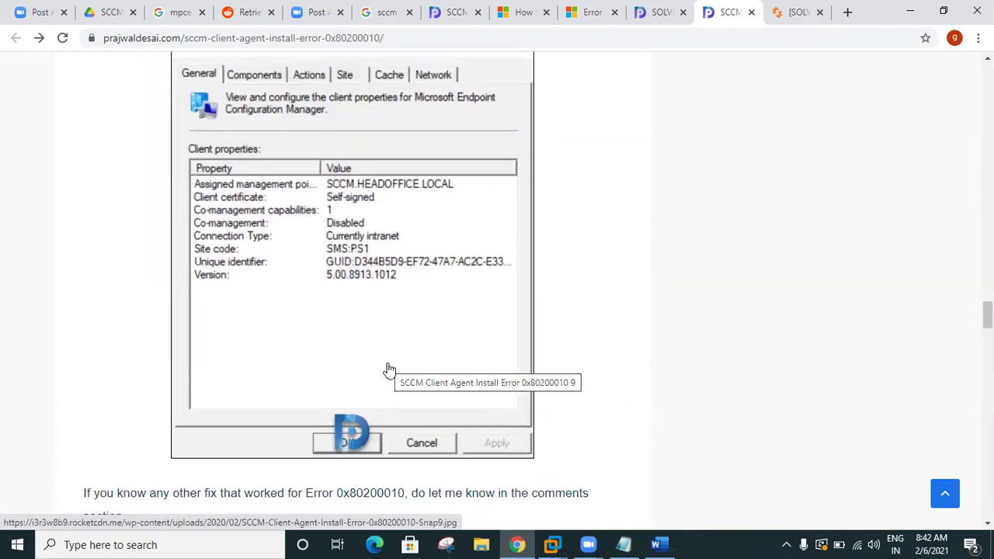
{"action": "scroll", "coordinate": [378, 302], "scroll_direction": "up", "scroll_amount": 5}
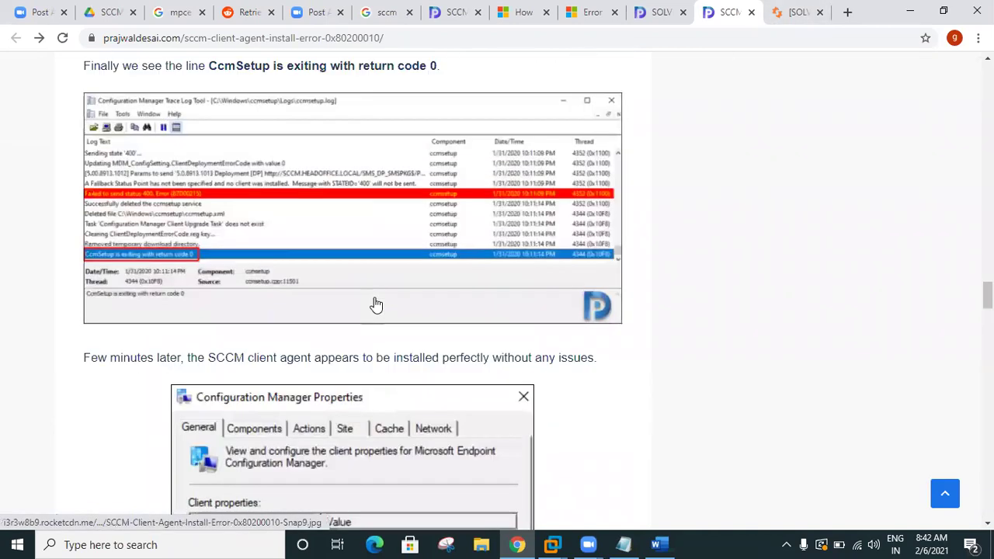
{"action": "scroll", "coordinate": [376, 304], "scroll_direction": "up", "scroll_amount": 5}
{"action": "scroll", "coordinate": [484, 279], "scroll_direction": "up", "scroll_amount": 5}
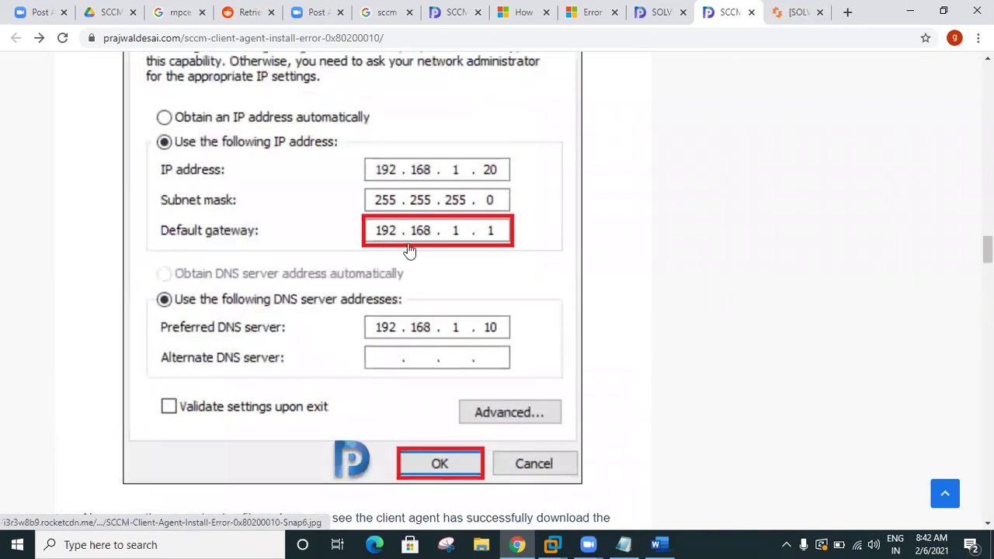
{"action": "scroll", "coordinate": [409, 251], "scroll_direction": "up", "scroll_amount": 5}
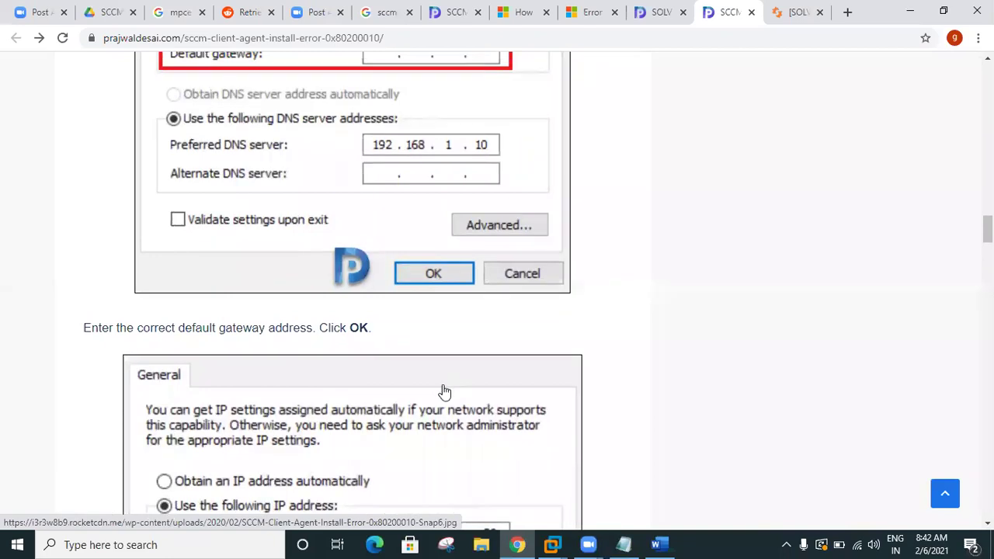
{"action": "scroll", "coordinate": [445, 392], "scroll_direction": "down", "scroll_amount": 6}
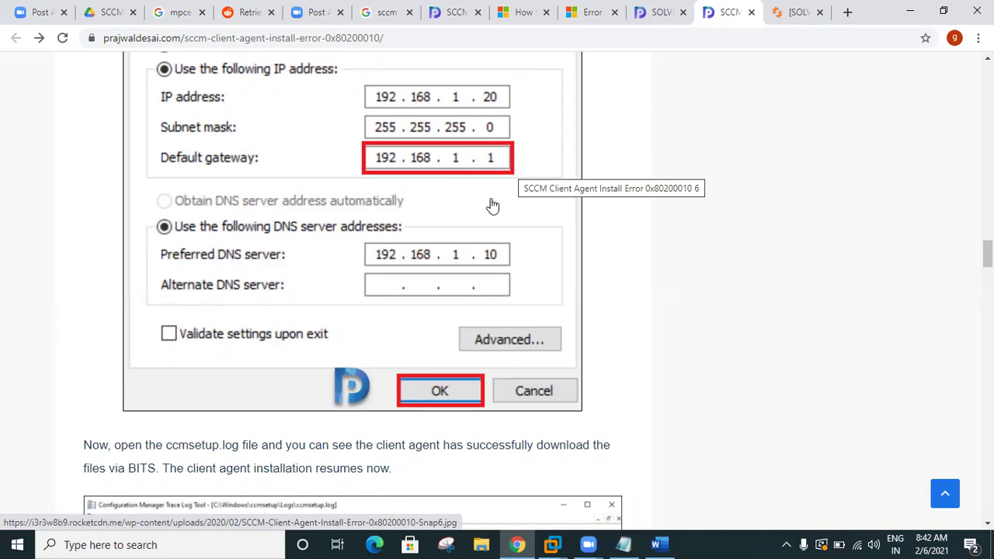
Step: Dismiss the Spiceworks sign-up prompt and scroll through the SCCM client thread
{"action": "left_click", "coordinate": [784, 17]}
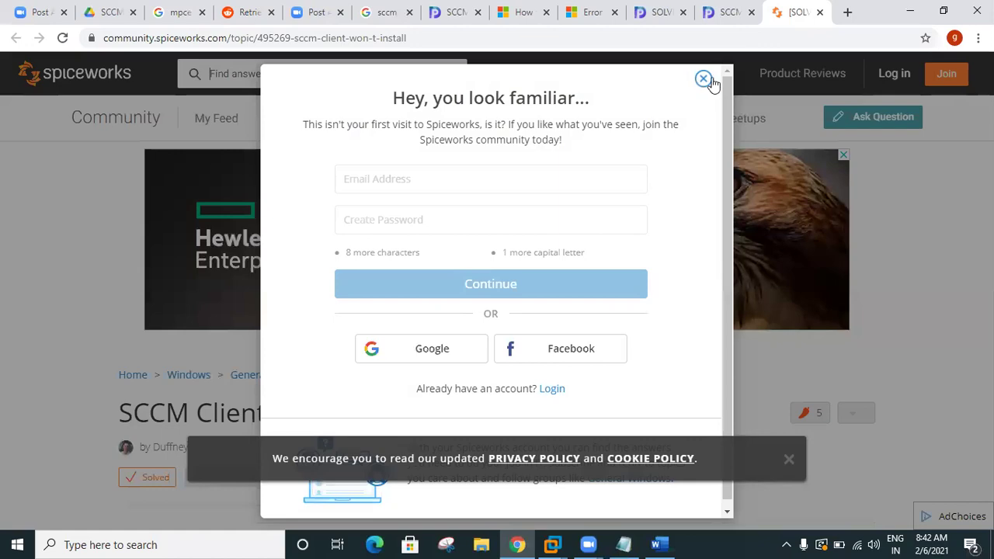
{"action": "left_click", "coordinate": [703, 79]}
{"action": "scroll", "coordinate": [466, 295], "scroll_direction": "down", "scroll_amount": 10}
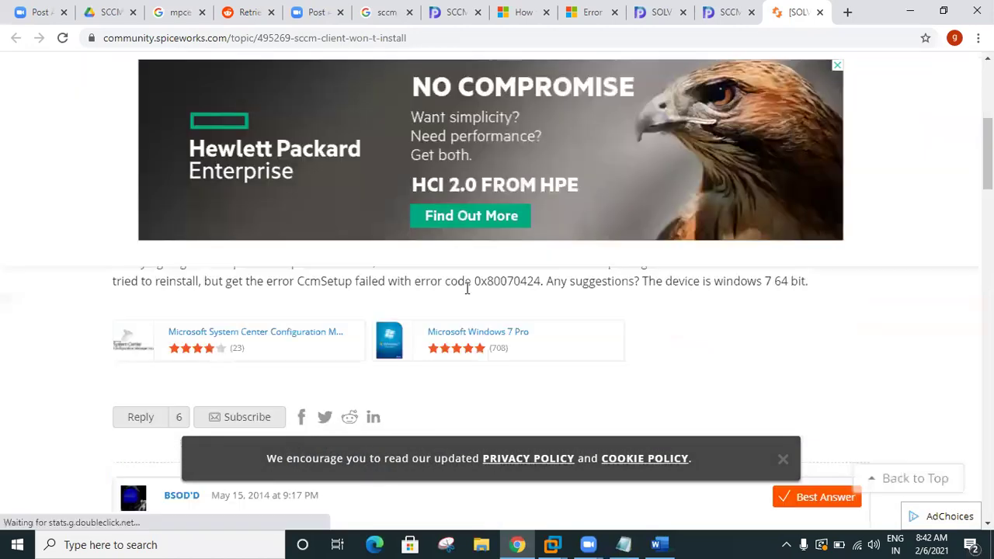
{"action": "scroll", "coordinate": [469, 311], "scroll_direction": "down", "scroll_amount": 10}
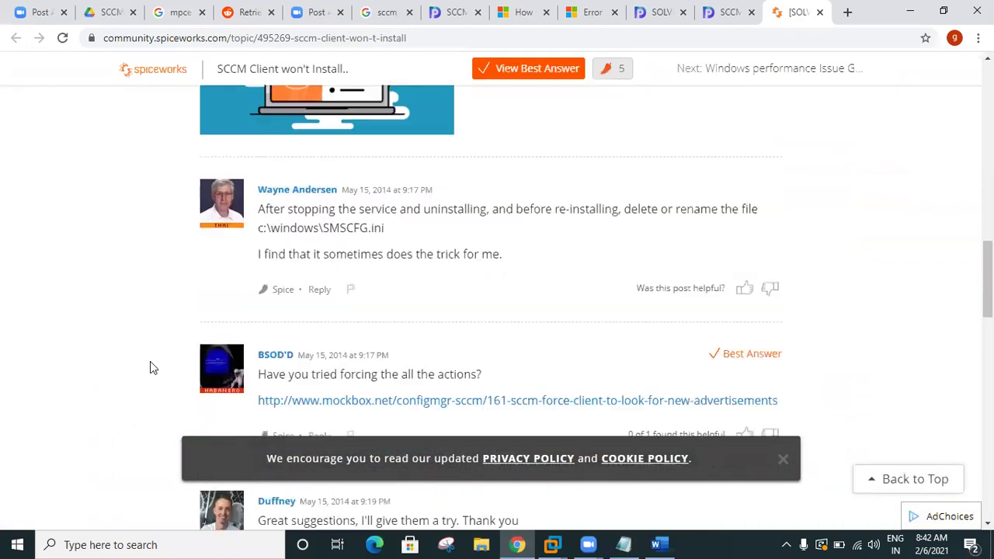
{"action": "scroll", "coordinate": [154, 366], "scroll_direction": "down", "scroll_amount": 7}
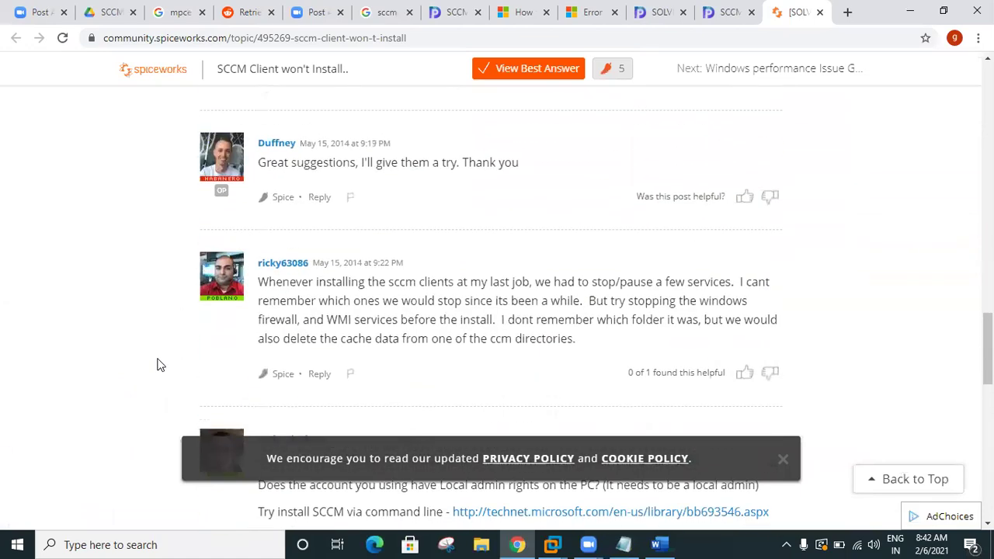
{"action": "scroll", "coordinate": [157, 366], "scroll_direction": "down", "scroll_amount": 12}
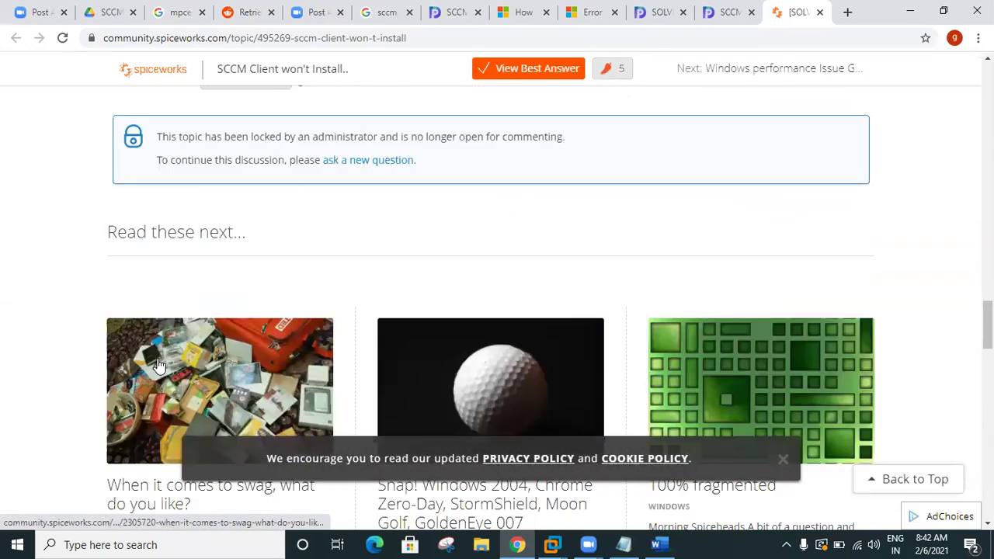
{"action": "scroll", "coordinate": [157, 366], "scroll_direction": "down", "scroll_amount": 5}
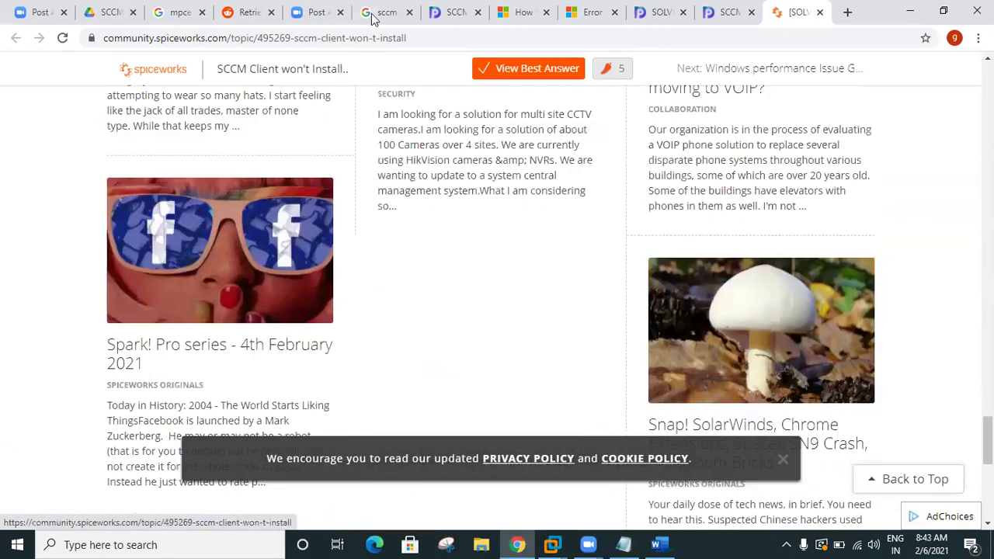
Step: Open the smsagent error-codes result from Google in a new tab
{"action": "left_click", "coordinate": [373, 14]}
{"action": "scroll", "coordinate": [329, 349], "scroll_direction": "down", "scroll_amount": 6}
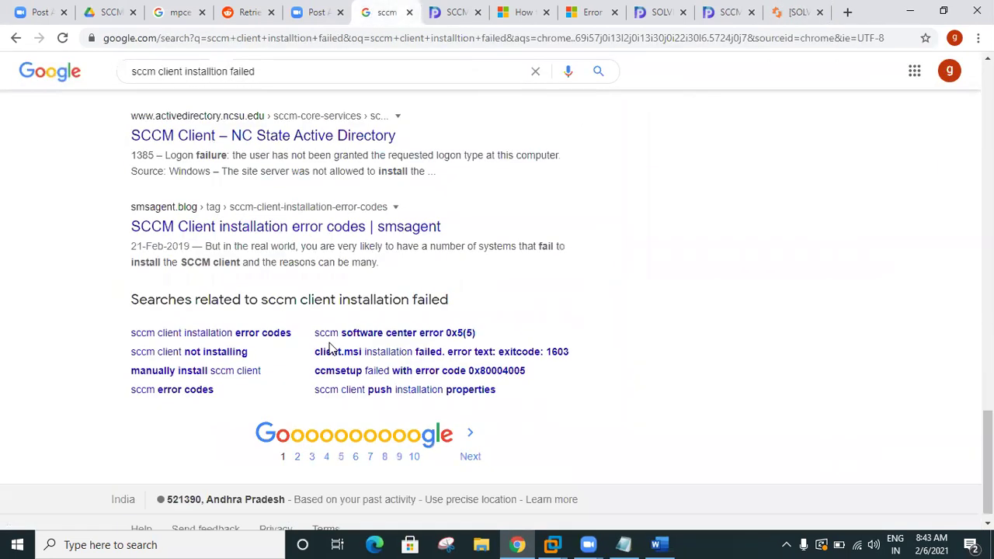
{"action": "right_click", "coordinate": [237, 229]}
{"action": "left_click", "coordinate": [252, 239]}
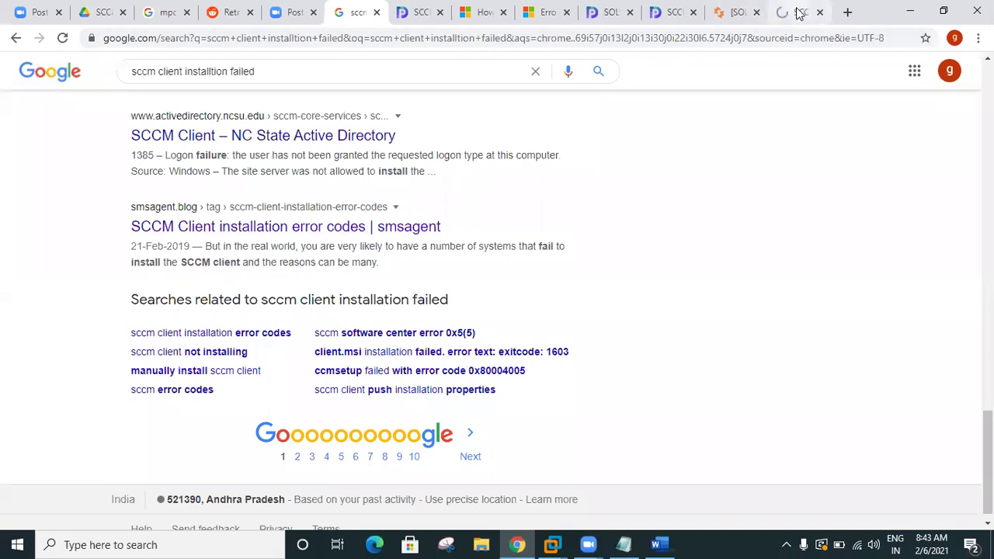
{"action": "left_click", "coordinate": [800, 12]}
Step: Scroll the smsagent article and select its web address
{"action": "scroll", "coordinate": [572, 251], "scroll_direction": "down", "scroll_amount": 2}
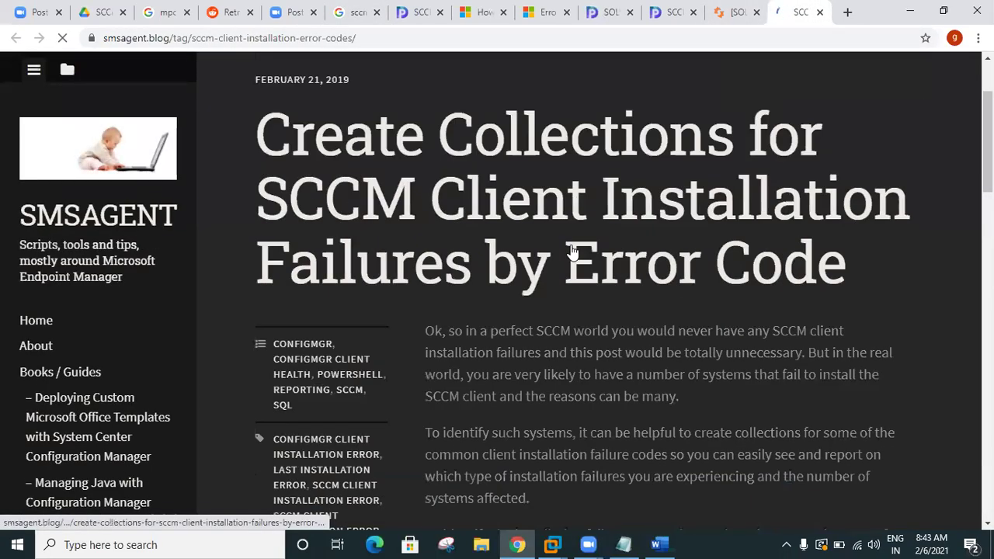
{"action": "scroll", "coordinate": [571, 251], "scroll_direction": "down", "scroll_amount": 4}
{"action": "scroll", "coordinate": [572, 251], "scroll_direction": "down", "scroll_amount": 3}
{"action": "scroll", "coordinate": [573, 248], "scroll_direction": "up", "scroll_amount": 3}
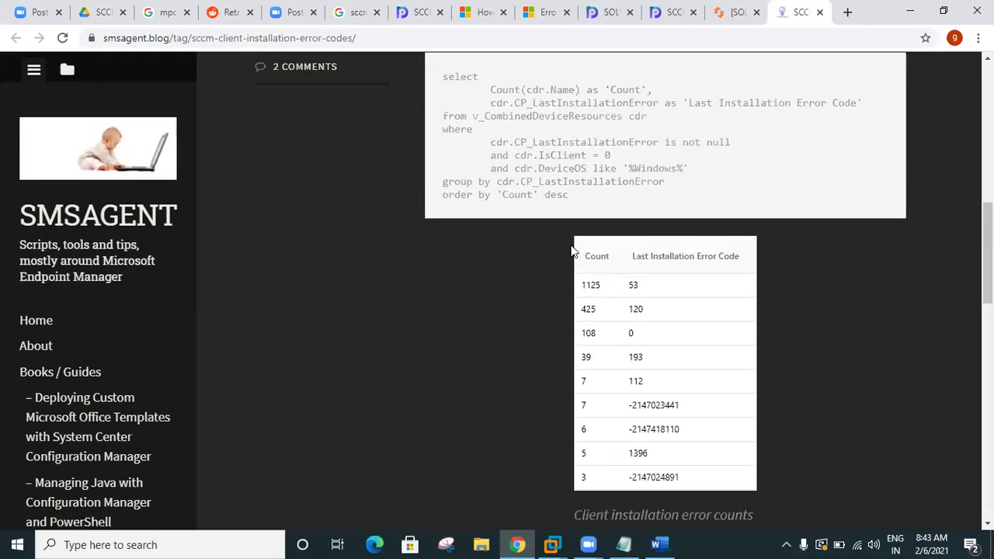
{"action": "scroll", "coordinate": [466, 178], "scroll_direction": "up", "scroll_amount": 2}
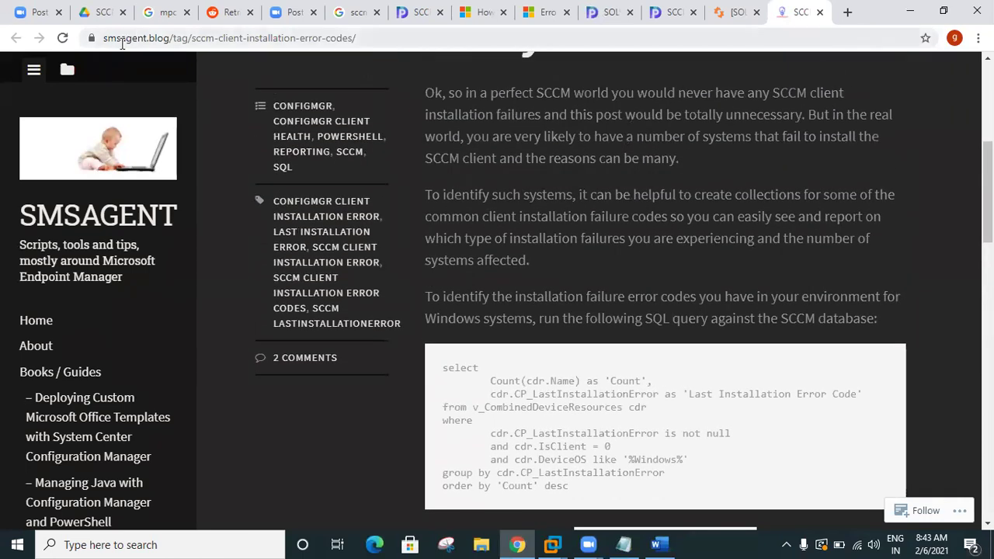
{"action": "left_click", "coordinate": [403, 42]}
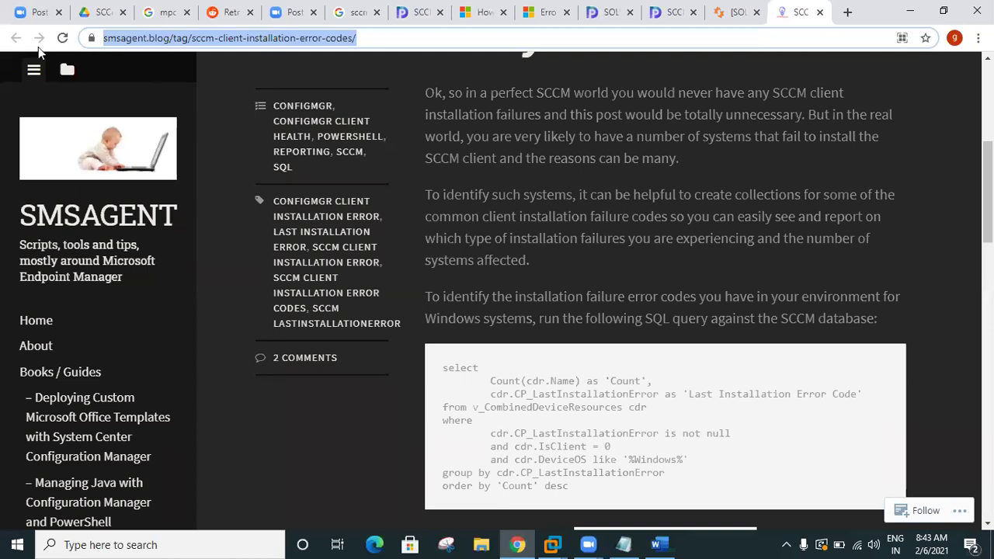
Step: Select the entire SQL error-code query, then switch to the SCCM virtual machine
{"action": "scroll", "coordinate": [471, 349], "scroll_direction": "down", "scroll_amount": 3}
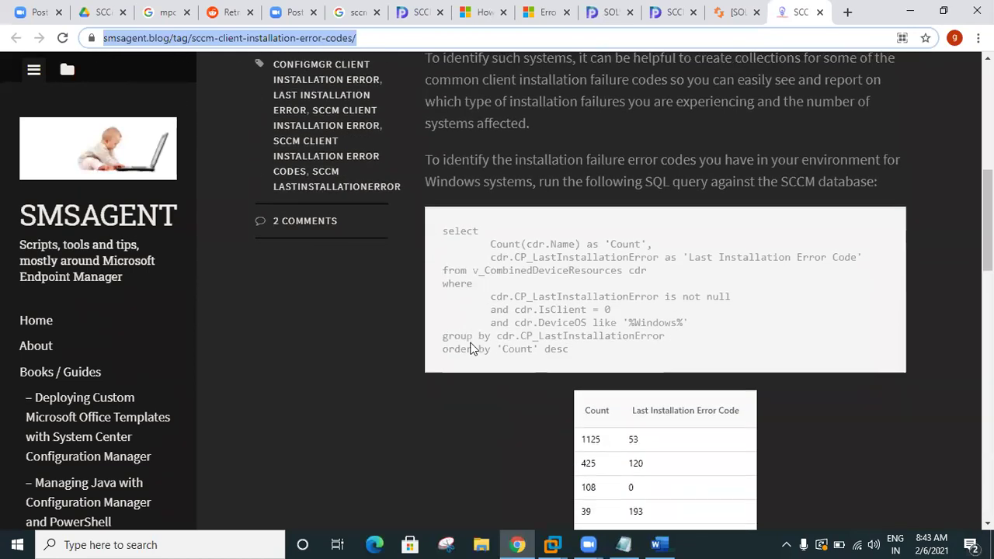
{"action": "left_click_drag", "start_coordinate": [457, 149], "coordinate": [645, 275]}
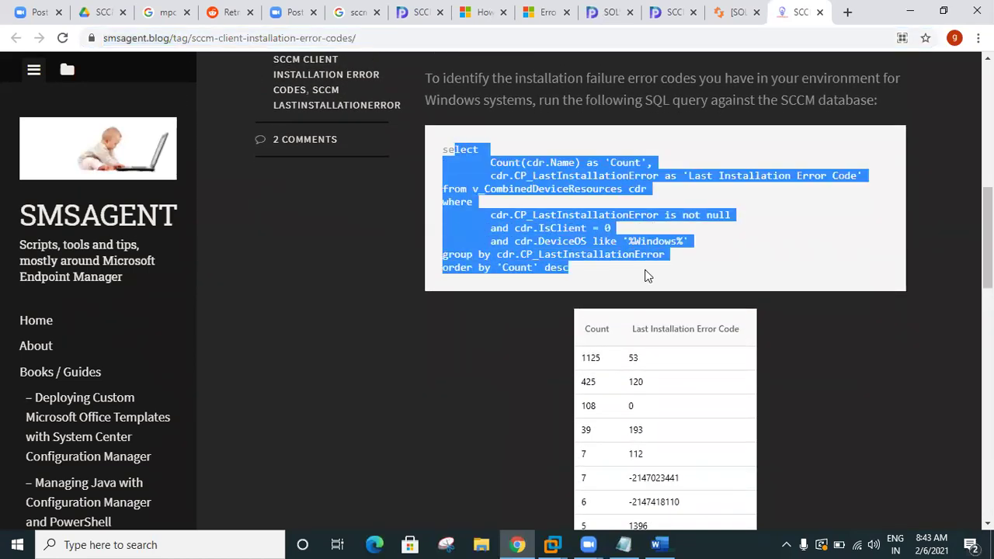
{"action": "left_click", "coordinate": [542, 240]}
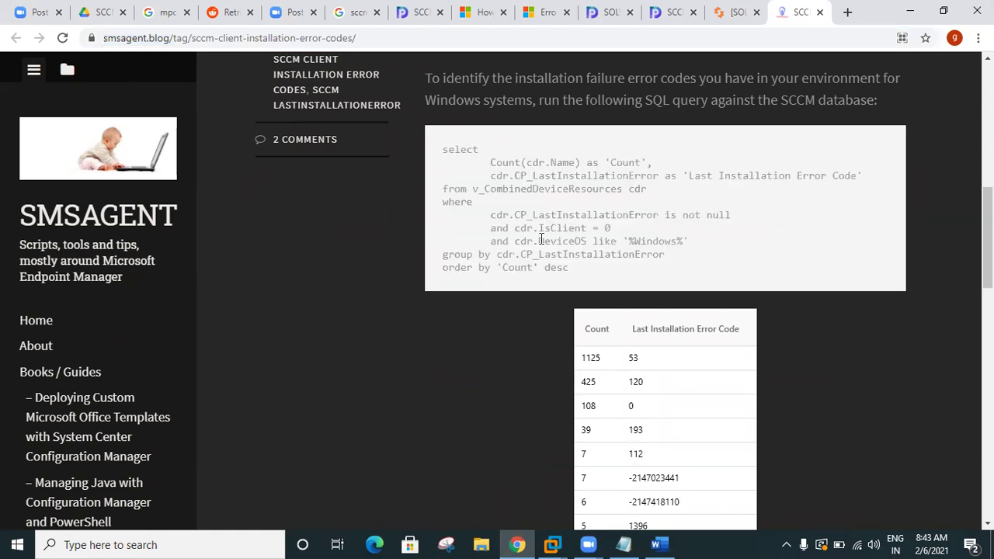
{"action": "left_click_drag", "start_coordinate": [441, 151], "coordinate": [565, 268]}
{"action": "left_click", "coordinate": [456, 152]}
{"action": "left_click_drag", "start_coordinate": [444, 149], "coordinate": [587, 285]}
{"action": "key", "text": "ctrl+c"}
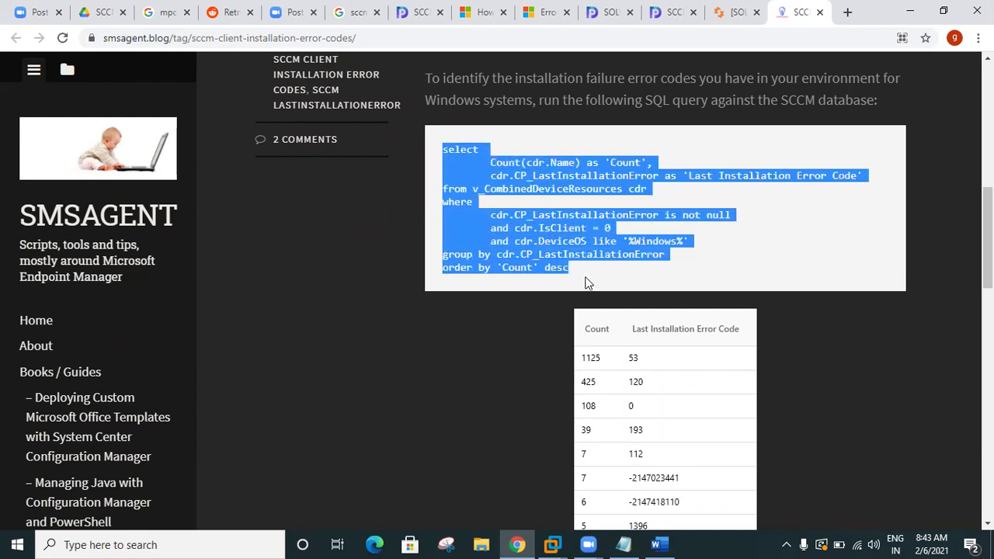
{"action": "scroll", "coordinate": [588, 283], "scroll_direction": "down", "scroll_amount": 2}
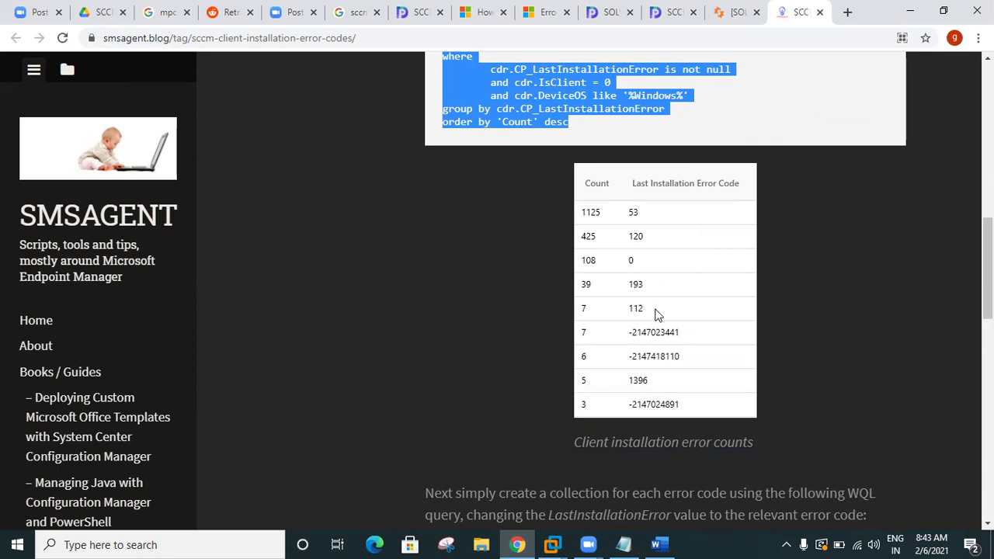
{"action": "mouse_move", "coordinate": [552, 543]}
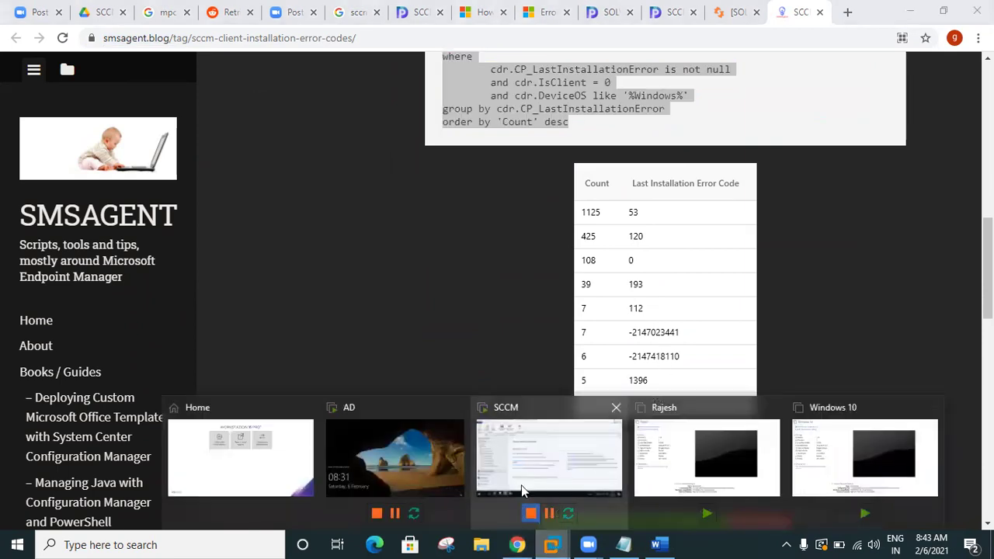
{"action": "left_click", "coordinate": [533, 514]}
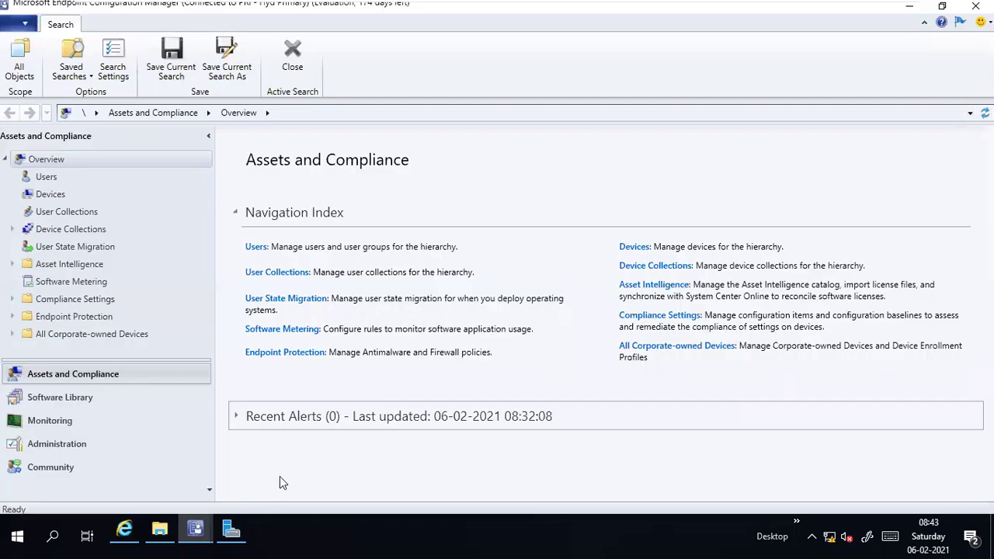
Step: Launch SQL Server Management Studio via Run 'ssms' and connect to the SCCM server
{"action": "key", "text": "super+r"}
{"action": "type", "text": "ssms"}
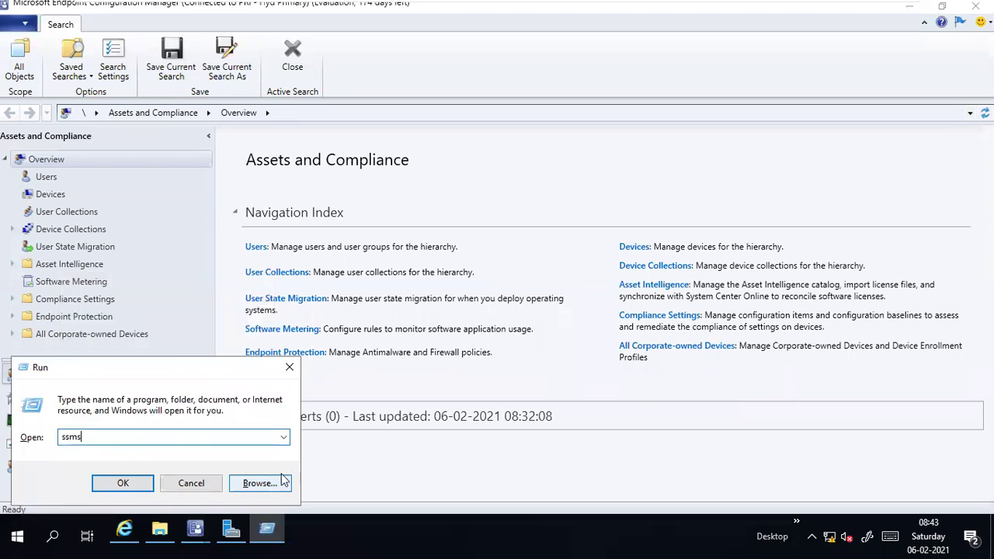
{"action": "key", "text": "Return"}
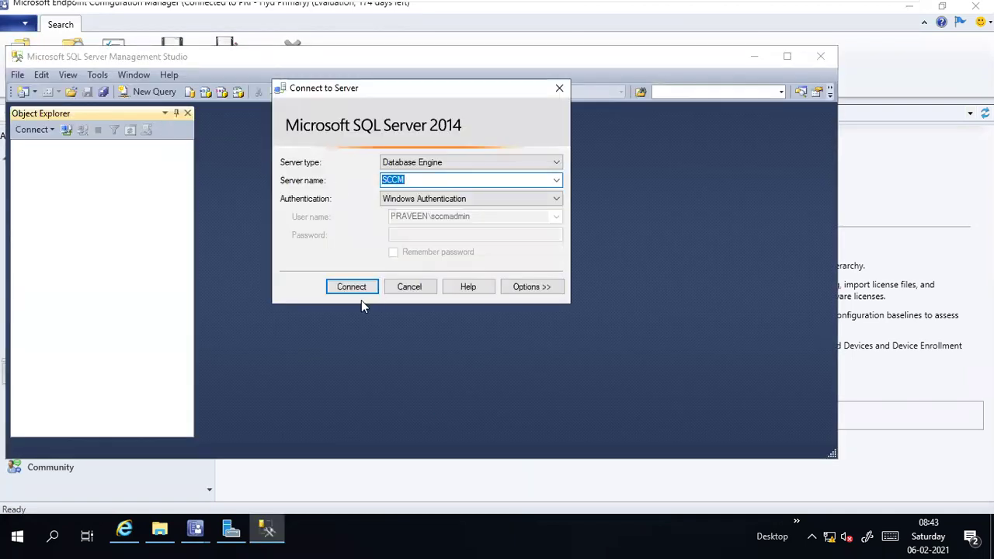
{"action": "left_click", "coordinate": [352, 286]}
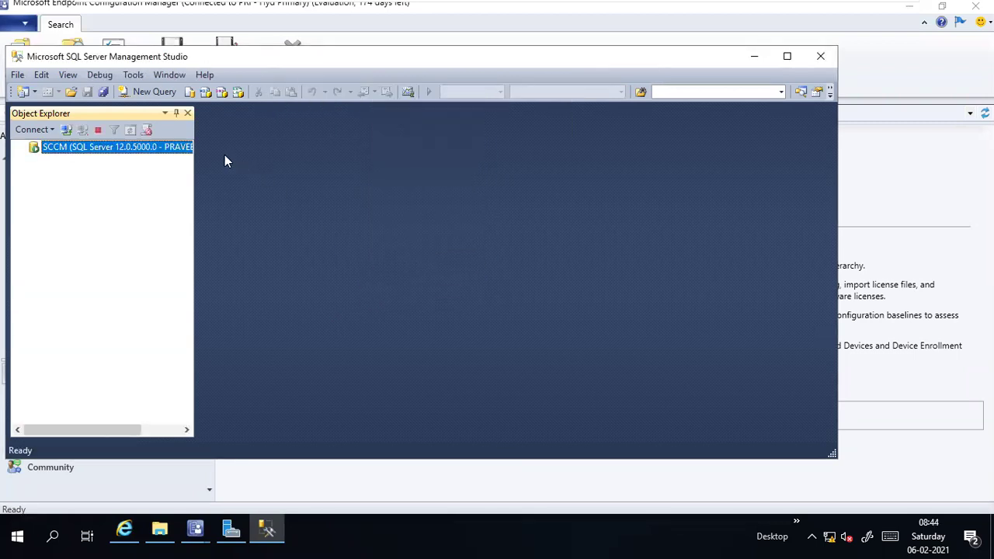
Step: Paste the error-code query into a new query, run it on CM_PRI, and maximize
{"action": "left_click", "coordinate": [149, 92]}
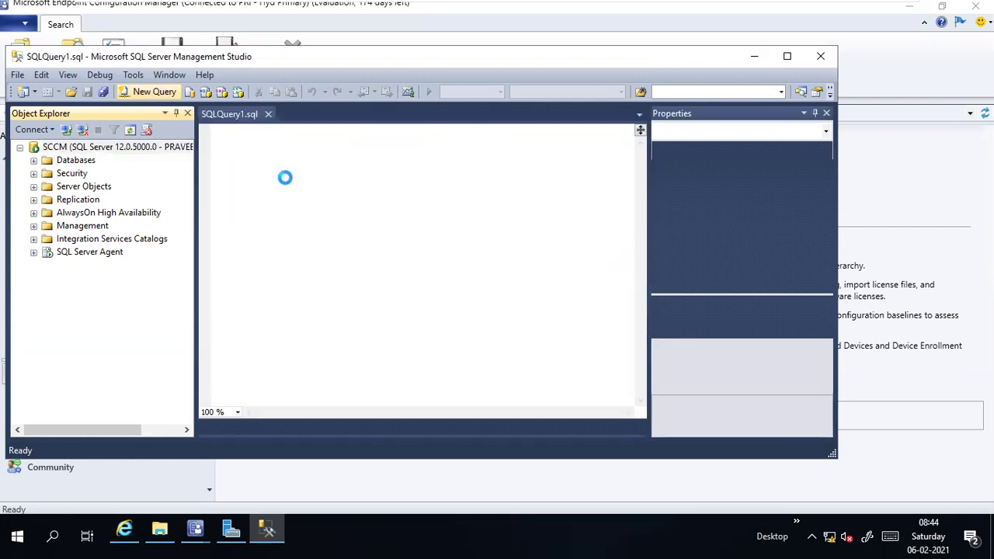
{"action": "key", "text": "ctrl+v"}
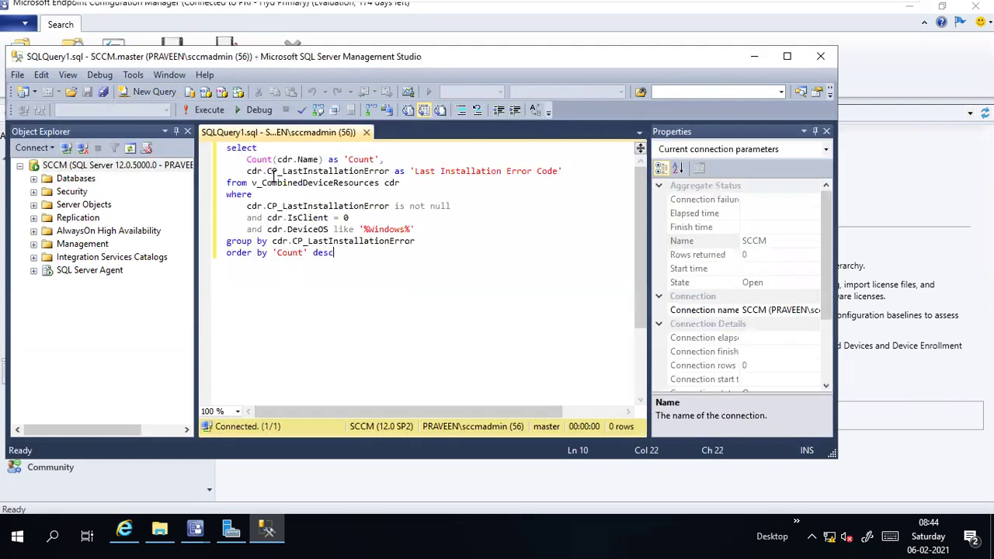
{"action": "left_click", "coordinate": [165, 111]}
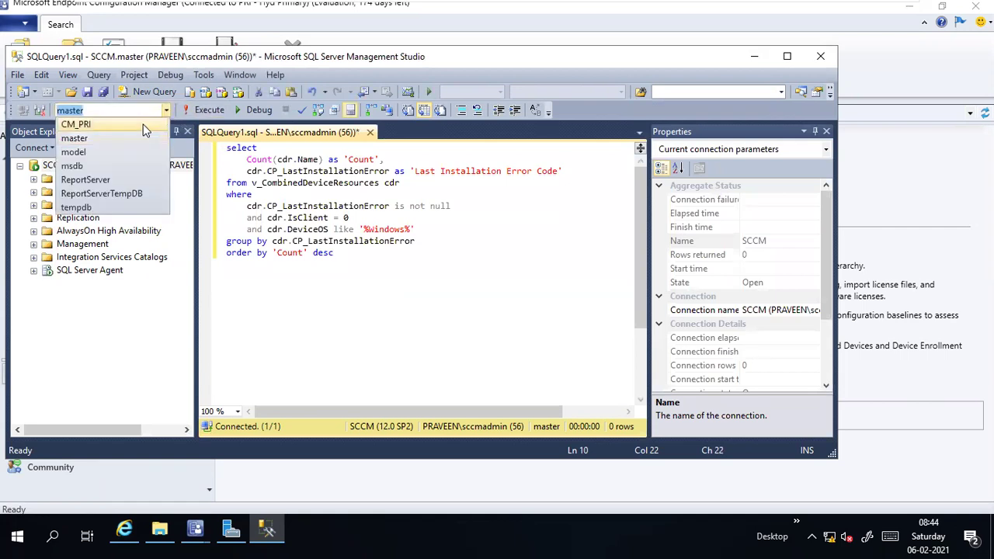
{"action": "left_click", "coordinate": [144, 126]}
{"action": "left_click", "coordinate": [205, 110]}
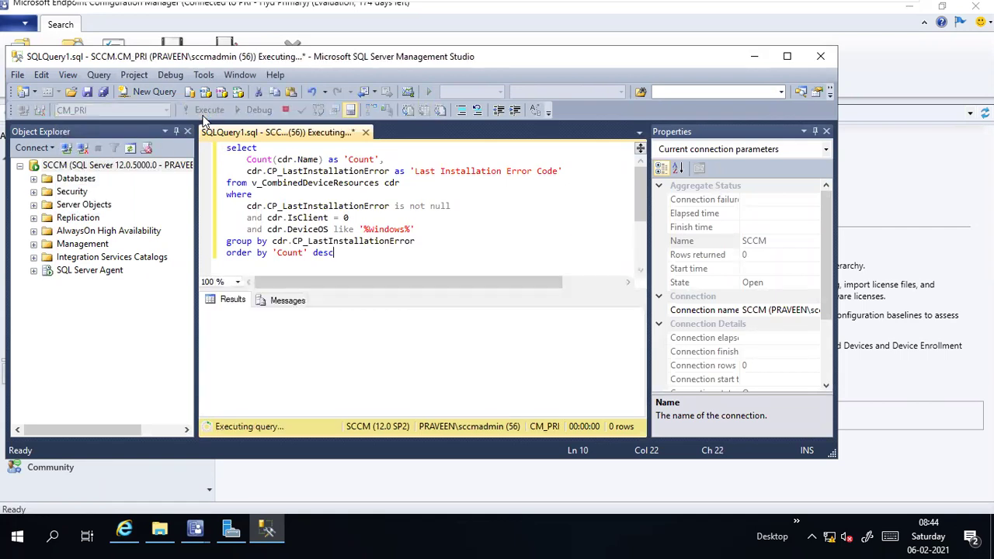
{"action": "left_click", "coordinate": [790, 58]}
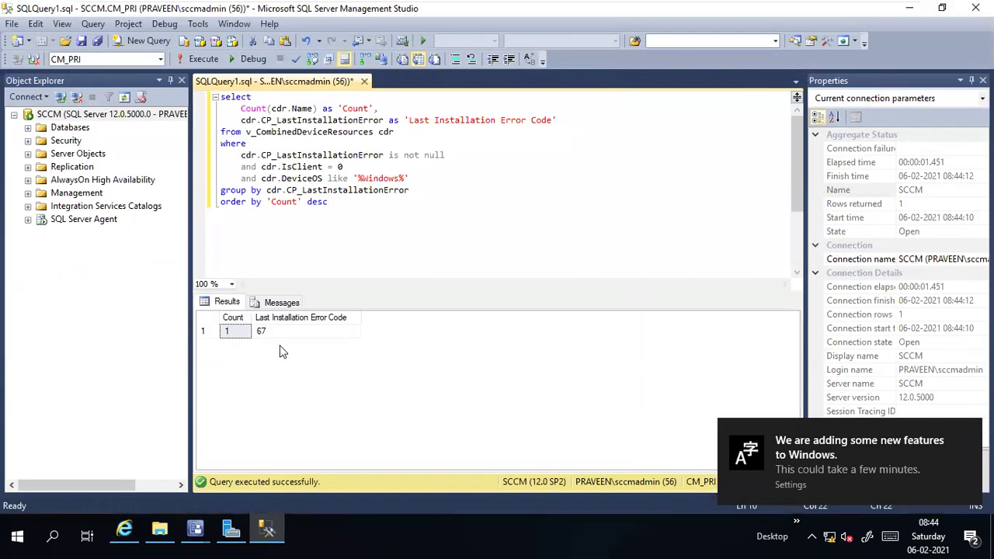
Step: Inspect the result row: Count 1 for error code 67
{"action": "left_click", "coordinate": [268, 331]}
{"action": "left_click", "coordinate": [247, 332]}
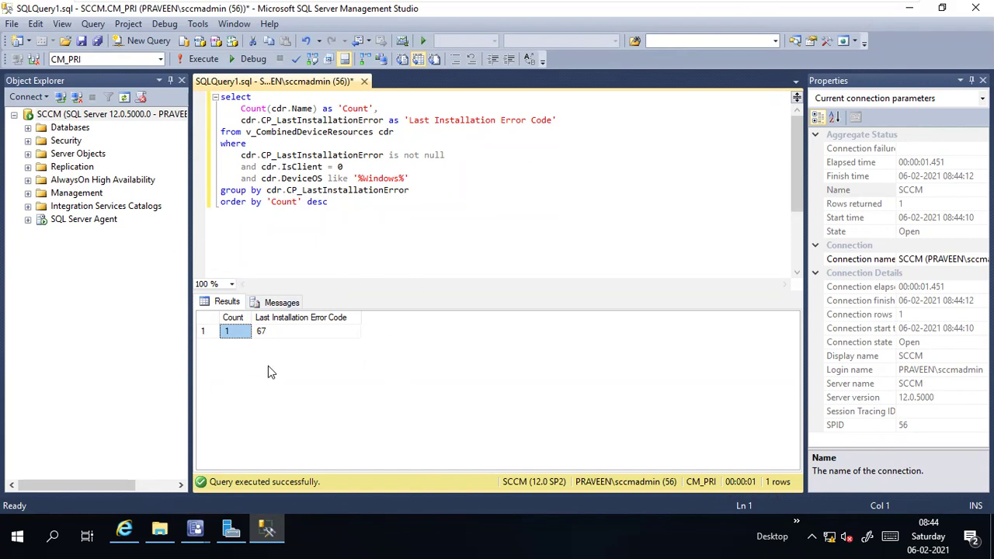
{"action": "left_click", "coordinate": [270, 327]}
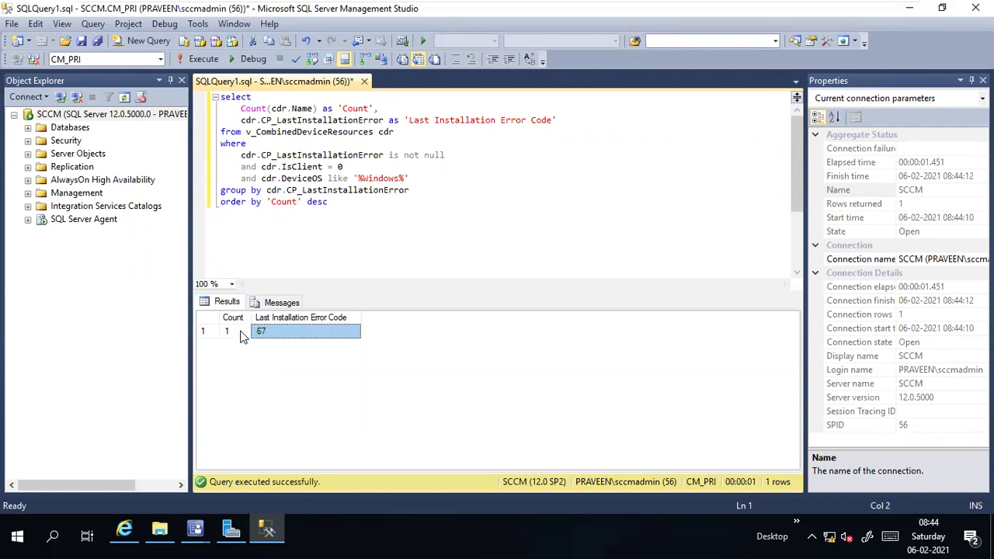
{"action": "left_click", "coordinate": [242, 332]}
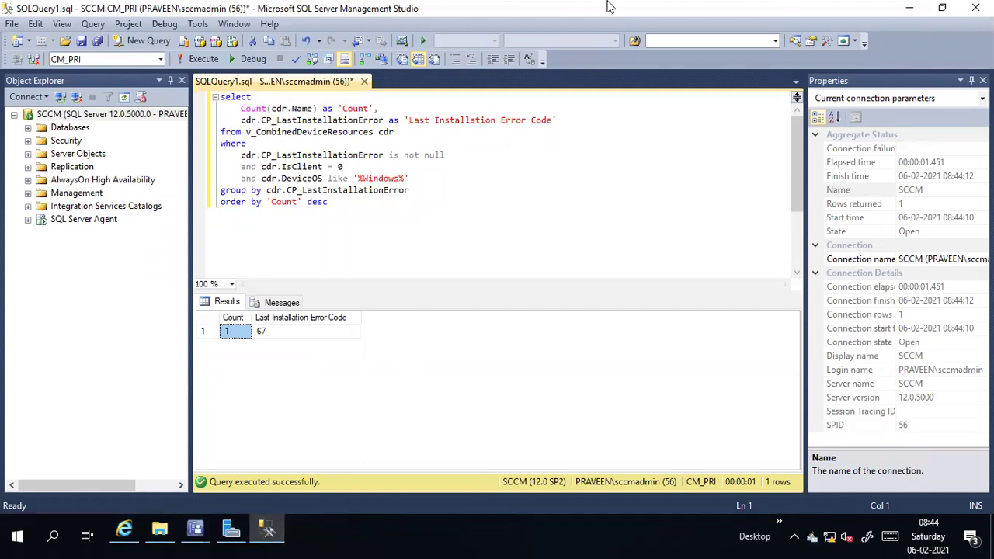
Step: Return to the smsagent blog in Chrome and scroll through the rest of the post
{"action": "left_click", "coordinate": [862, 8]}
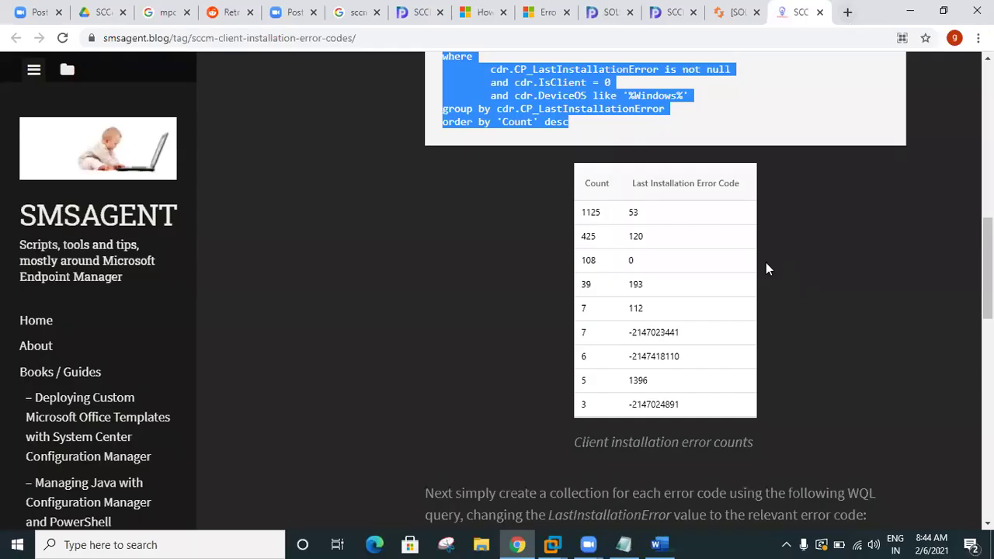
{"action": "left_click", "coordinate": [796, 311]}
{"action": "scroll", "coordinate": [797, 311], "scroll_direction": "down", "scroll_amount": 5}
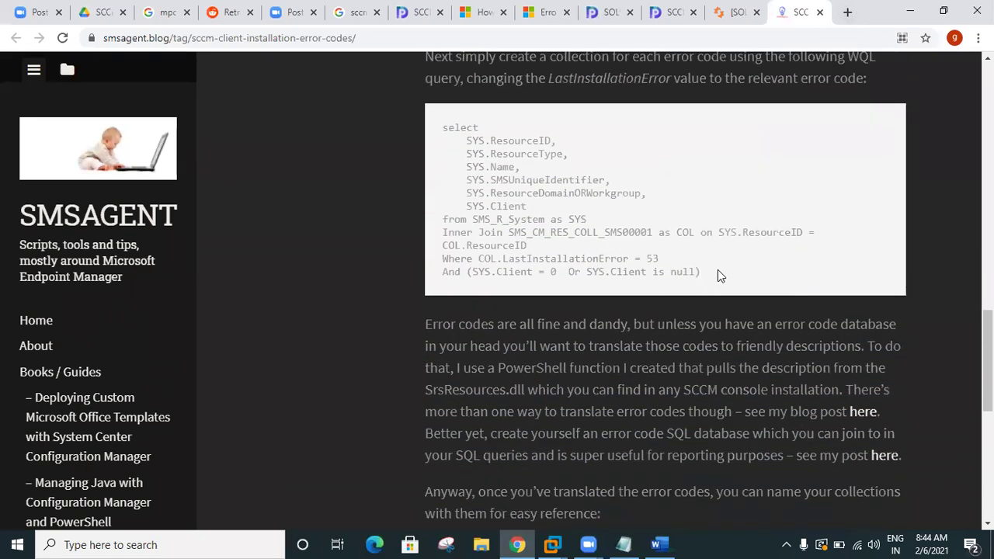
{"action": "scroll", "coordinate": [520, 196], "scroll_direction": "up", "scroll_amount": 1}
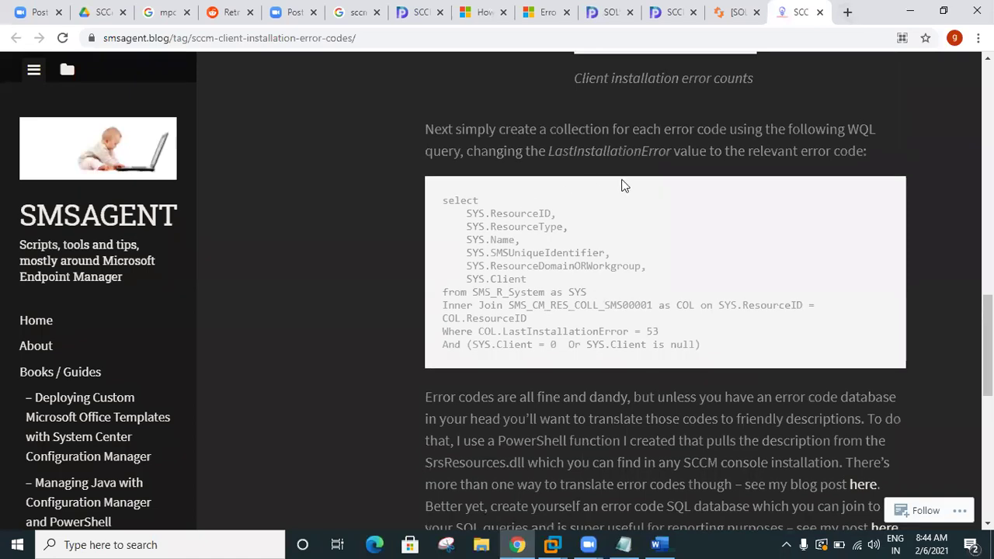
{"action": "scroll", "coordinate": [792, 282], "scroll_direction": "down", "scroll_amount": 1}
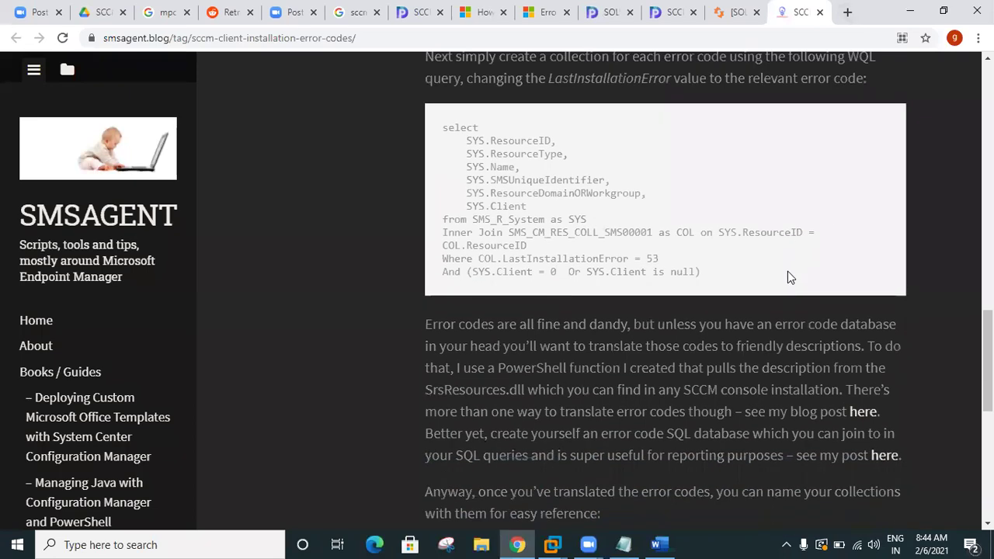
{"action": "scroll", "coordinate": [788, 277], "scroll_direction": "down", "scroll_amount": 5}
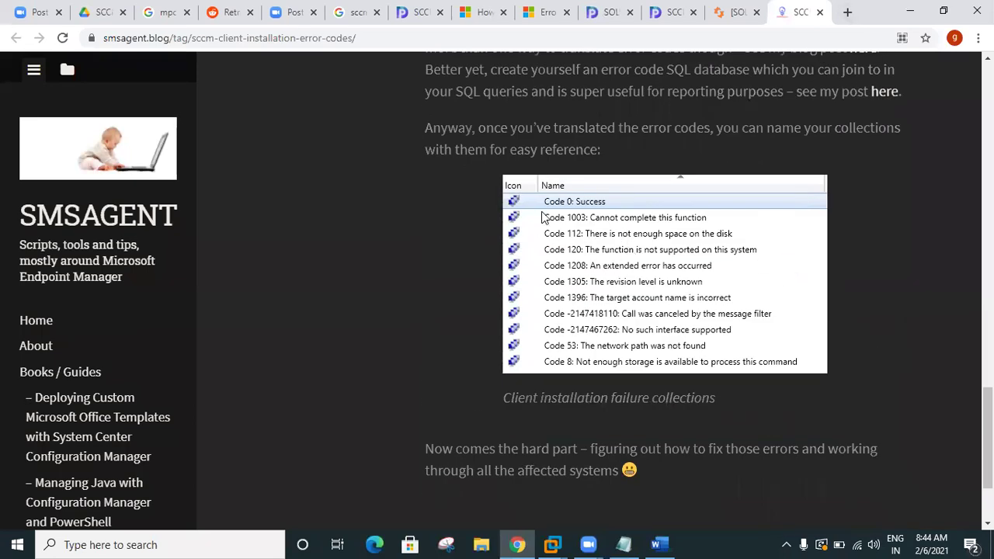
{"action": "scroll", "coordinate": [611, 248], "scroll_direction": "down", "scroll_amount": 2}
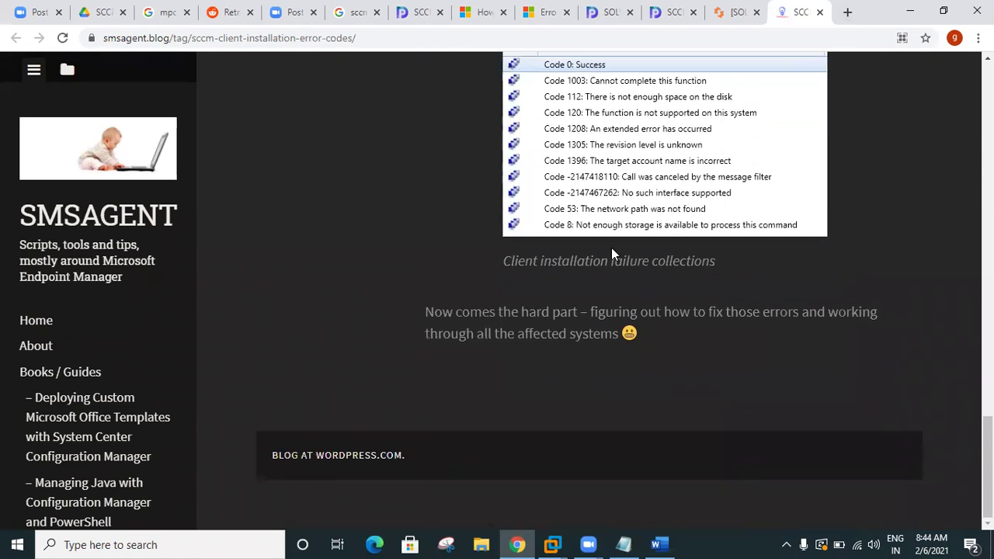
{"action": "scroll", "coordinate": [596, 268], "scroll_direction": "up", "scroll_amount": 2}
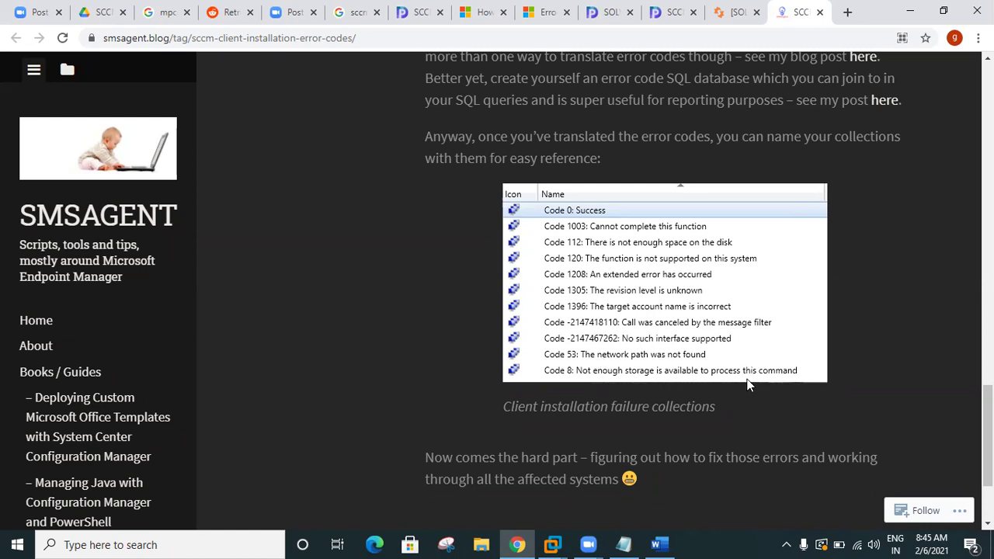
{"action": "scroll", "coordinate": [653, 379], "scroll_direction": "down", "scroll_amount": 2}
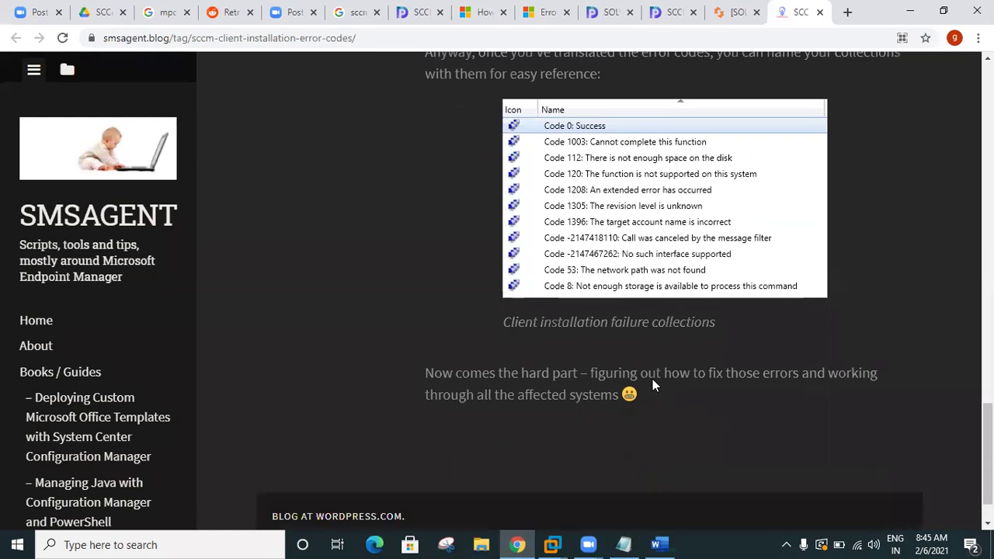
Step: Open the systemcenterdudes error codes result from Google in a new tab
{"action": "left_click", "coordinate": [358, 18]}
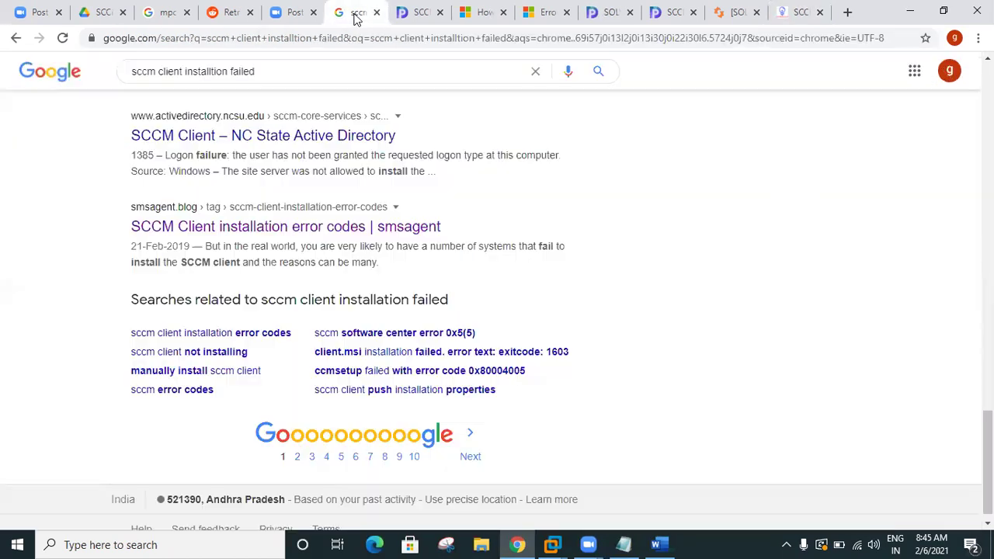
{"action": "scroll", "coordinate": [372, 242], "scroll_direction": "up", "scroll_amount": 5}
{"action": "scroll", "coordinate": [373, 242], "scroll_direction": "up", "scroll_amount": 10}
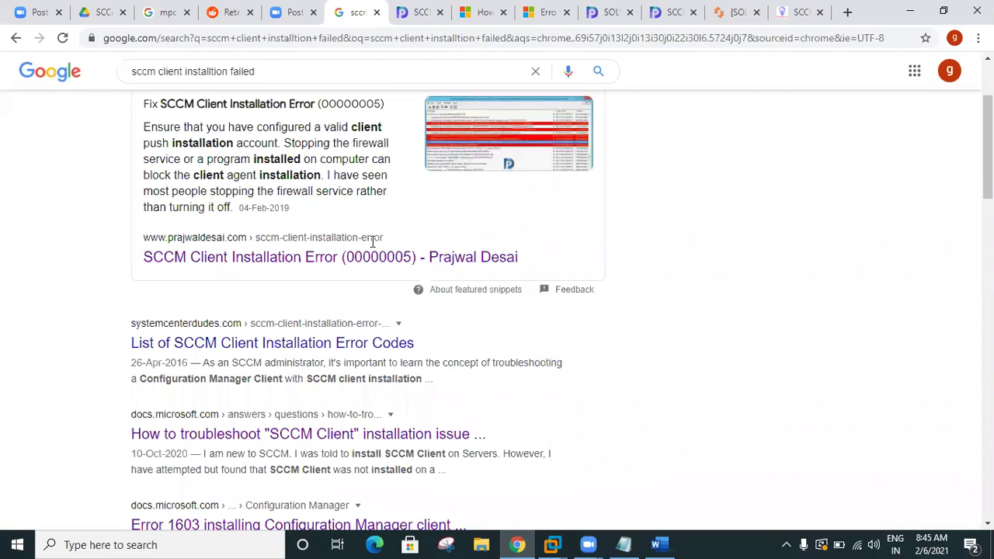
{"action": "scroll", "coordinate": [372, 247], "scroll_direction": "down", "scroll_amount": 2}
{"action": "scroll", "coordinate": [374, 247], "scroll_direction": "down", "scroll_amount": 2}
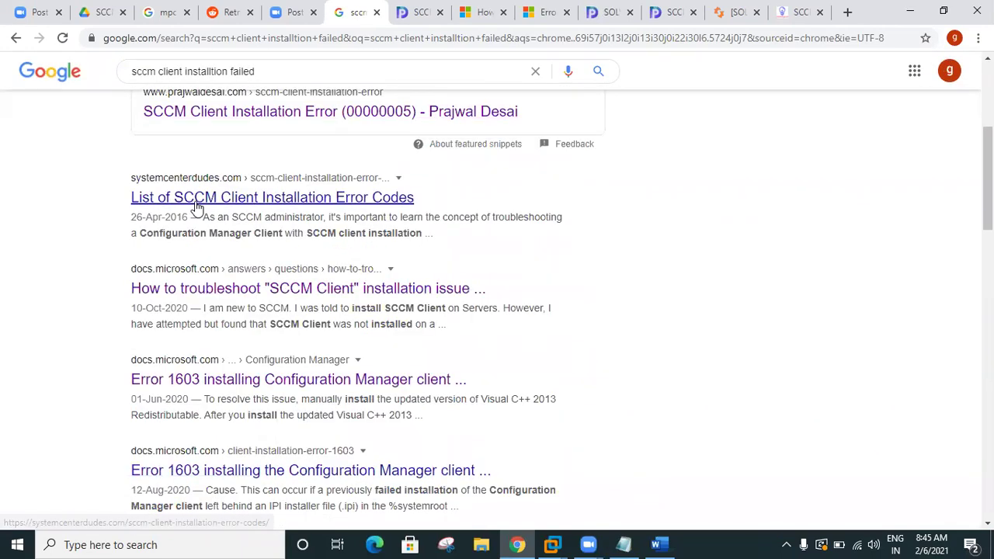
{"action": "right_click", "coordinate": [200, 206]}
{"action": "left_click", "coordinate": [252, 211]}
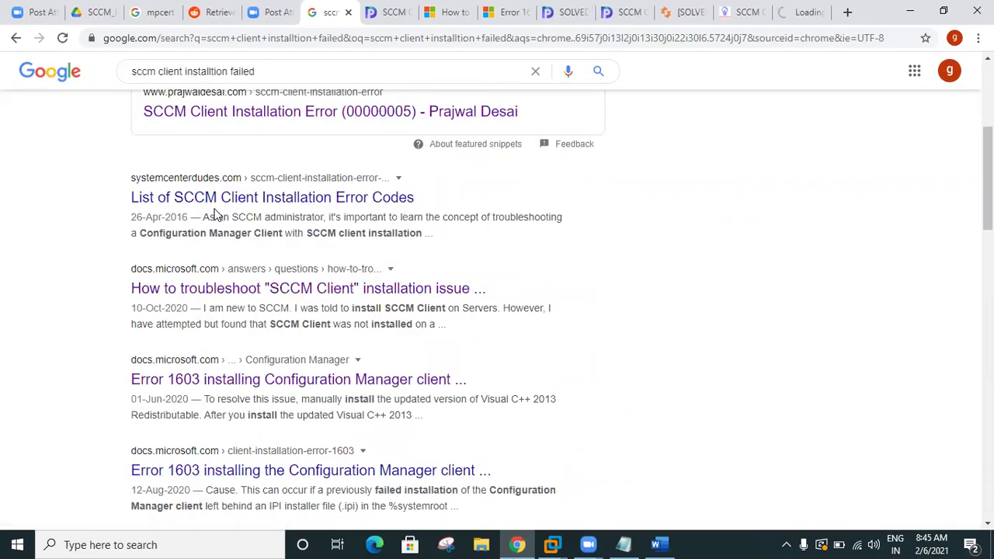
{"action": "left_click", "coordinate": [798, 12]}
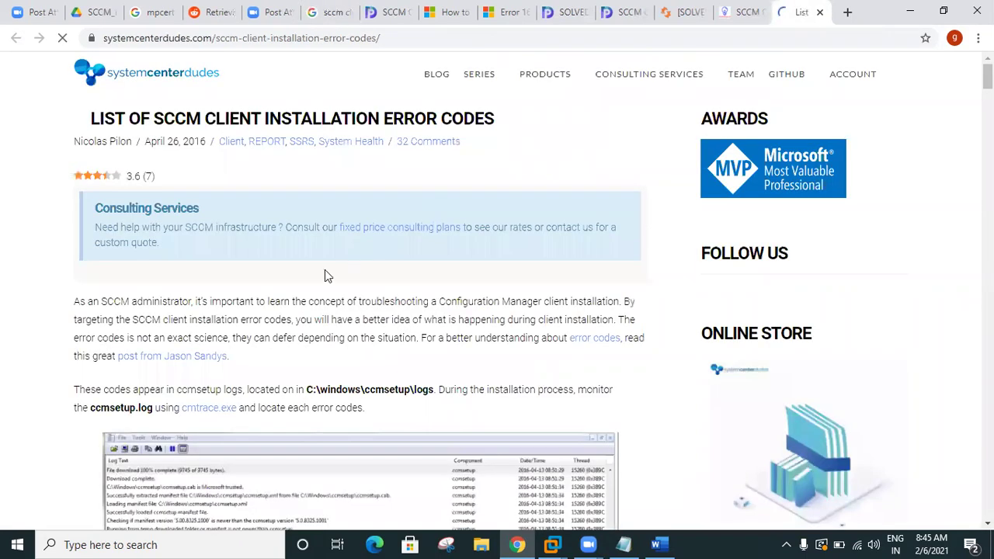
Step: Scroll past the Last Installation Error screenshot to the error codes table
{"action": "scroll", "coordinate": [263, 311], "scroll_direction": "down", "scroll_amount": 1}
{"action": "scroll", "coordinate": [262, 311], "scroll_direction": "down", "scroll_amount": 3}
{"action": "scroll", "coordinate": [263, 310], "scroll_direction": "up", "scroll_amount": 2}
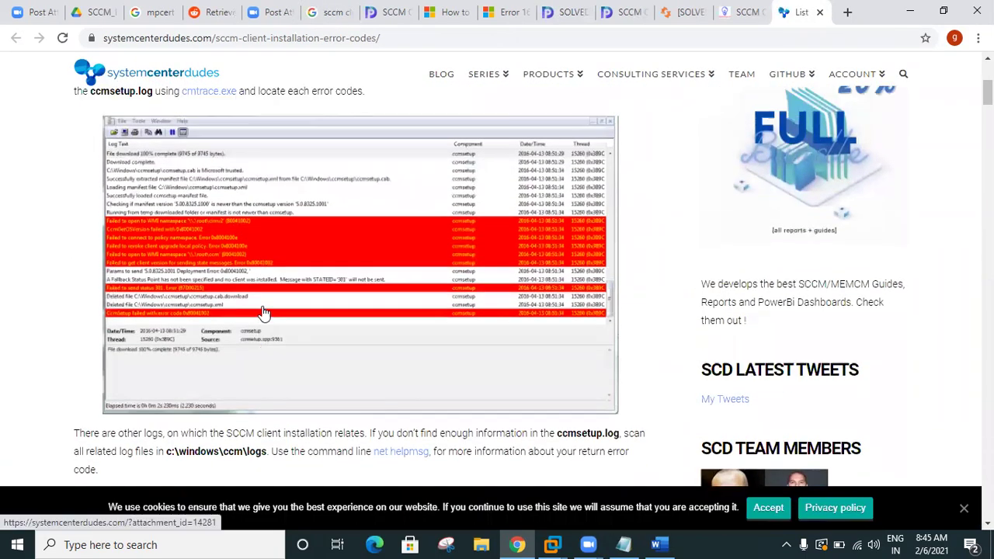
{"action": "scroll", "coordinate": [342, 290], "scroll_direction": "down", "scroll_amount": 4}
{"action": "scroll", "coordinate": [342, 291], "scroll_direction": "down", "scroll_amount": 5}
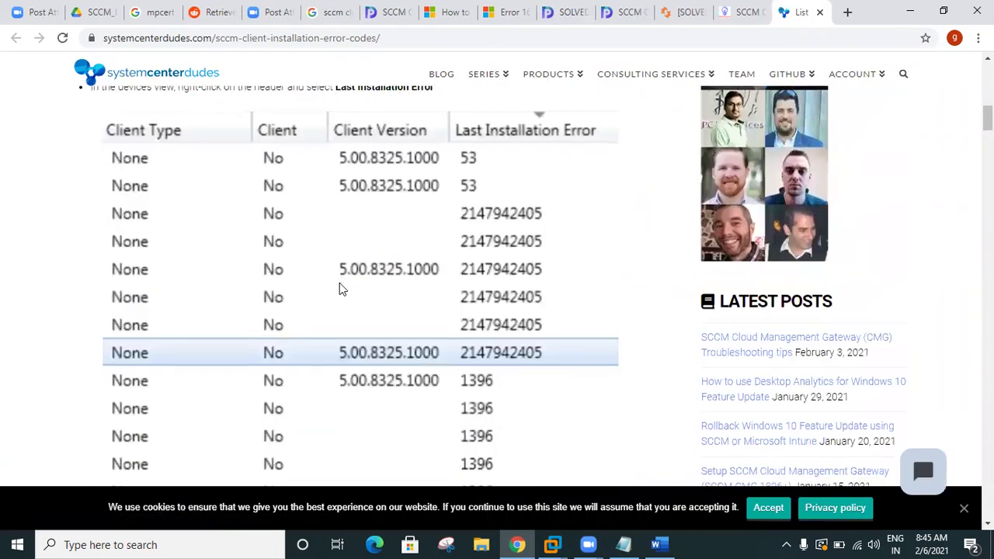
{"action": "scroll", "coordinate": [342, 289], "scroll_direction": "up", "scroll_amount": 1}
{"action": "scroll", "coordinate": [342, 289], "scroll_direction": "up", "scroll_amount": 1}
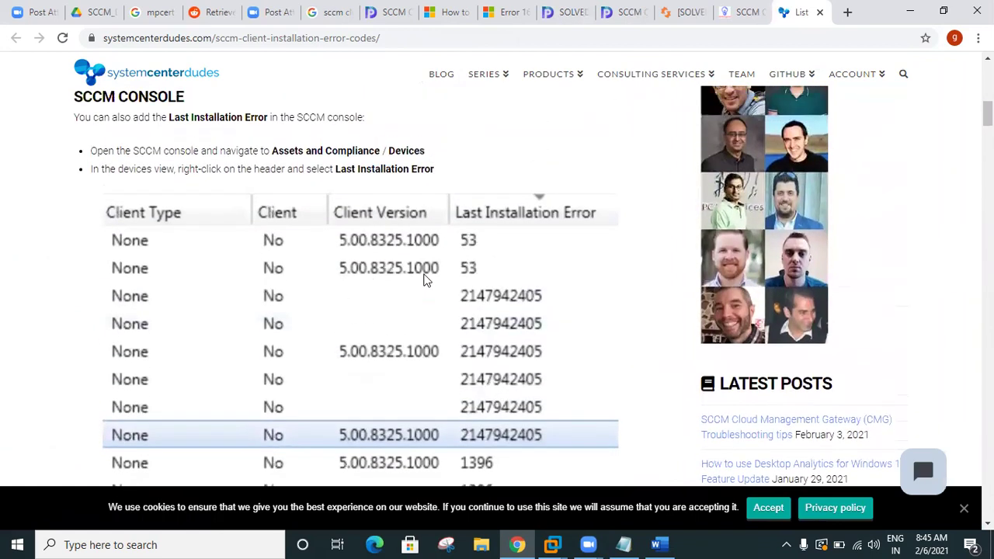
{"action": "scroll", "coordinate": [482, 261], "scroll_direction": "down", "scroll_amount": 1}
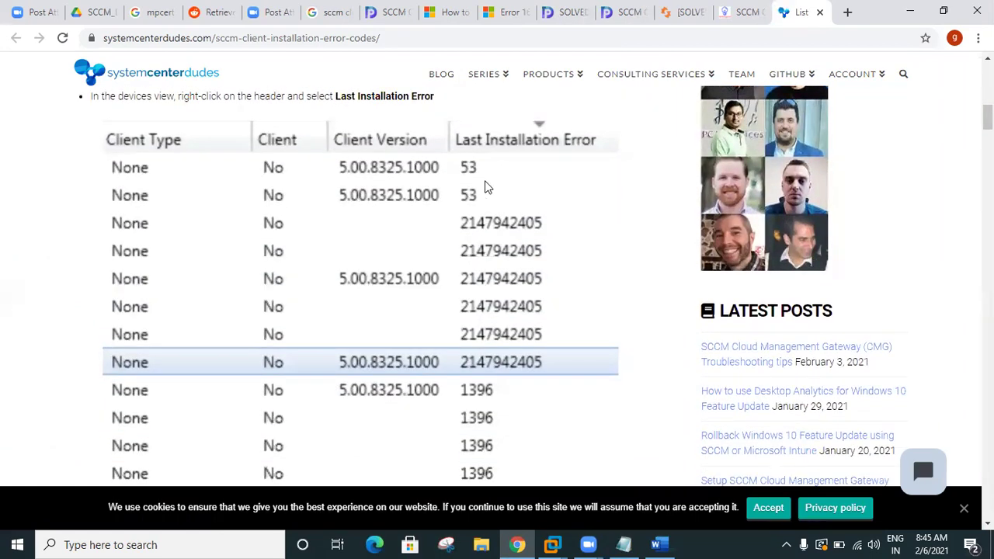
{"action": "scroll", "coordinate": [511, 237], "scroll_direction": "down", "scroll_amount": 2}
{"action": "scroll", "coordinate": [511, 243], "scroll_direction": "down", "scroll_amount": 6}
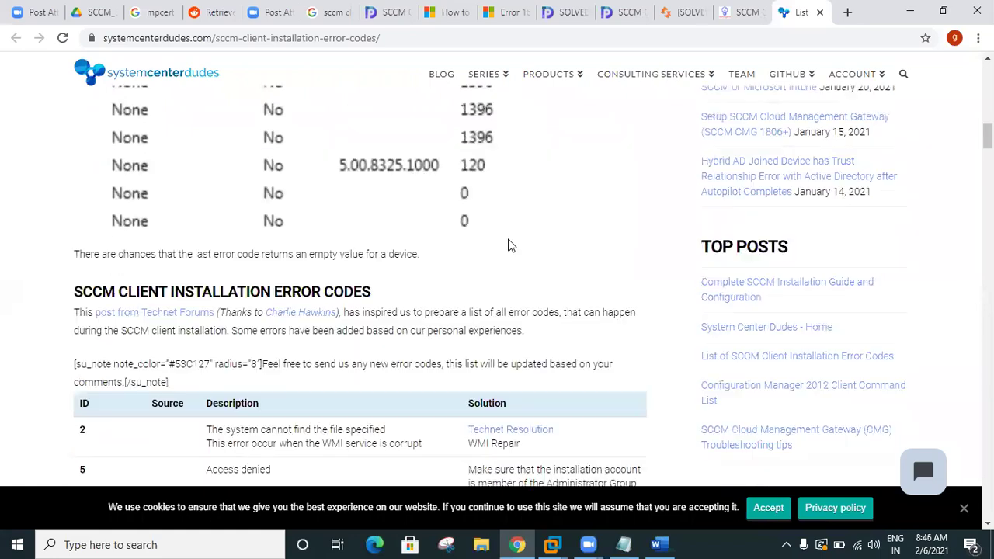
{"action": "scroll", "coordinate": [428, 240], "scroll_direction": "down", "scroll_amount": 1}
{"action": "scroll", "coordinate": [233, 280], "scroll_direction": "up", "scroll_amount": 1}
Step: Highlight the error 2 and Reboot Required descriptions in the table
{"action": "left_click_drag", "start_coordinate": [205, 212], "coordinate": [423, 224]}
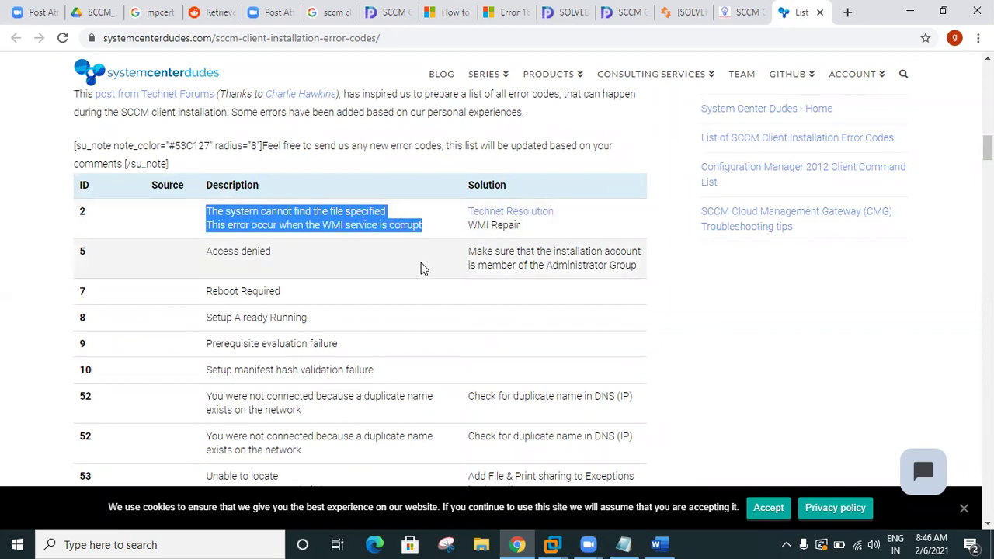
{"action": "scroll", "coordinate": [422, 269], "scroll_direction": "down", "scroll_amount": 1}
{"action": "left_click_drag", "start_coordinate": [206, 178], "coordinate": [301, 185]}
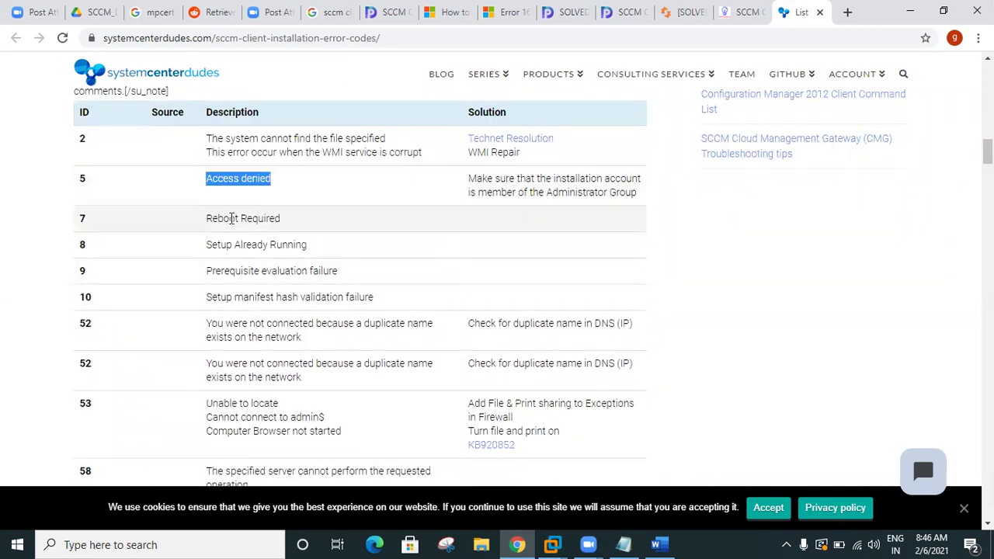
{"action": "left_click_drag", "start_coordinate": [211, 218], "coordinate": [302, 221]}
{"action": "scroll", "coordinate": [301, 221], "scroll_direction": "down", "scroll_amount": 1}
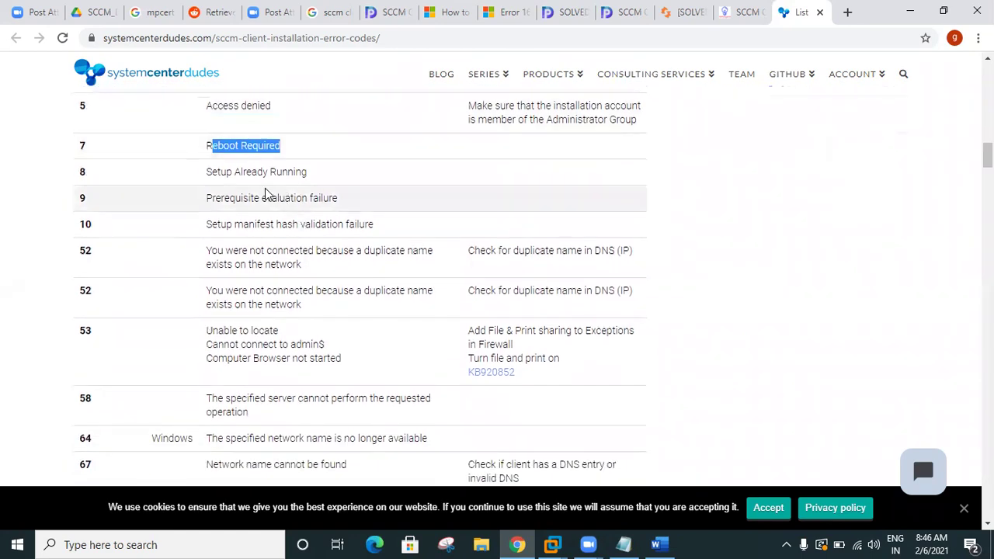
{"action": "left_click_drag", "start_coordinate": [204, 182], "coordinate": [334, 187]}
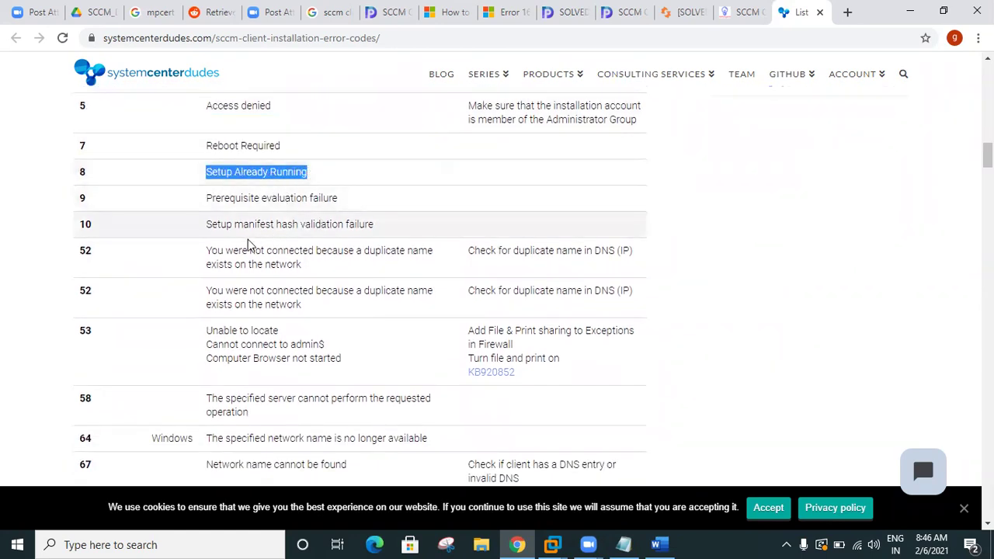
{"action": "scroll", "coordinate": [198, 257], "scroll_direction": "down", "scroll_amount": 1}
Step: Highlight the 53, 67 and 112 disk space descriptions, reading down to 1603
{"action": "left_click_drag", "start_coordinate": [206, 257], "coordinate": [353, 304]}
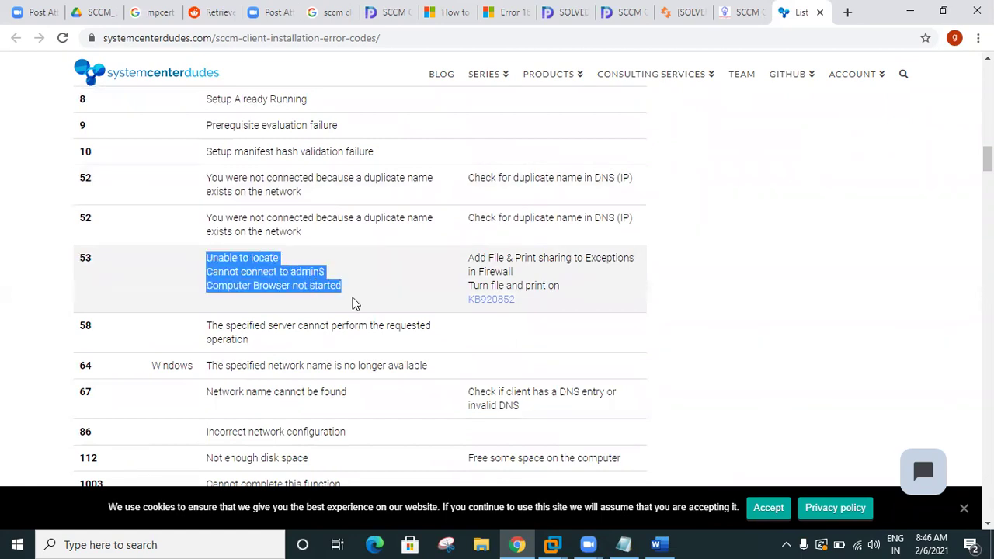
{"action": "scroll", "coordinate": [319, 277], "scroll_direction": "down", "scroll_amount": 3}
{"action": "scroll", "coordinate": [280, 260], "scroll_direction": "up", "scroll_amount": 1}
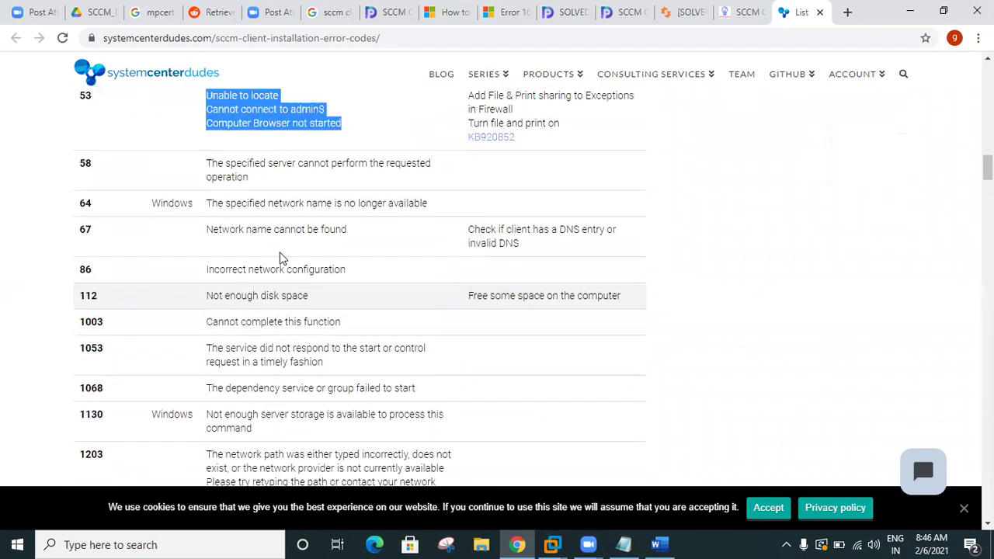
{"action": "left_click_drag", "start_coordinate": [205, 257], "coordinate": [349, 253]}
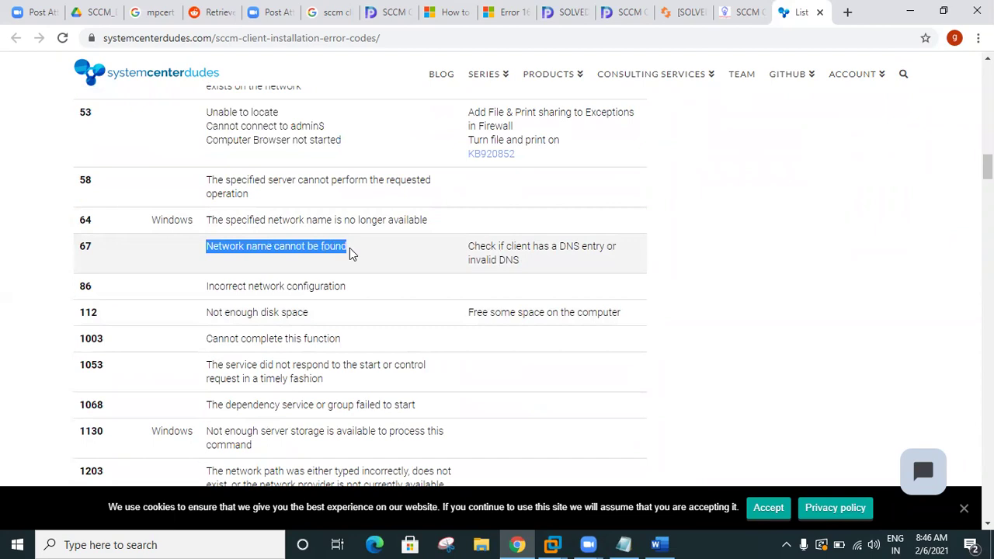
{"action": "left_click_drag", "start_coordinate": [211, 312], "coordinate": [328, 313]}
{"action": "scroll", "coordinate": [329, 313], "scroll_direction": "down", "scroll_amount": 2}
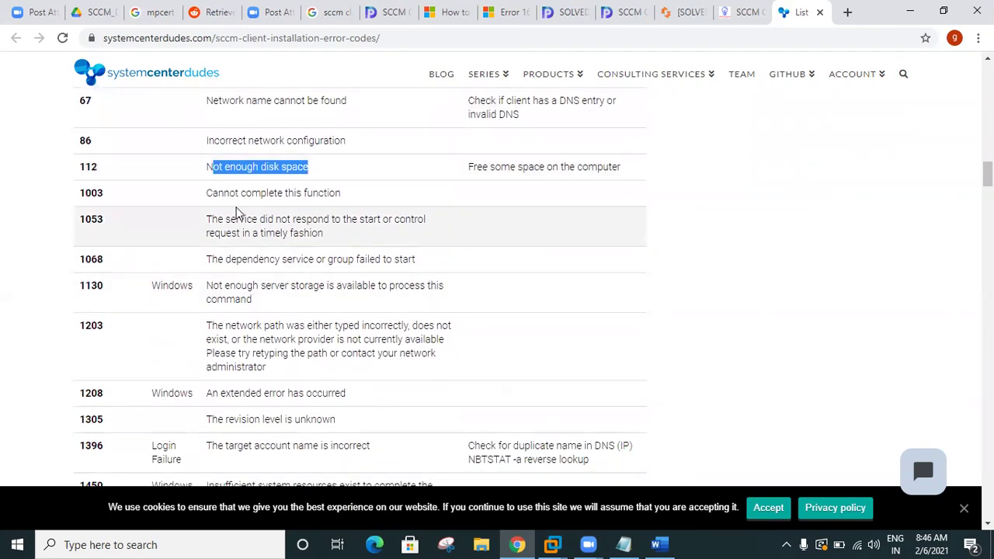
{"action": "left_click_drag", "start_coordinate": [211, 192], "coordinate": [348, 202]}
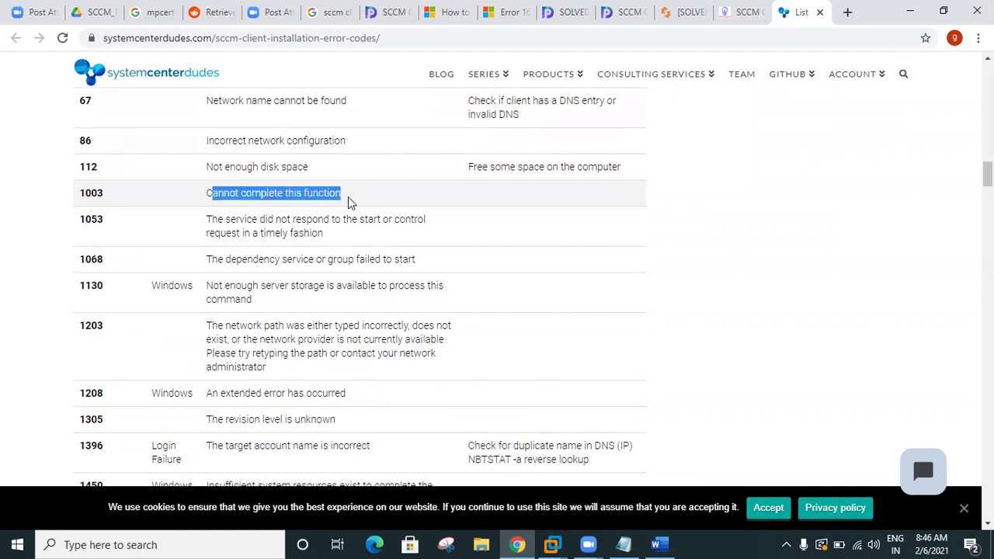
{"action": "scroll", "coordinate": [348, 202], "scroll_direction": "down", "scroll_amount": 1}
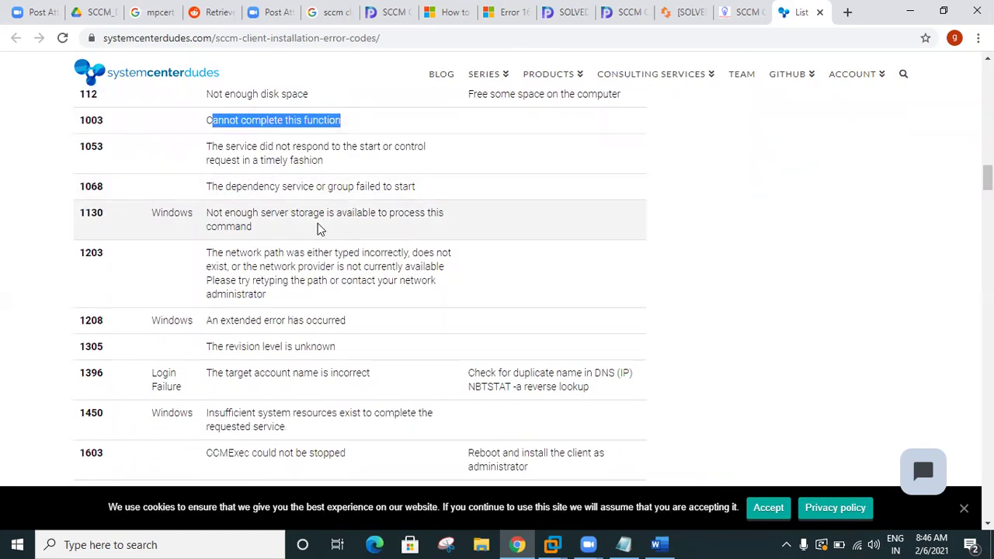
{"action": "scroll", "coordinate": [278, 262], "scroll_direction": "down", "scroll_amount": 3}
{"action": "left_click_drag", "start_coordinate": [206, 235], "coordinate": [72, 242]}
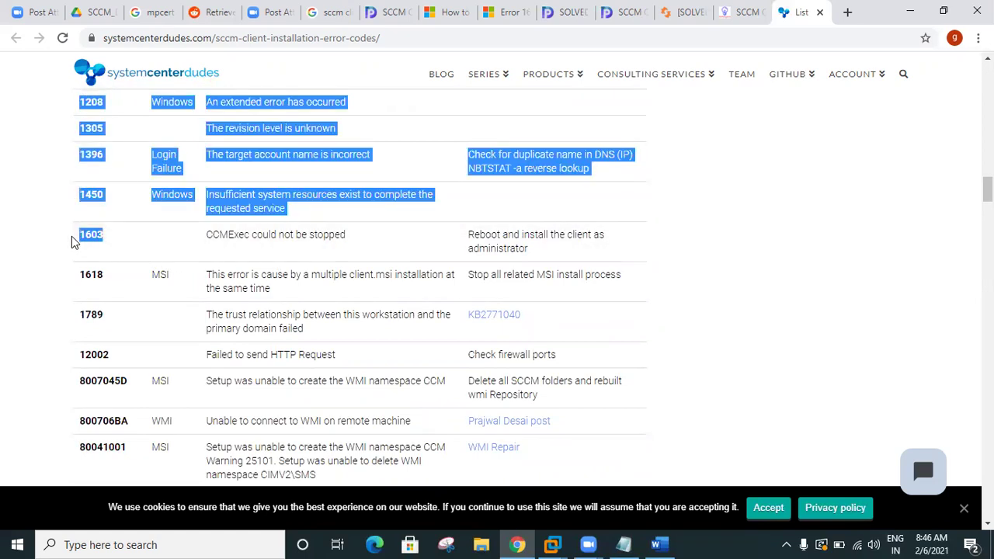
{"action": "left_click_drag", "start_coordinate": [71, 242], "coordinate": [124, 244]}
Step: Highlight the 1603, 1618 and 8007045D error rows
{"action": "left_click", "coordinate": [87, 269]}
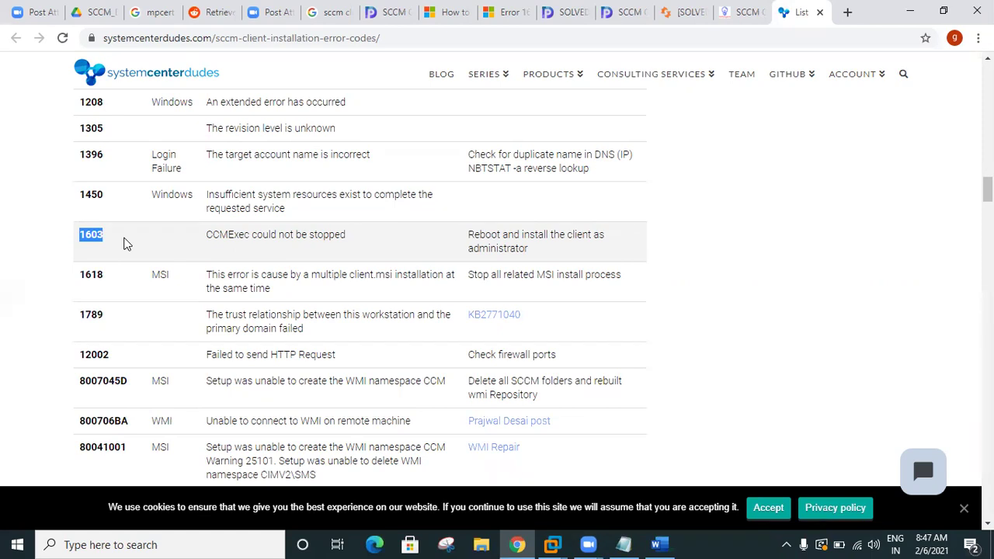
{"action": "left_click", "coordinate": [82, 232]}
{"action": "left_click_drag", "start_coordinate": [81, 232], "coordinate": [617, 276]}
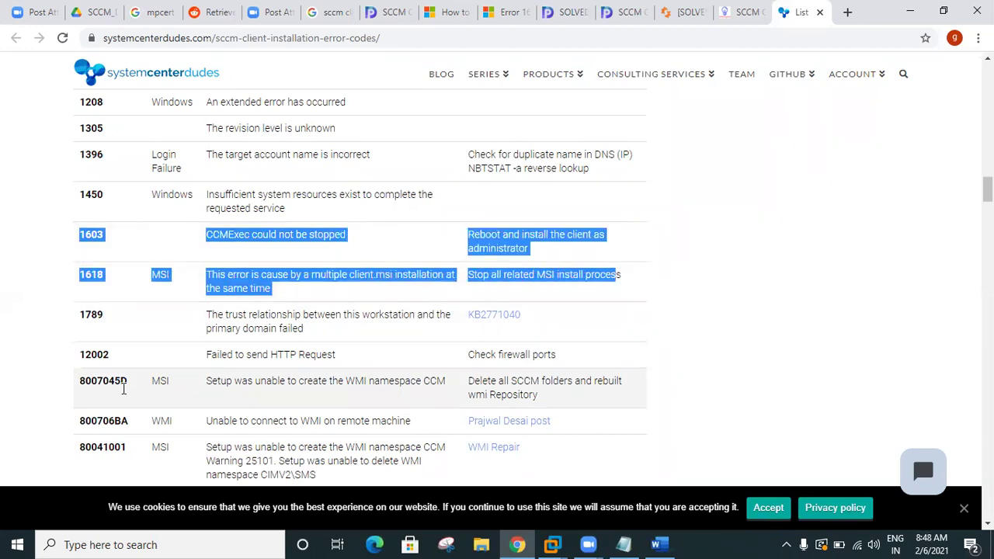
{"action": "scroll", "coordinate": [214, 371], "scroll_direction": "down", "scroll_amount": 2}
{"action": "left_click_drag", "start_coordinate": [78, 236], "coordinate": [140, 239]}
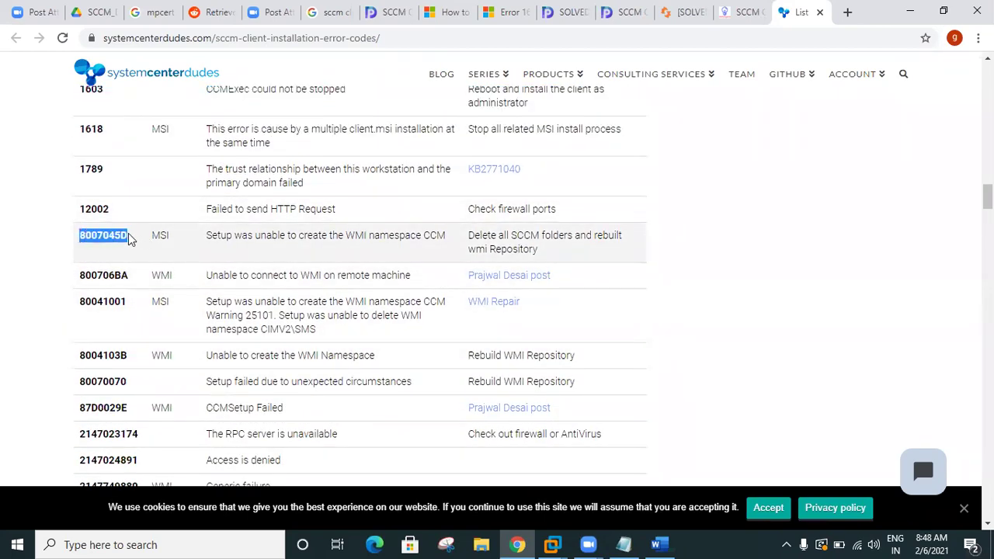
{"action": "scroll", "coordinate": [109, 265], "scroll_direction": "down", "scroll_amount": 1}
{"action": "left_click_drag", "start_coordinate": [86, 202], "coordinate": [140, 367]}
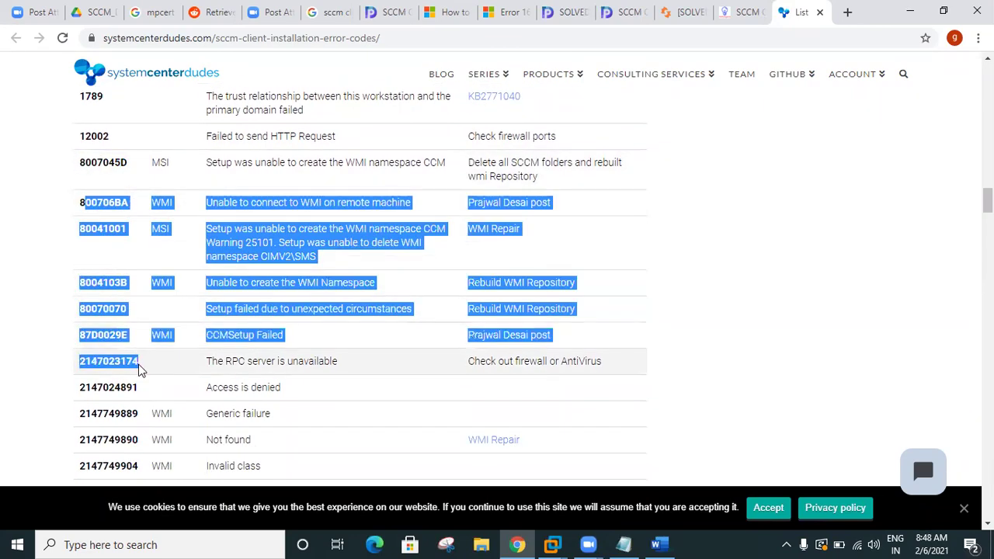
{"action": "scroll", "coordinate": [140, 371], "scroll_direction": "down", "scroll_amount": 3}
{"action": "scroll", "coordinate": [141, 370], "scroll_direction": "down", "scroll_amount": 2}
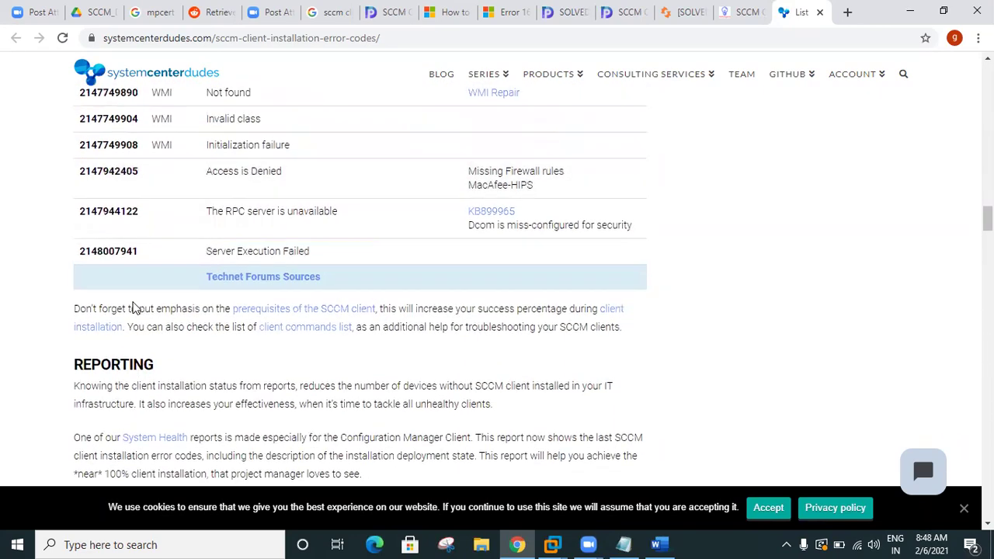
{"action": "scroll", "coordinate": [133, 311], "scroll_direction": "up", "scroll_amount": 2}
{"action": "left_click_drag", "start_coordinate": [227, 301], "coordinate": [284, 306]}
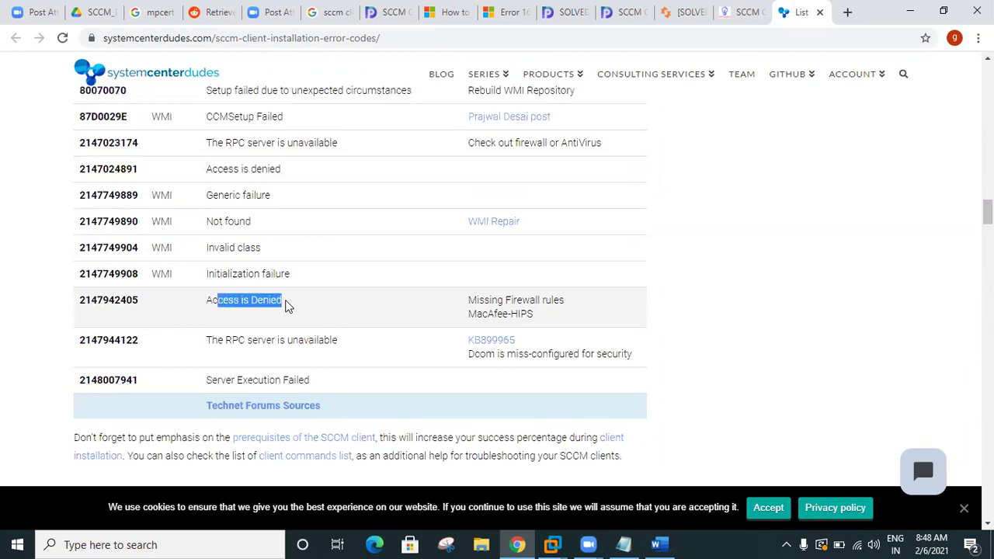
{"action": "scroll", "coordinate": [285, 306], "scroll_direction": "up", "scroll_amount": 3}
{"action": "scroll", "coordinate": [210, 348], "scroll_direction": "up", "scroll_amount": 6}
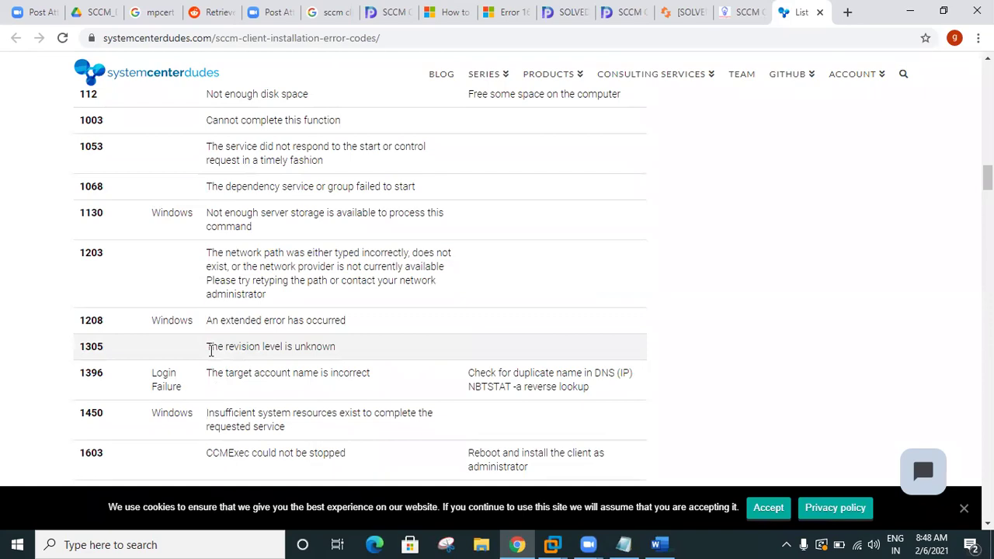
{"action": "scroll", "coordinate": [211, 349], "scroll_direction": "down", "scroll_amount": 8}
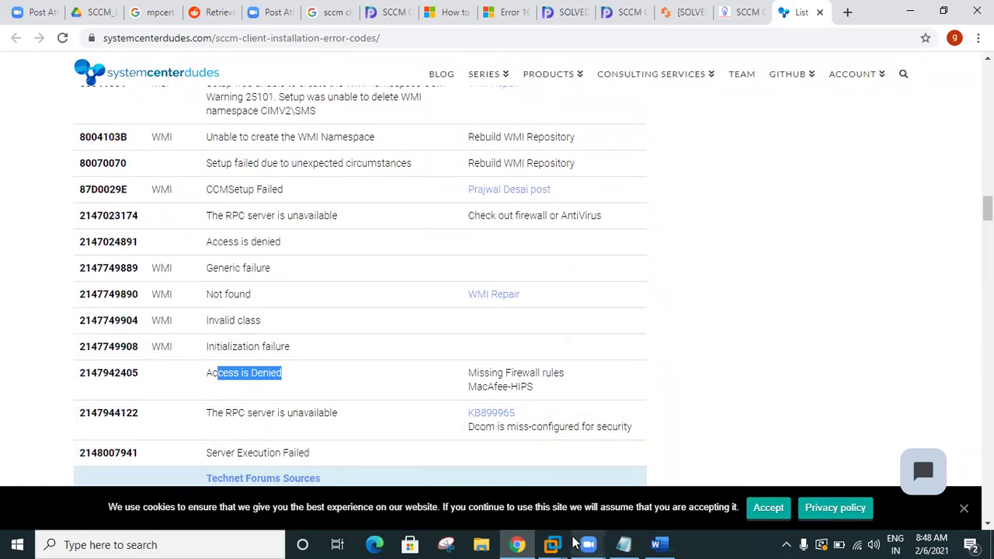
{"action": "mouse_move", "coordinate": [566, 543]}
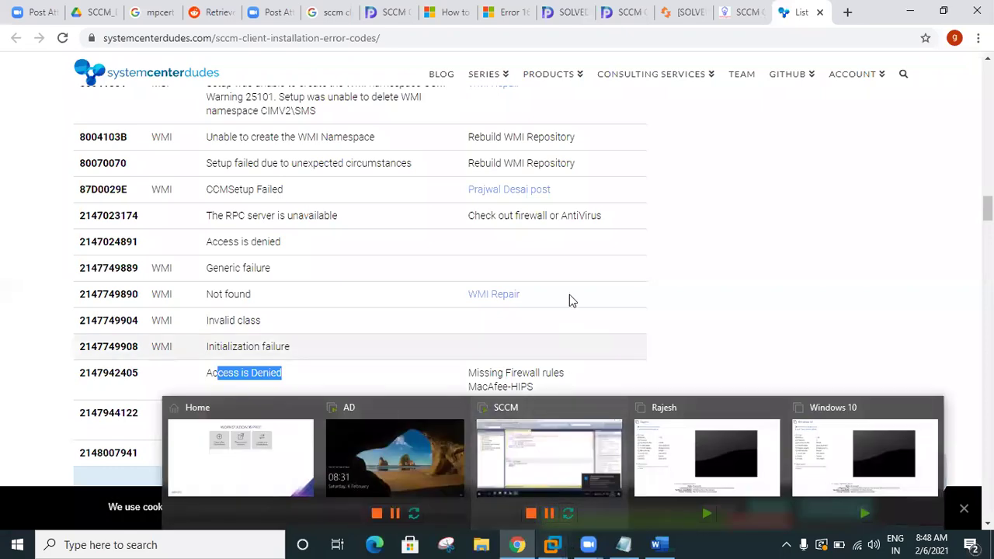
{"action": "left_click", "coordinate": [552, 544]}
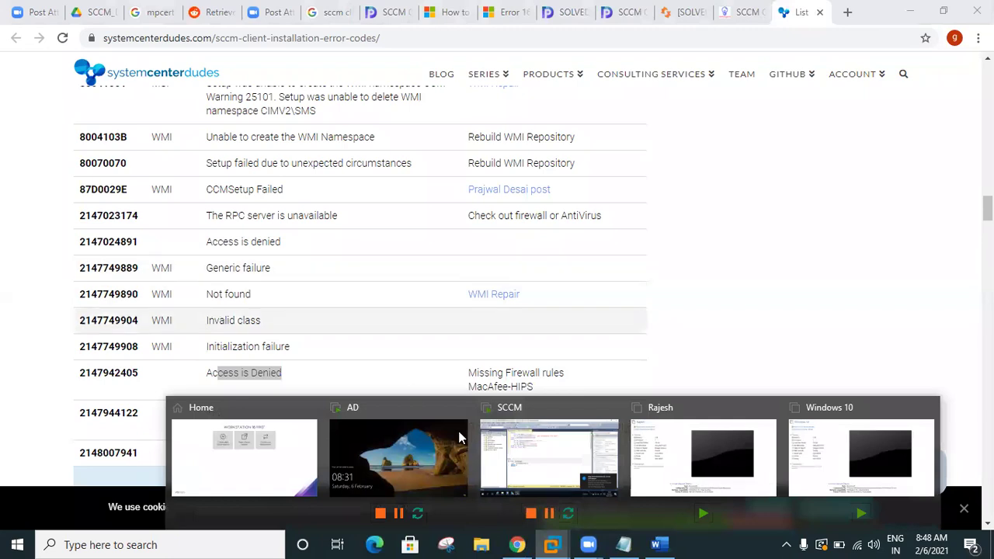
Step: Switch to the SCCM VM's error 67 result, then bring the Configuration Manager console forward
{"action": "left_click", "coordinate": [536, 459]}
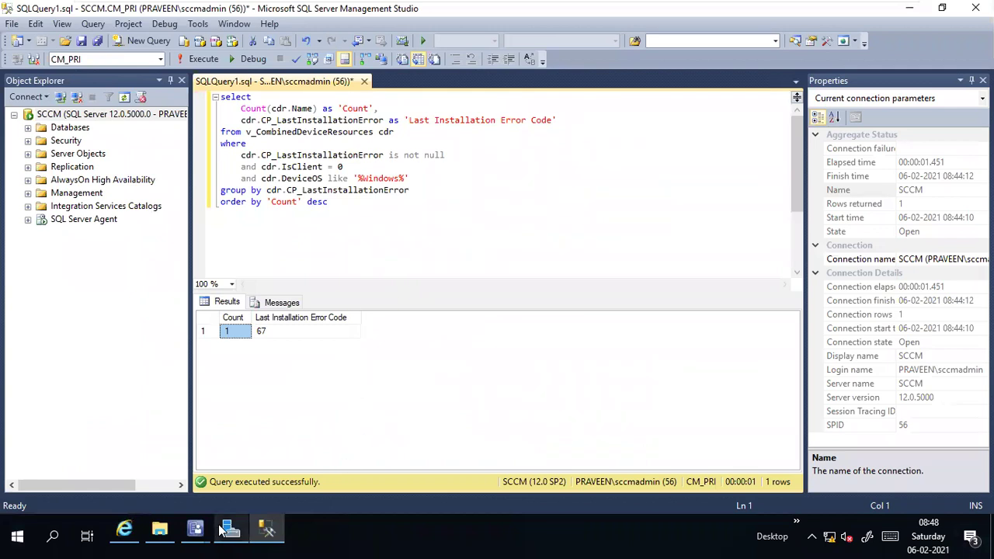
{"action": "mouse_move", "coordinate": [206, 528]}
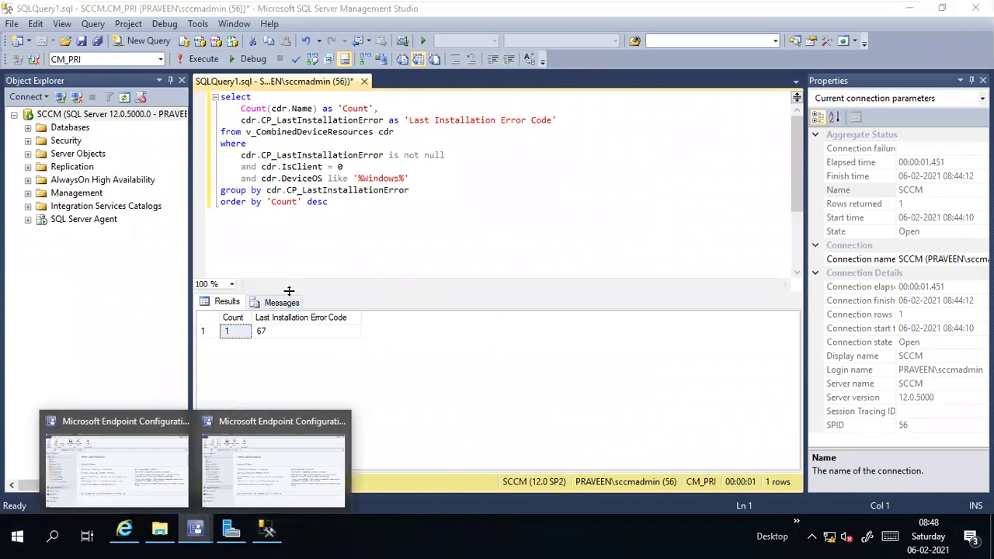
{"action": "left_click", "coordinate": [349, 235]}
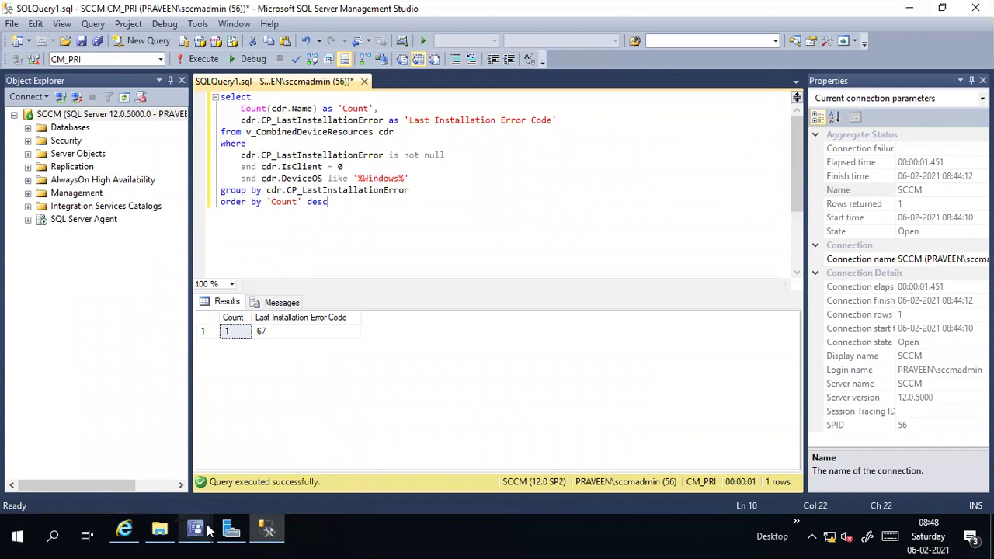
{"action": "mouse_move", "coordinate": [204, 526]}
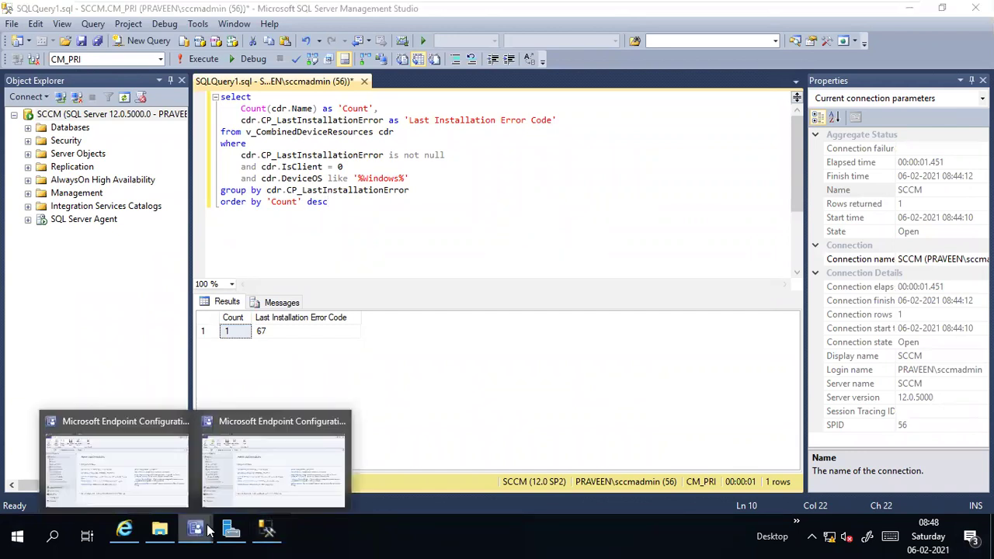
{"action": "left_click", "coordinate": [162, 476]}
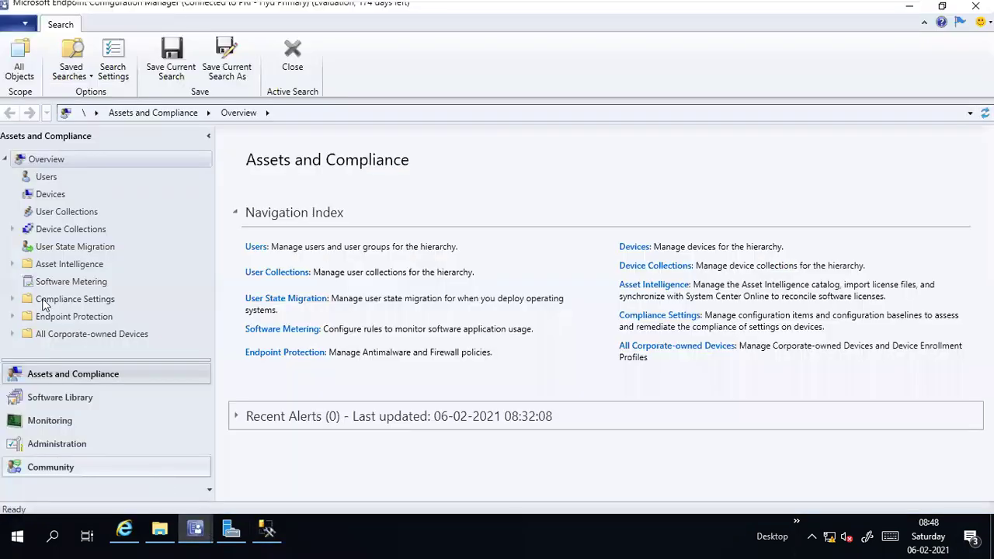
{"action": "left_click", "coordinate": [12, 229]}
{"action": "left_click", "coordinate": [55, 234]}
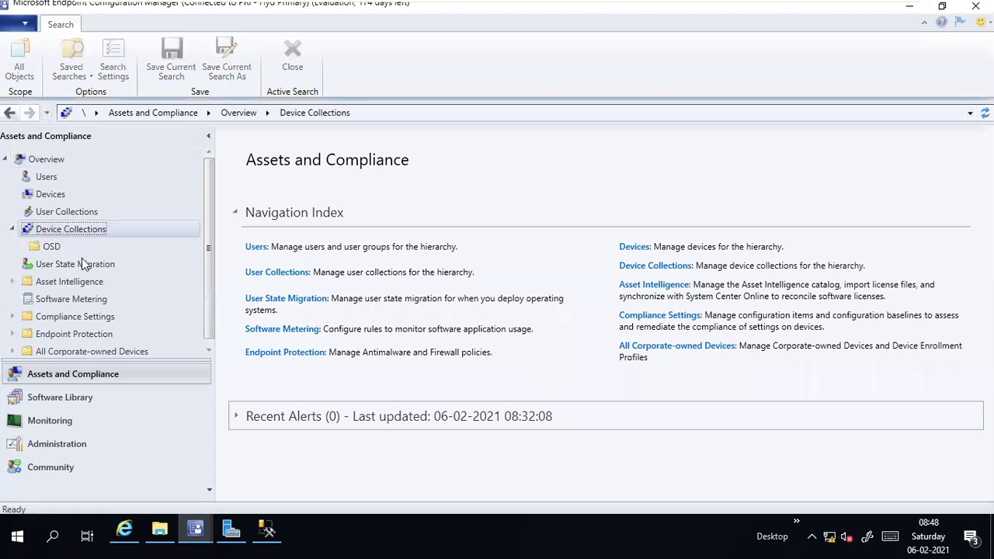
{"action": "mouse_move", "coordinate": [421, 5]}
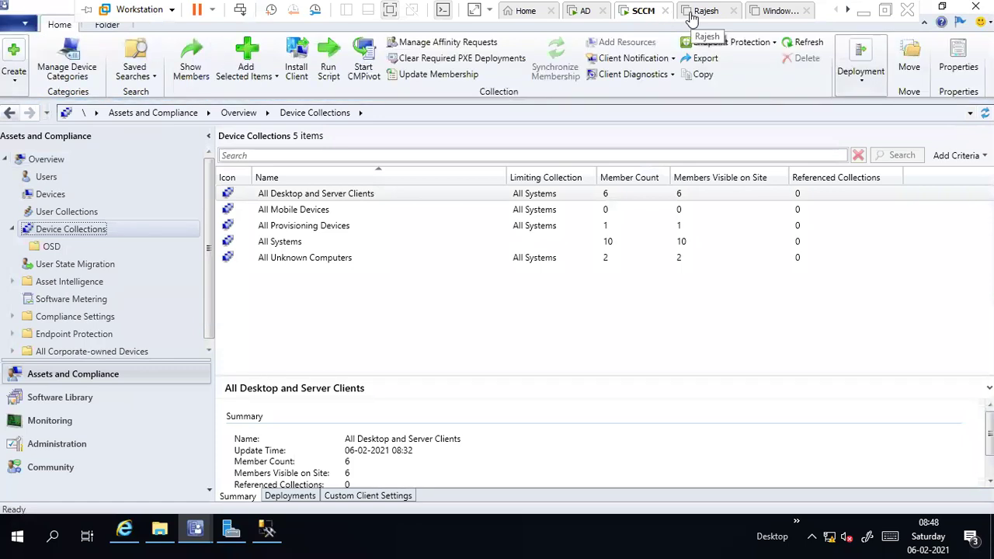
{"action": "left_click", "coordinate": [49, 194]}
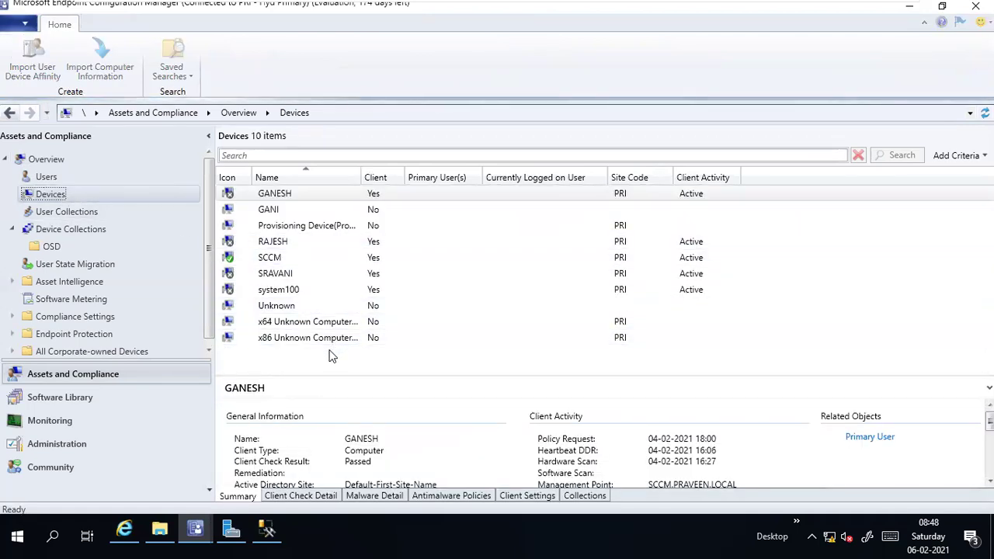
{"action": "left_click", "coordinate": [273, 242]}
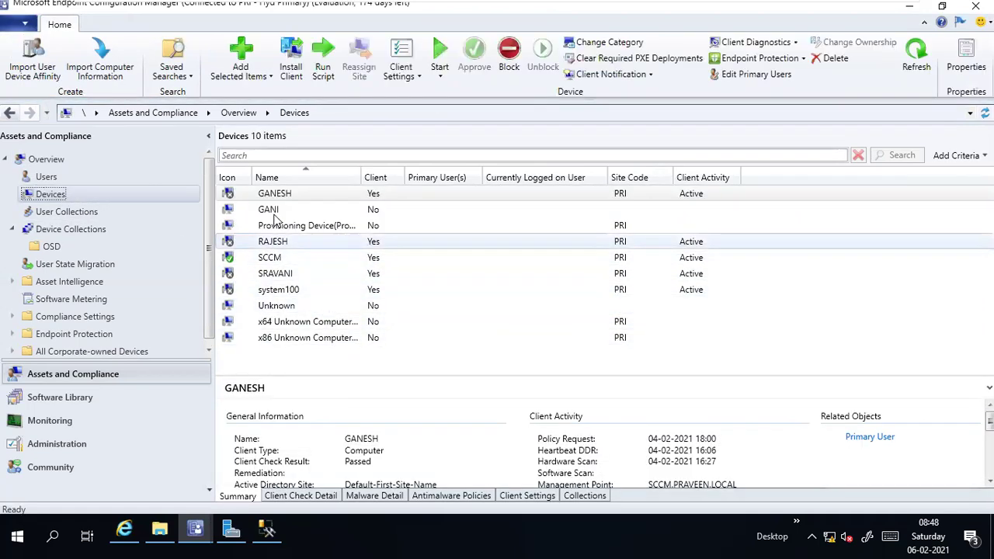
{"action": "left_click", "coordinate": [273, 195]}
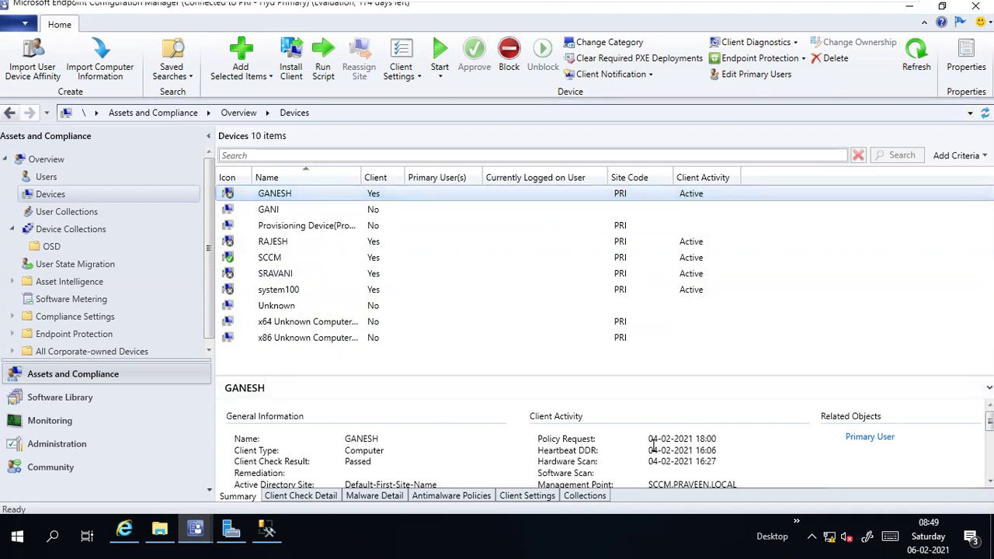
{"action": "left_click_drag", "start_coordinate": [649, 439], "coordinate": [738, 436]}
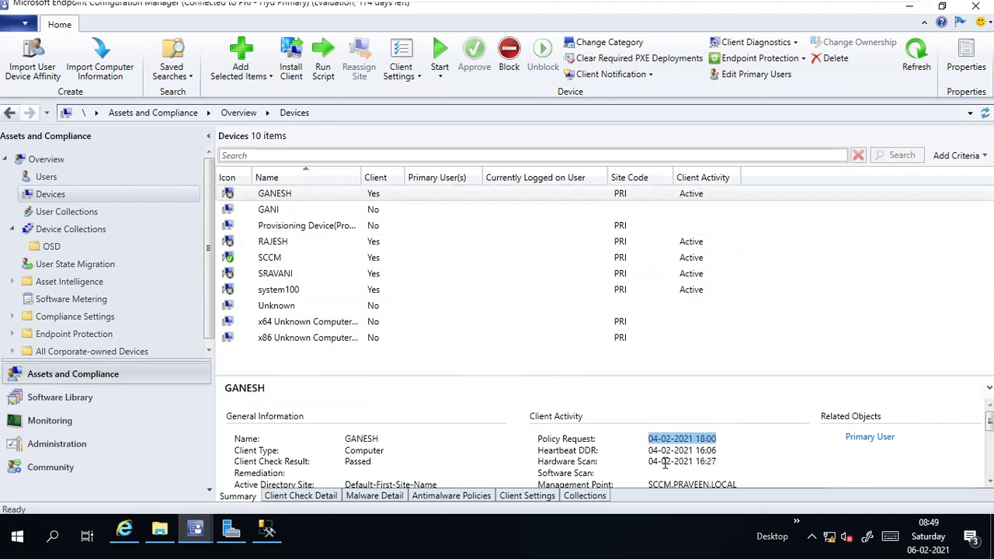
{"action": "left_click_drag", "start_coordinate": [649, 462], "coordinate": [726, 452]}
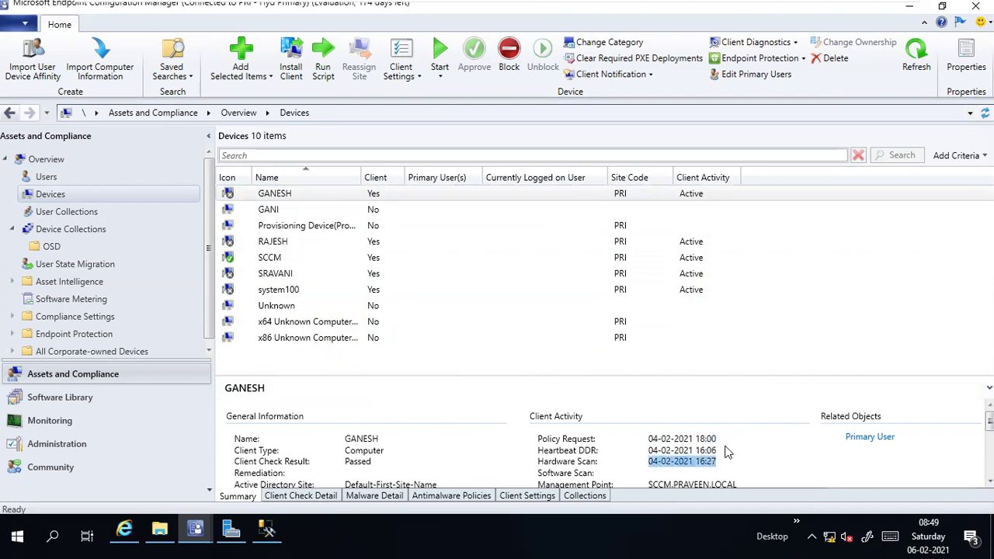
{"action": "left_click", "coordinate": [721, 442]}
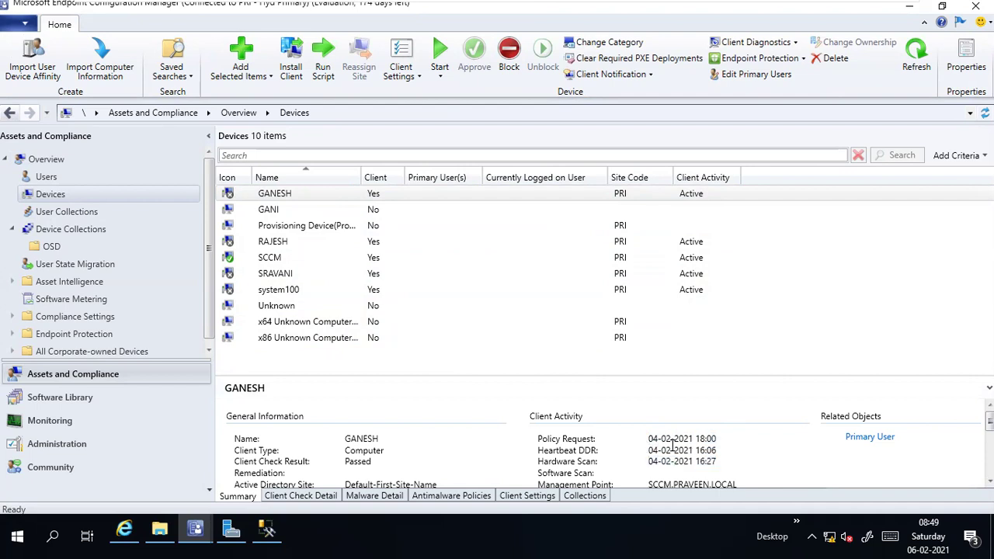
{"action": "left_click_drag", "start_coordinate": [649, 439], "coordinate": [730, 436]}
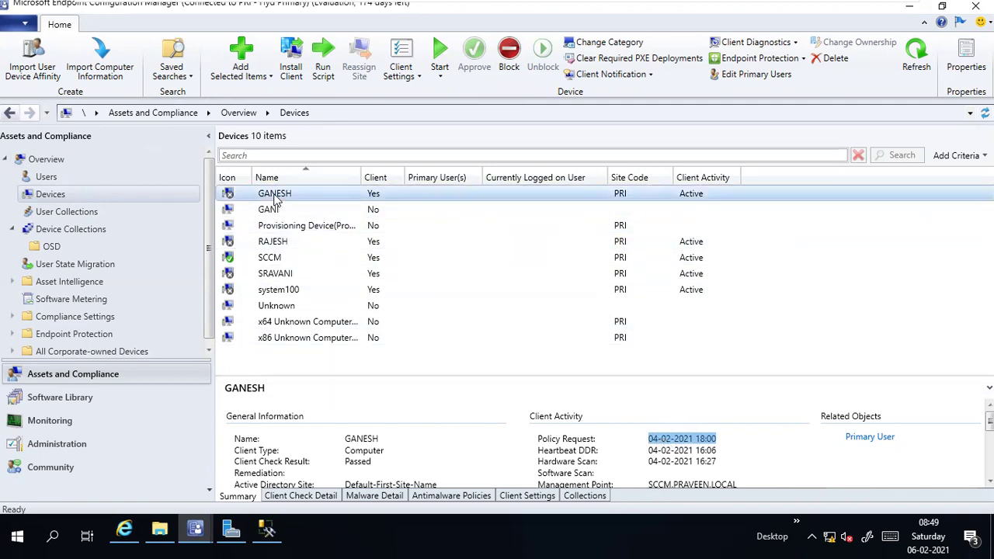
Step: Bring up the GANESH device's action menu, dismiss it, then show it again
{"action": "right_click", "coordinate": [276, 199]}
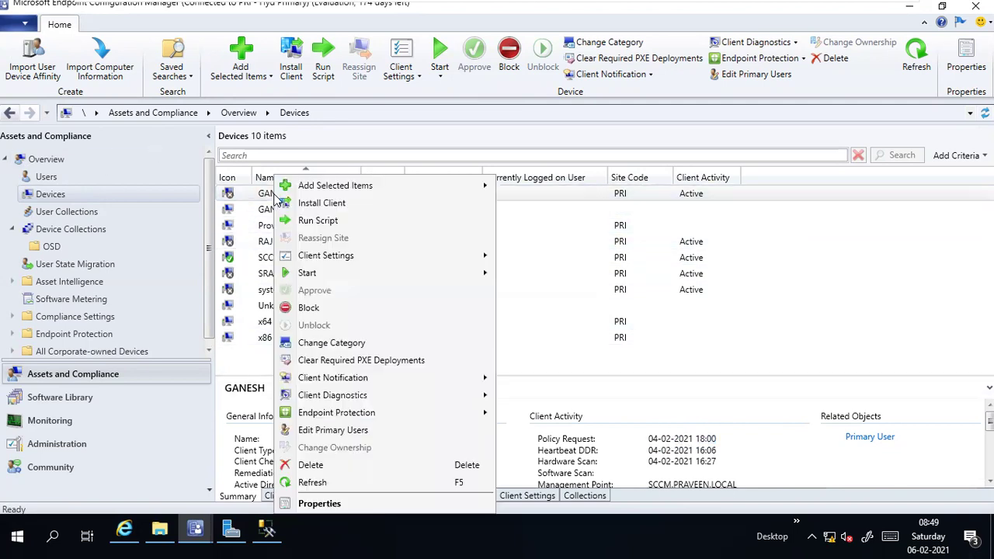
{"action": "left_click", "coordinate": [553, 195]}
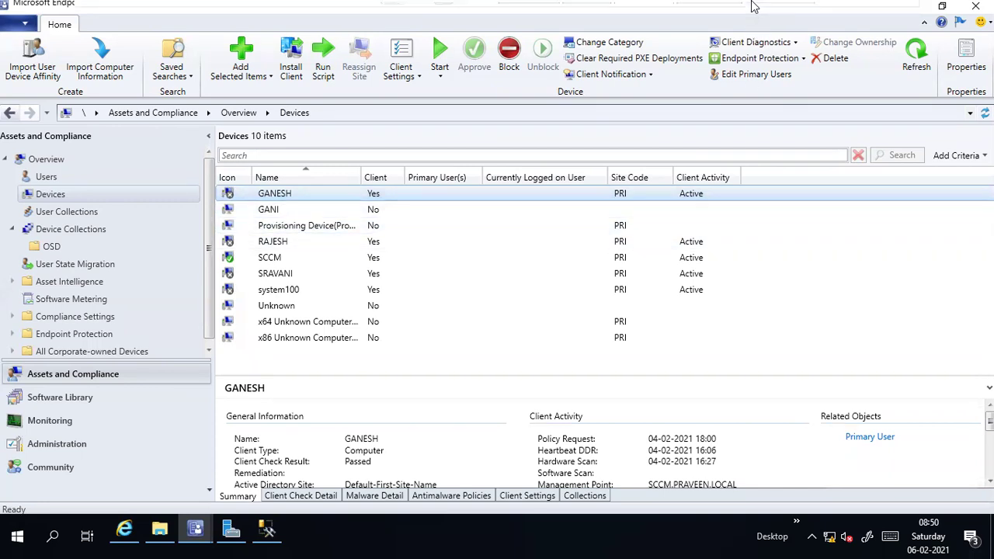
{"action": "mouse_move", "coordinate": [752, 4]}
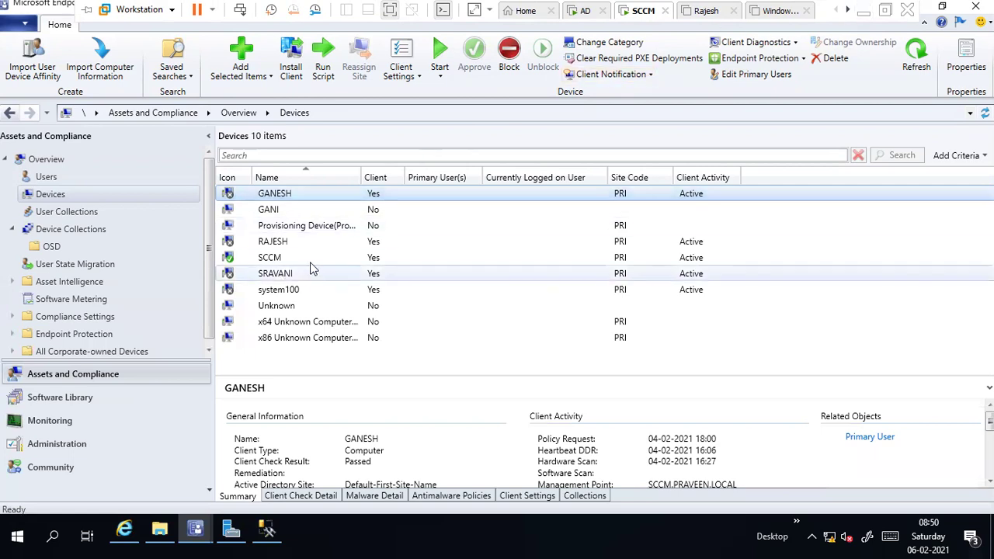
{"action": "right_click", "coordinate": [285, 195]}
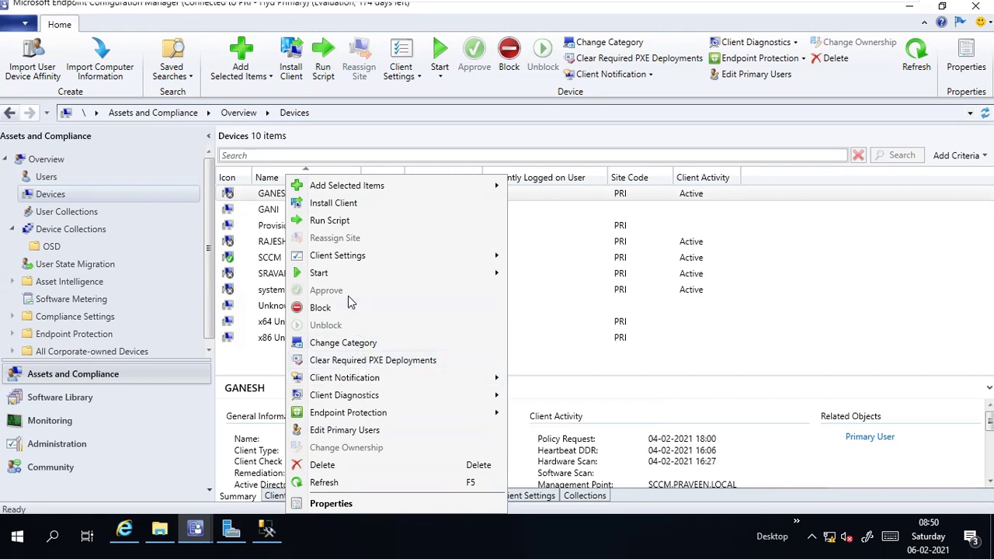
Step: Check the Devices node's import options, return to the device list, and open Add Criteria
{"action": "mouse_move", "coordinate": [327, 188]}
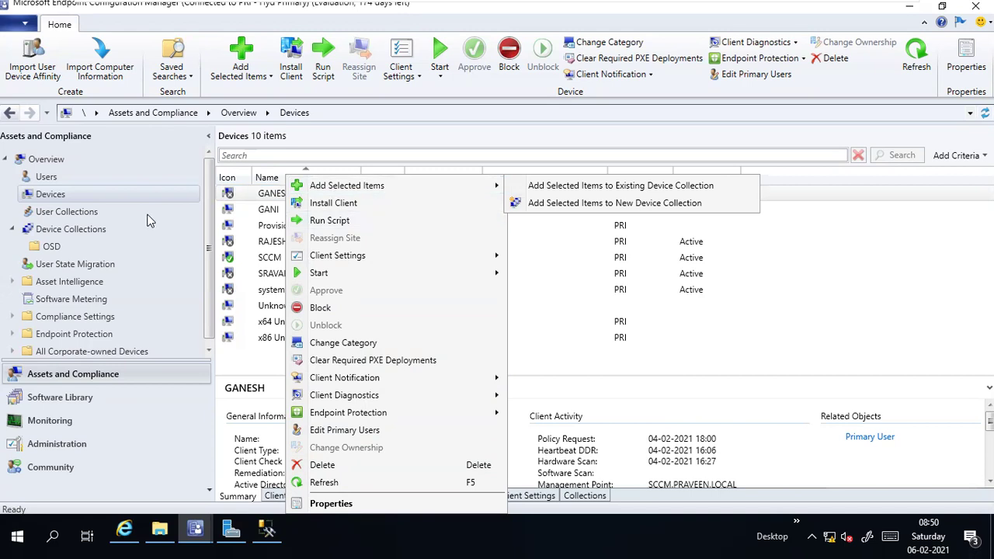
{"action": "right_click", "coordinate": [62, 196]}
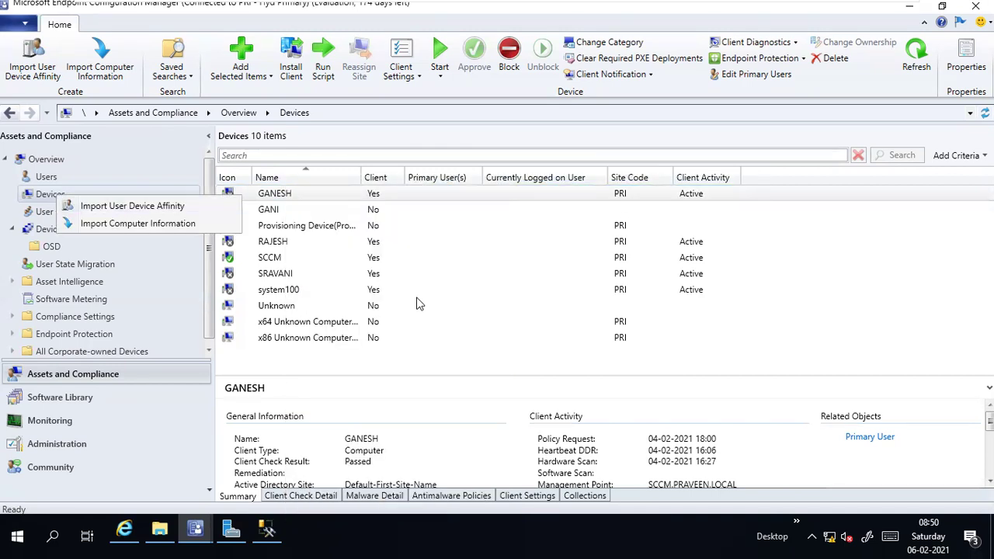
{"action": "left_click", "coordinate": [417, 304]}
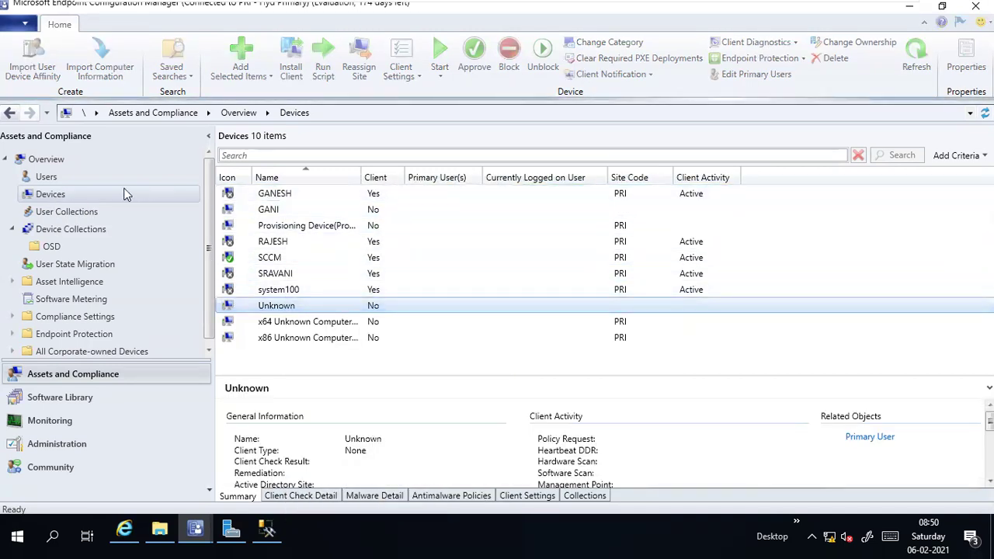
{"action": "left_click", "coordinate": [70, 196]}
{"action": "left_click", "coordinate": [955, 158]}
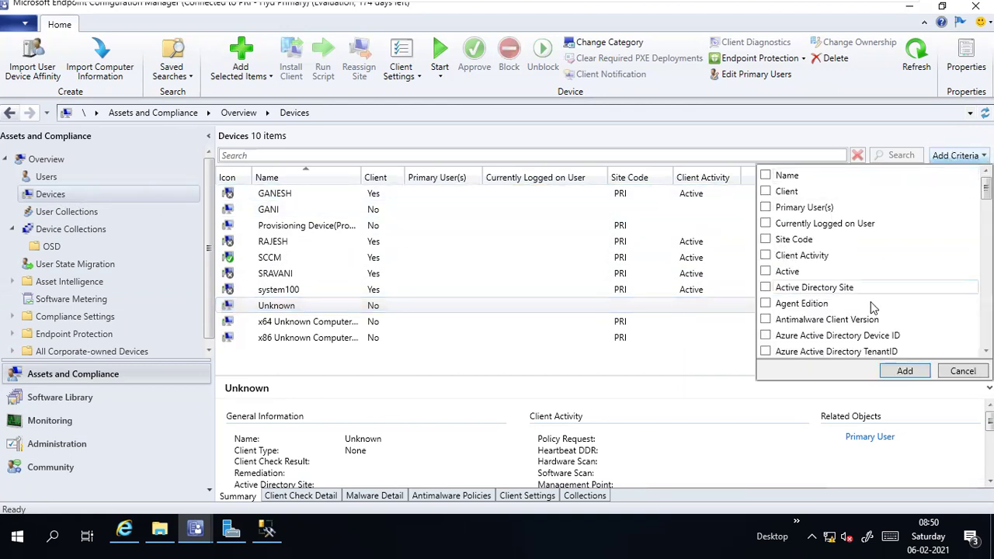
Step: Scroll through the search criteria list, then close it
{"action": "scroll", "coordinate": [870, 309], "scroll_direction": "down", "scroll_amount": 3}
{"action": "scroll", "coordinate": [870, 309], "scroll_direction": "down", "scroll_amount": 3}
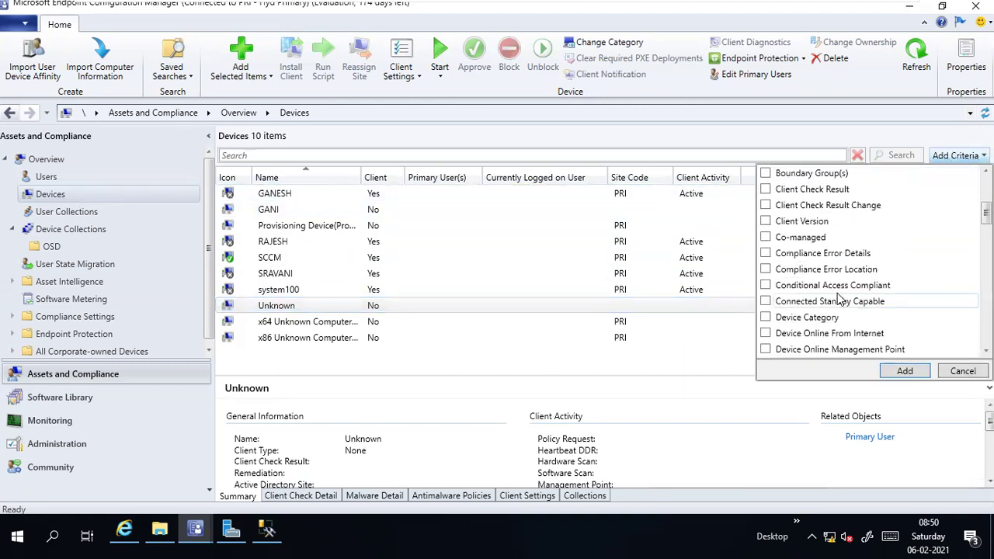
{"action": "left_click", "coordinate": [678, 180]}
Step: Show the device list's available columns and scroll to find SMBIOS GUID
{"action": "right_click", "coordinate": [783, 184]}
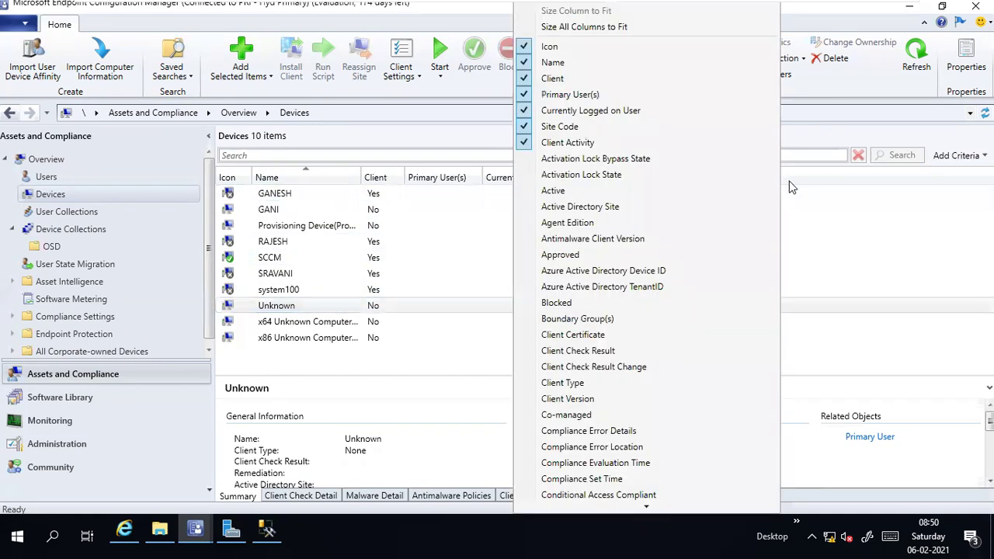
{"action": "scroll", "coordinate": [690, 375], "scroll_direction": "down", "scroll_amount": 1}
{"action": "scroll", "coordinate": [691, 390], "scroll_direction": "down", "scroll_amount": 8}
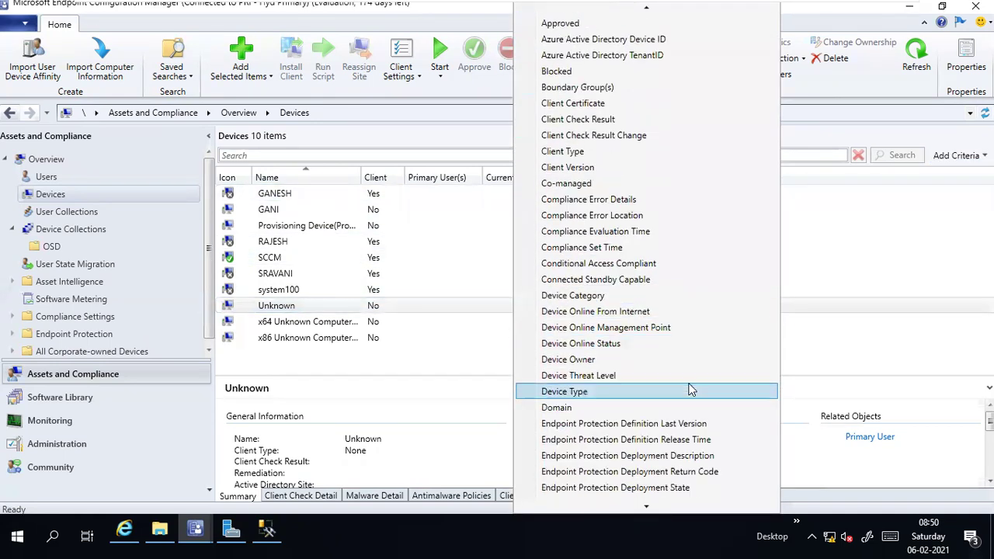
{"action": "scroll", "coordinate": [690, 390], "scroll_direction": "down", "scroll_amount": 4}
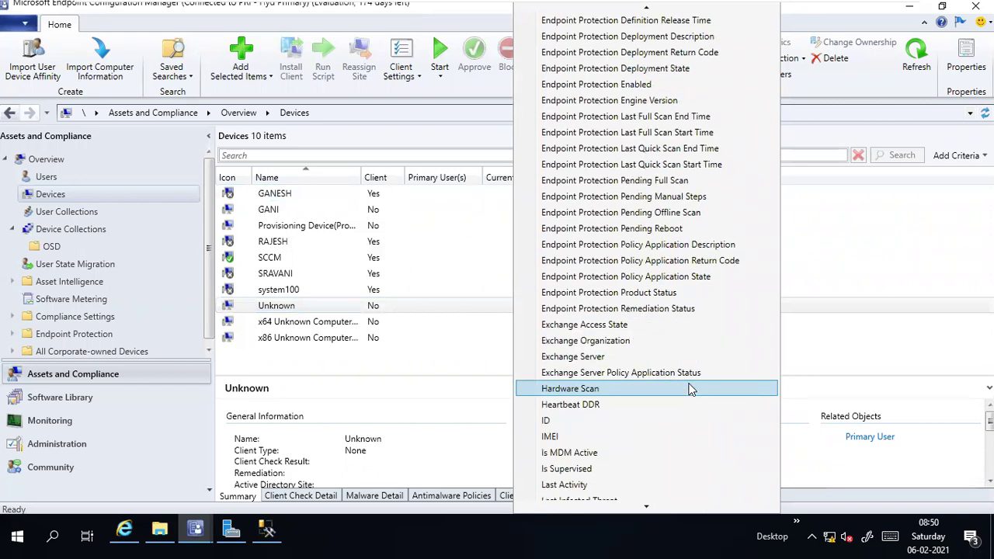
{"action": "scroll", "coordinate": [691, 389], "scroll_direction": "down", "scroll_amount": 2}
{"action": "scroll", "coordinate": [653, 393], "scroll_direction": "down", "scroll_amount": 2}
{"action": "scroll", "coordinate": [656, 397], "scroll_direction": "down", "scroll_amount": 8}
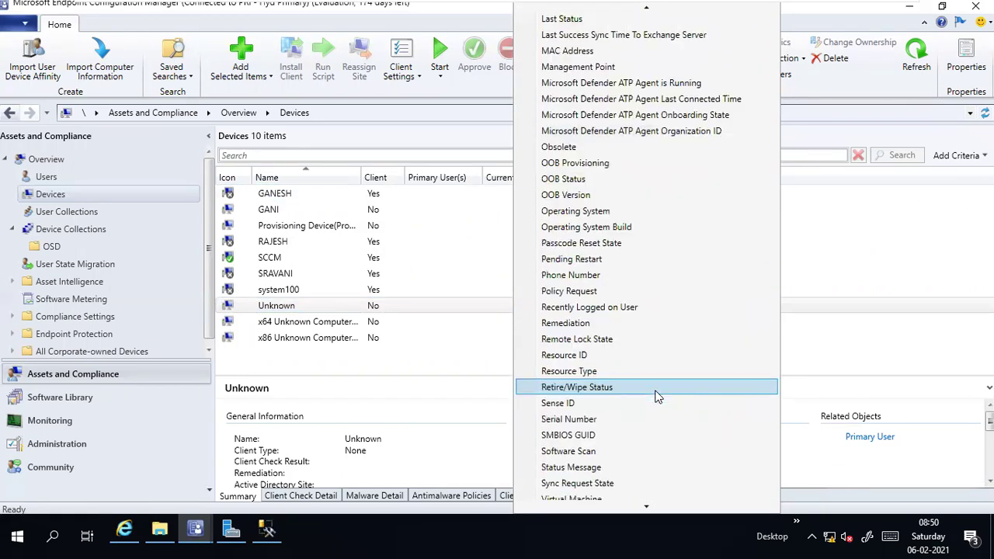
{"action": "scroll", "coordinate": [656, 396], "scroll_direction": "down", "scroll_amount": 2}
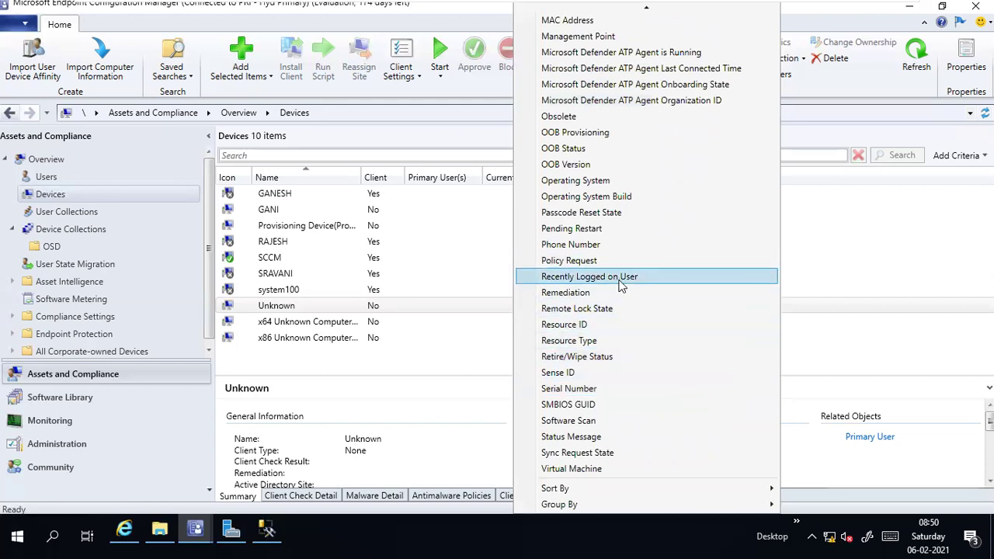
{"action": "scroll", "coordinate": [621, 286], "scroll_direction": "up", "scroll_amount": 3}
{"action": "scroll", "coordinate": [622, 288], "scroll_direction": "up", "scroll_amount": 7}
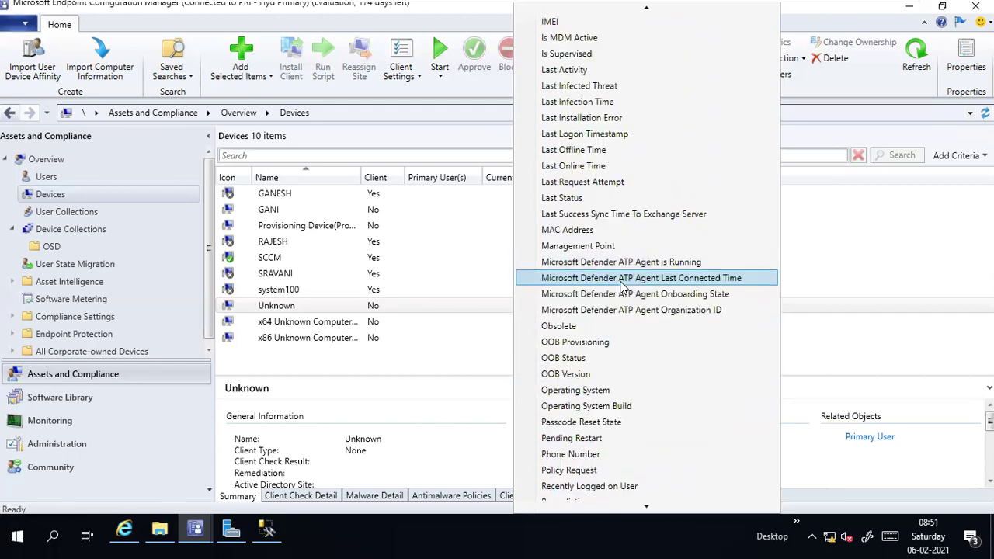
{"action": "scroll", "coordinate": [621, 286], "scroll_direction": "up", "scroll_amount": 1}
{"action": "scroll", "coordinate": [623, 288], "scroll_direction": "down", "scroll_amount": 7}
{"action": "scroll", "coordinate": [625, 287], "scroll_direction": "down", "scroll_amount": 3}
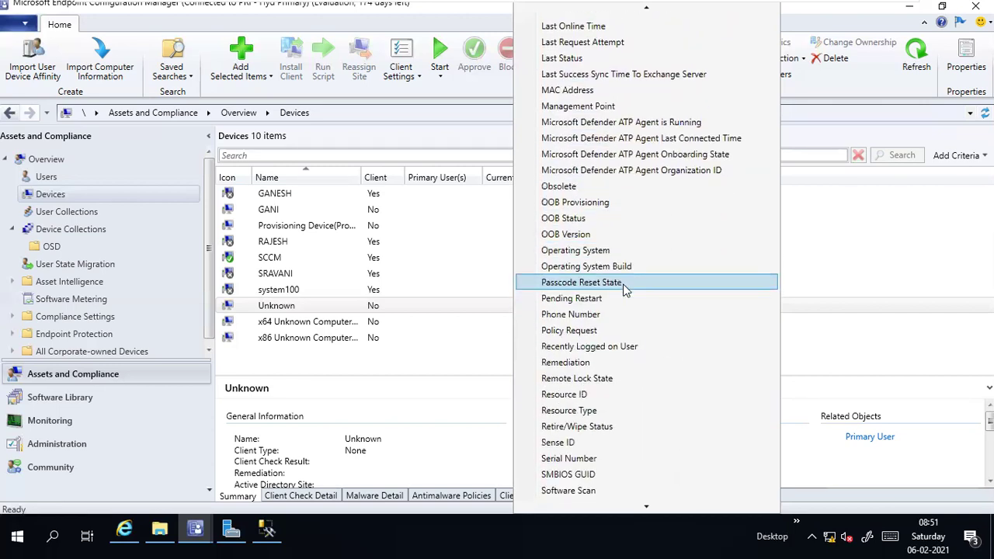
Step: Add the SMBIOS GUID column, widen it to show full GUIDs, and confirm it's checked
{"action": "left_click", "coordinate": [604, 405]}
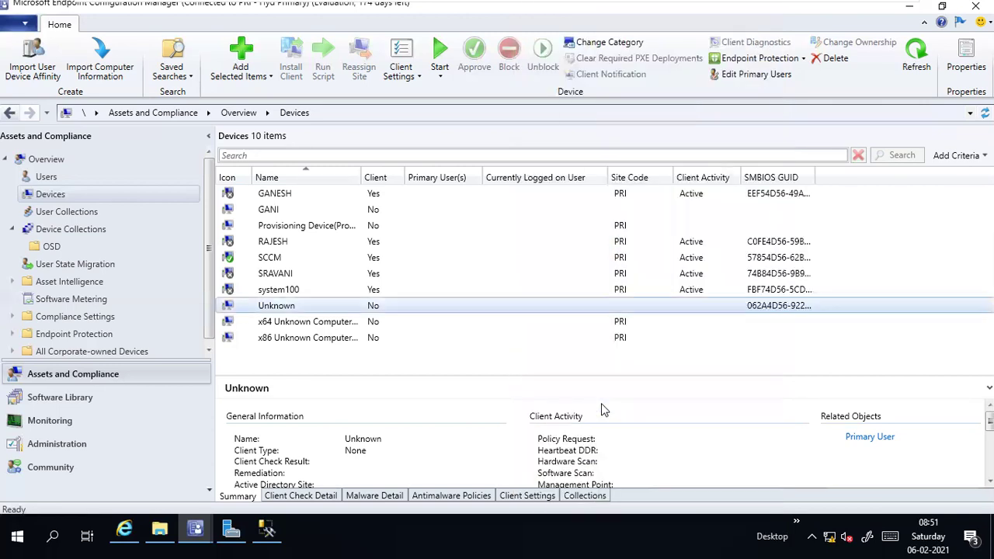
{"action": "left_click_drag", "start_coordinate": [834, 174], "coordinate": [890, 175]}
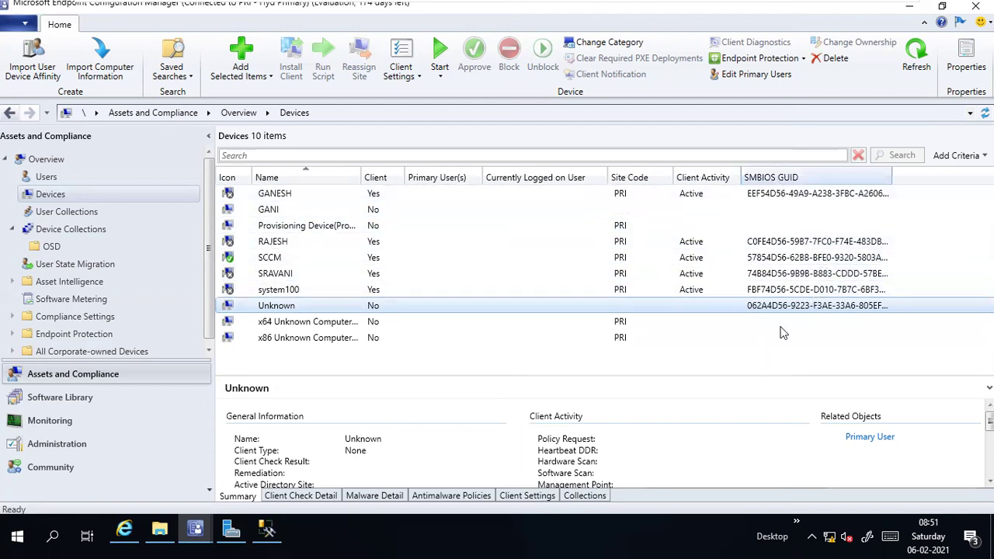
{"action": "left_click_drag", "start_coordinate": [892, 177], "coordinate": [946, 172]}
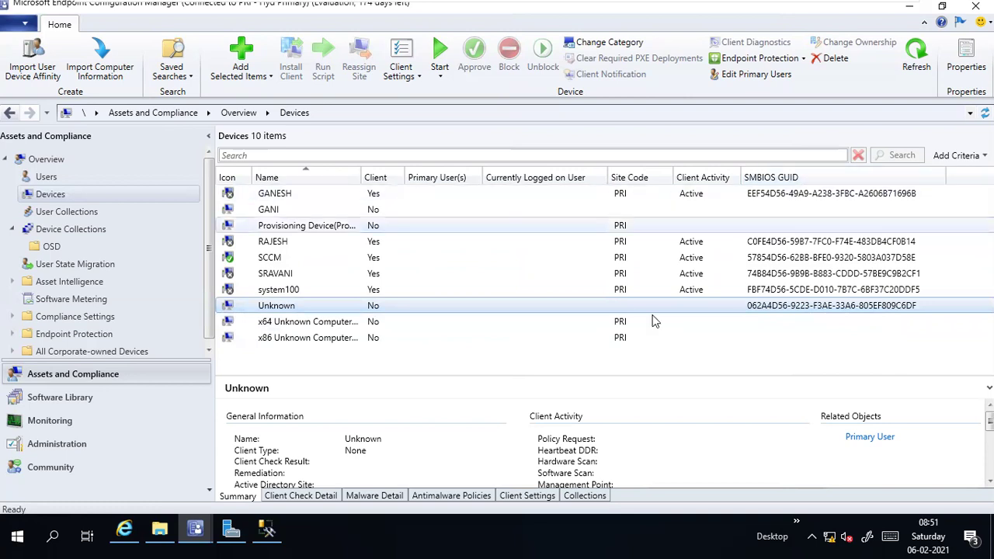
{"action": "left_click", "coordinate": [746, 290]}
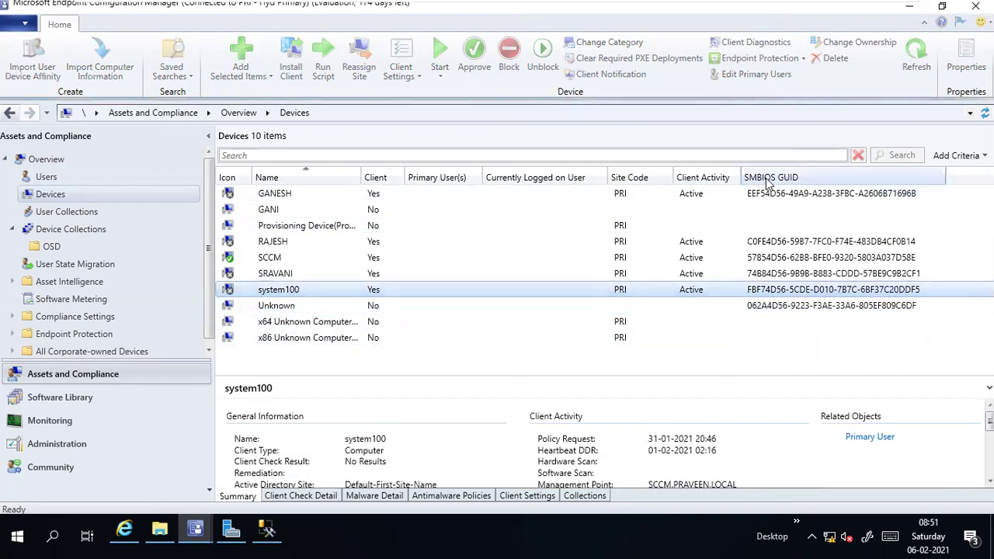
{"action": "right_click", "coordinate": [768, 180]}
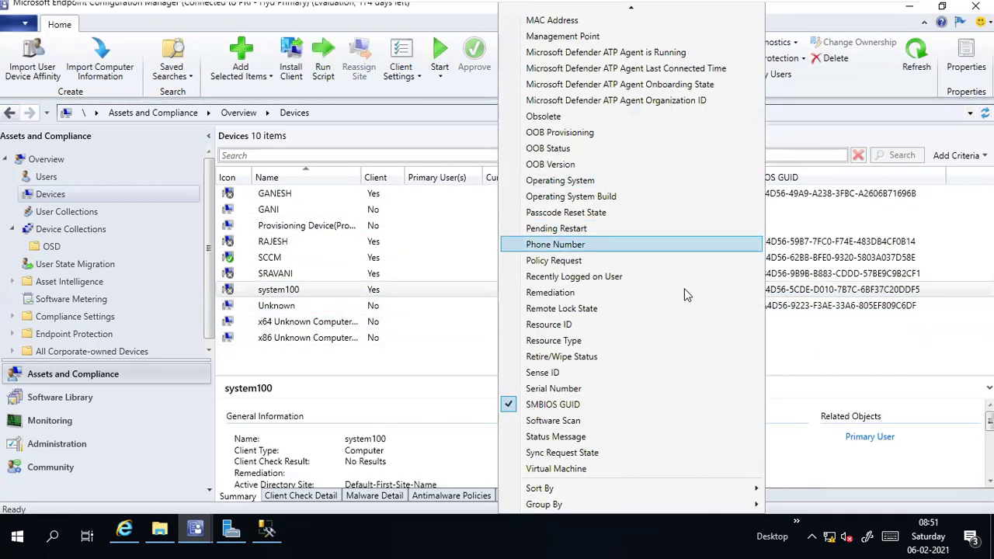
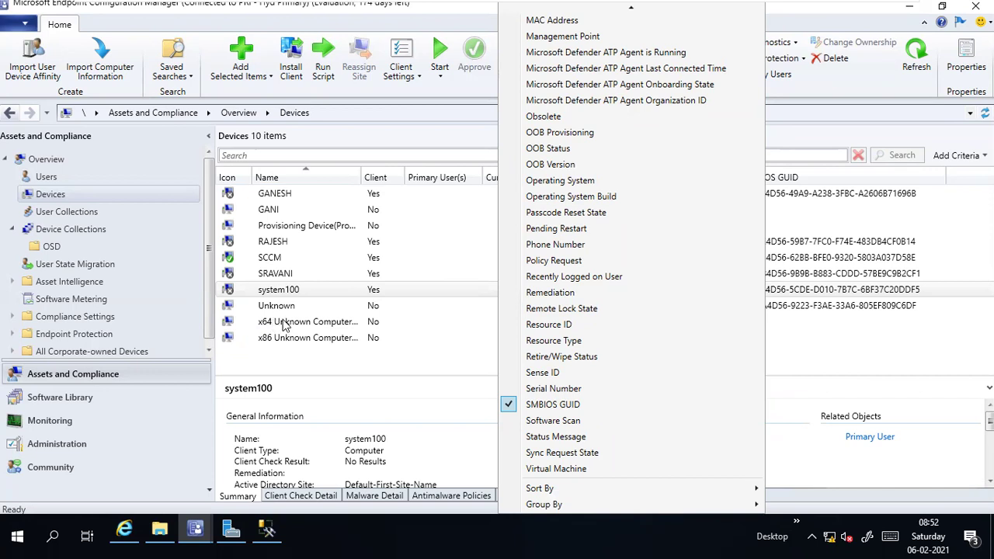
Step: Close the Devices column chooser and open the Run prompt offering ssms
{"action": "left_click", "coordinate": [824, 291]}
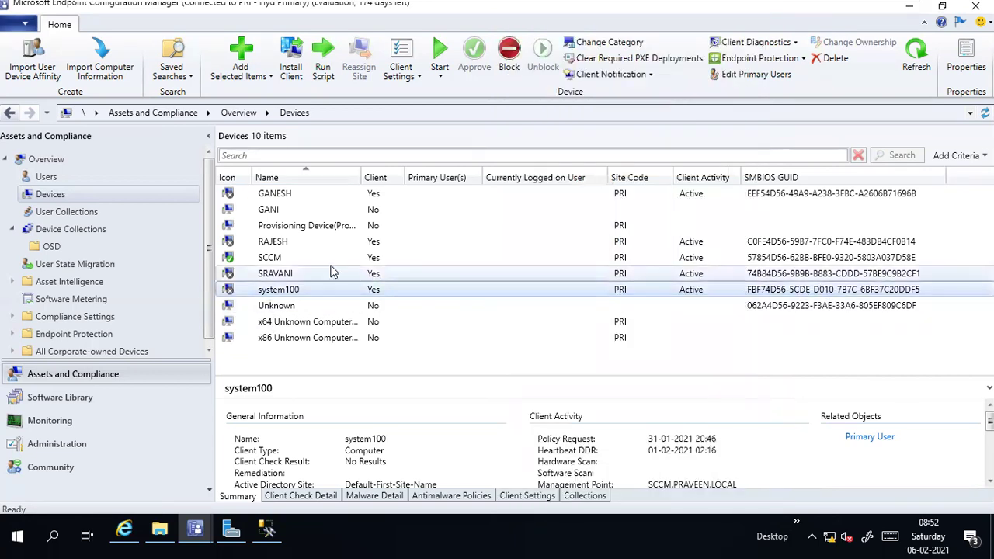
{"action": "key", "text": "super+r"}
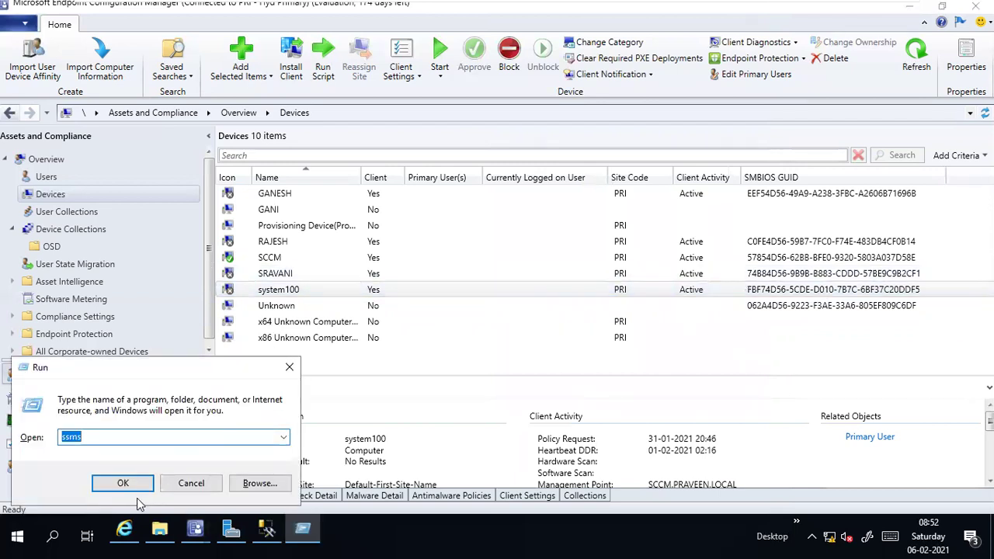
Step: Cancel Run and open C:\Windows\SMSCFG.INI in Notepad to check the SMS Unique Identifier GUID
{"action": "left_click", "coordinate": [190, 482]}
{"action": "left_click", "coordinate": [160, 529]}
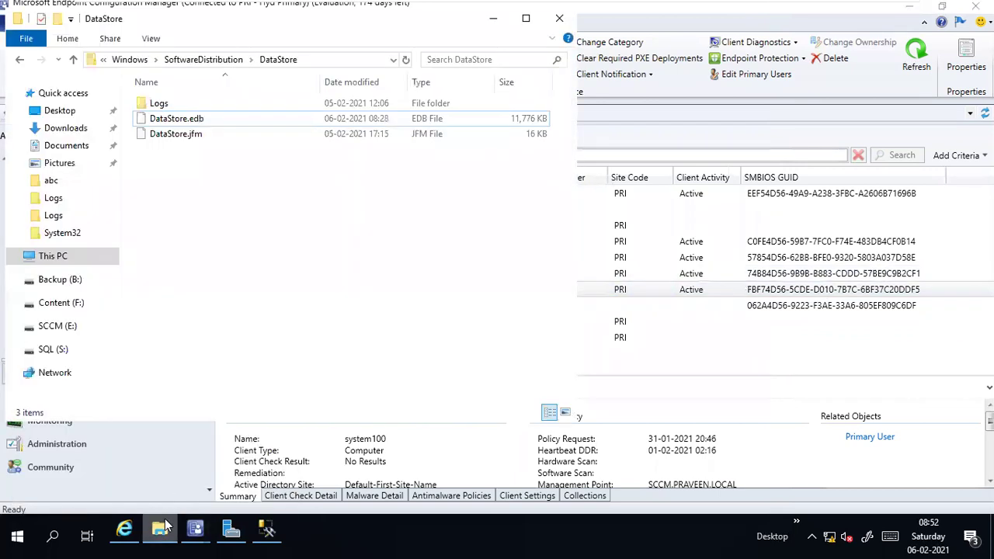
{"action": "left_click", "coordinate": [58, 257]}
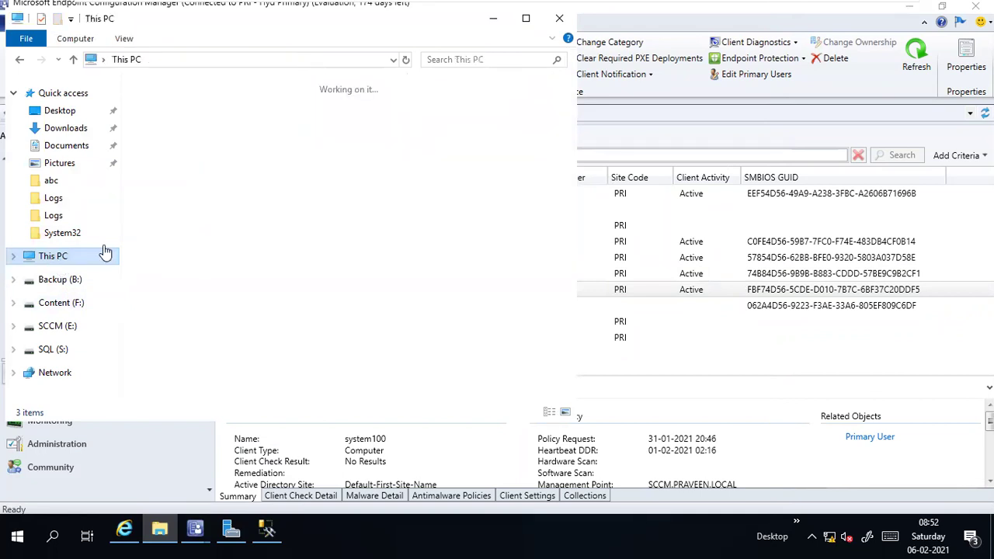
{"action": "double_click", "coordinate": [406, 309]}
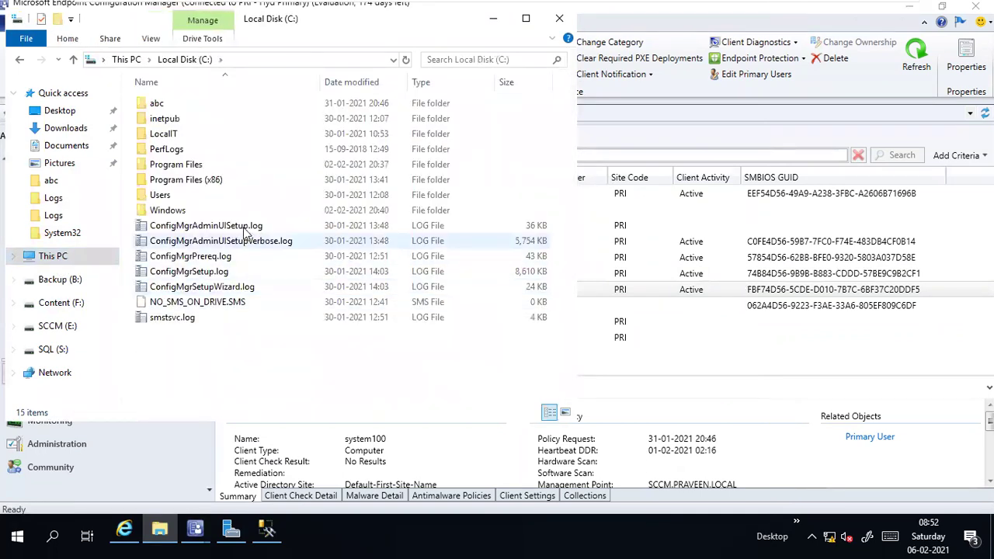
{"action": "double_click", "coordinate": [203, 218]}
{"action": "left_click", "coordinate": [200, 224]}
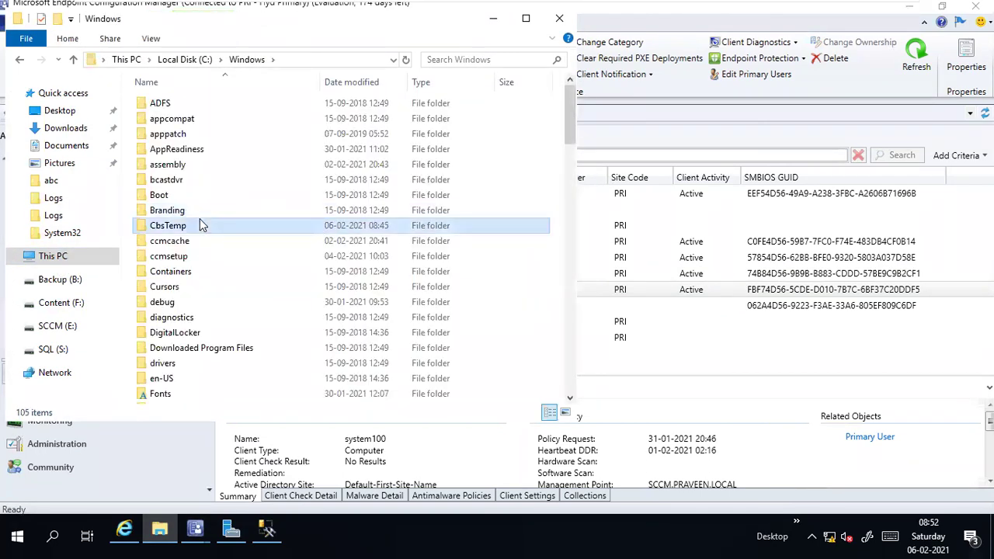
{"action": "type", "text": "sms"}
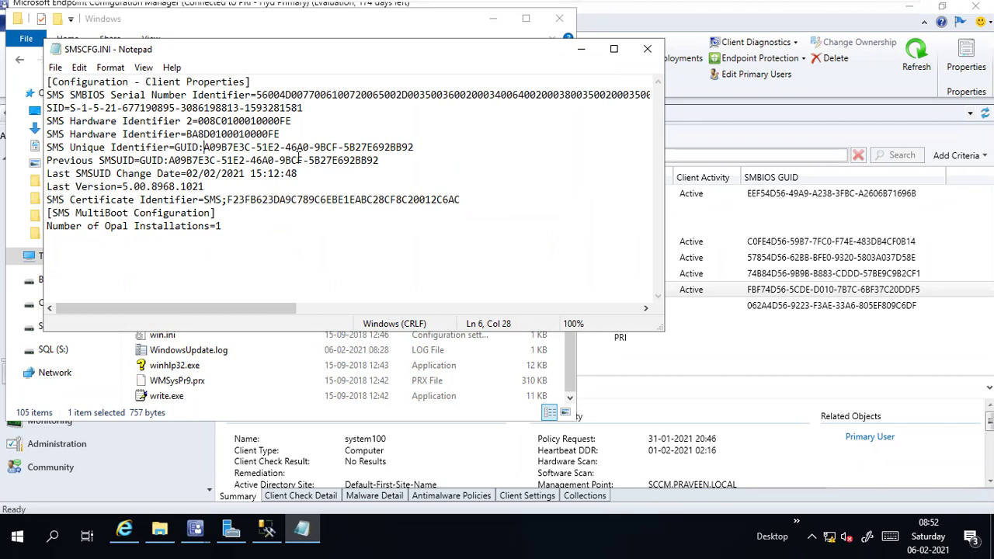
{"action": "left_click", "coordinate": [811, 194]}
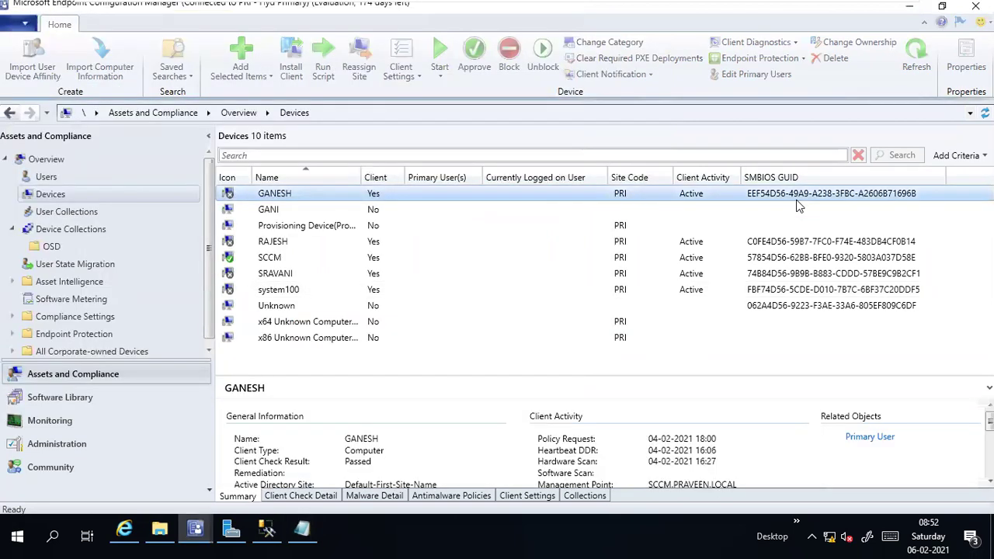
Step: Show the SCCM device's details, bring SMSCFG.INI back, and open Run from the Start menu
{"action": "left_click", "coordinate": [805, 253]}
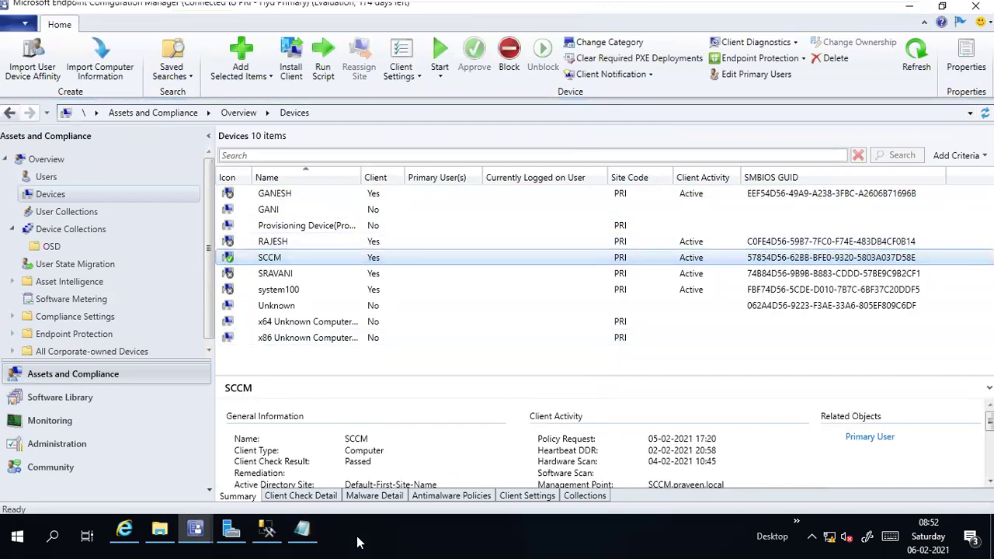
{"action": "left_click", "coordinate": [302, 533]}
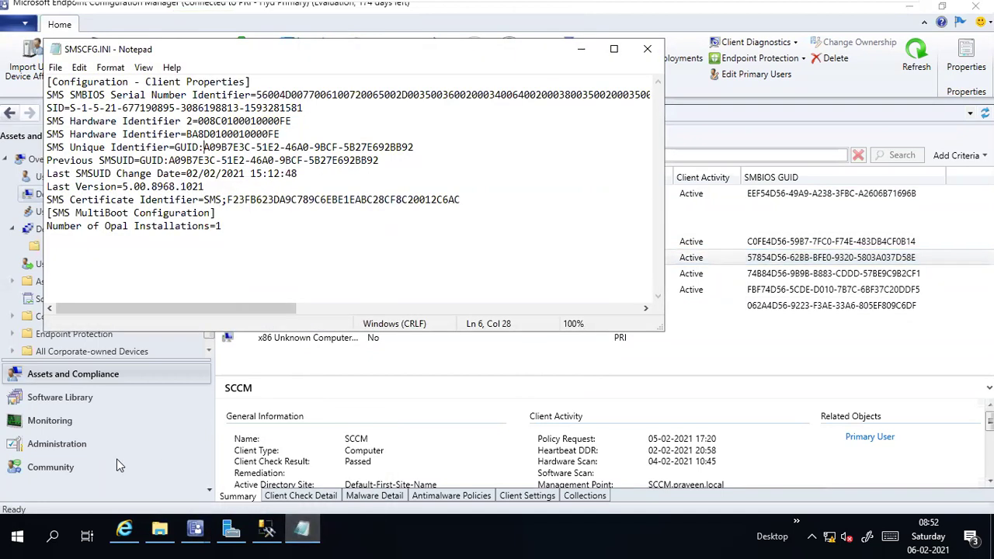
{"action": "right_click", "coordinate": [24, 543]}
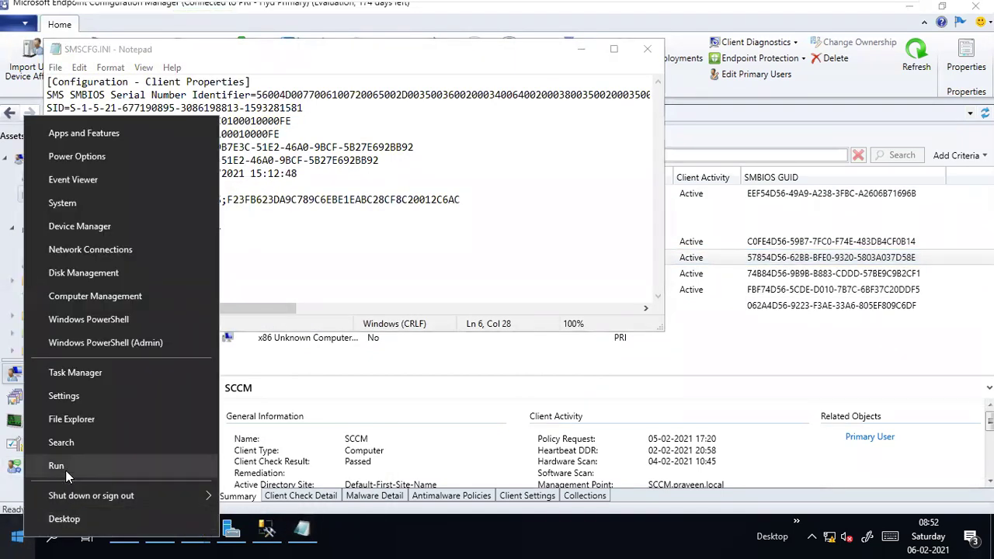
{"action": "left_click", "coordinate": [65, 468]}
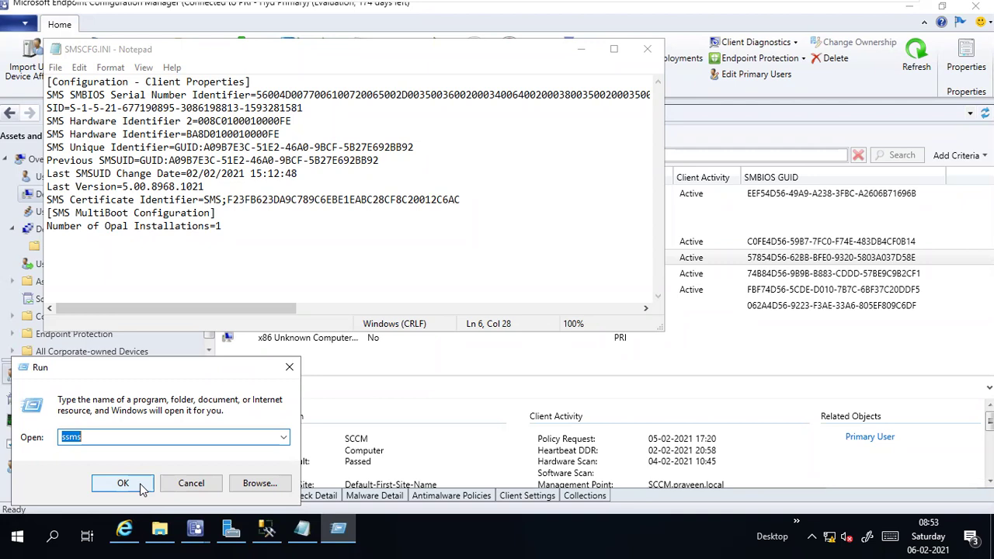
Step: Close Notepad and Run, reselect the SCCM device, and switch to SQL Server Management Studio
{"action": "left_click", "coordinate": [655, 54]}
{"action": "left_click", "coordinate": [289, 367]}
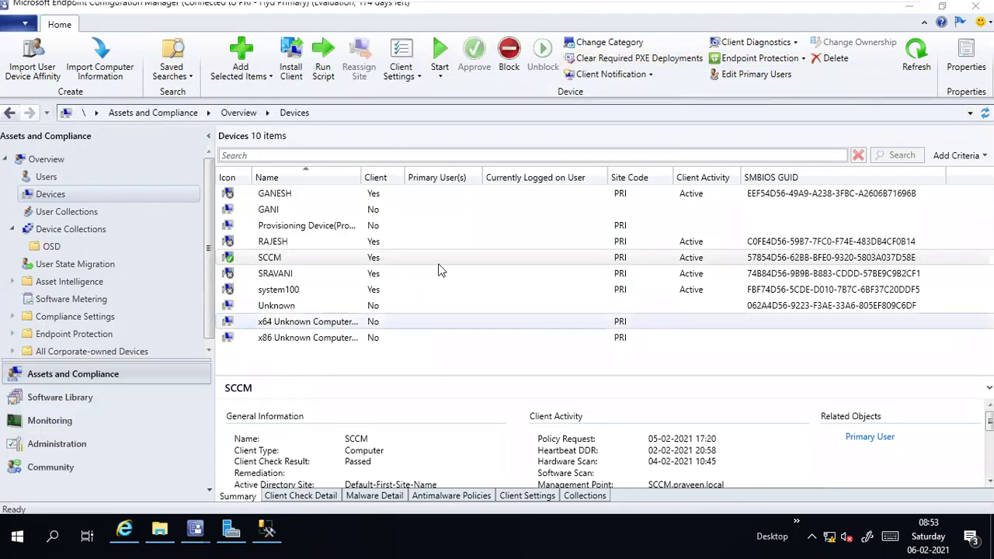
{"action": "left_click", "coordinate": [386, 260]}
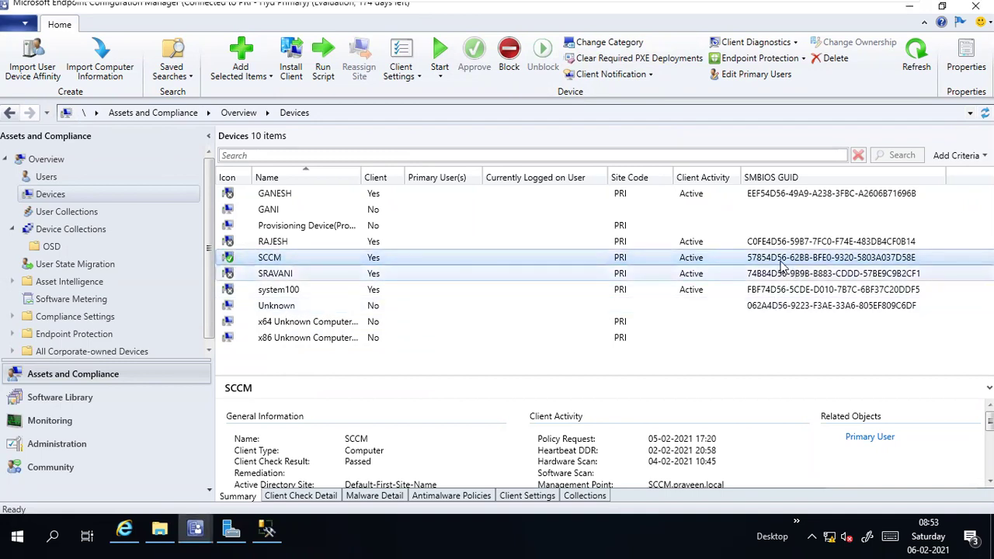
{"action": "left_click", "coordinate": [268, 530]}
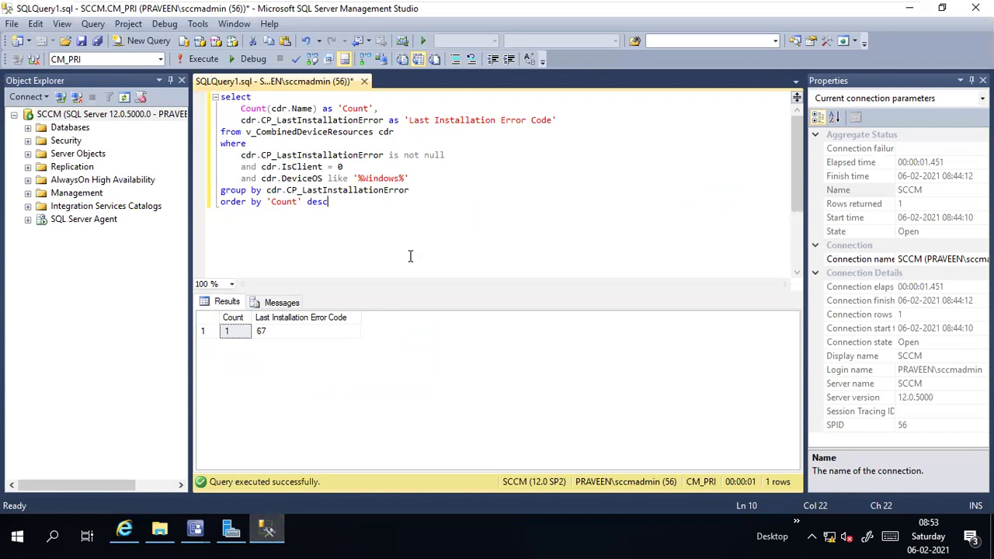
Step: Create a blank SQLQuery2.sql beside SQLQuery1, then return to Configuration Manager
{"action": "left_click", "coordinate": [135, 40]}
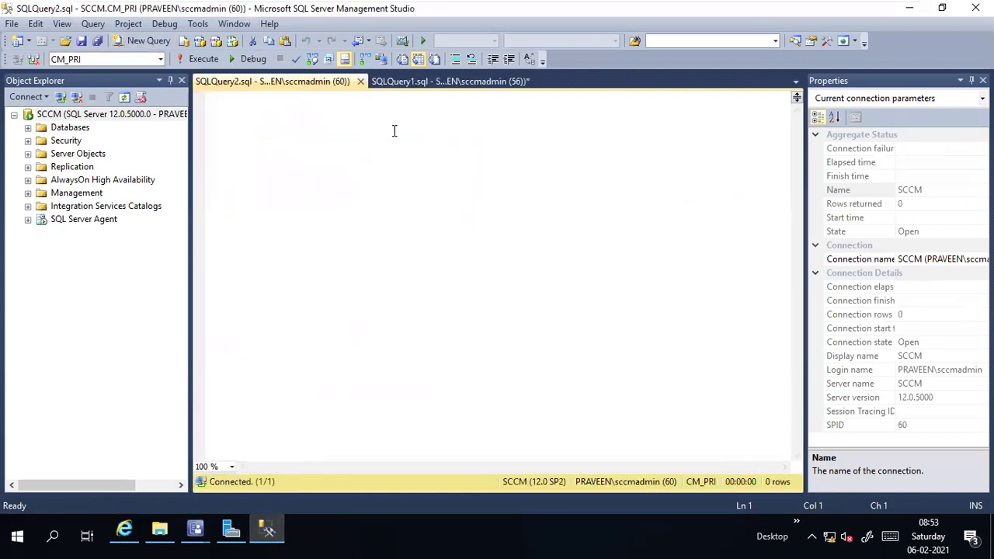
{"action": "left_click", "coordinate": [404, 81]}
{"action": "left_click", "coordinate": [321, 82]}
{"action": "mouse_move", "coordinate": [712, 8]}
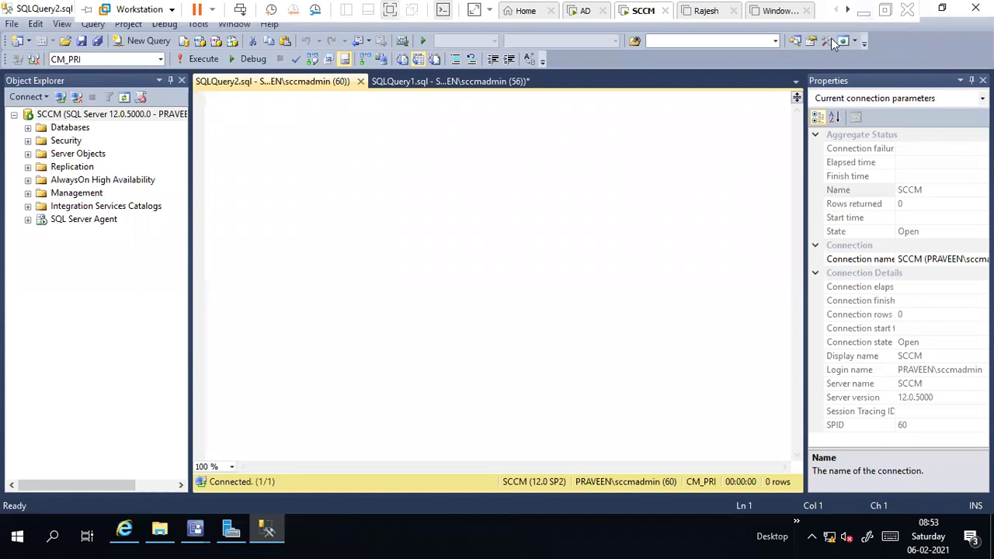
{"action": "left_click", "coordinate": [266, 536]}
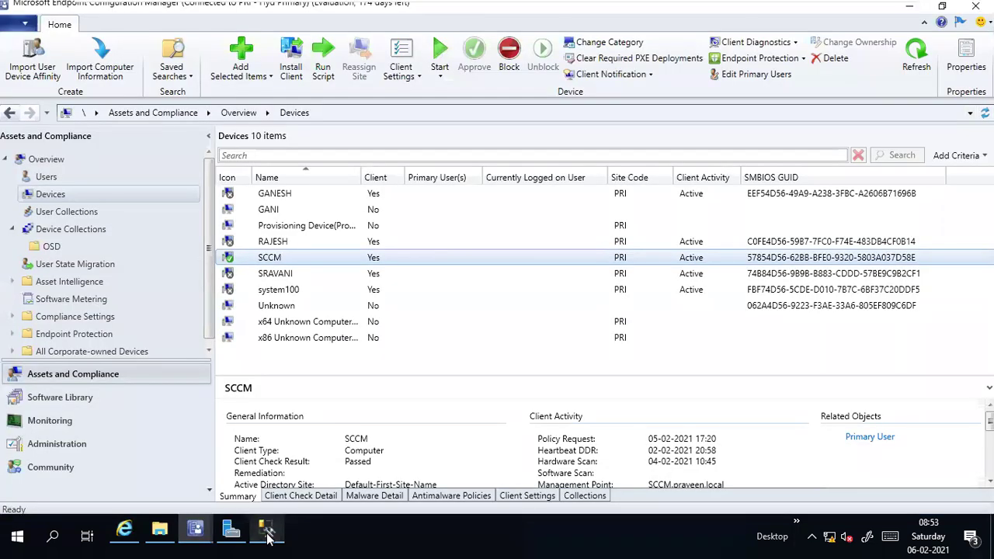
Step: Add the ID column to the Devices list and widen it to show each full GUID
{"action": "right_click", "coordinate": [955, 181]}
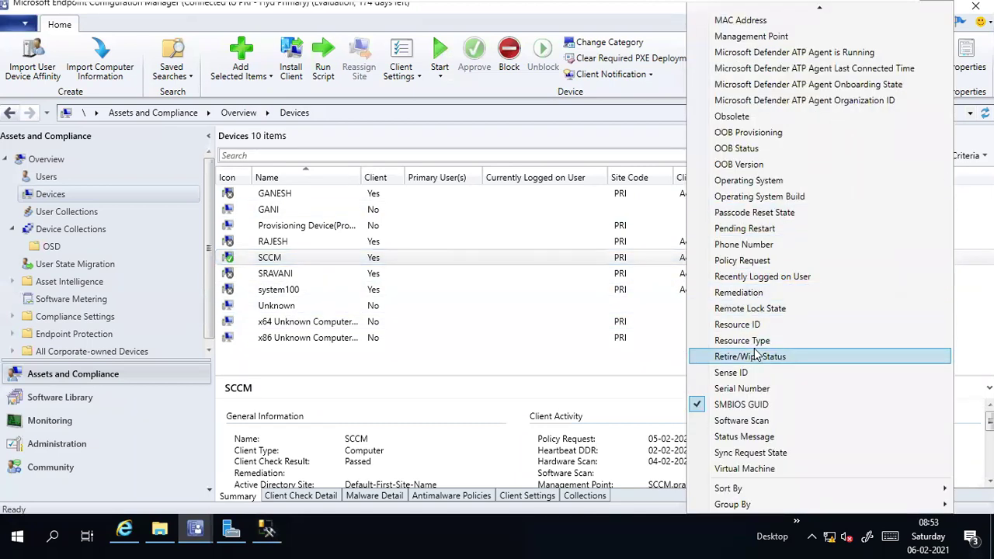
{"action": "scroll", "coordinate": [757, 356], "scroll_direction": "up", "scroll_amount": 10}
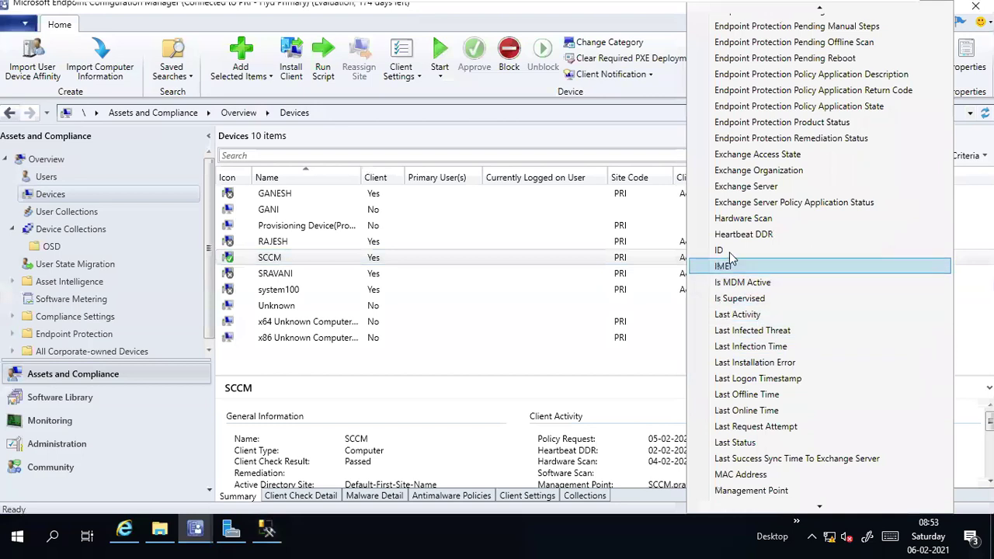
{"action": "left_click", "coordinate": [728, 252]}
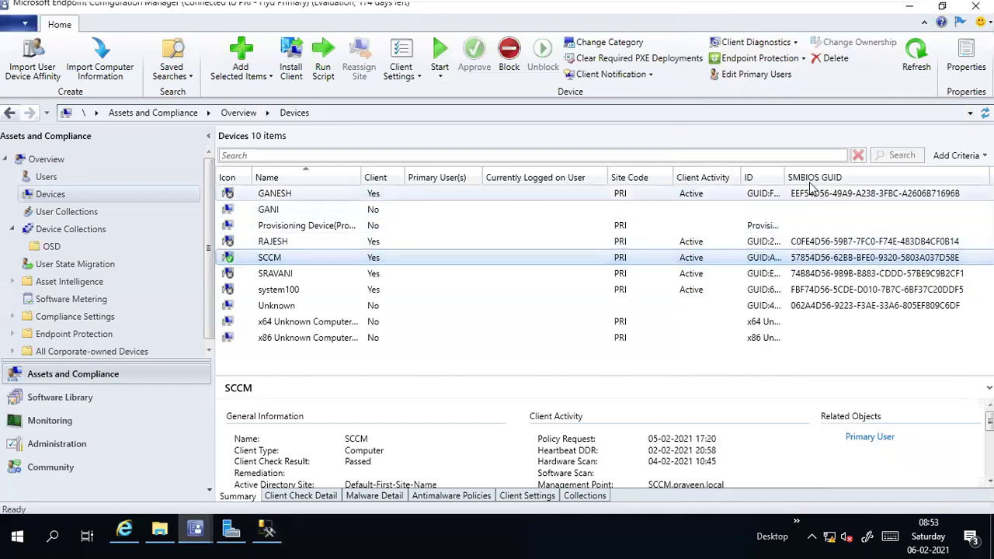
{"action": "left_click_drag", "start_coordinate": [783, 180], "coordinate": [986, 179]}
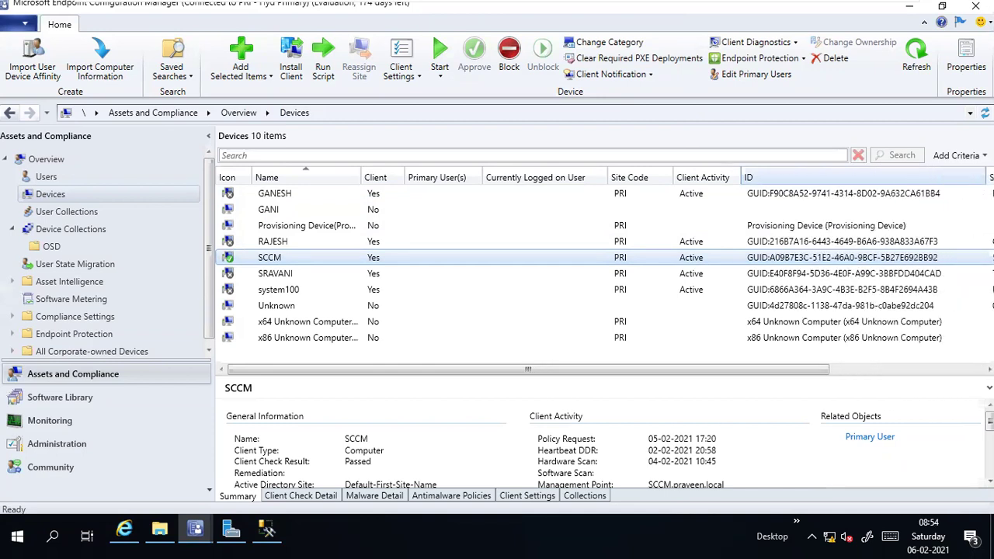
{"action": "left_click_drag", "start_coordinate": [711, 372], "coordinate": [605, 373]}
Step: Search the web for 'sccm clint for workgroup' and open the second result's article
{"action": "mouse_move", "coordinate": [679, 8]}
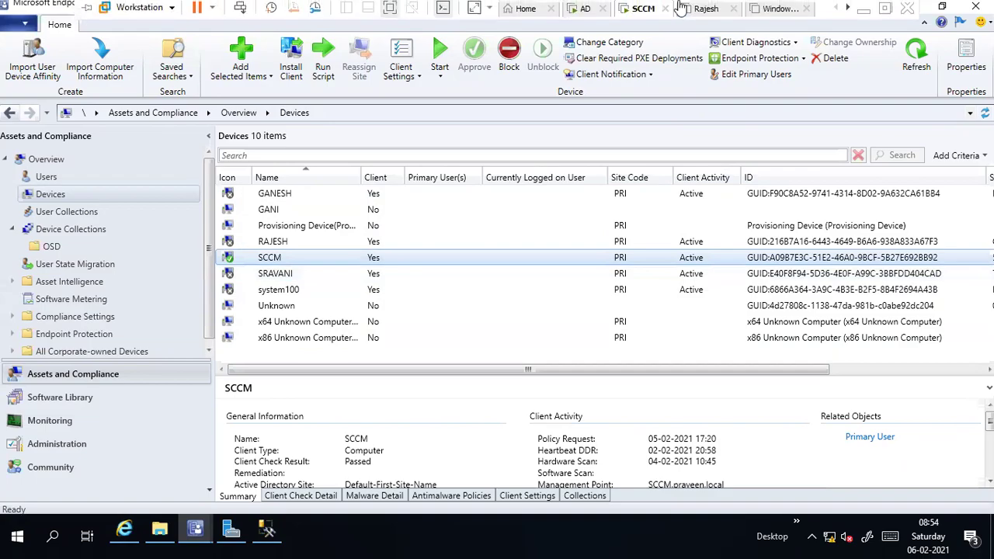
{"action": "left_click", "coordinate": [866, 9]}
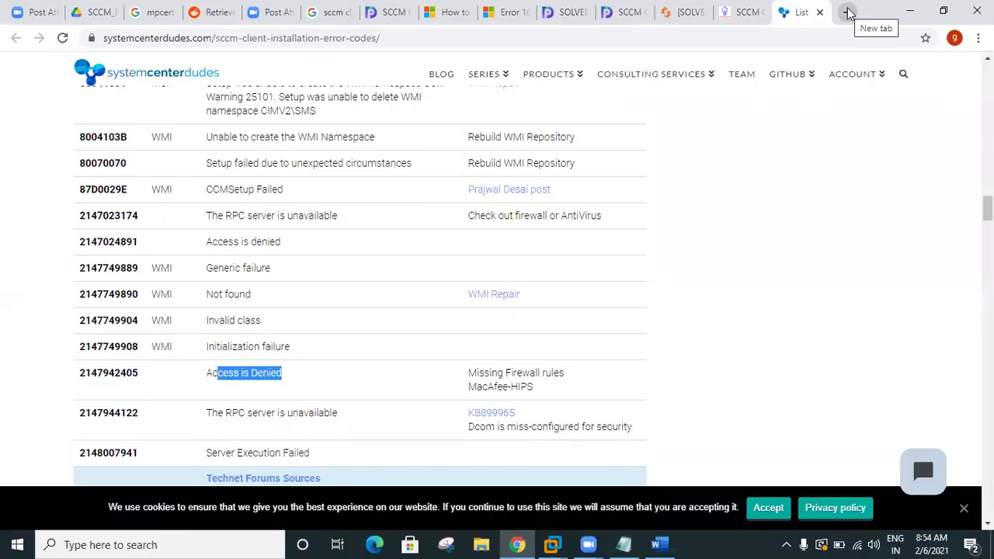
{"action": "left_click", "coordinate": [849, 14]}
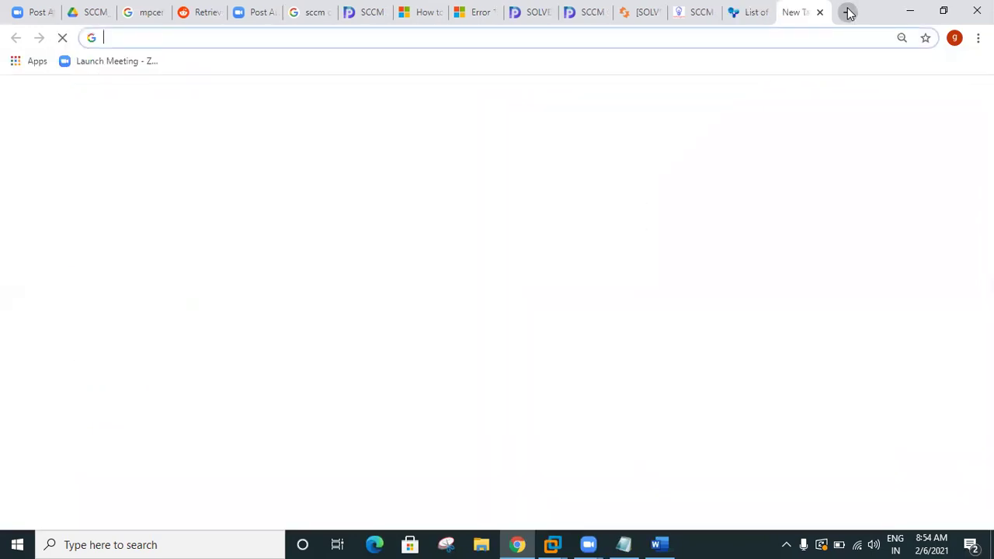
{"action": "type", "text": "sccm cl"}
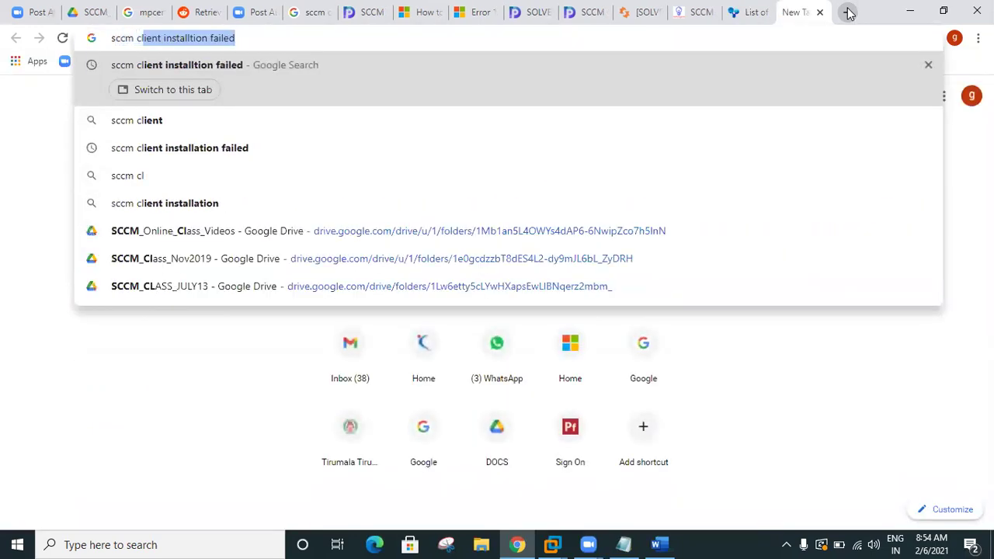
{"action": "type", "text": "int f"}
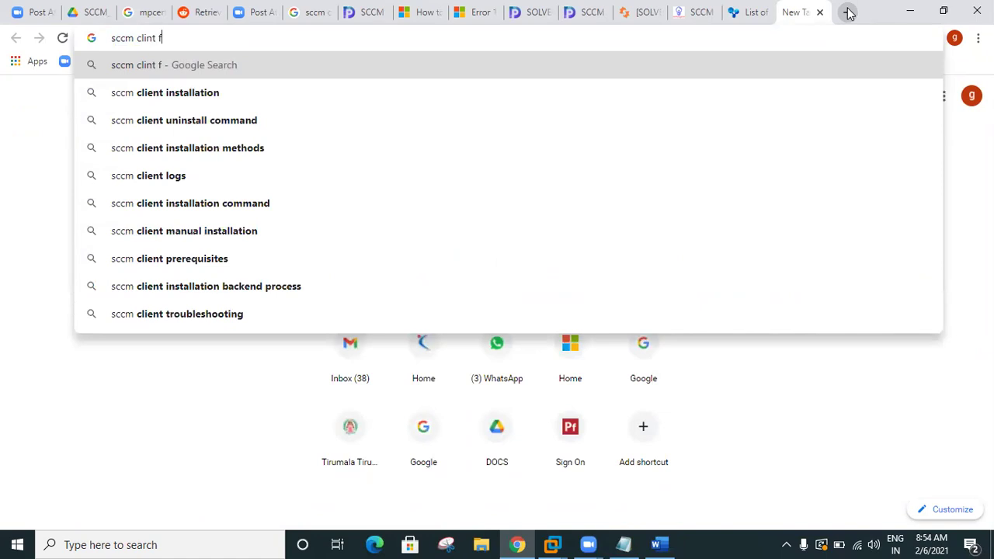
{"action": "type", "text": "or workgroup"}
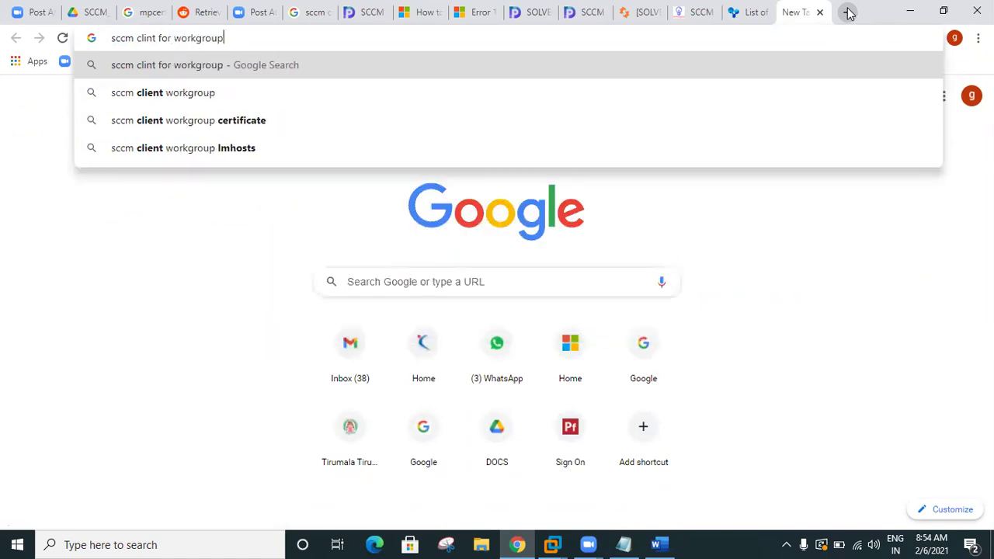
{"action": "key", "text": "Return"}
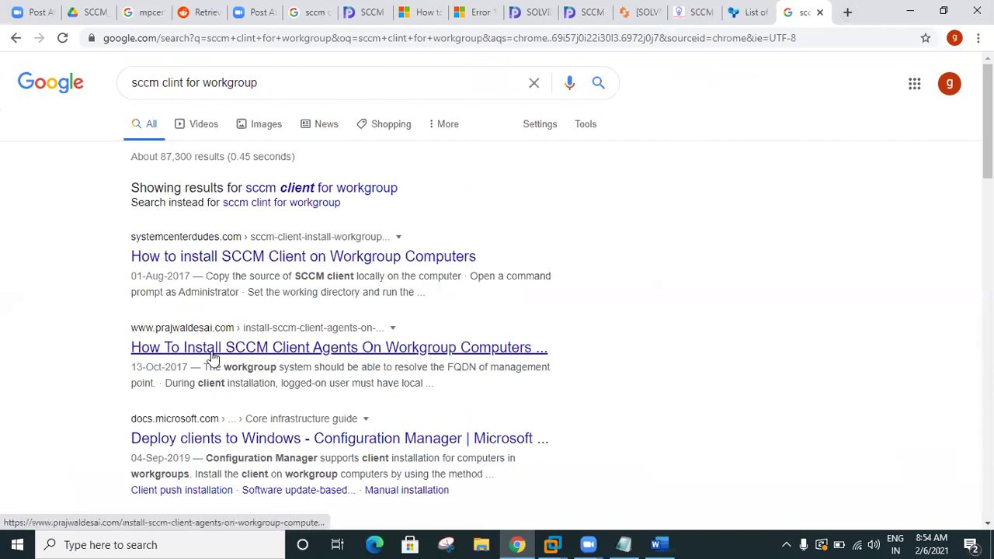
{"action": "right_click", "coordinate": [214, 362]}
{"action": "left_click", "coordinate": [264, 371]}
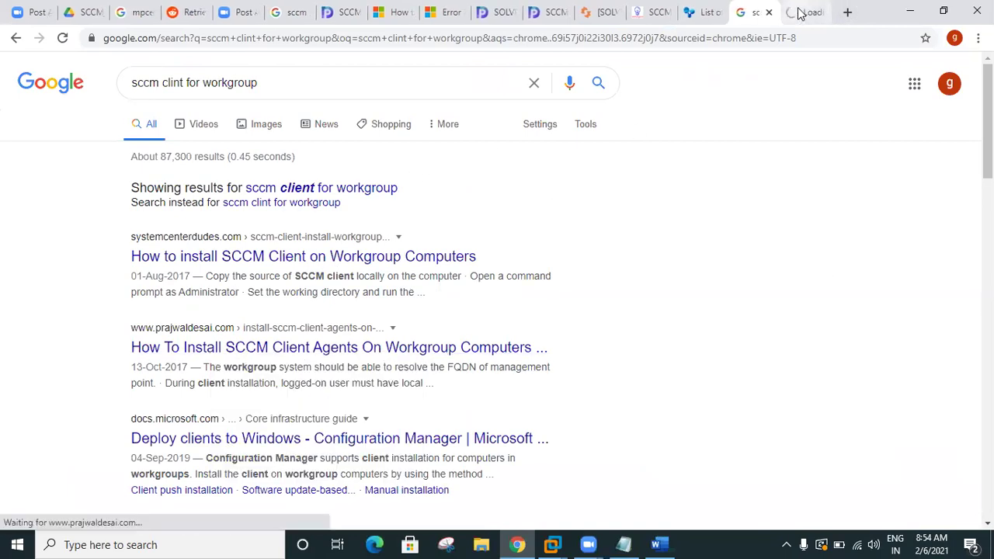
{"action": "left_click", "coordinate": [800, 12]}
Step: Select the /mp and DNS suffix parameters in the ccmsetup usage box, then return to the SCCM VM
{"action": "scroll", "coordinate": [412, 370], "scroll_direction": "down", "scroll_amount": 3}
{"action": "scroll", "coordinate": [412, 373], "scroll_direction": "down", "scroll_amount": 13}
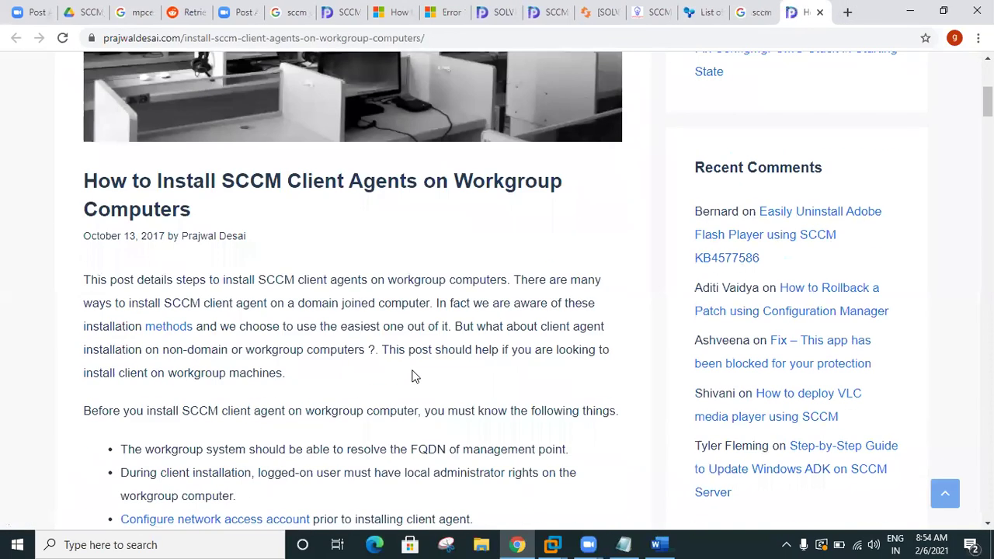
{"action": "scroll", "coordinate": [417, 366], "scroll_direction": "down", "scroll_amount": 3}
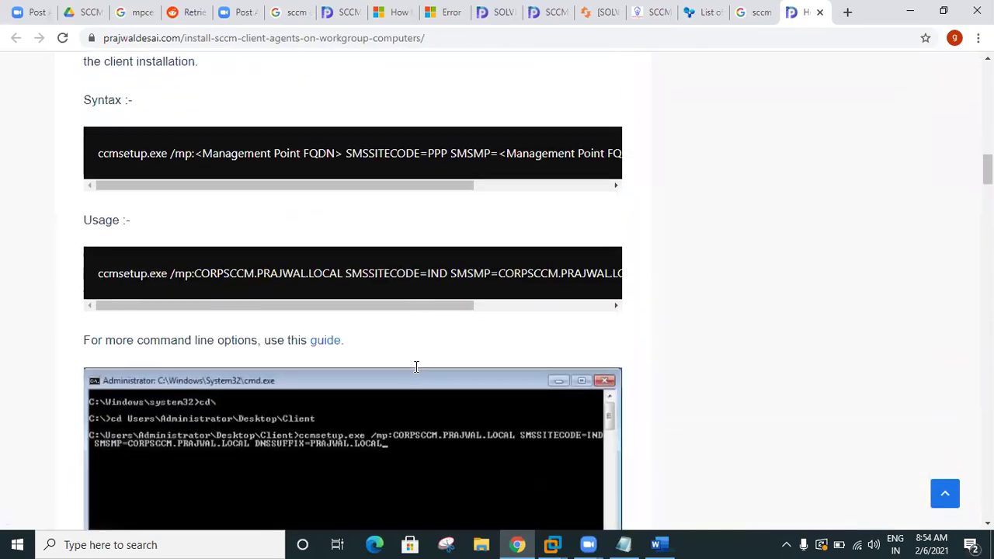
{"action": "left_click_drag", "start_coordinate": [107, 272], "coordinate": [644, 279]}
{"action": "left_click_drag", "start_coordinate": [474, 305], "coordinate": [337, 328]}
{"action": "left_click", "coordinate": [184, 284]}
{"action": "left_click_drag", "start_coordinate": [171, 272], "coordinate": [588, 315]}
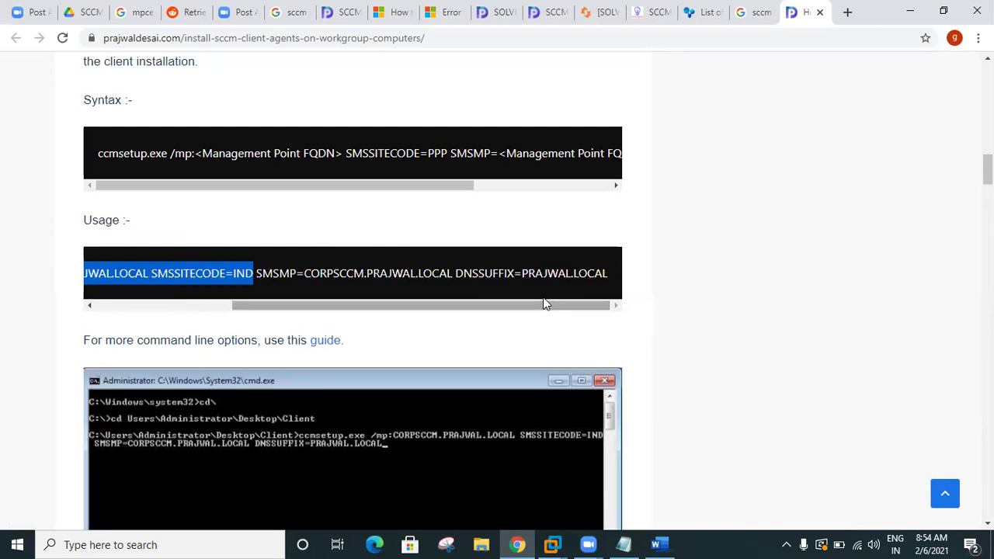
{"action": "left_click_drag", "start_coordinate": [449, 273], "coordinate": [614, 289]}
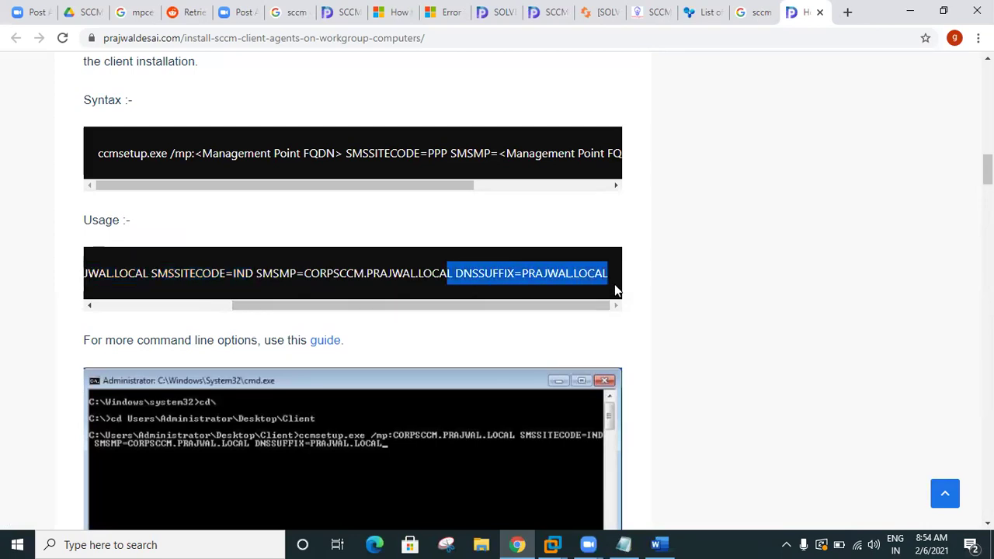
{"action": "left_click", "coordinate": [551, 544]}
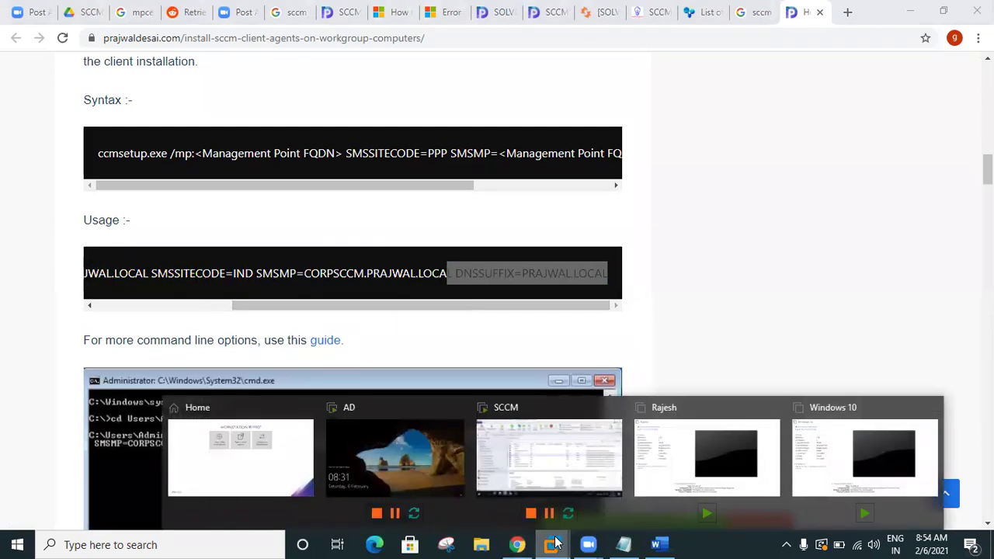
{"action": "left_click", "coordinate": [527, 478]}
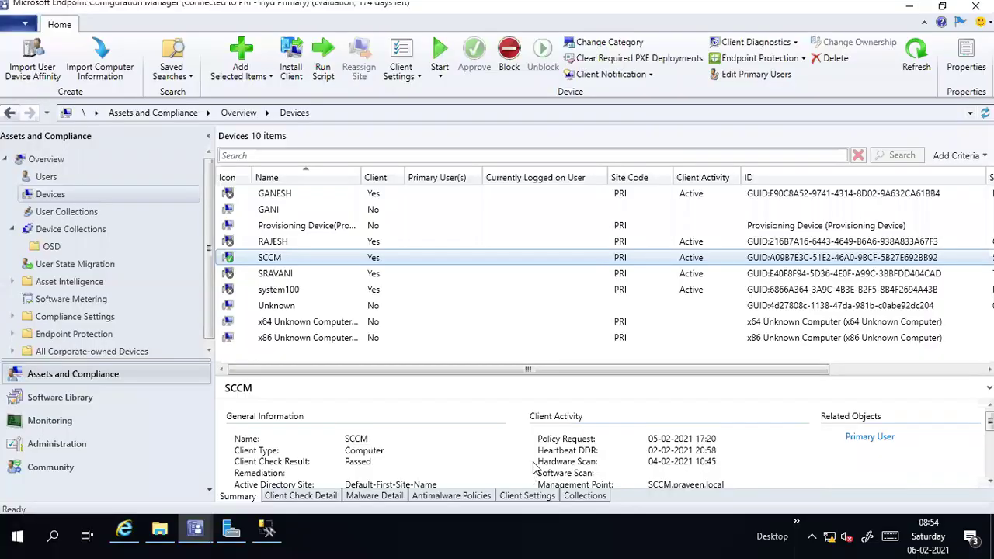
Step: Review the action menus for the SCCM and system100 devices, then go to Administration
{"action": "right_click", "coordinate": [272, 261]}
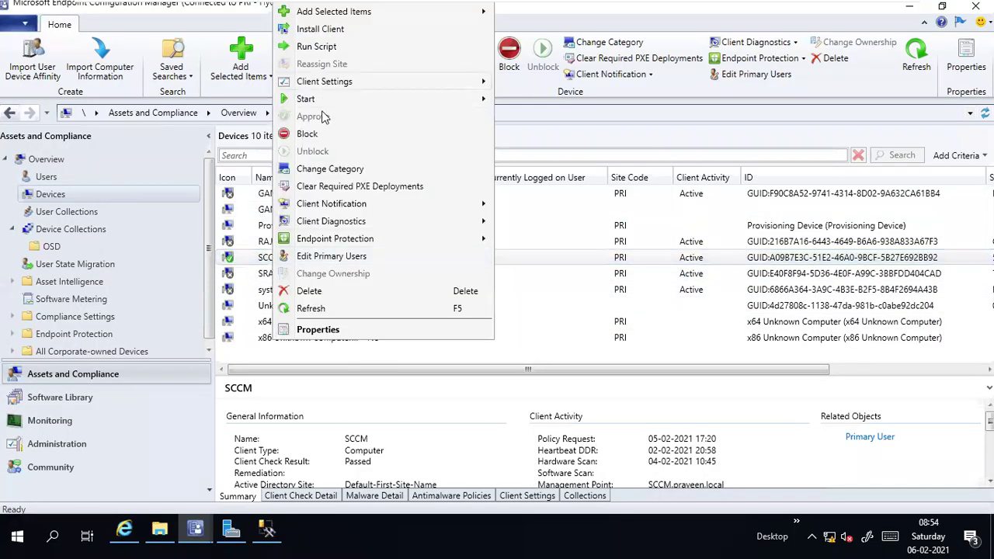
{"action": "left_click", "coordinate": [708, 289]}
{"action": "left_click", "coordinate": [707, 289]}
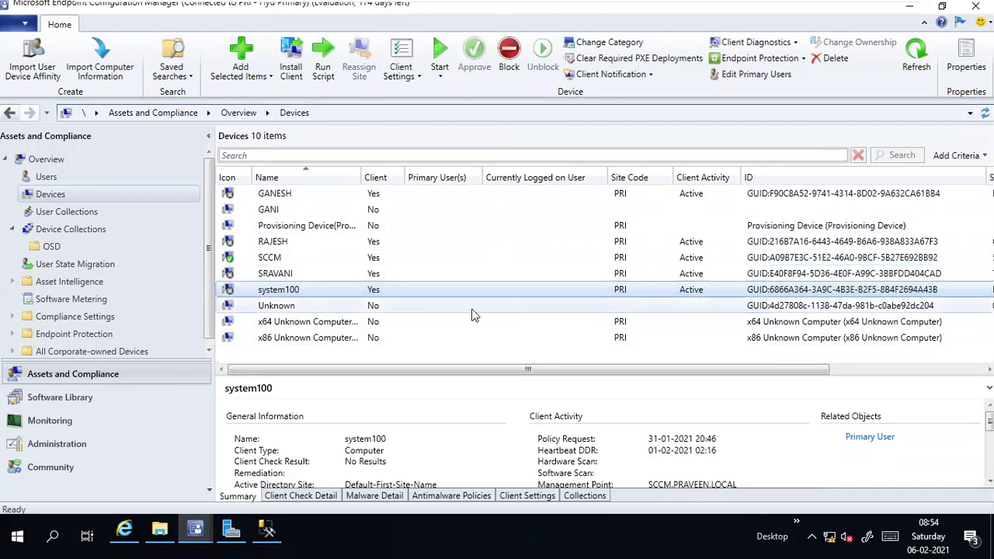
{"action": "right_click", "coordinate": [278, 292]}
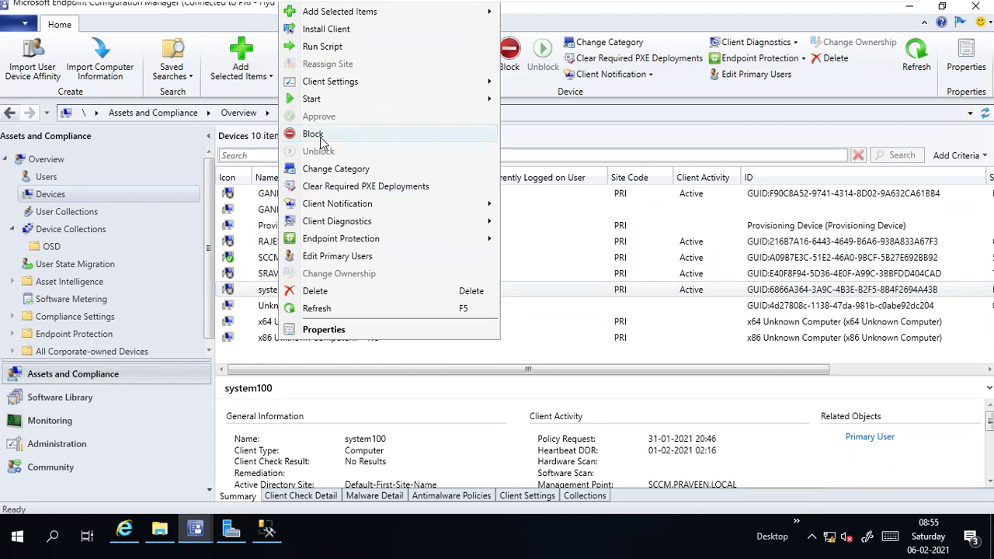
{"action": "left_click", "coordinate": [763, 291]}
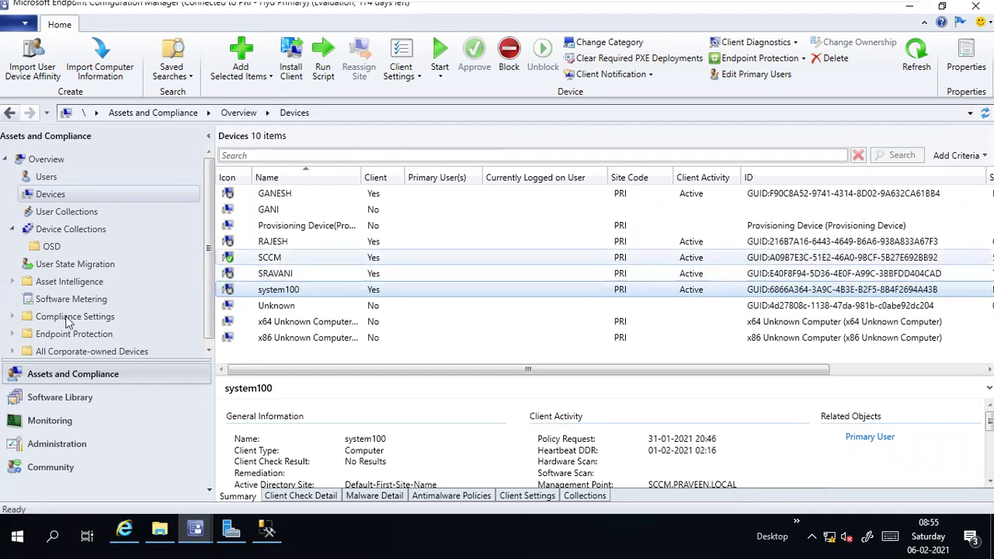
{"action": "left_click", "coordinate": [43, 444]}
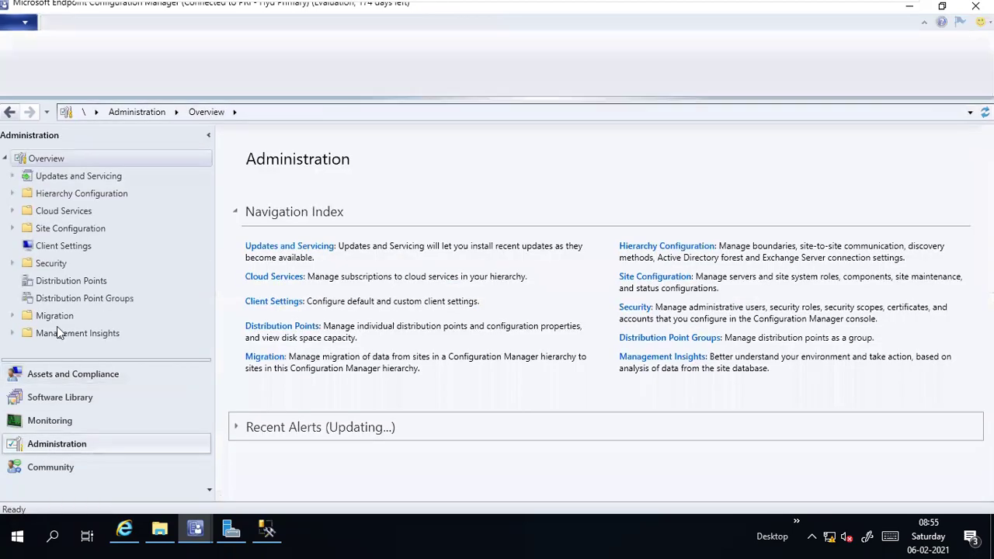
Step: Check Hierarchy Settings' Client Approval and Conflicting Records tab unchanged, then return to Devices
{"action": "left_click", "coordinate": [70, 229]}
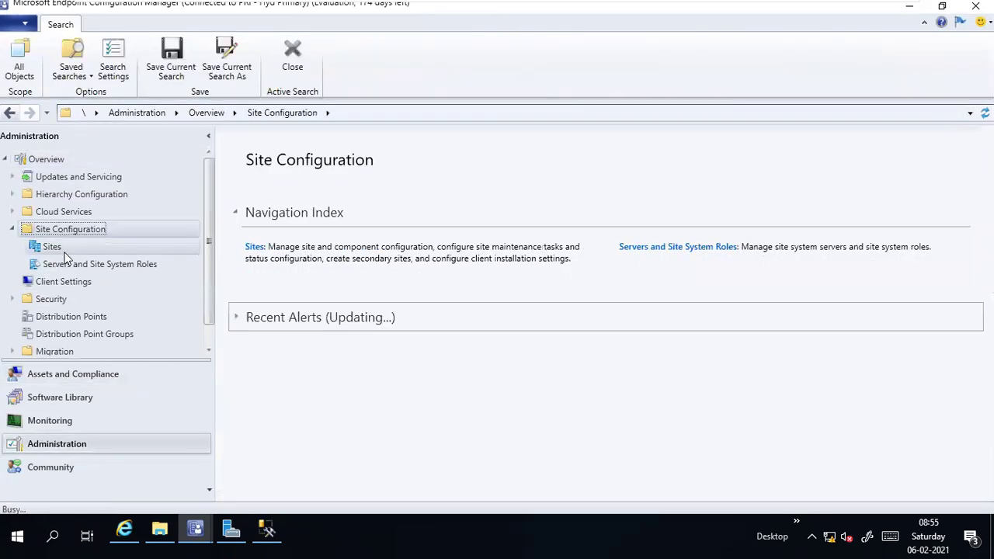
{"action": "left_click", "coordinate": [53, 247]}
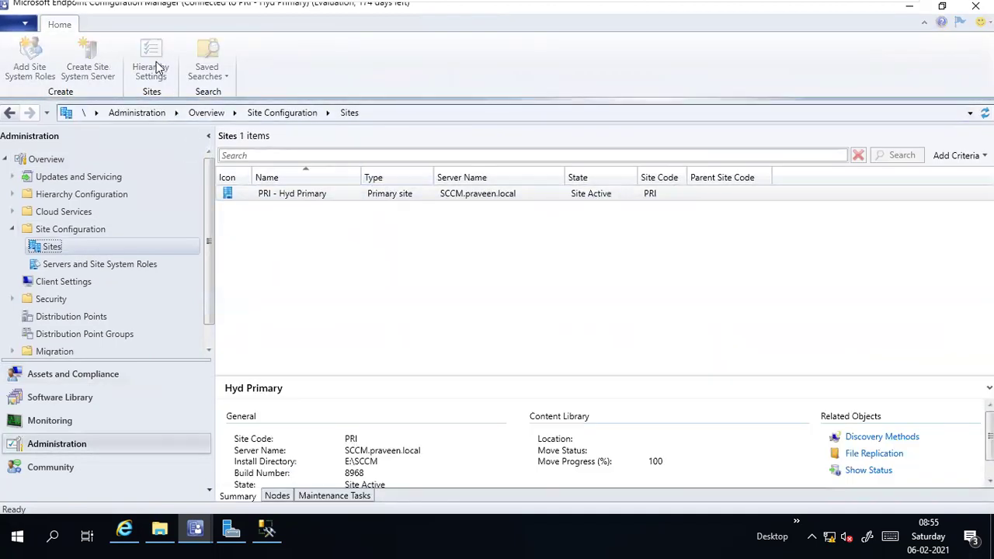
{"action": "left_click", "coordinate": [70, 70]}
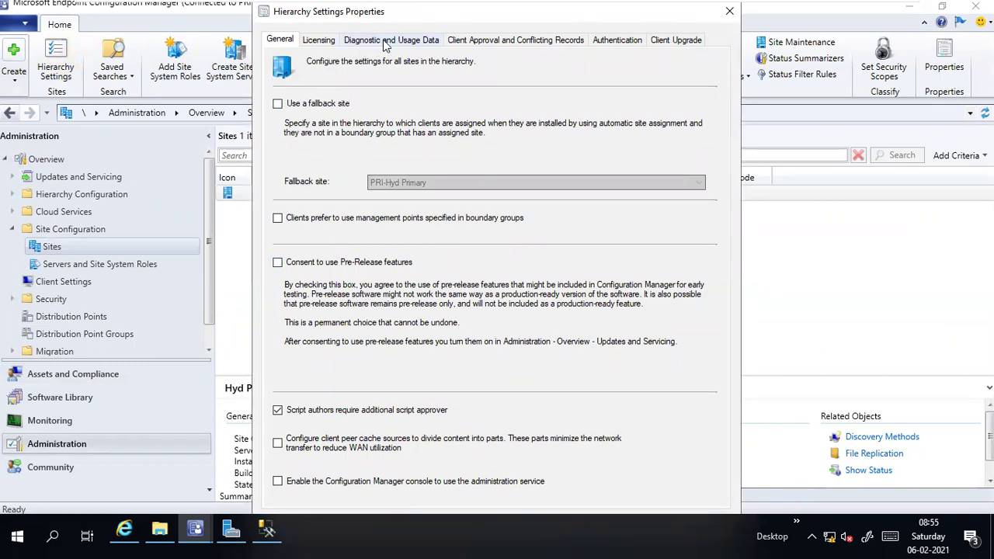
{"action": "left_click", "coordinate": [475, 40]}
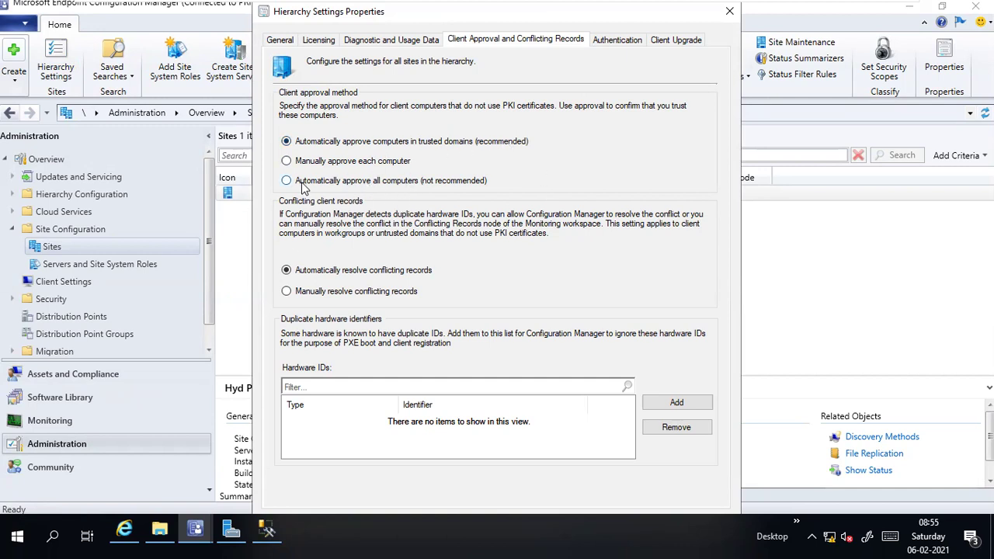
{"action": "left_click", "coordinate": [728, 10]}
{"action": "left_click", "coordinate": [70, 376]}
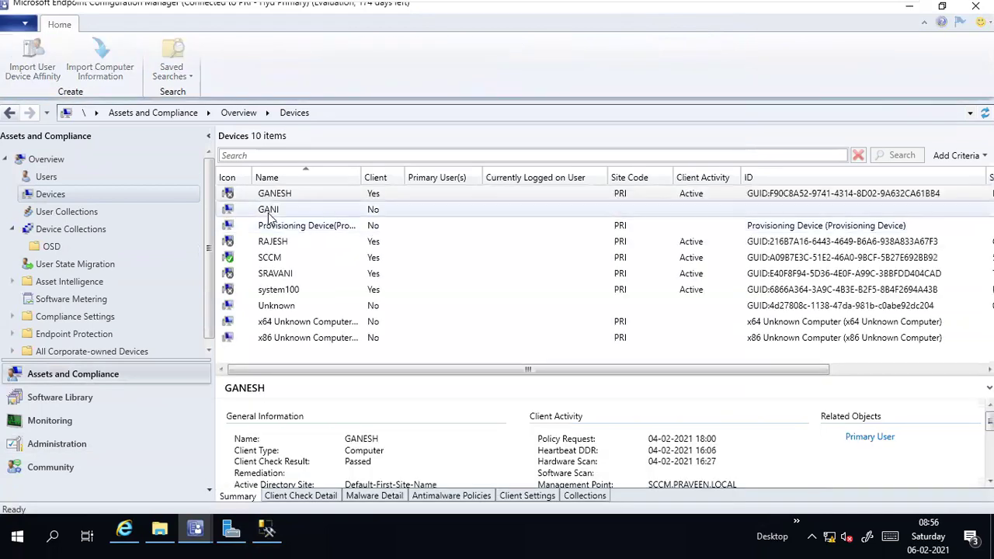
Step: Open the action menu for the device whose Client column shows No
{"action": "right_click", "coordinate": [268, 216]}
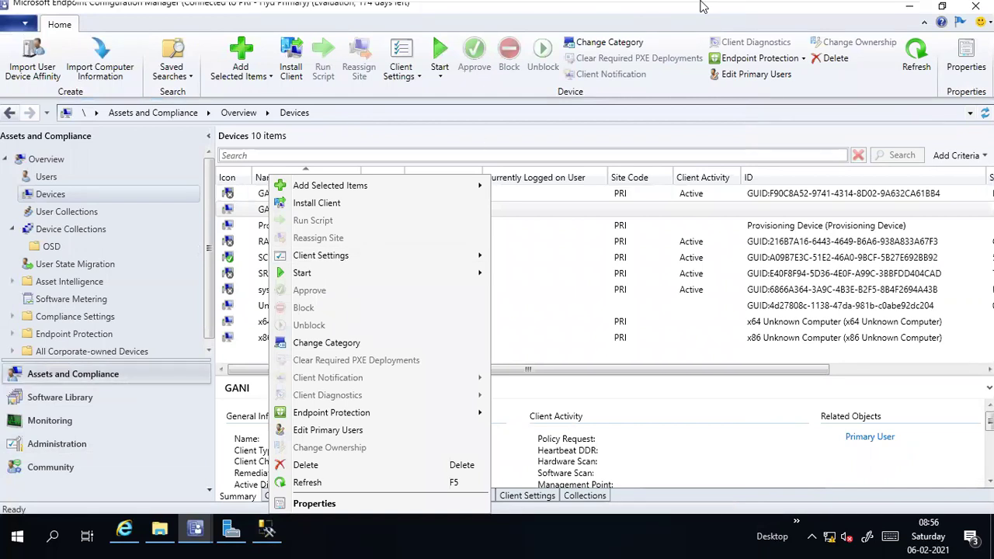
Step: Back in Chrome, scroll the ccmsetup usage command back to its beginning
{"action": "mouse_move", "coordinate": [706, 6]}
{"action": "left_click", "coordinate": [866, 9]}
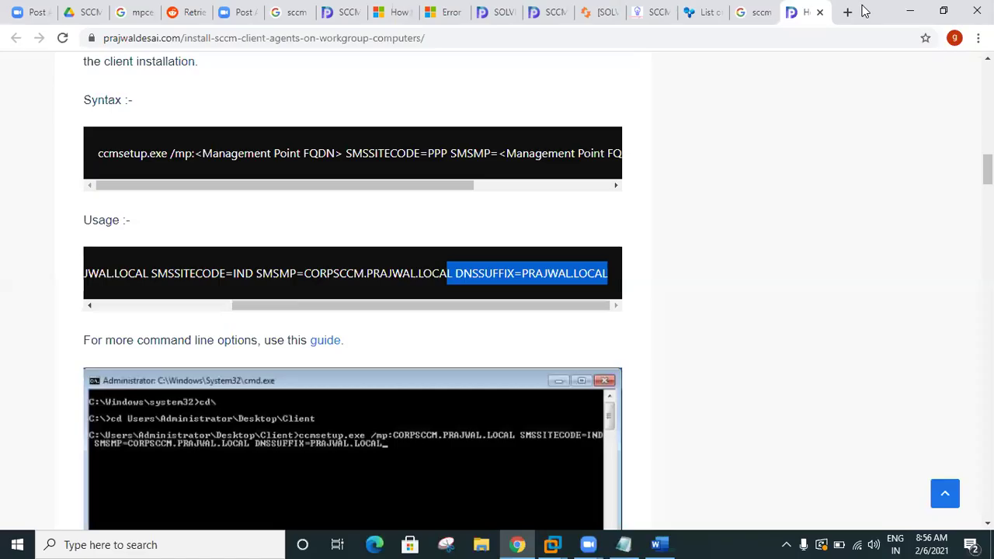
{"action": "left_click_drag", "start_coordinate": [285, 306], "coordinate": [49, 311]}
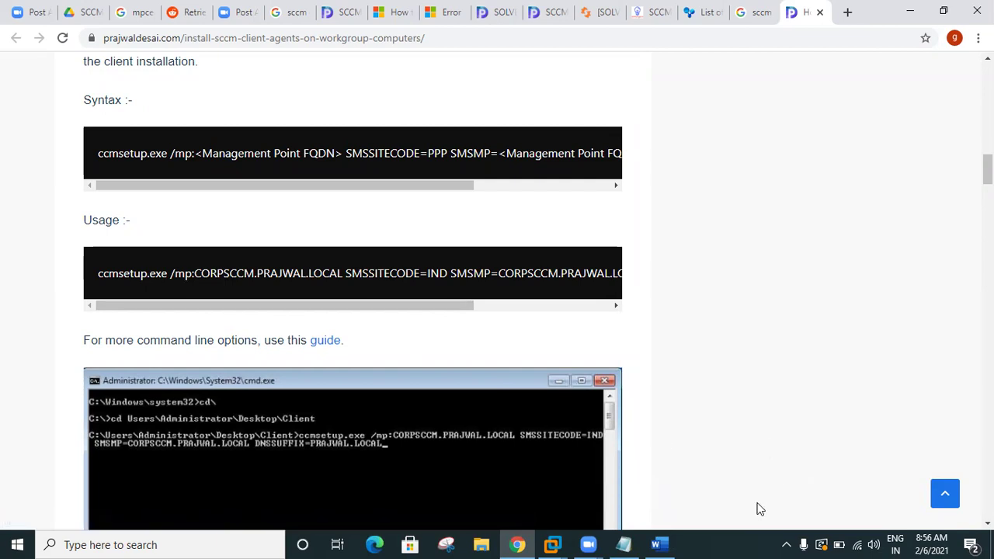
Step: Back on the SCCM VM, dismiss the device actions list, collapse Device Collections and select the SCCM device
{"action": "mouse_move", "coordinate": [556, 542]}
{"action": "left_click", "coordinate": [544, 466]}
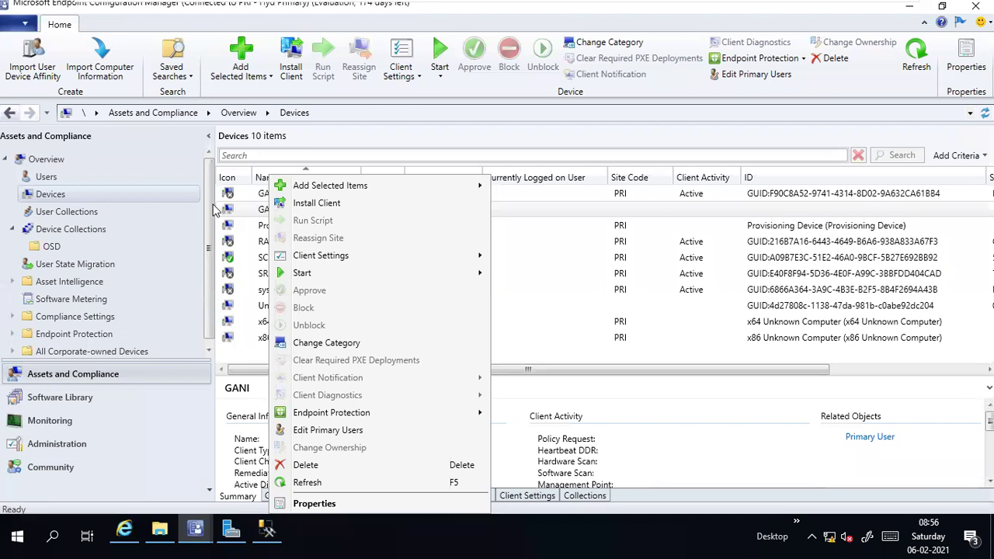
{"action": "left_click", "coordinate": [214, 241]}
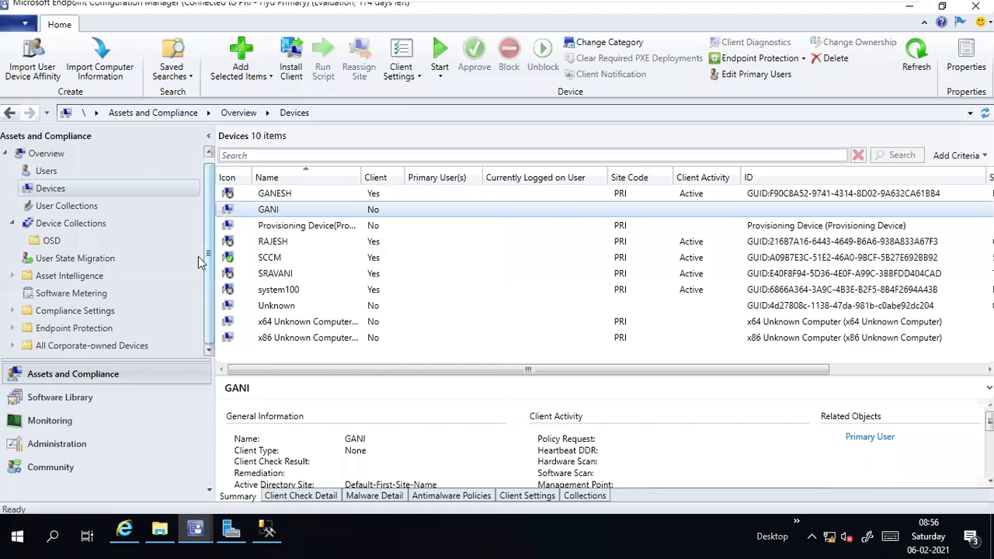
{"action": "left_click", "coordinate": [12, 224]}
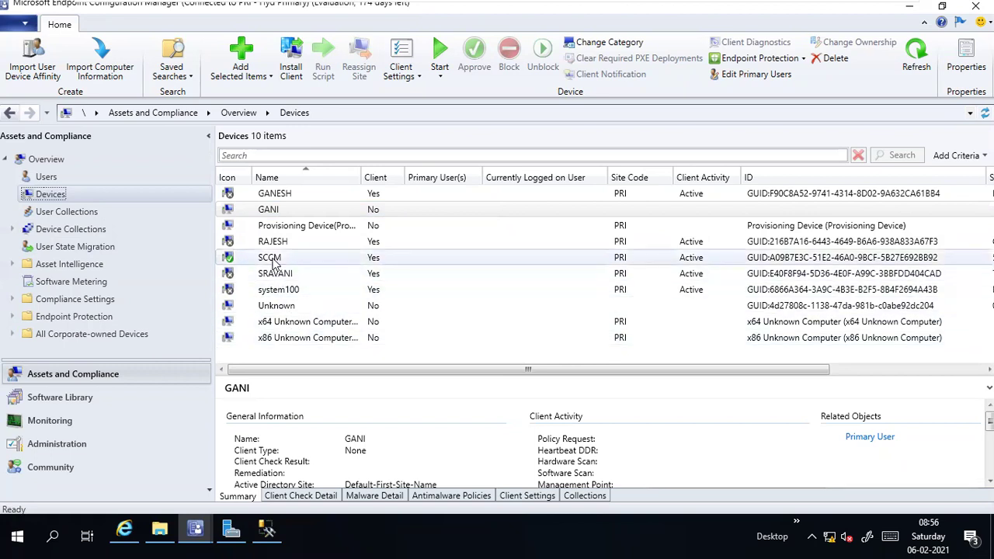
{"action": "left_click", "coordinate": [271, 259]}
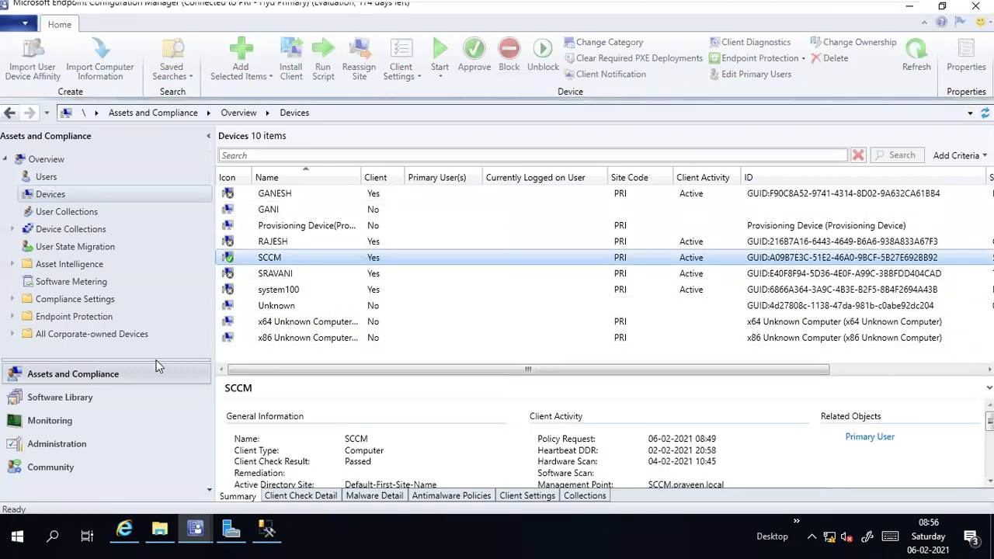
{"action": "left_click", "coordinate": [286, 244]}
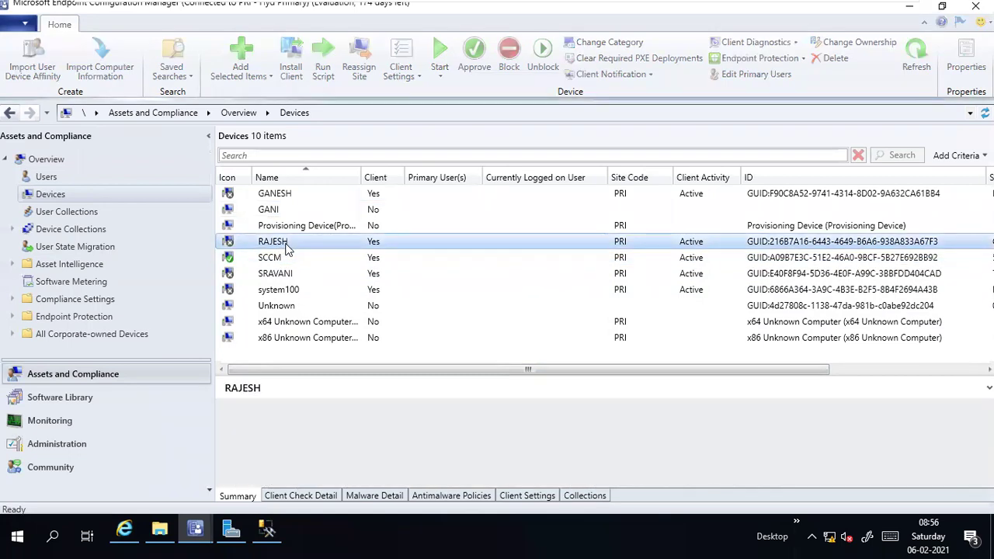
{"action": "left_click", "coordinate": [284, 258]}
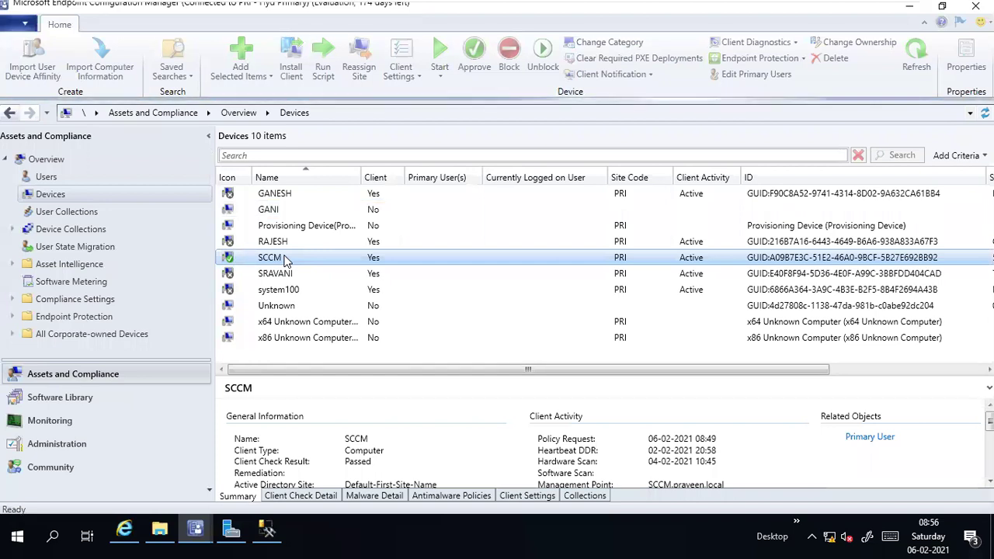
{"action": "left_click_drag", "start_coordinate": [299, 376], "coordinate": [303, 363]}
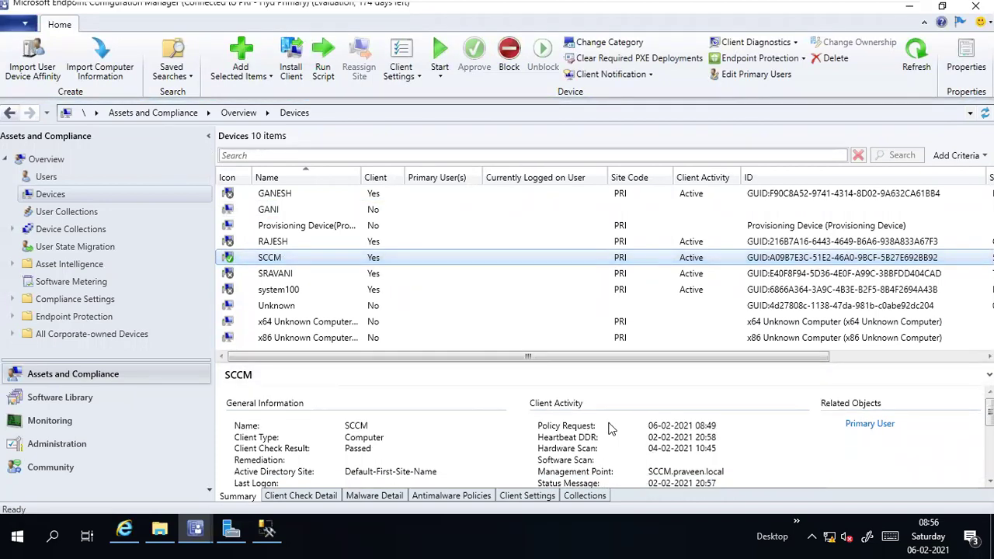
{"action": "left_click", "coordinate": [649, 432]}
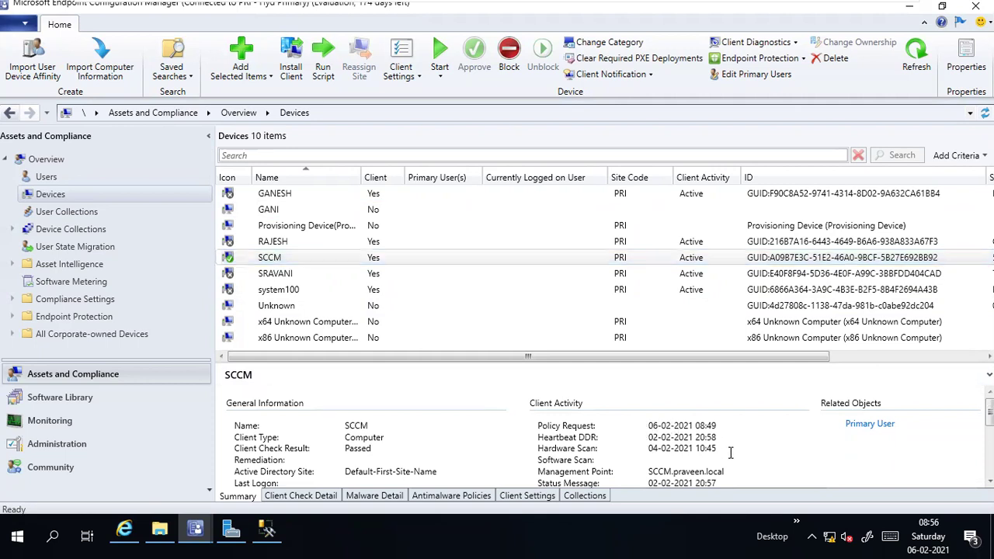
{"action": "left_click_drag", "start_coordinate": [728, 451], "coordinate": [626, 422]}
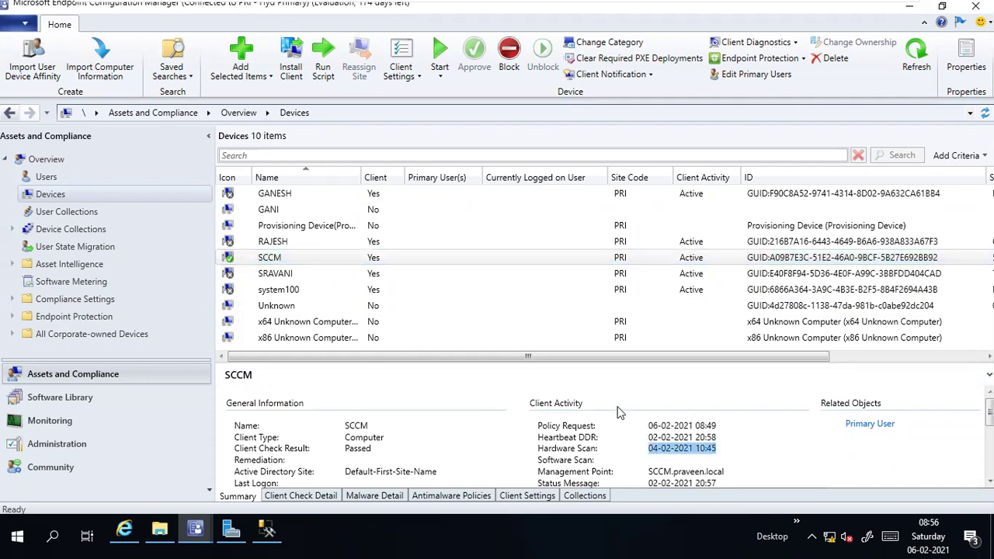
{"action": "left_click", "coordinate": [644, 427]}
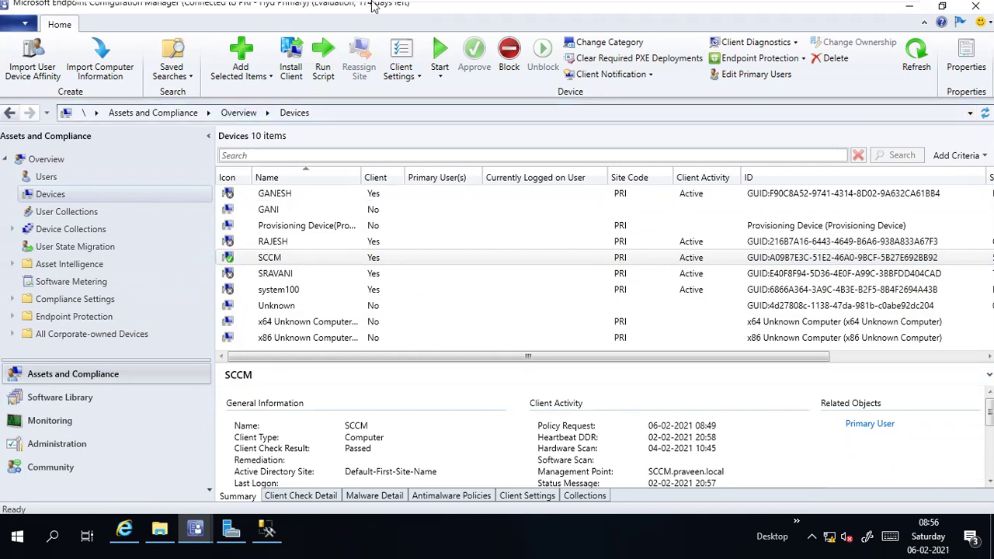
{"action": "mouse_move", "coordinate": [374, 5]}
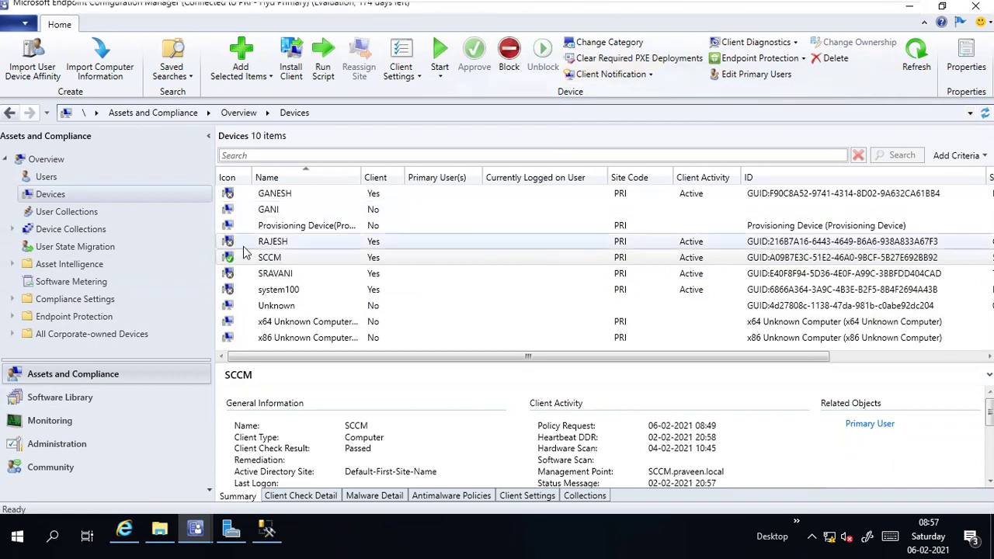
{"action": "left_click", "coordinate": [304, 257]}
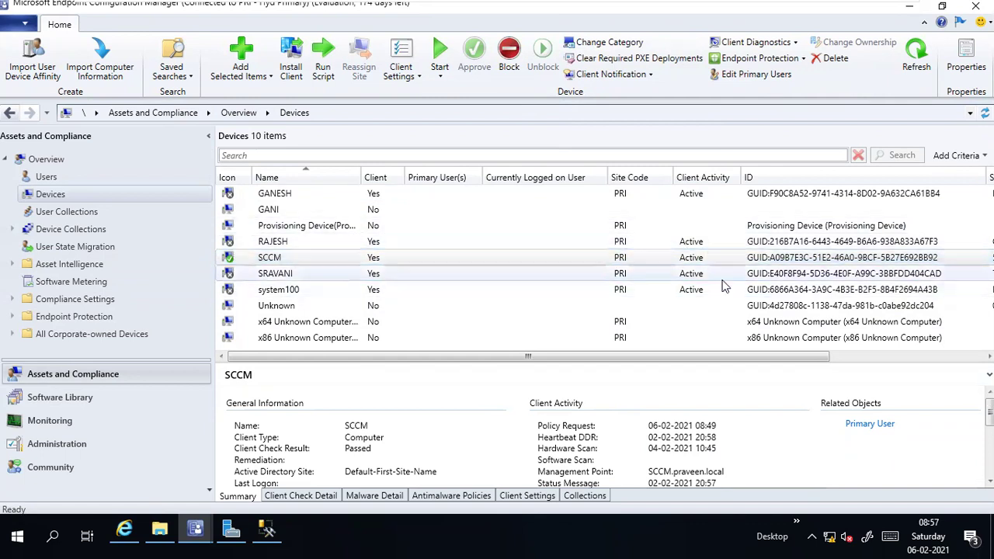
{"action": "left_click", "coordinate": [12, 230]}
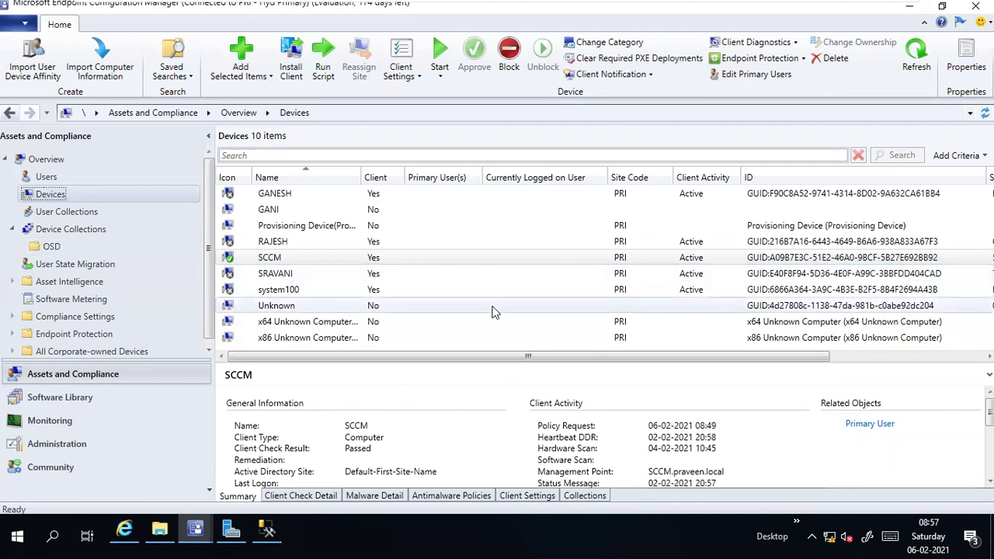
{"action": "mouse_move", "coordinate": [817, 4]}
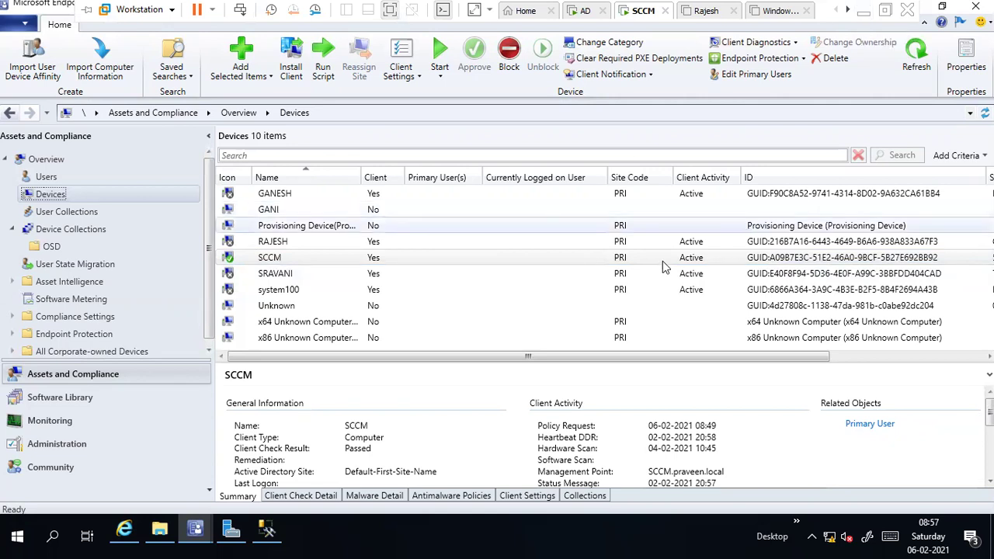
{"action": "mouse_move", "coordinate": [769, 4]}
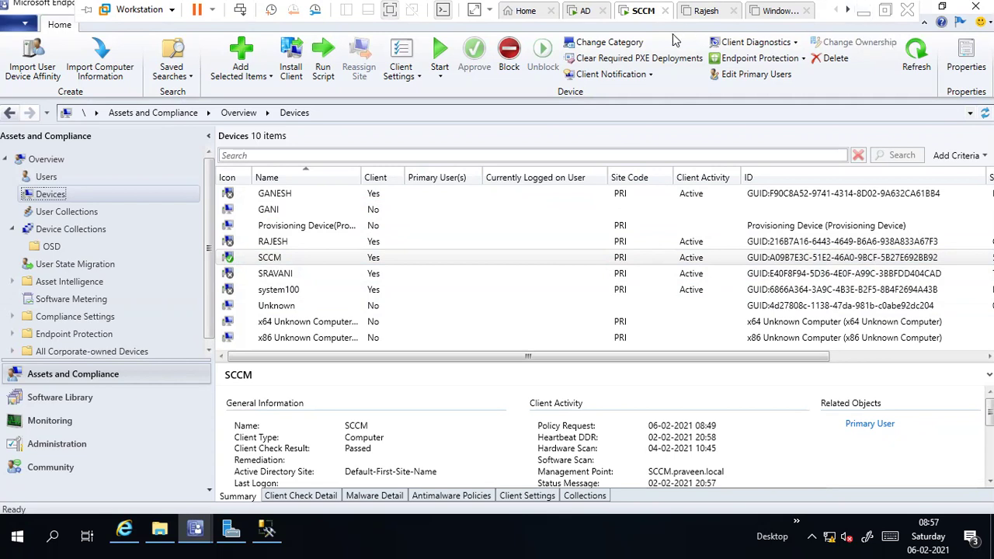
Step: Power on the Rajesh virtual machine, then return to the SCCM server's console
{"action": "left_click", "coordinate": [703, 13]}
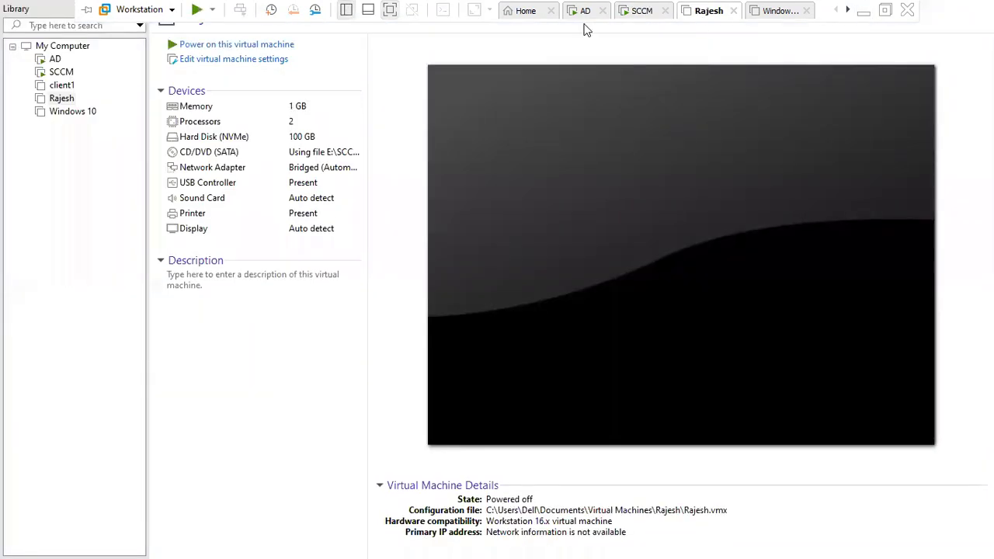
{"action": "left_click", "coordinate": [245, 45]}
{"action": "mouse_move", "coordinate": [671, 9]}
{"action": "left_click", "coordinate": [633, 22]}
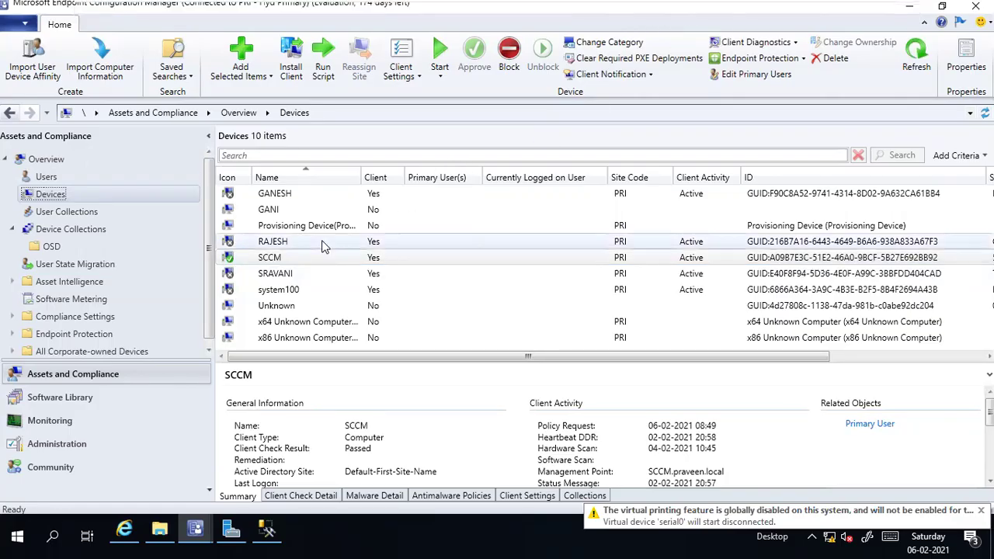
{"action": "left_click", "coordinate": [230, 247]}
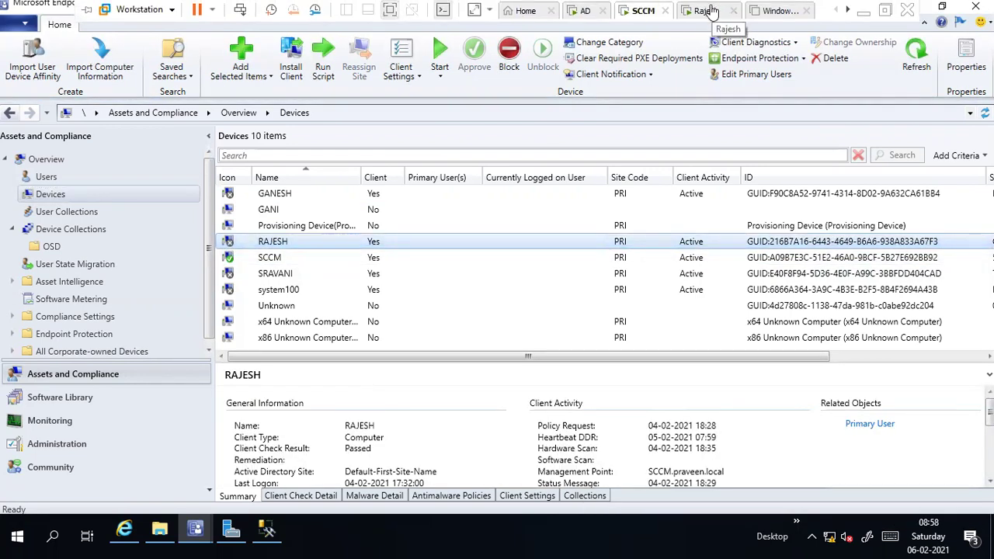
{"action": "left_click", "coordinate": [707, 11]}
{"action": "left_click", "coordinate": [644, 12]}
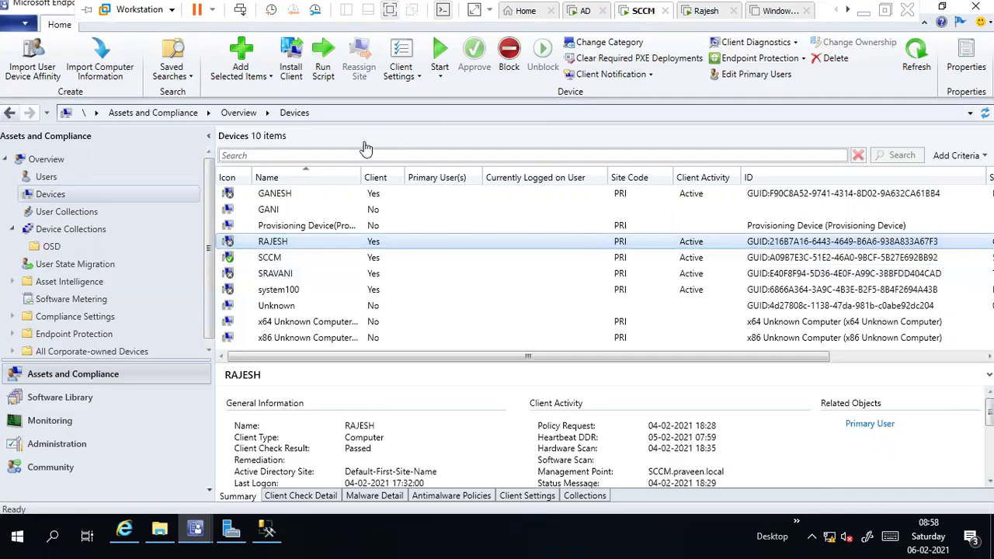
{"action": "left_click", "coordinate": [650, 427]}
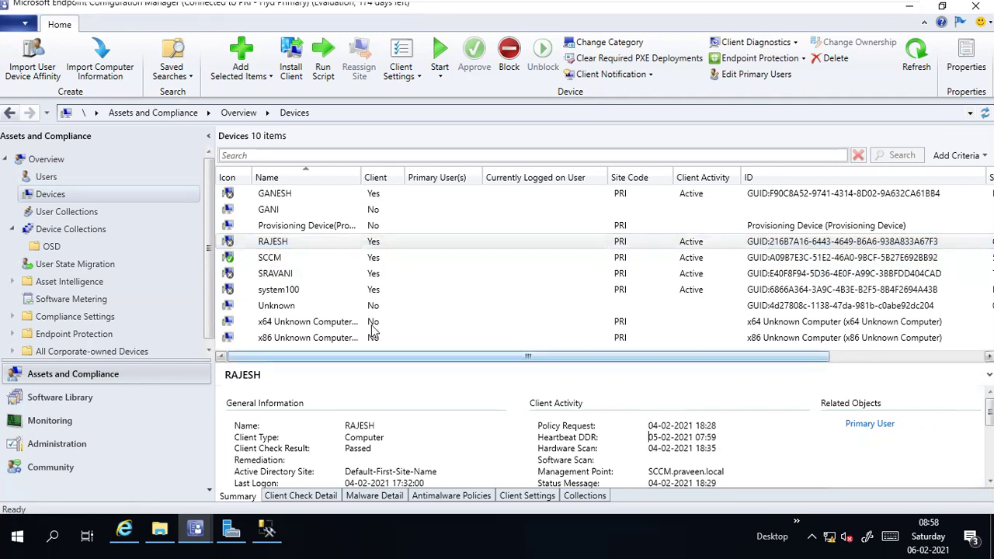
{"action": "left_click", "coordinate": [239, 261]}
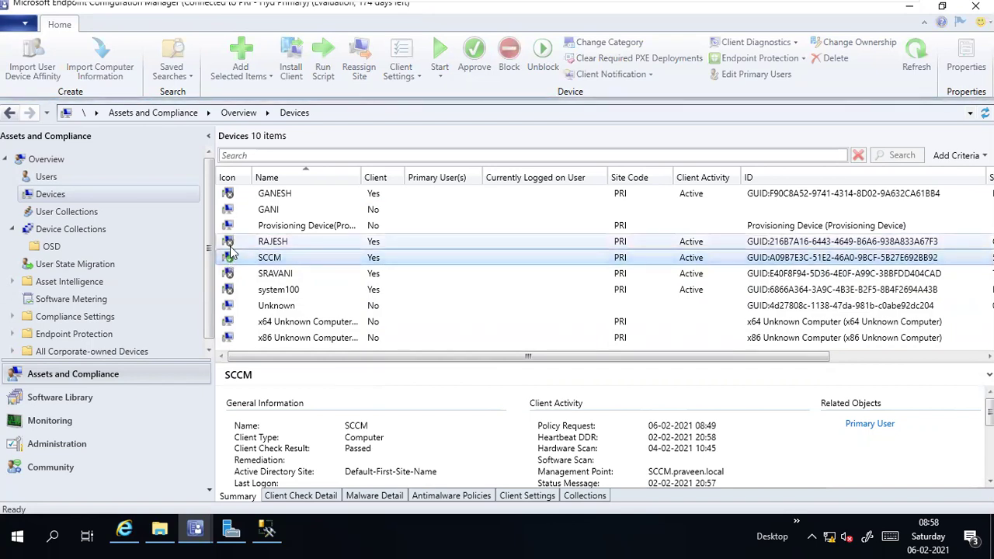
{"action": "left_click", "coordinate": [231, 242]}
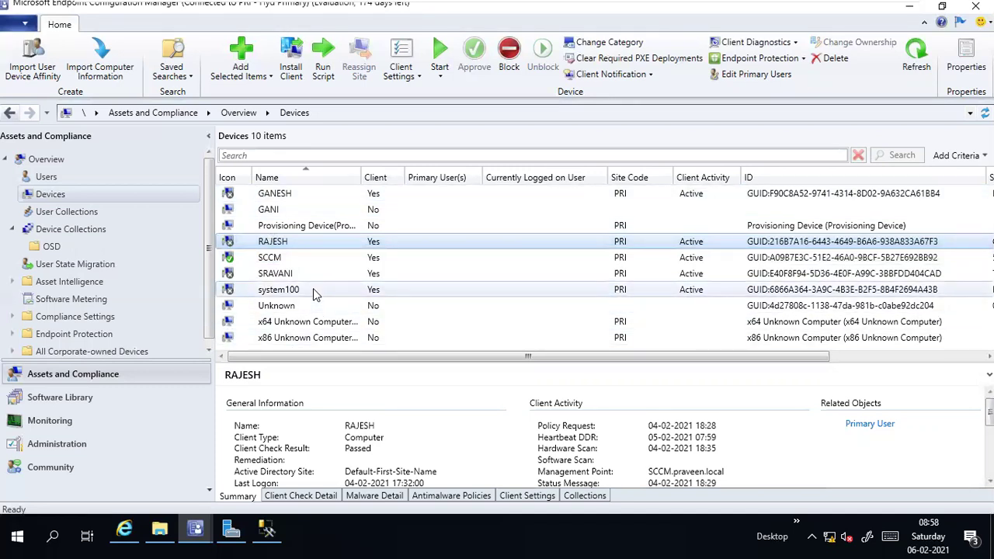
Step: Sign in to the Rajesh VM with the domain administrator's password, then return to SCCM
{"action": "mouse_move", "coordinate": [579, 6]}
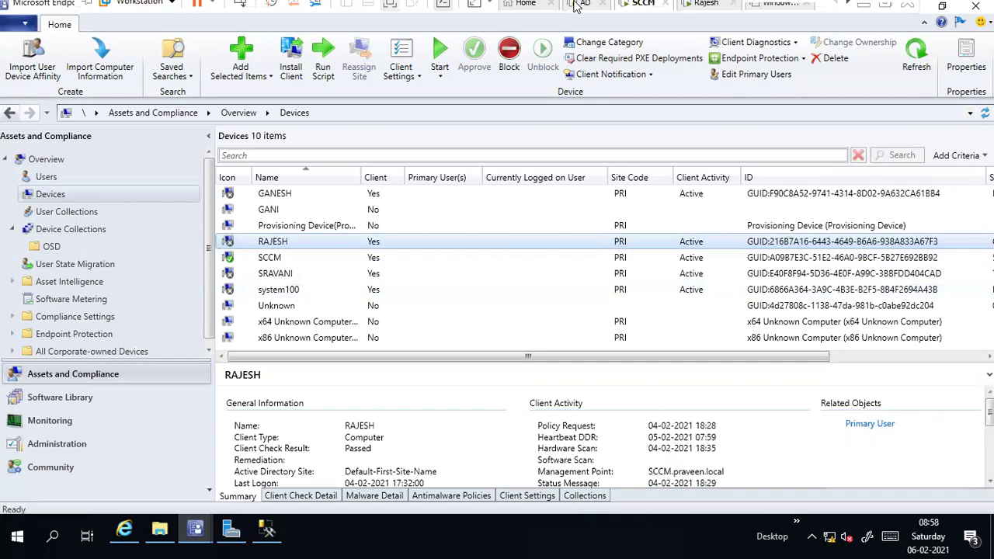
{"action": "left_click", "coordinate": [704, 12]}
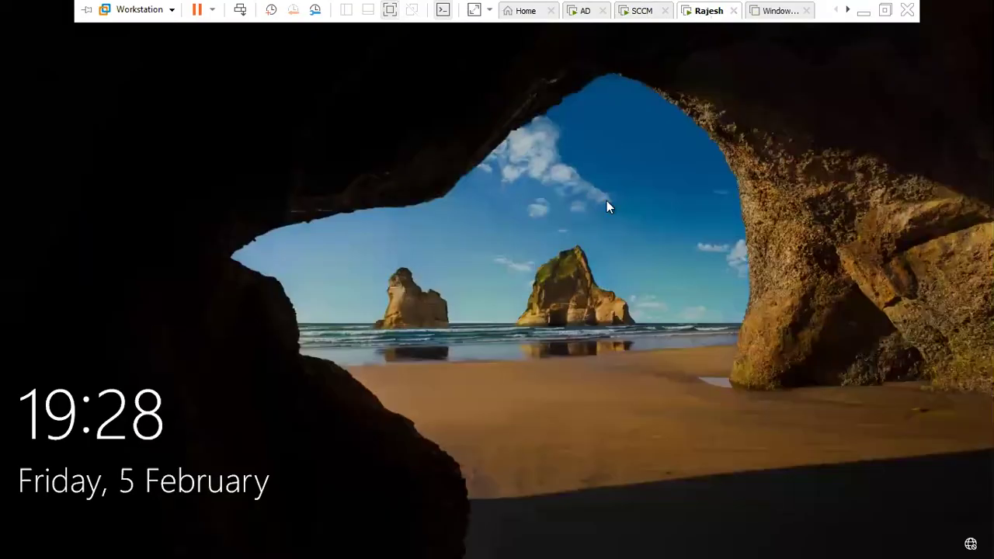
{"action": "left_click", "coordinate": [568, 312]}
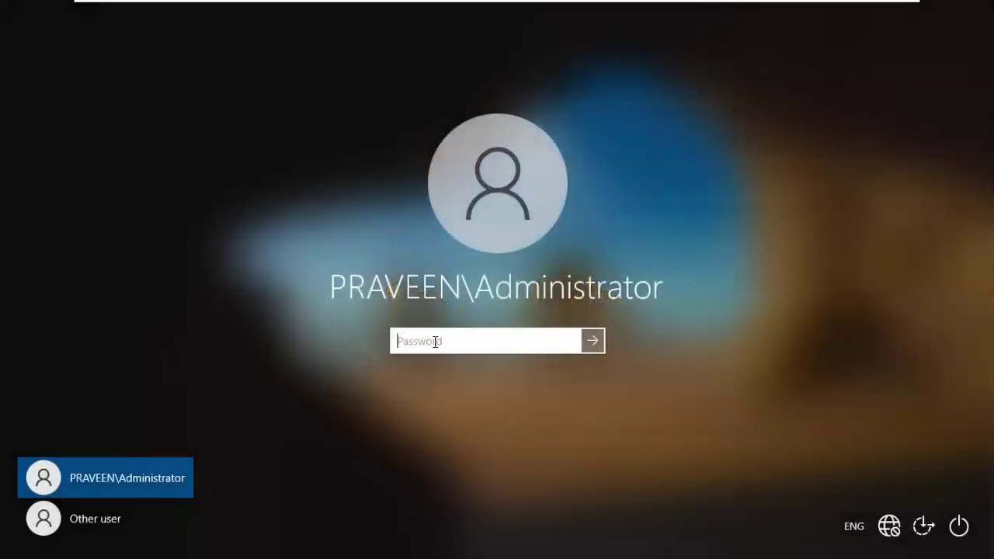
{"action": "type", "text": "•••"}
{"action": "key", "text": "Return"}
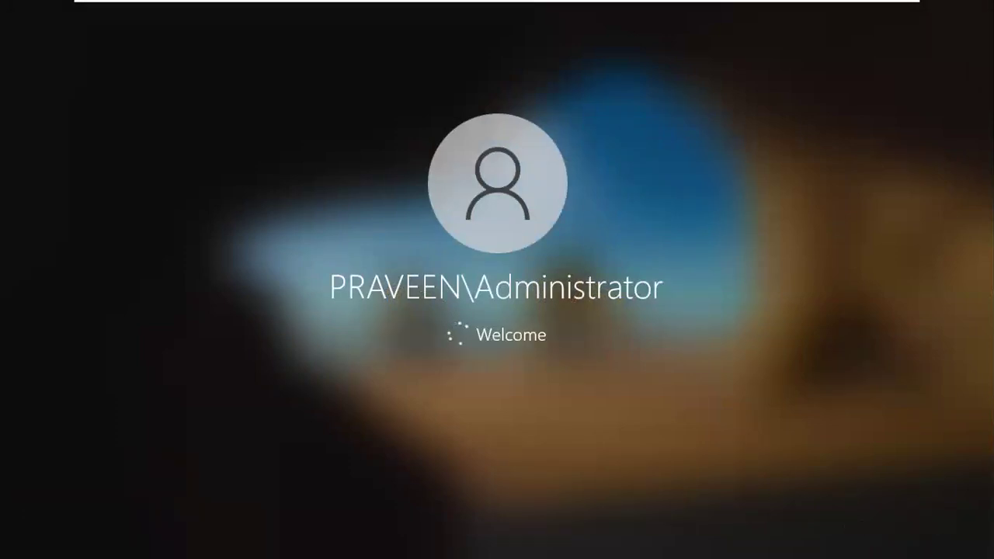
{"action": "mouse_move", "coordinate": [561, 3]}
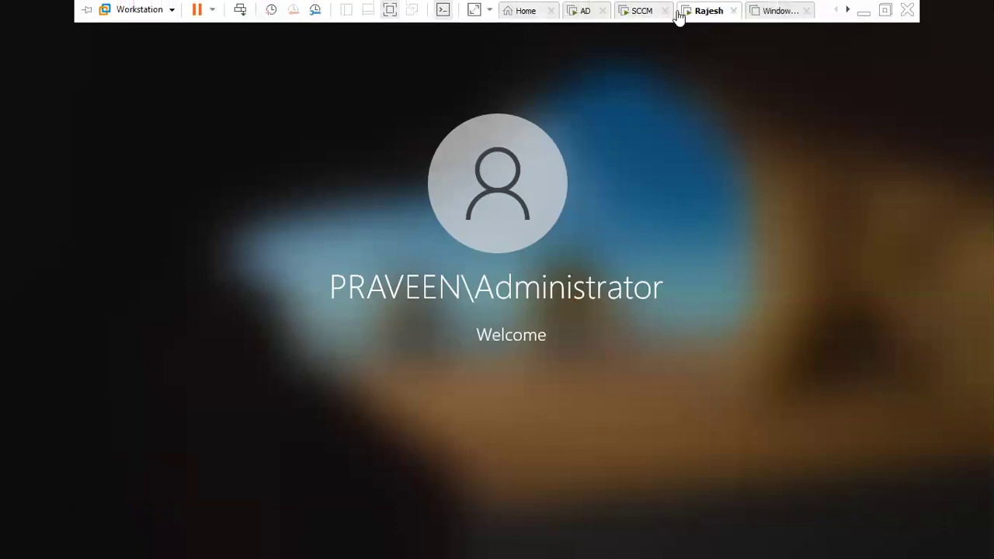
{"action": "left_click", "coordinate": [641, 12]}
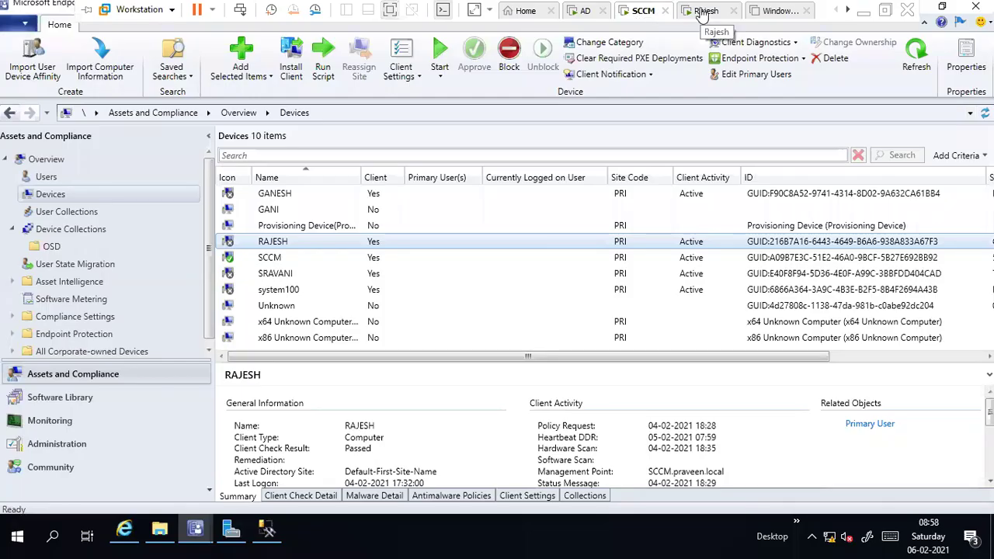
Step: Check Rajesh's sign-in progress, reload RAJESH's device details and open the Run box via Win+X
{"action": "left_click", "coordinate": [688, 13]}
{"action": "left_click", "coordinate": [644, 12]}
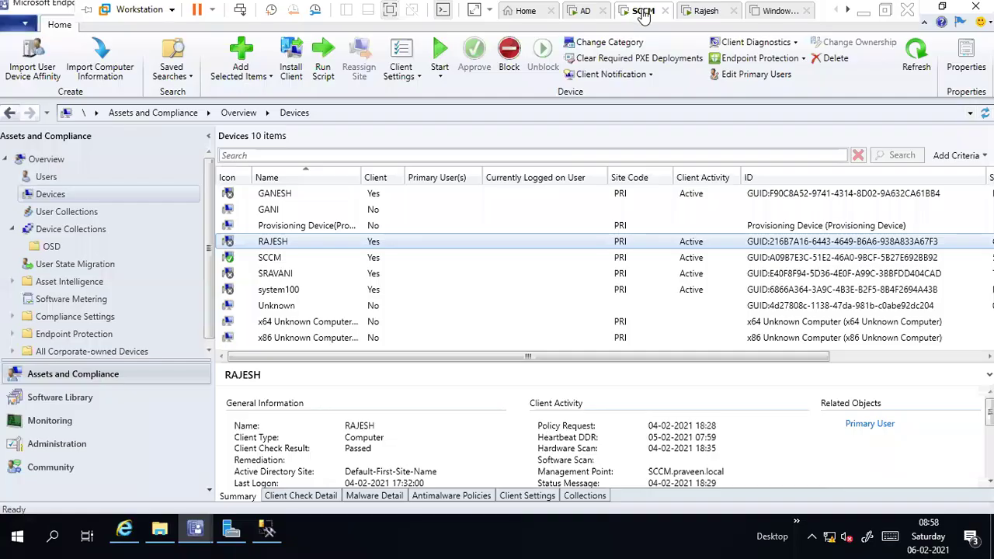
{"action": "left_click", "coordinate": [706, 11]}
{"action": "left_click", "coordinate": [637, 12]}
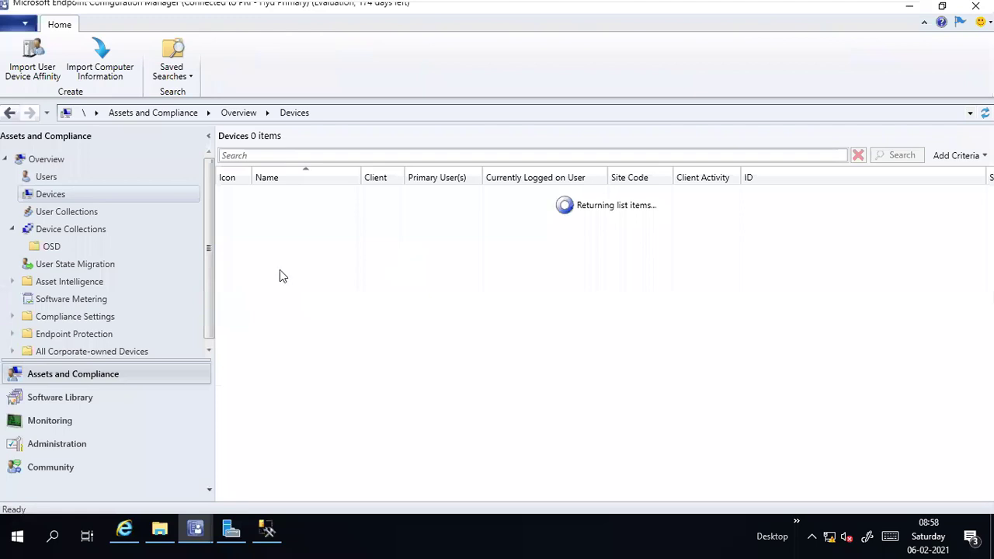
{"action": "left_click", "coordinate": [274, 244]}
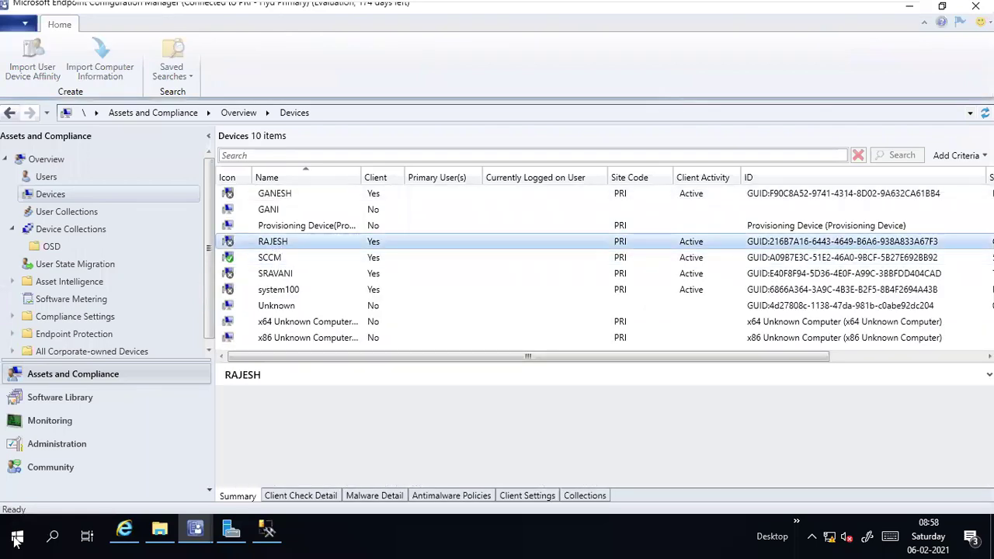
{"action": "key", "text": "super+x"}
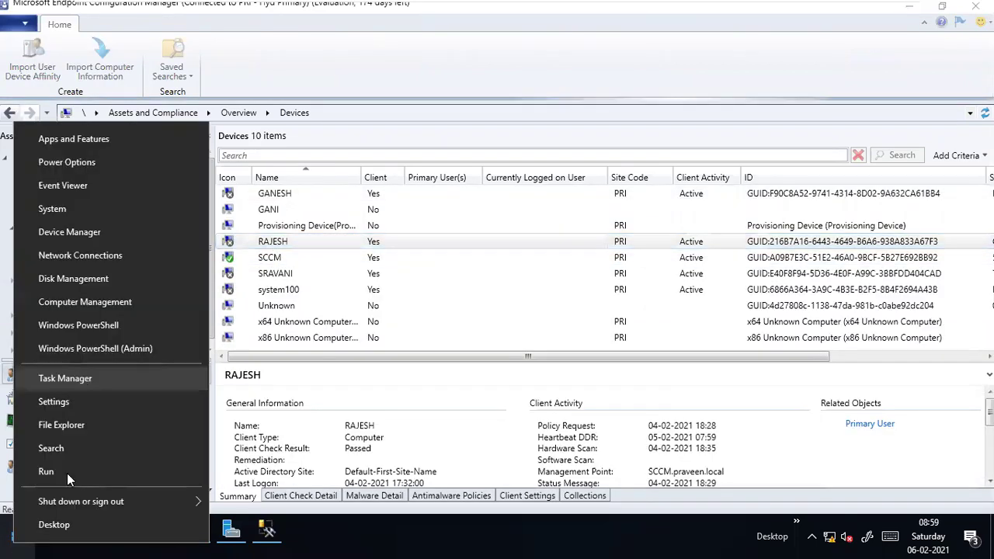
{"action": "left_click", "coordinate": [67, 473]}
Step: Run cmd and ping rajesh, getting four replies from 192.168.12.70 with 0% loss
{"action": "type", "text": "c"}
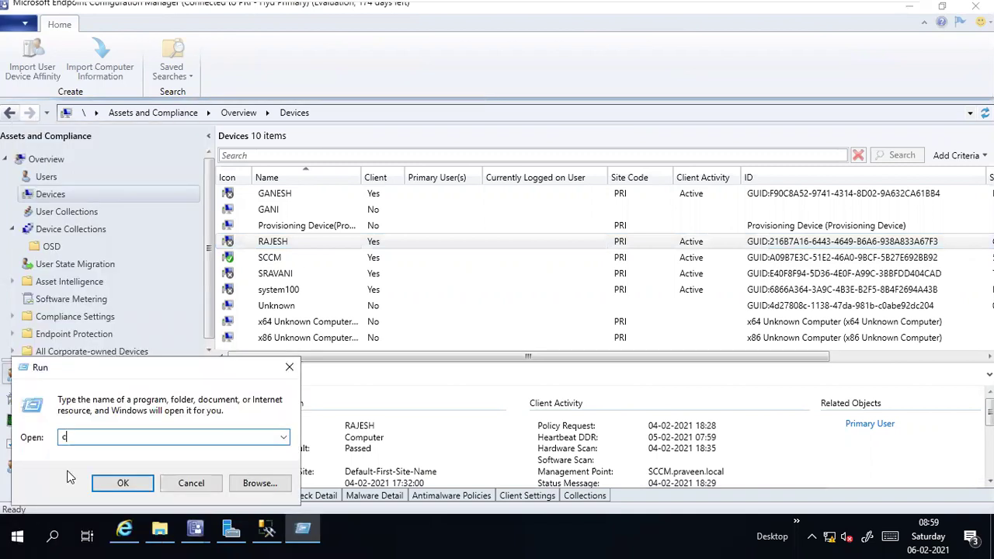
{"action": "key", "text": "Return"}
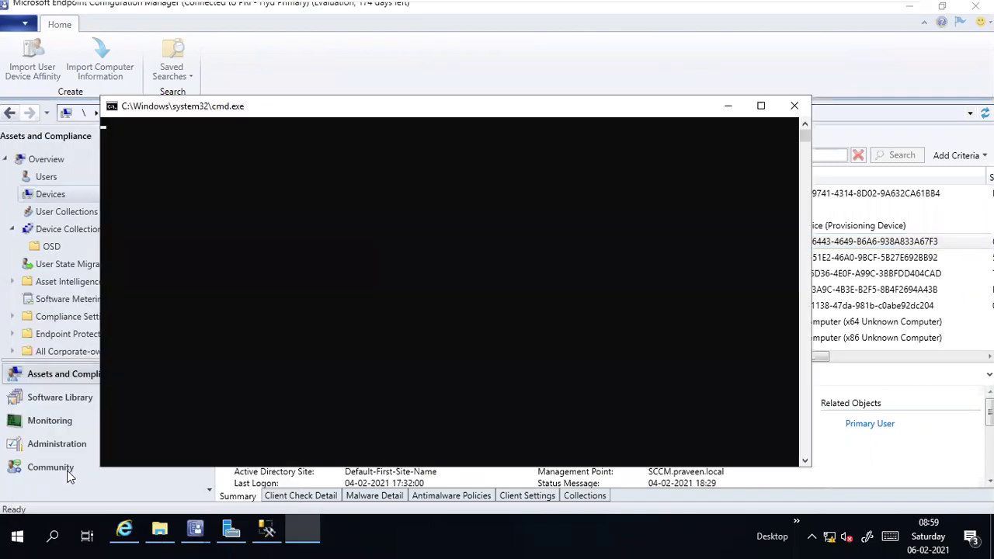
{"action": "key", "text": "Return"}
{"action": "key", "text": "Return"}
{"action": "key", "text": "Return"}
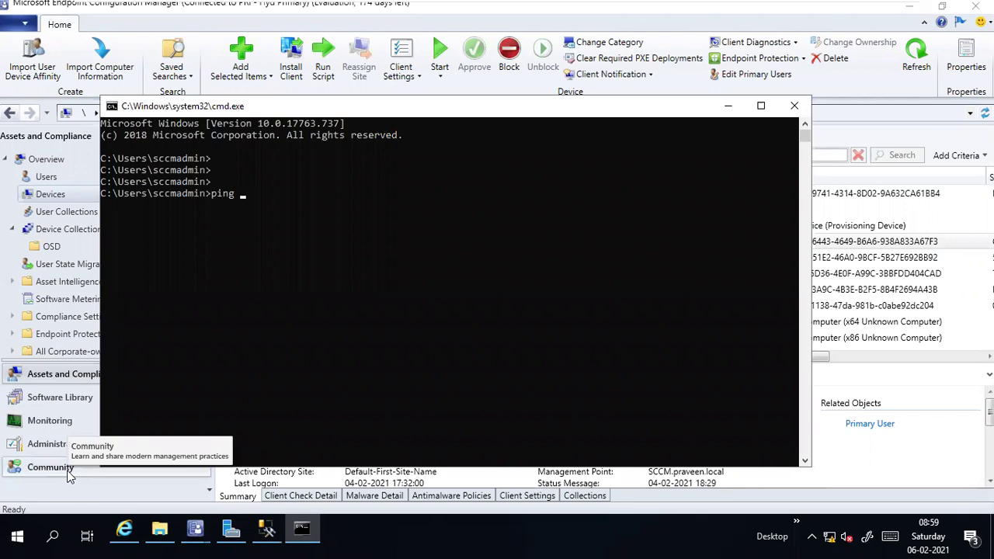
{"action": "type", "text": "ping rajesh"}
{"action": "key", "text": "Return"}
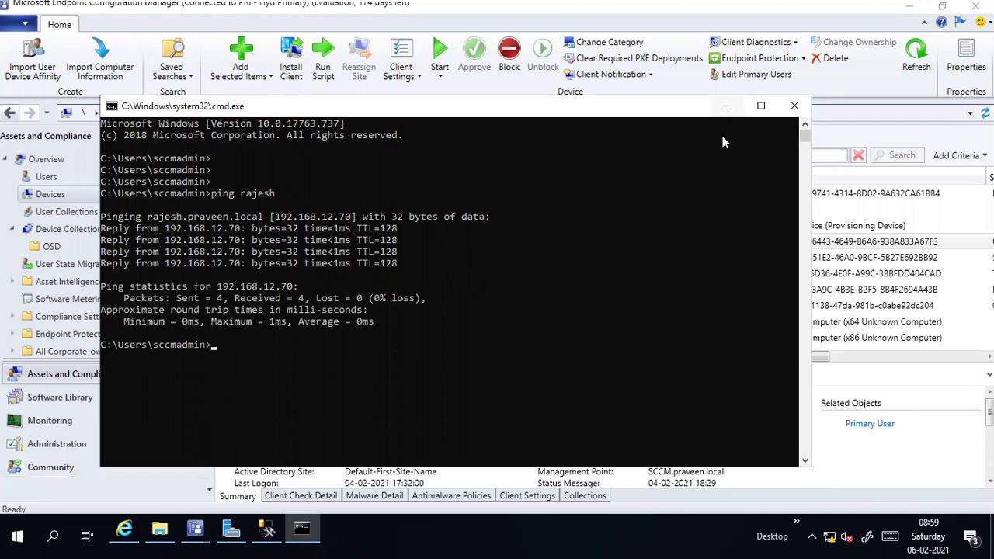
{"action": "left_click", "coordinate": [728, 106]}
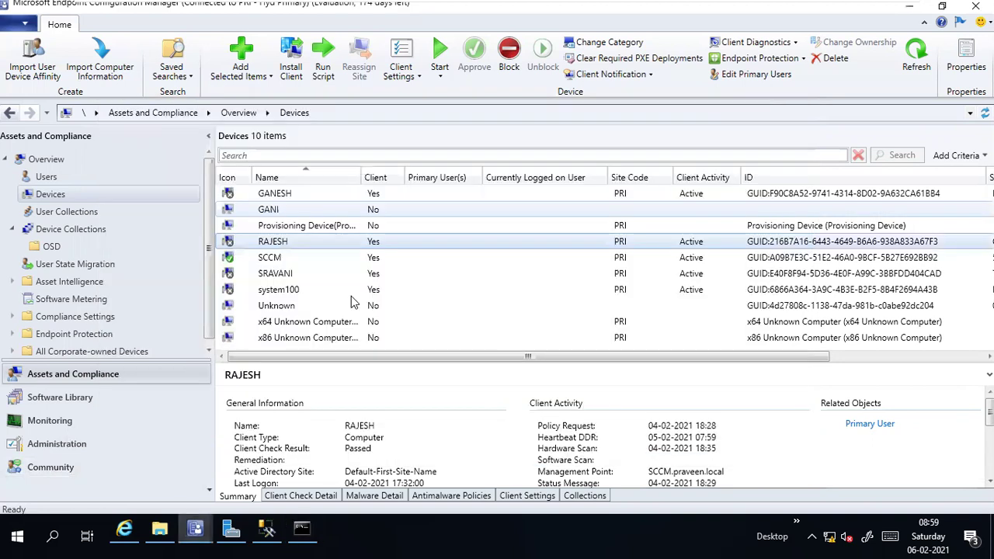
Step: On the host, search Chrome for 'ping view tool' in a new tab
{"action": "left_click", "coordinate": [862, 12]}
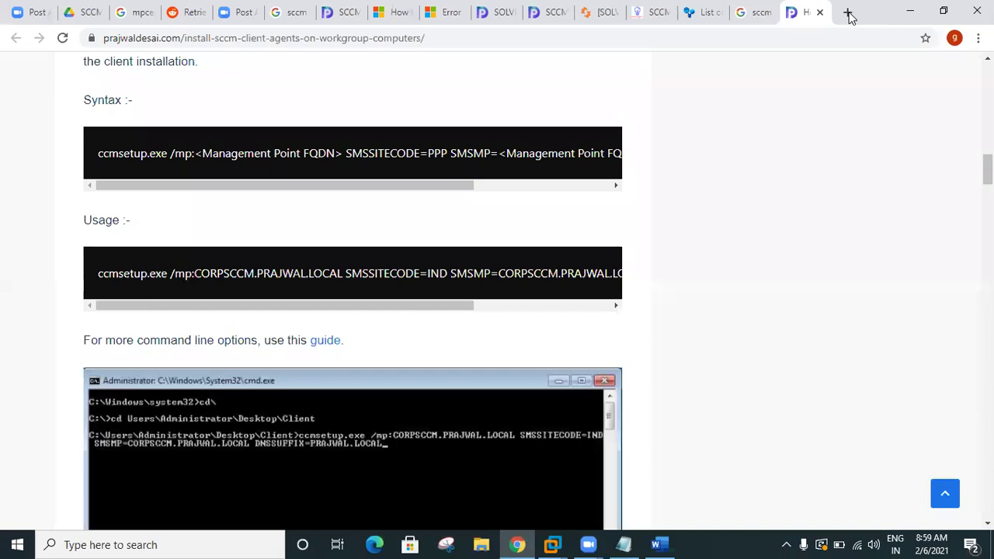
{"action": "left_click", "coordinate": [849, 13]}
{"action": "type", "text": "pi"}
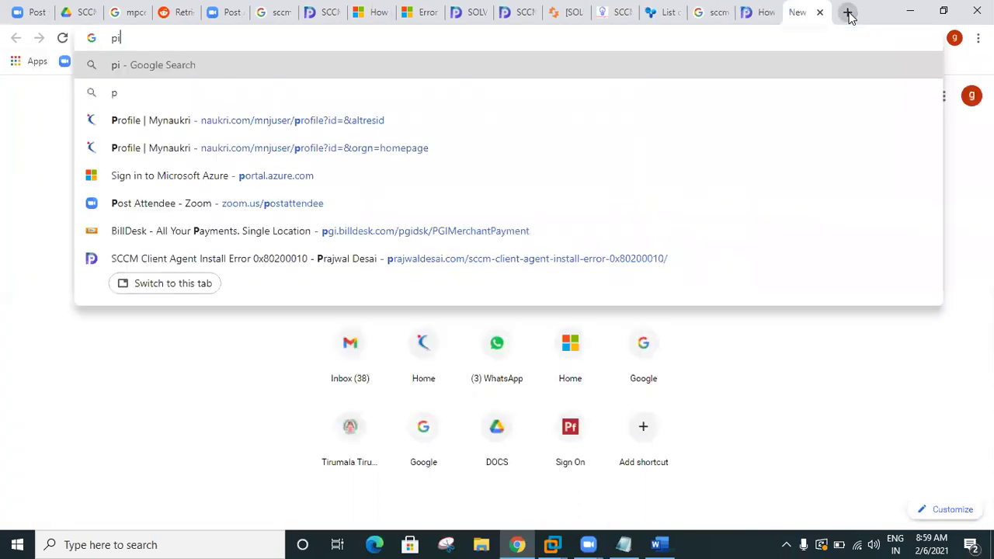
{"action": "type", "text": "ng view to"}
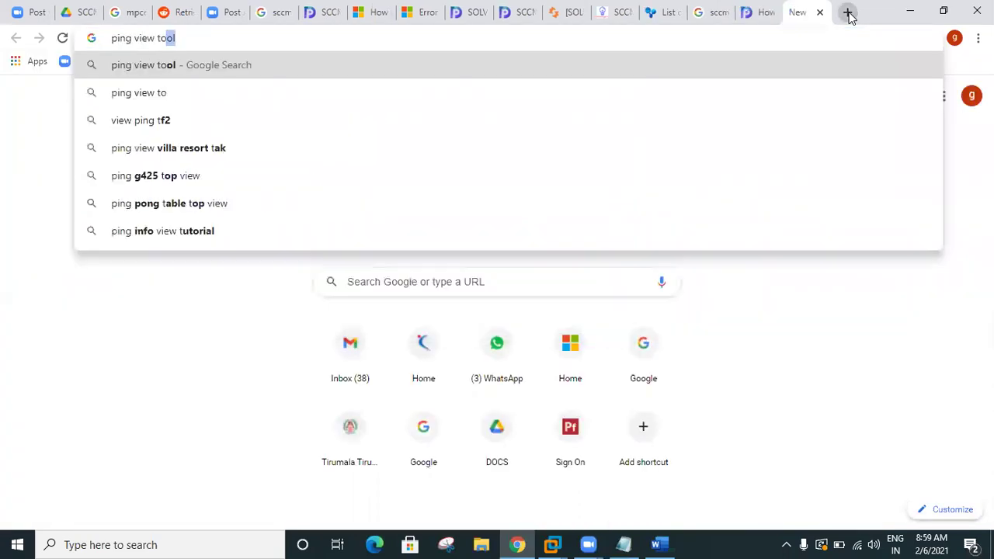
{"action": "type", "text": "l"}
{"action": "key", "text": "BackSpace"}
{"action": "type", "text": "ol"}
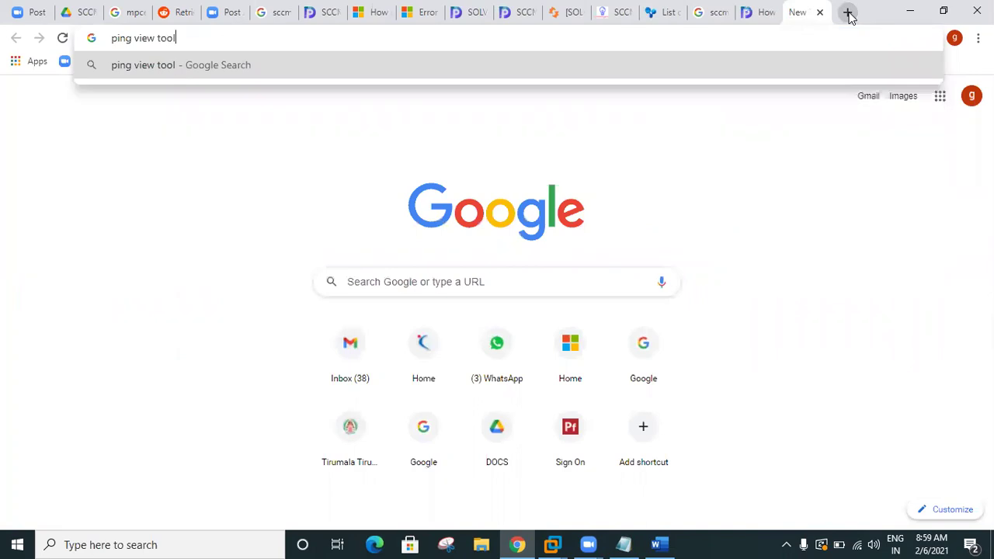
{"action": "key", "text": "Return"}
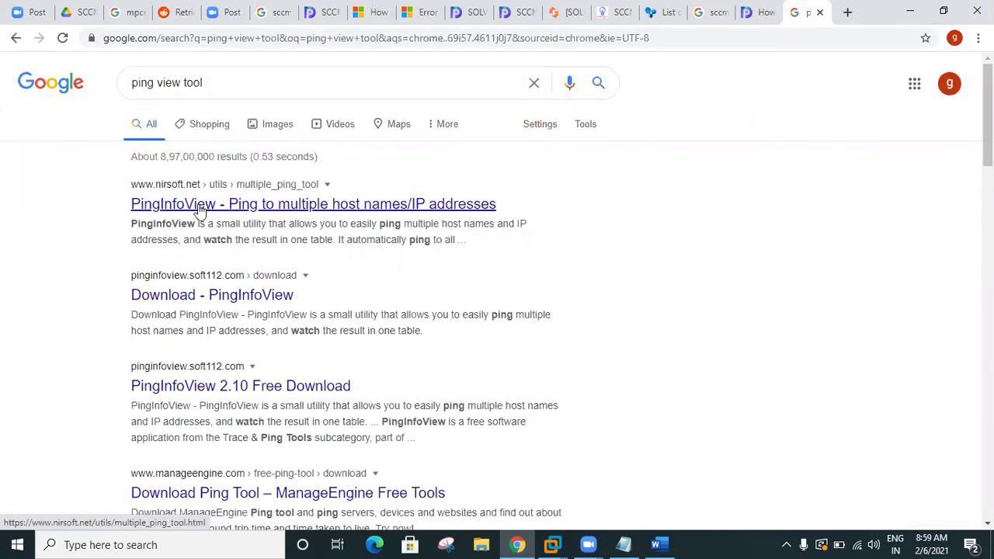
Step: Open the NirSoft PingInfoView result in a new tab and skim the page
{"action": "right_click", "coordinate": [201, 208]}
{"action": "key", "text": "Return"}
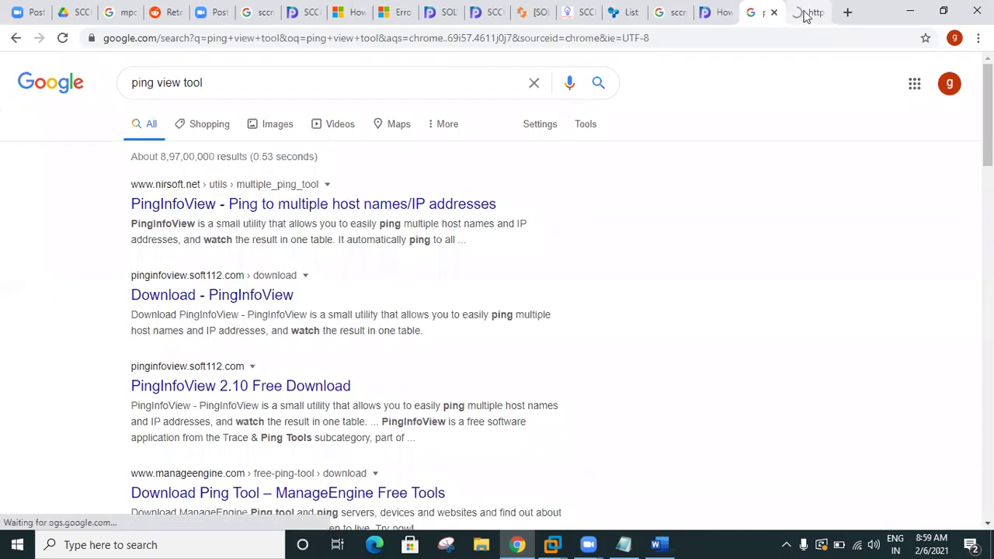
{"action": "left_click", "coordinate": [806, 13]}
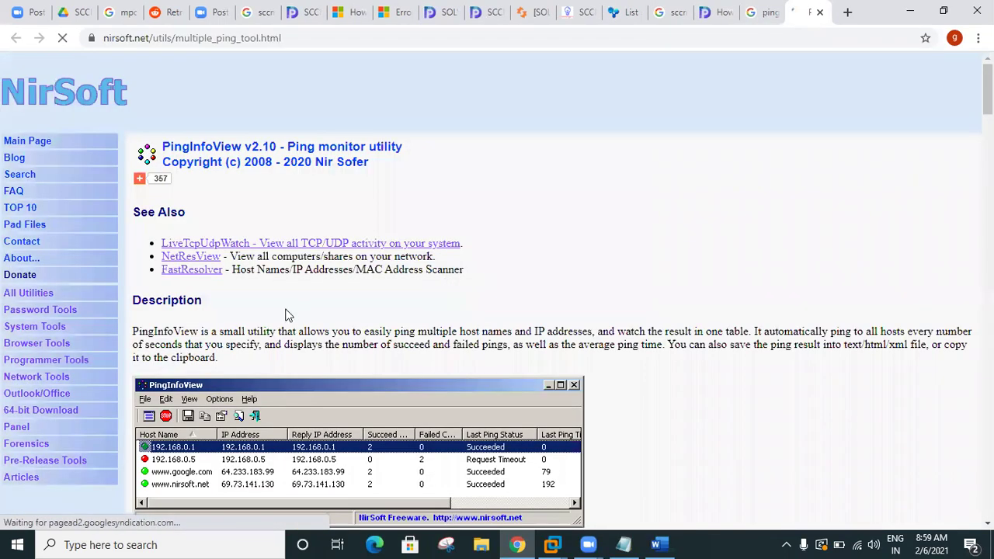
{"action": "scroll", "coordinate": [289, 314], "scroll_direction": "down", "scroll_amount": 3}
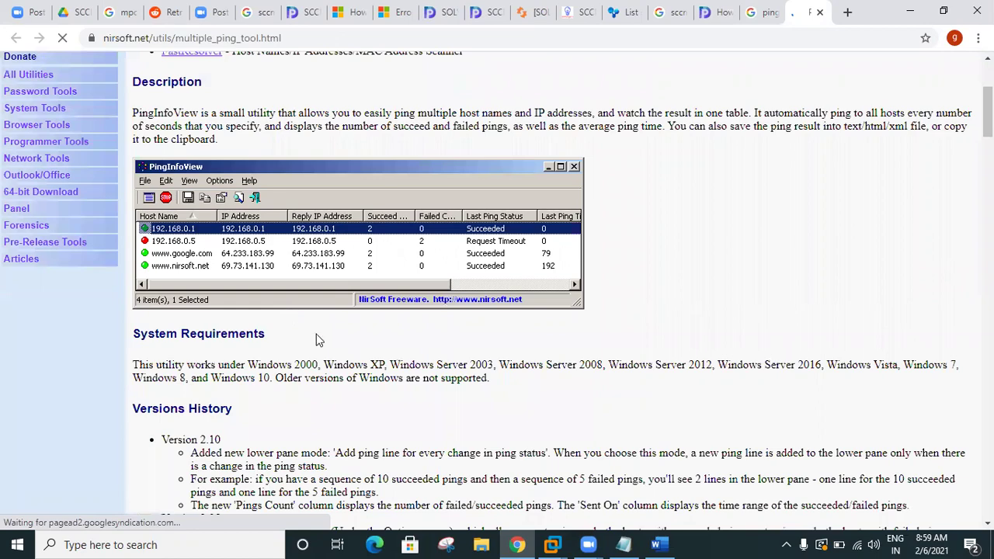
{"action": "scroll", "coordinate": [316, 339], "scroll_direction": "down", "scroll_amount": 3}
{"action": "scroll", "coordinate": [316, 340], "scroll_direction": "up", "scroll_amount": 1}
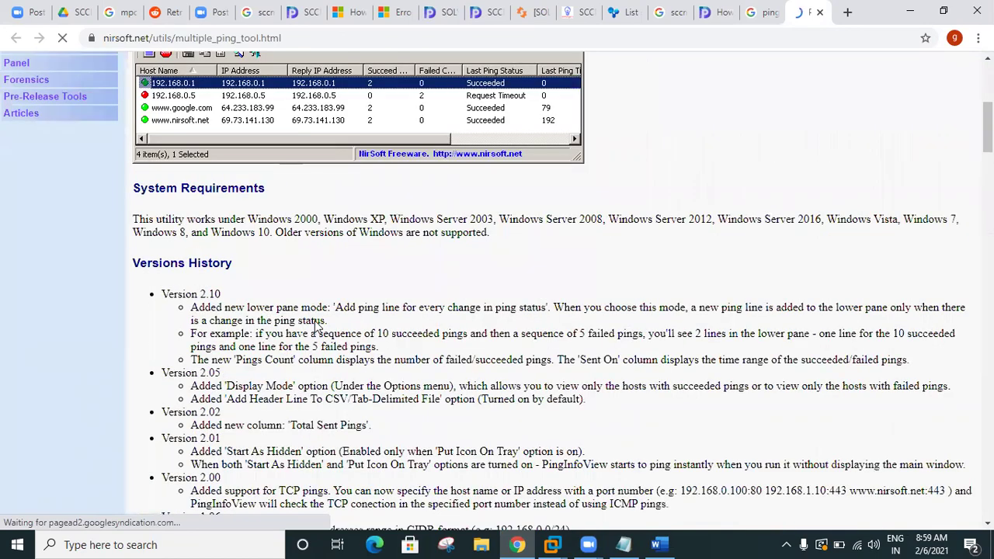
{"action": "scroll", "coordinate": [314, 325], "scroll_direction": "up", "scroll_amount": 4}
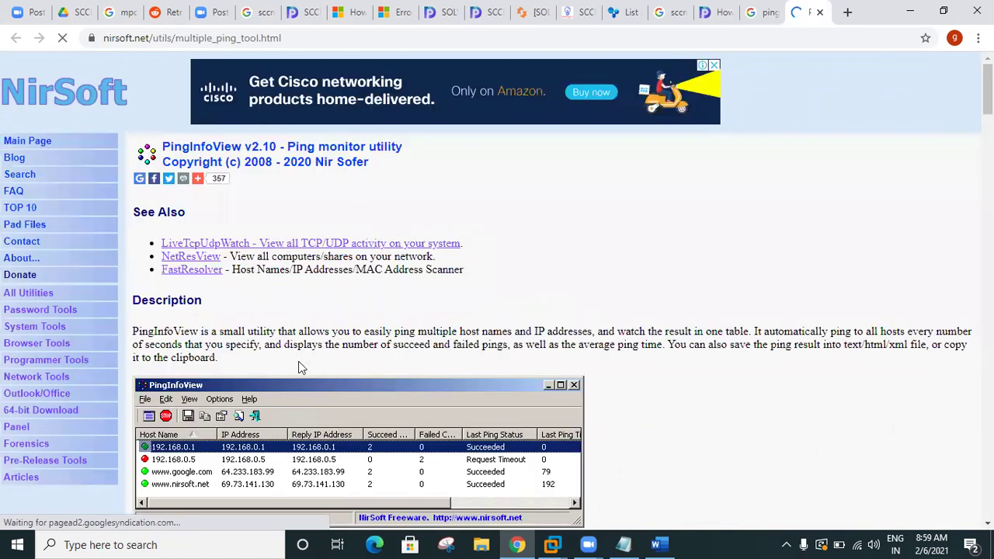
{"action": "scroll", "coordinate": [299, 365], "scroll_direction": "down", "scroll_amount": 4}
{"action": "scroll", "coordinate": [299, 366], "scroll_direction": "down", "scroll_amount": 6}
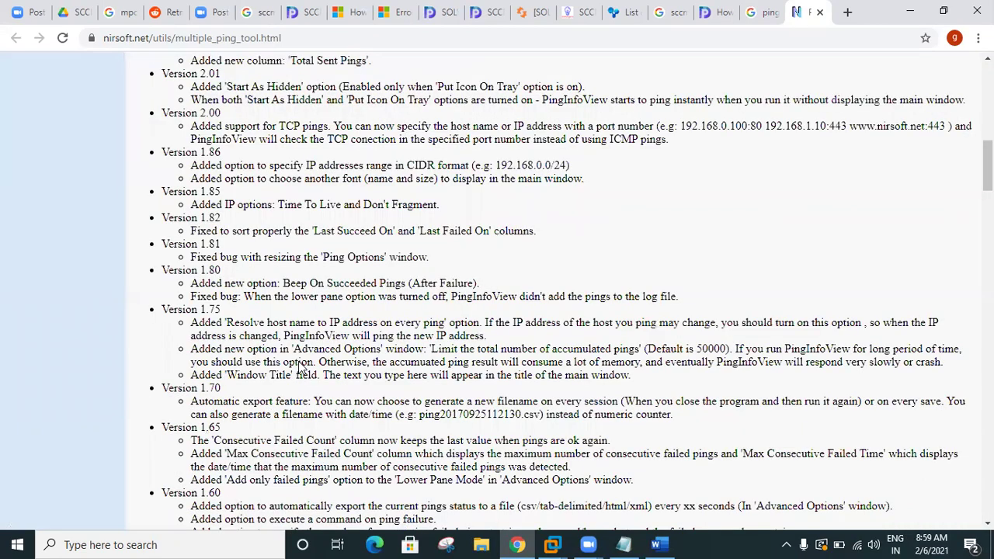
{"action": "scroll", "coordinate": [302, 368], "scroll_direction": "down", "scroll_amount": 5}
{"action": "scroll", "coordinate": [299, 369], "scroll_direction": "down", "scroll_amount": 6}
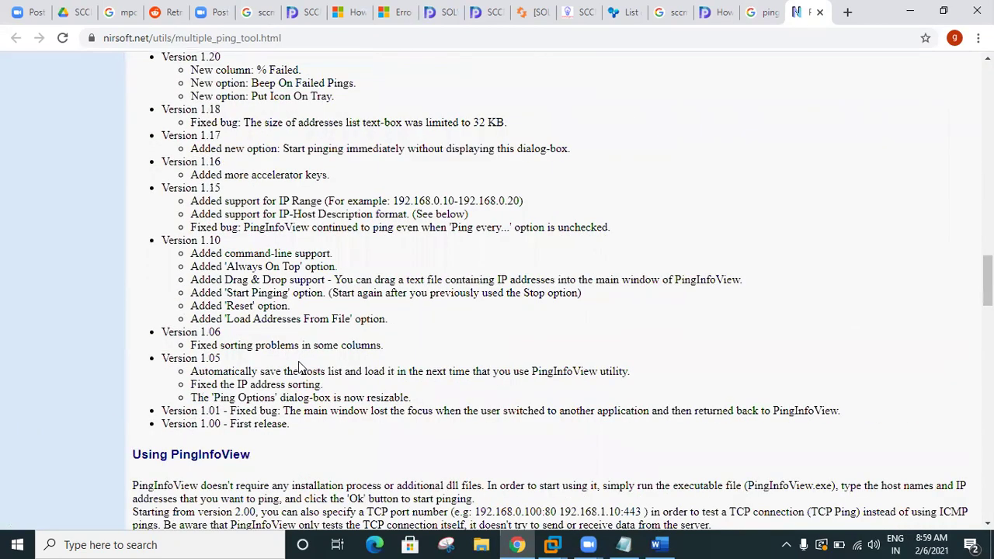
{"action": "scroll", "coordinate": [299, 368], "scroll_direction": "down", "scroll_amount": 4}
{"action": "scroll", "coordinate": [319, 310], "scroll_direction": "up", "scroll_amount": 10}
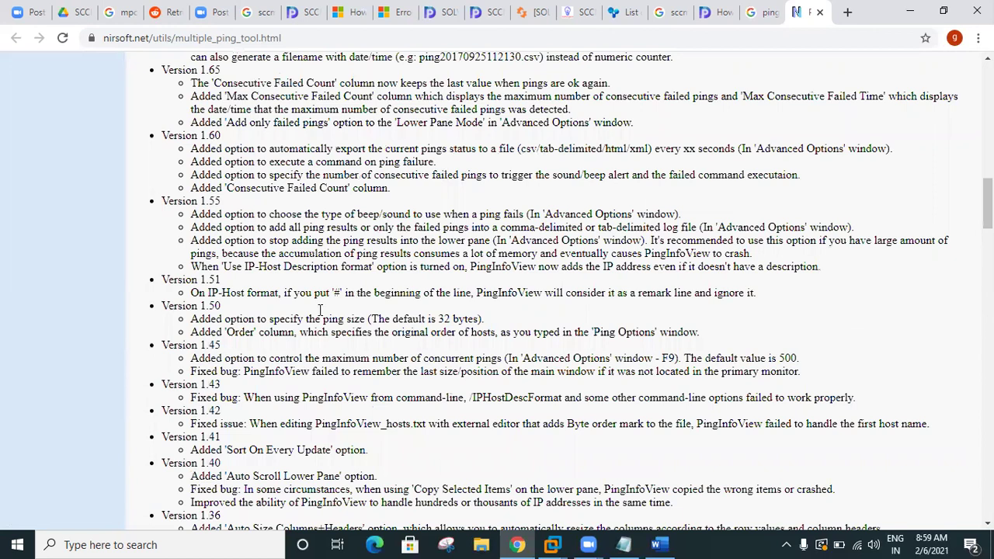
{"action": "scroll", "coordinate": [315, 307], "scroll_direction": "up", "scroll_amount": 13}
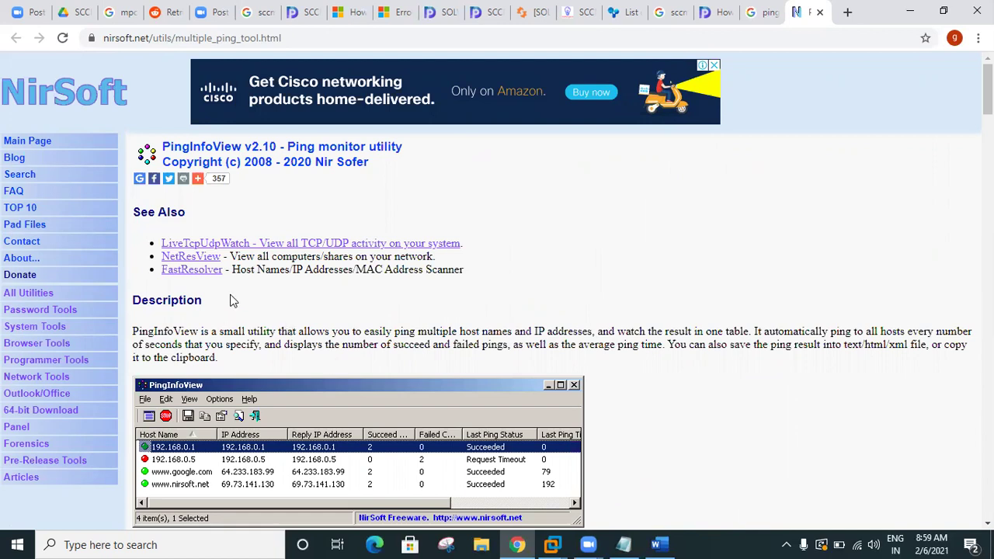
Step: Glance at the FastResolver page, return to PingInfoView and scroll to its download link
{"action": "left_click", "coordinate": [192, 272]}
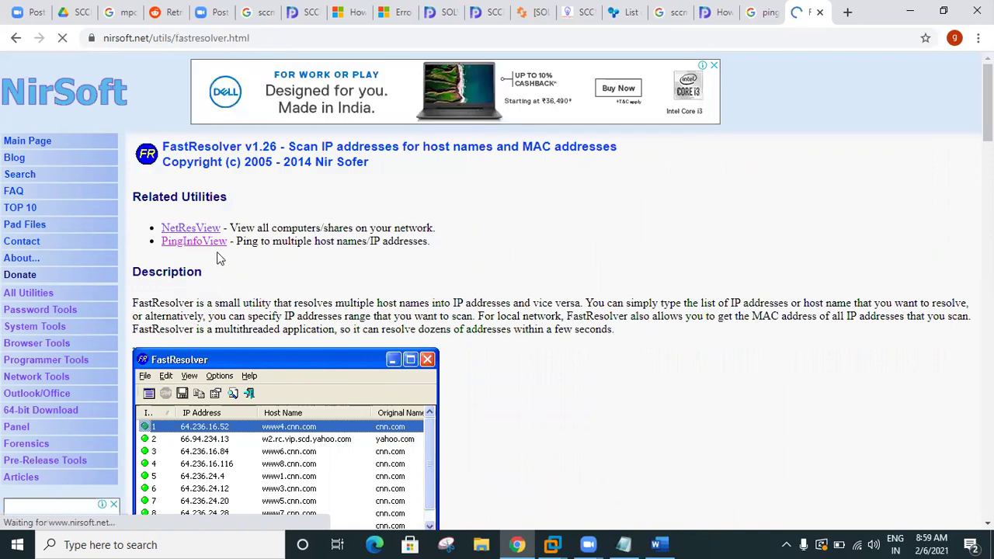
{"action": "left_click", "coordinate": [205, 247]}
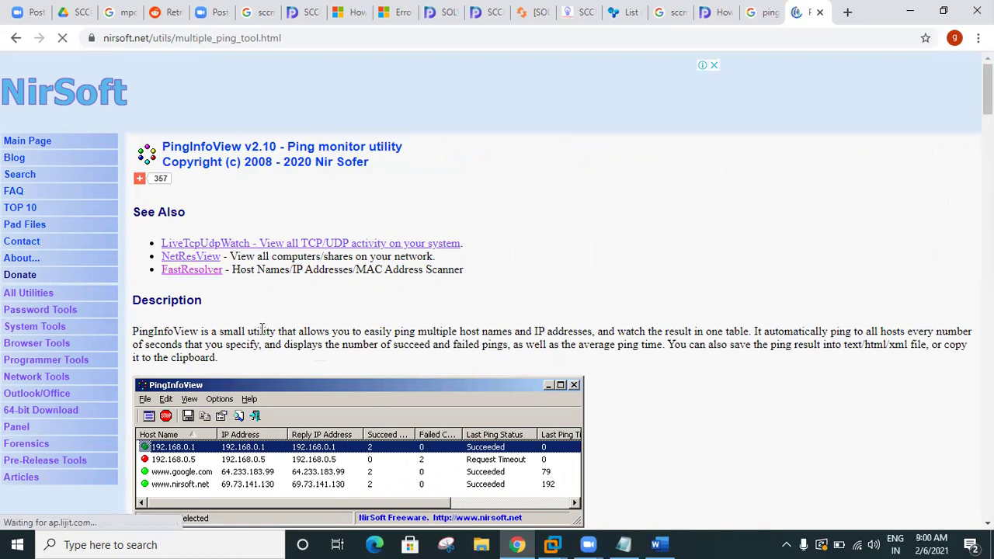
{"action": "scroll", "coordinate": [300, 326], "scroll_direction": "down", "scroll_amount": 1}
{"action": "scroll", "coordinate": [299, 326], "scroll_direction": "down", "scroll_amount": 5}
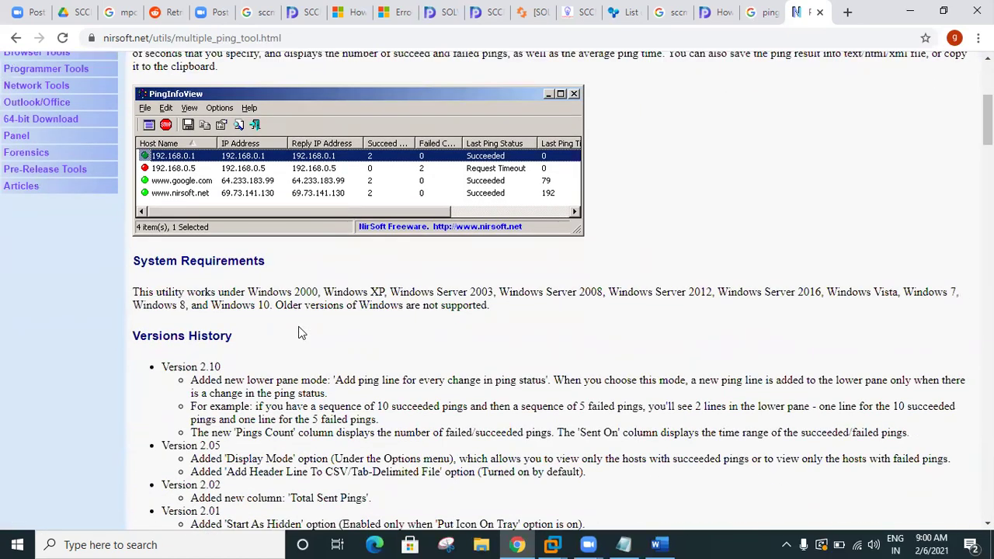
{"action": "scroll", "coordinate": [315, 318], "scroll_direction": "up", "scroll_amount": 5}
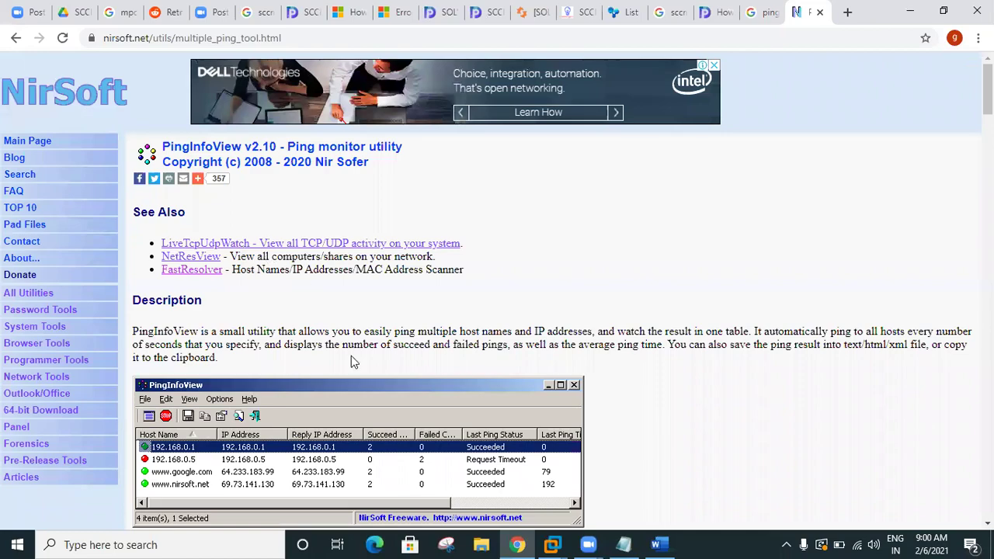
{"action": "scroll", "coordinate": [351, 361], "scroll_direction": "down", "scroll_amount": 15}
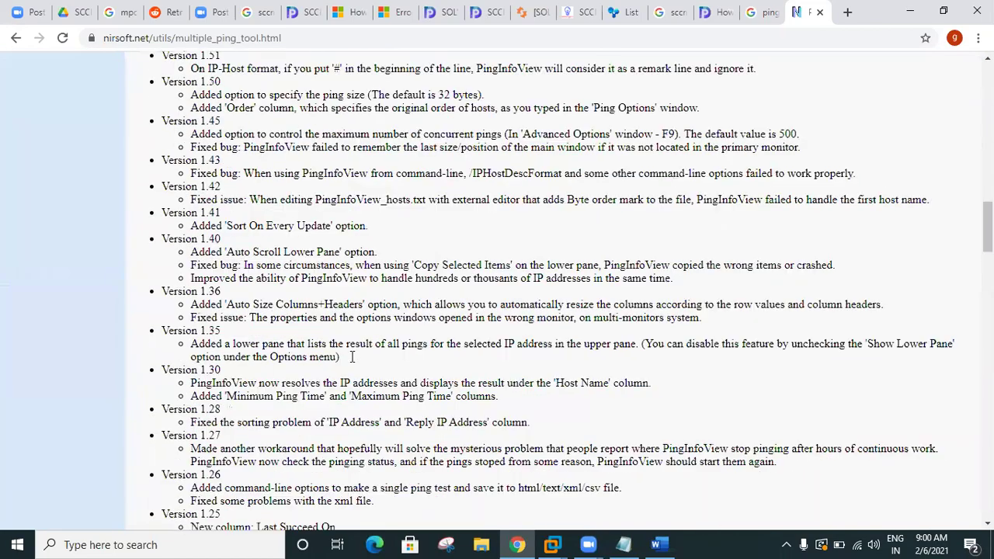
{"action": "scroll", "coordinate": [352, 356], "scroll_direction": "down", "scroll_amount": 10}
{"action": "scroll", "coordinate": [352, 361], "scroll_direction": "down", "scroll_amount": 20}
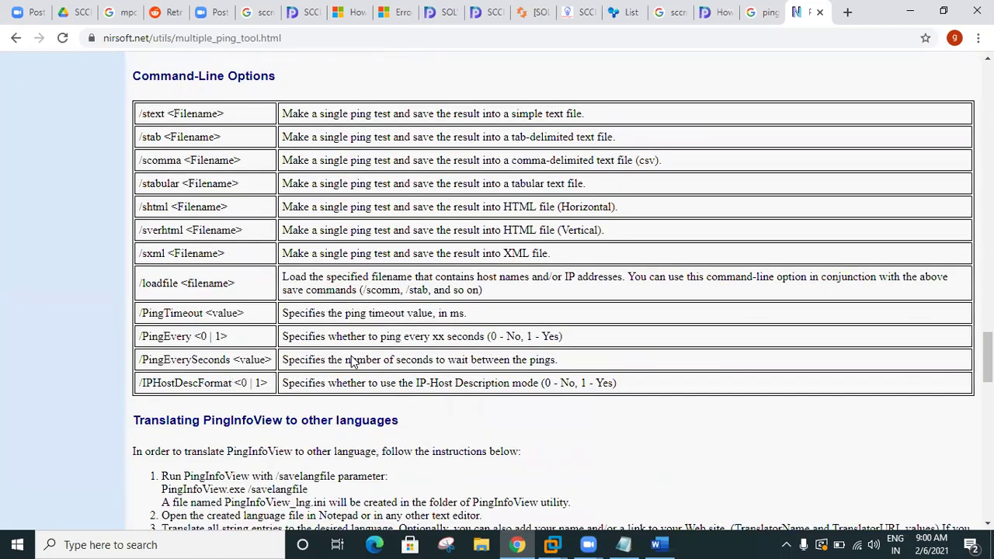
{"action": "scroll", "coordinate": [351, 361], "scroll_direction": "up", "scroll_amount": 3}
{"action": "scroll", "coordinate": [346, 361], "scroll_direction": "down", "scroll_amount": 5}
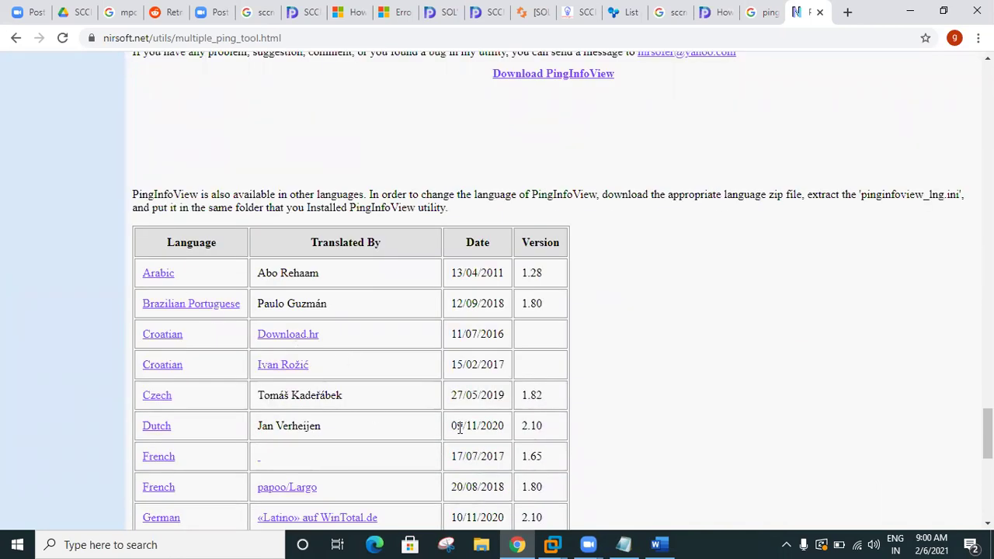
{"action": "scroll", "coordinate": [460, 428], "scroll_direction": "down", "scroll_amount": 5}
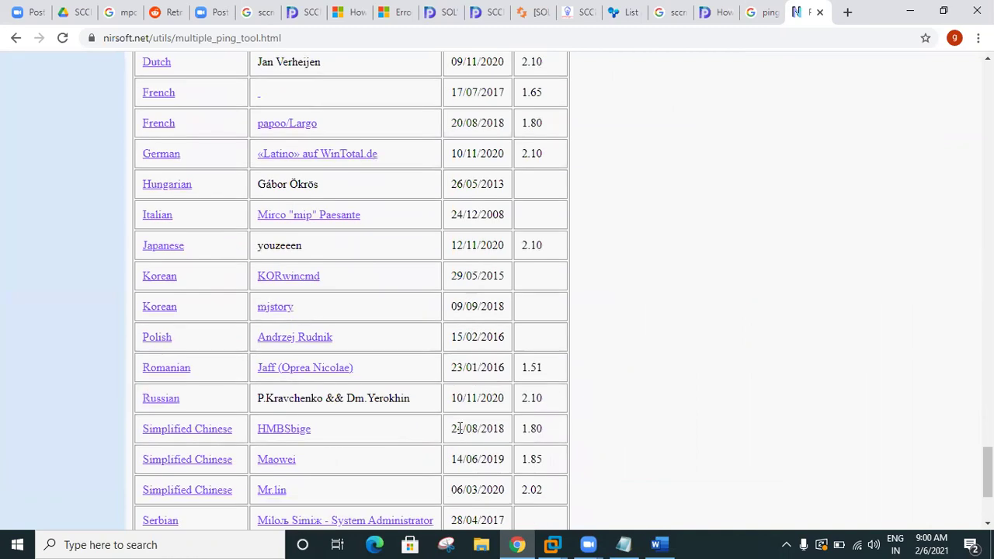
{"action": "scroll", "coordinate": [460, 428], "scroll_direction": "down", "scroll_amount": 3}
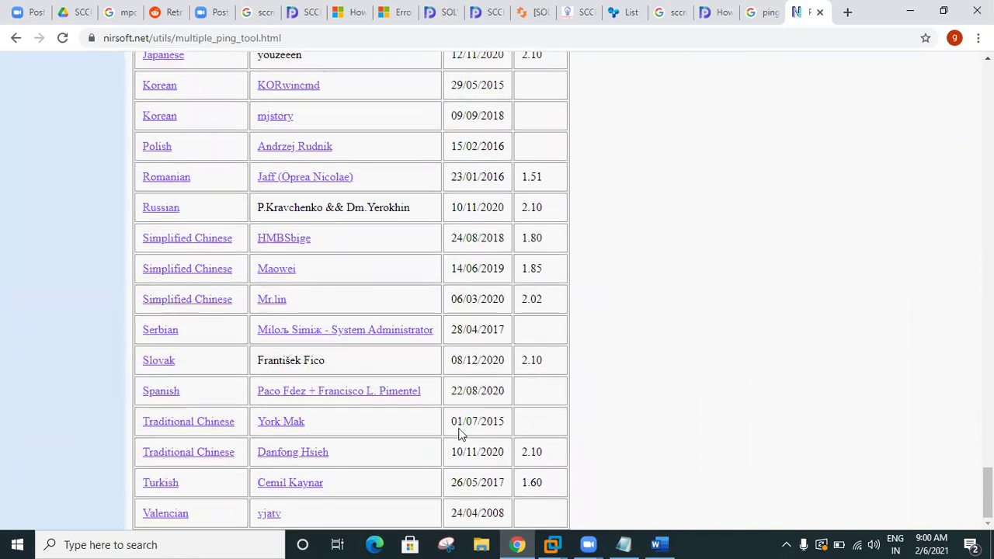
{"action": "scroll", "coordinate": [460, 435], "scroll_direction": "up", "scroll_amount": 5}
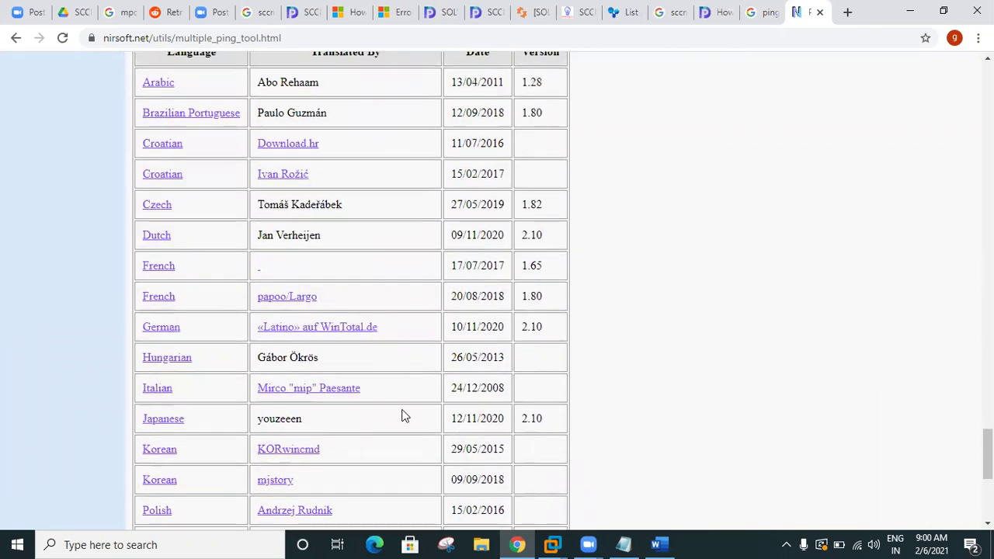
{"action": "scroll", "coordinate": [241, 337], "scroll_direction": "up", "scroll_amount": 4}
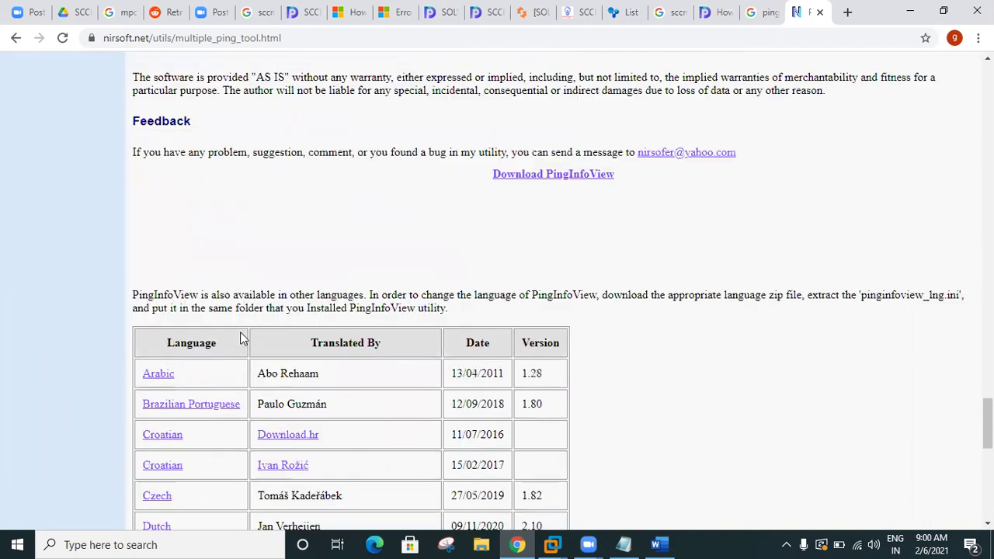
{"action": "scroll", "coordinate": [240, 338], "scroll_direction": "up", "scroll_amount": 4}
{"action": "scroll", "coordinate": [540, 356], "scroll_direction": "down", "scroll_amount": 2}
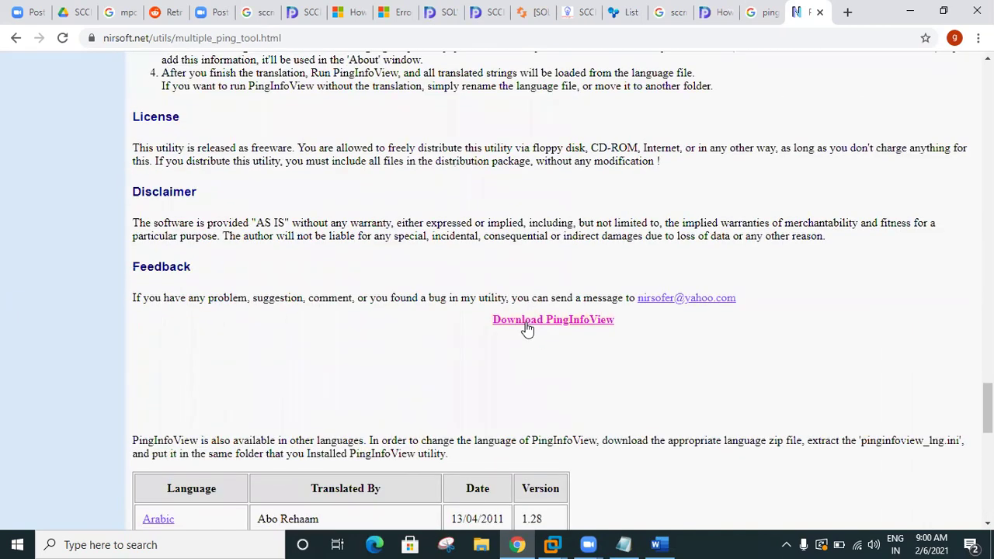
Step: Download pinginfoview.zip and show it in the Downloads folder, then return to the SCCM console
{"action": "left_click", "coordinate": [526, 327]}
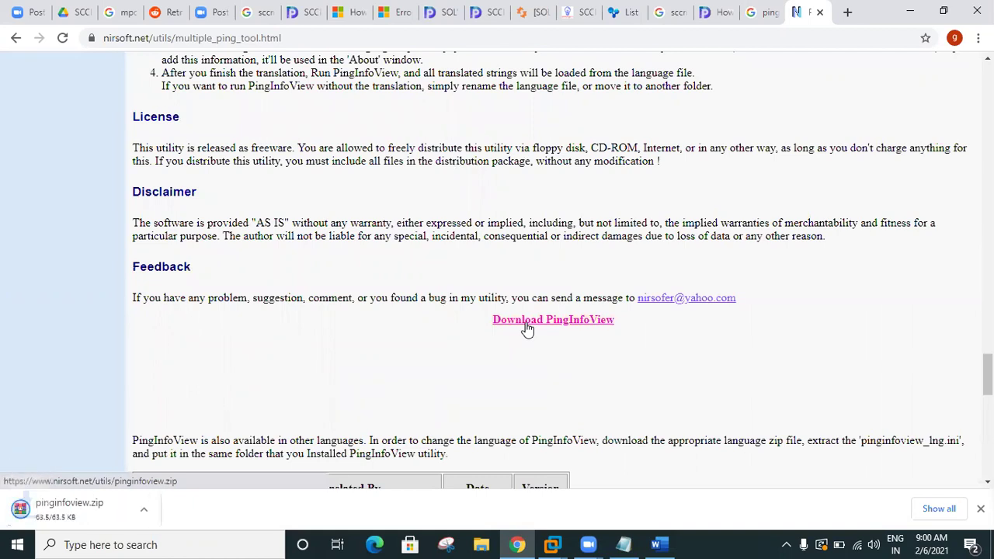
{"action": "left_click", "coordinate": [153, 511]}
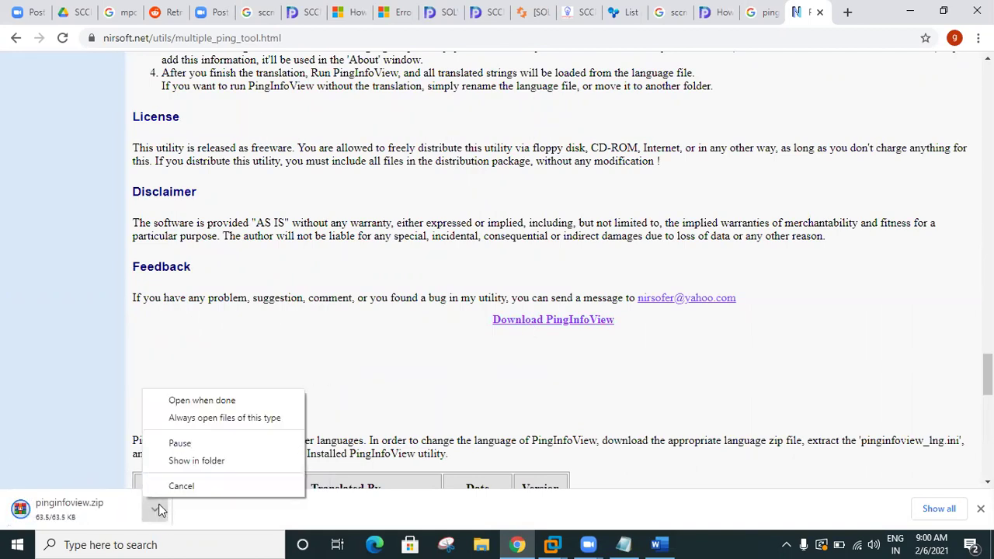
{"action": "left_click", "coordinate": [200, 463]}
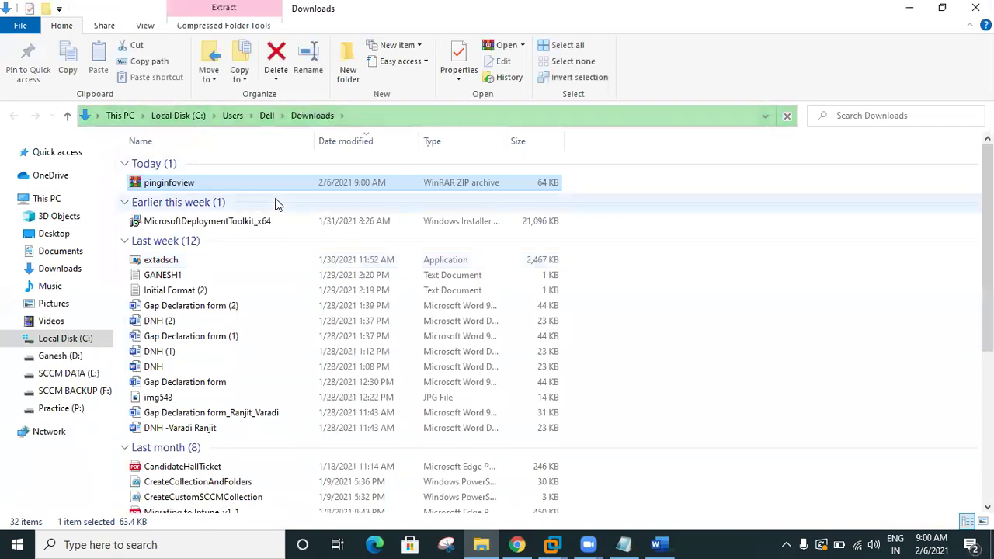
{"action": "left_click", "coordinate": [909, 7]}
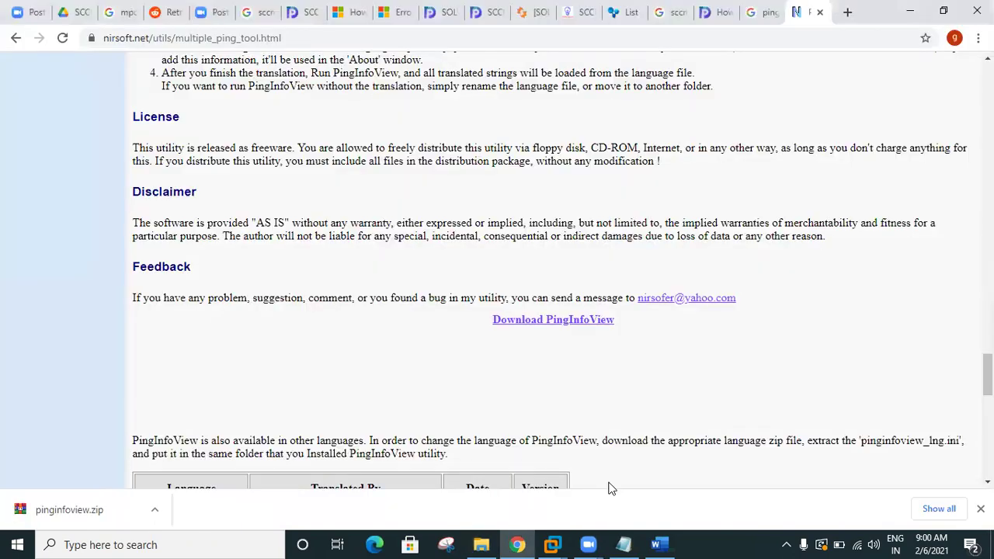
{"action": "mouse_move", "coordinate": [559, 544]}
{"action": "left_click", "coordinate": [544, 458]}
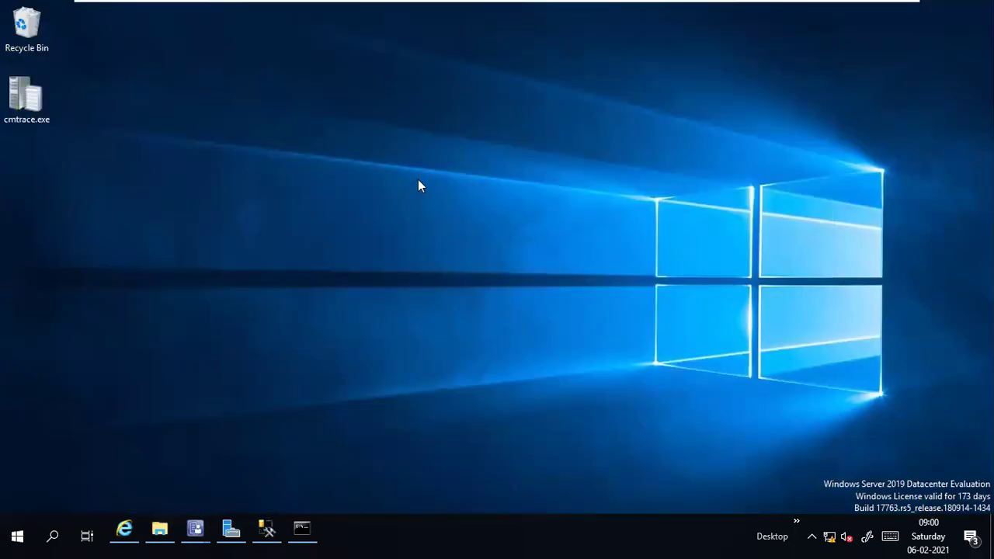
Step: Paste pinginfoview.zip onto the SCCM desktop and extract it into a pinginfoview folder
{"action": "right_click", "coordinate": [418, 179]}
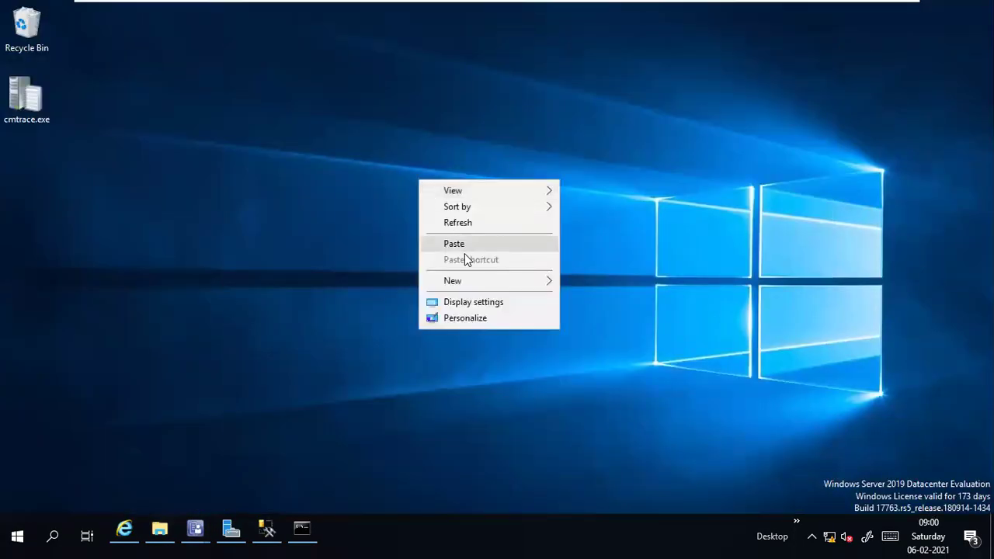
{"action": "left_click", "coordinate": [454, 243]}
{"action": "right_click", "coordinate": [404, 113]}
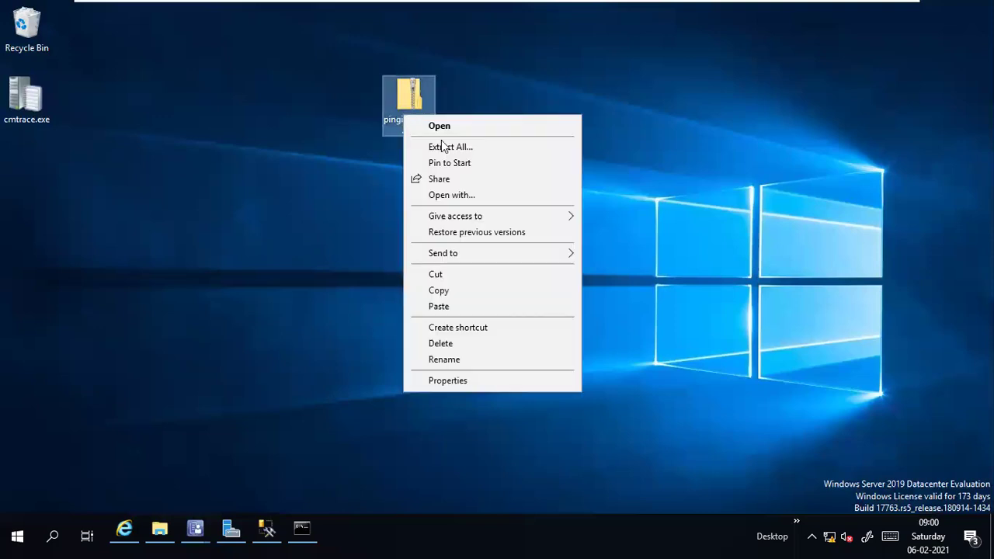
{"action": "left_click", "coordinate": [470, 147]}
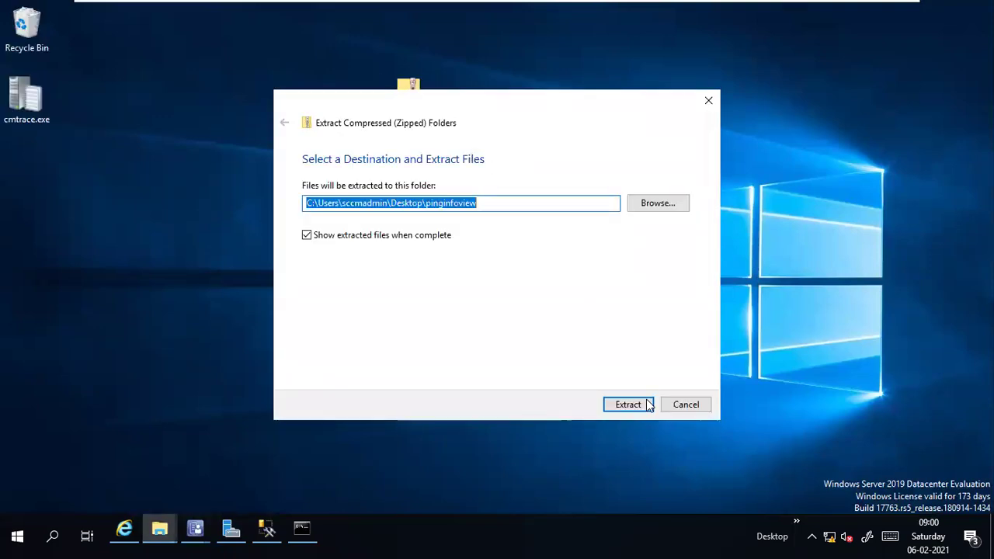
{"action": "left_click", "coordinate": [629, 405]}
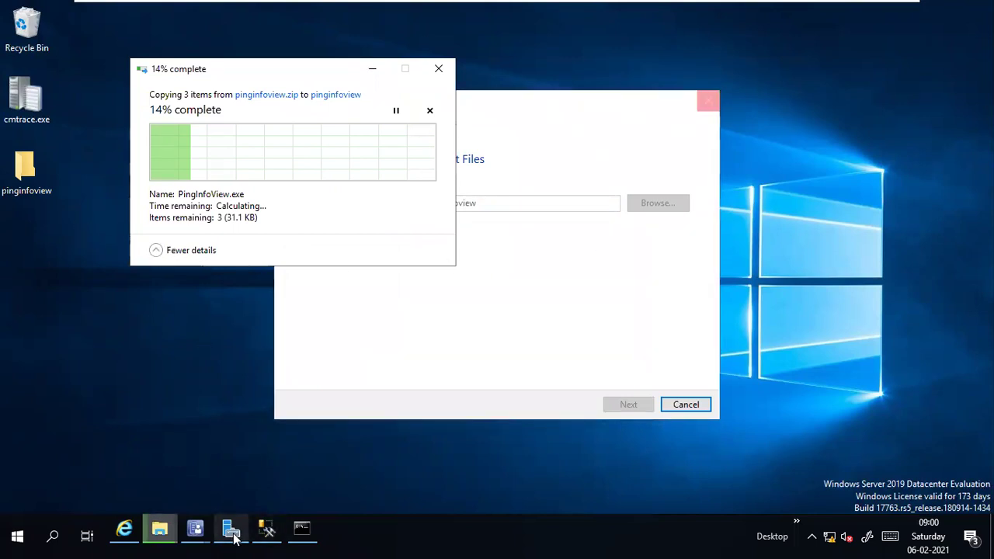
Step: Bring Configuration Manager forward and select all 10 devices in the Devices list
{"action": "left_click", "coordinate": [195, 531]}
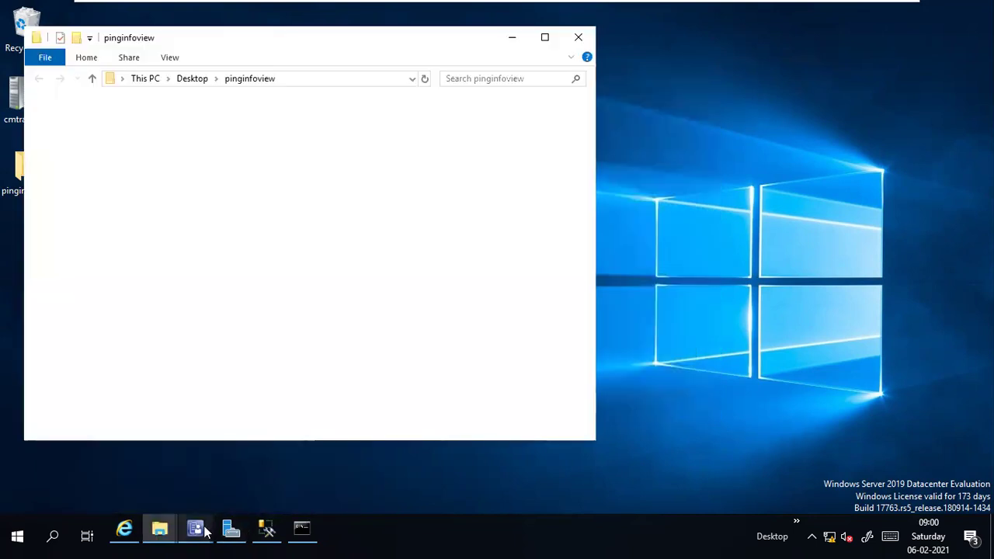
{"action": "mouse_move", "coordinate": [206, 530]}
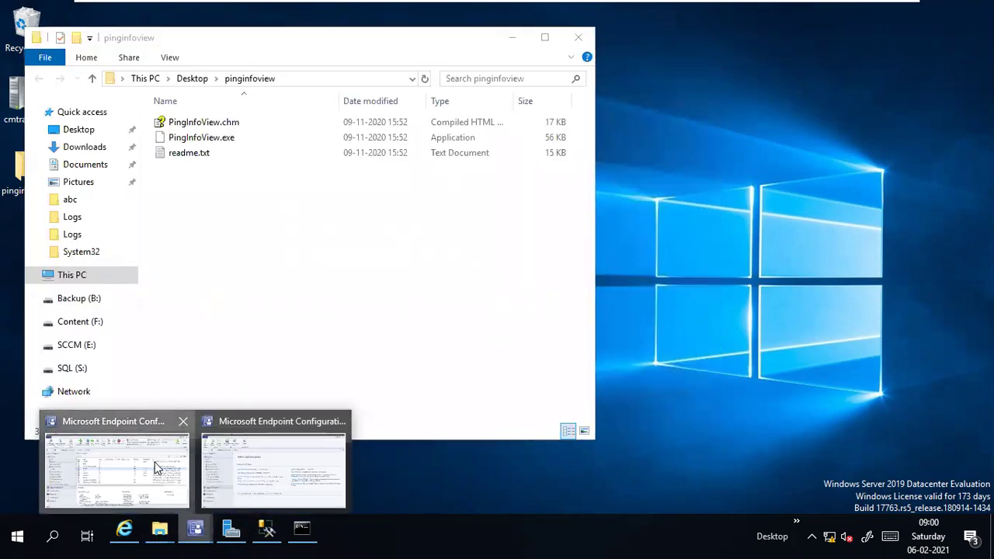
{"action": "left_click", "coordinate": [163, 470]}
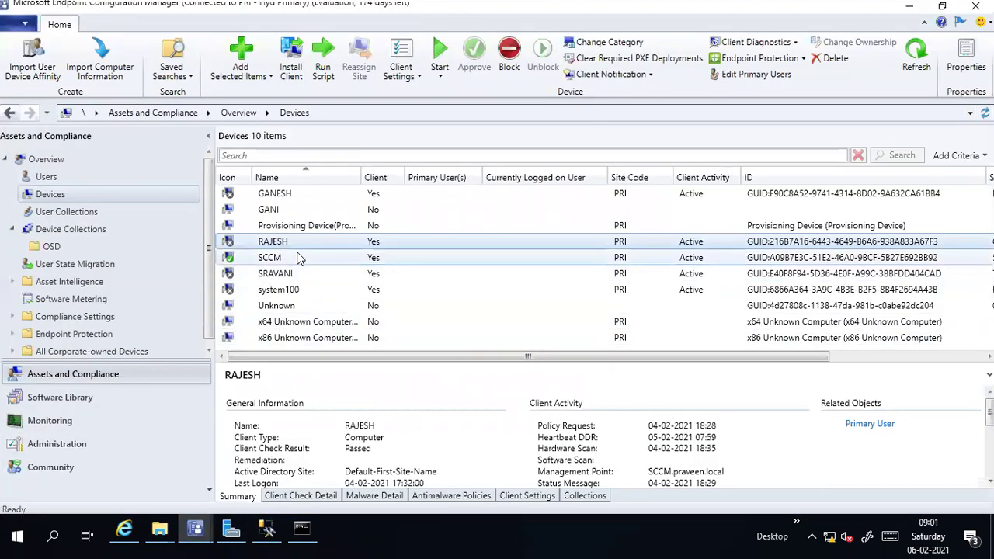
{"action": "key", "text": "ctrl+a"}
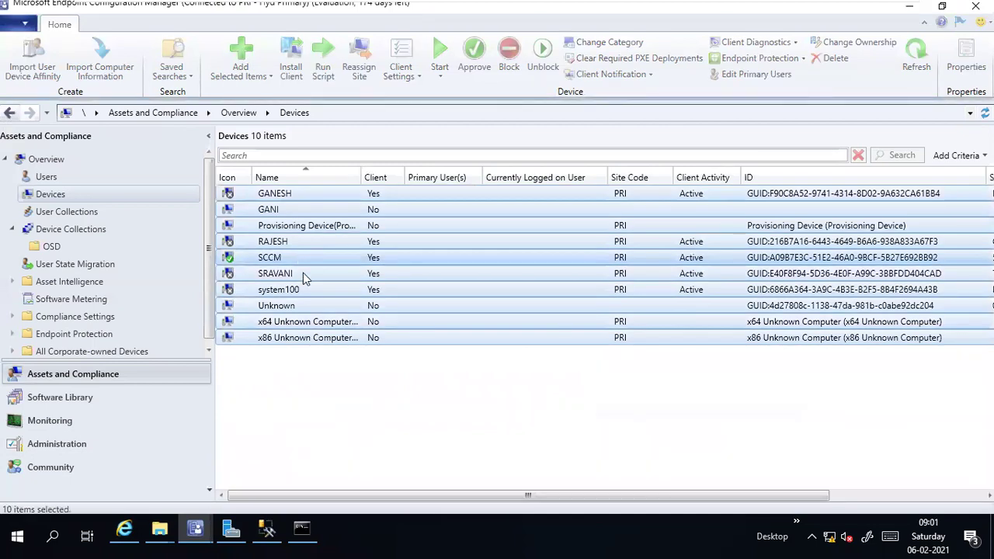
Step: Start a blank Excel workbook and paste the copied device list at cell C4
{"action": "mouse_move", "coordinate": [800, 6]}
{"action": "left_click", "coordinate": [868, 13]}
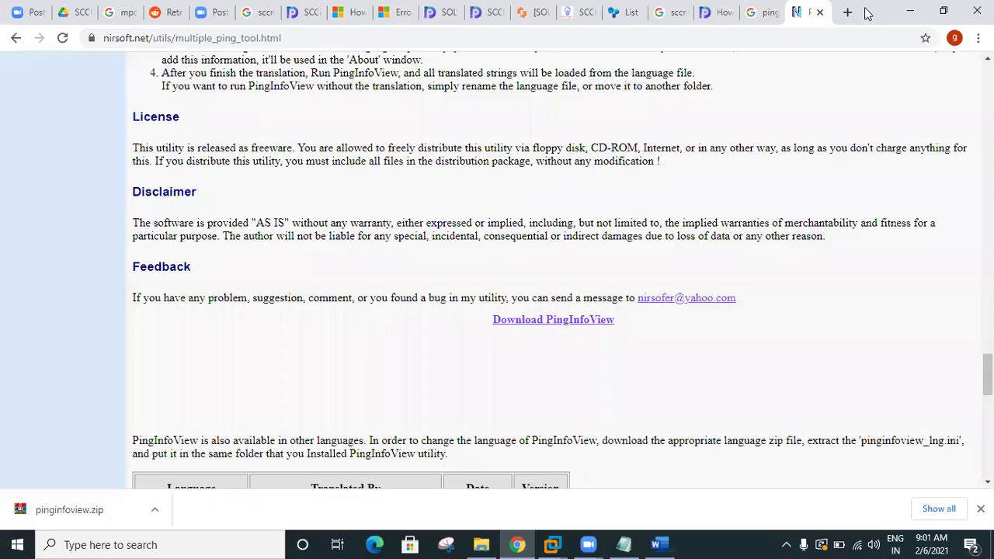
{"action": "key", "text": "super+r"}
{"action": "type", "text": "ex"}
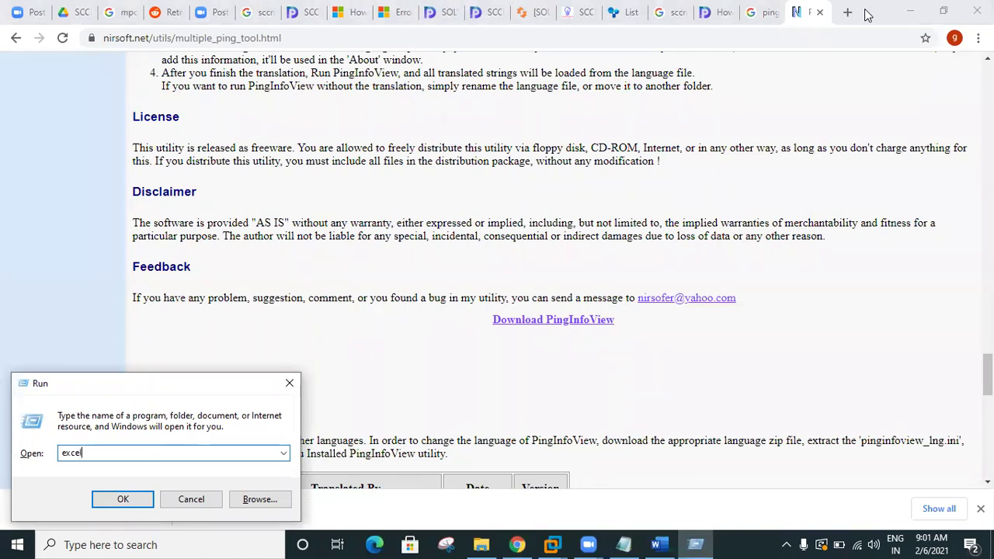
{"action": "key", "text": "Return"}
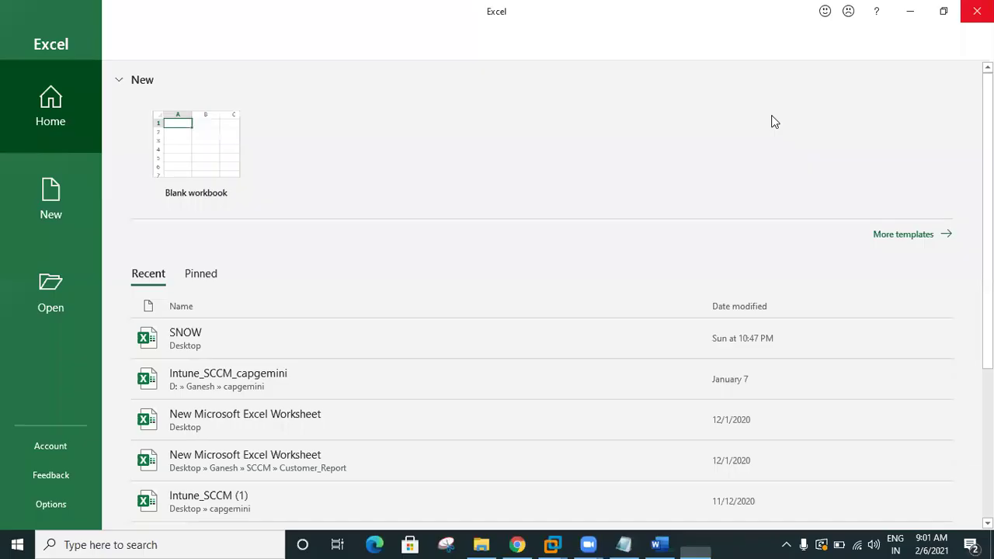
{"action": "left_click", "coordinate": [232, 160]}
{"action": "left_click", "coordinate": [153, 220]}
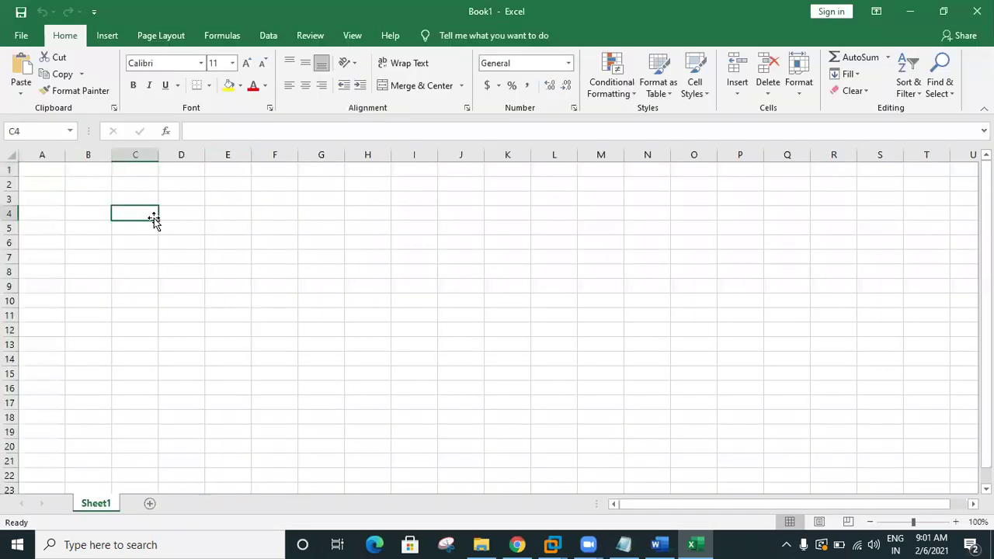
{"action": "key", "text": "ctrl+v"}
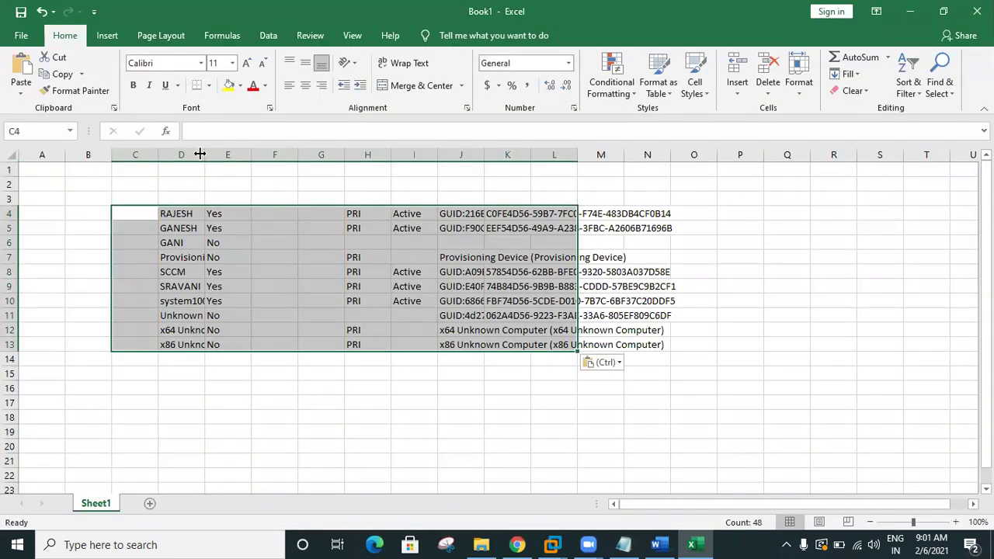
Step: Autofit column D, clear D7 and D11:D13, and copy host names D4:D10
{"action": "double_click", "coordinate": [200, 154]}
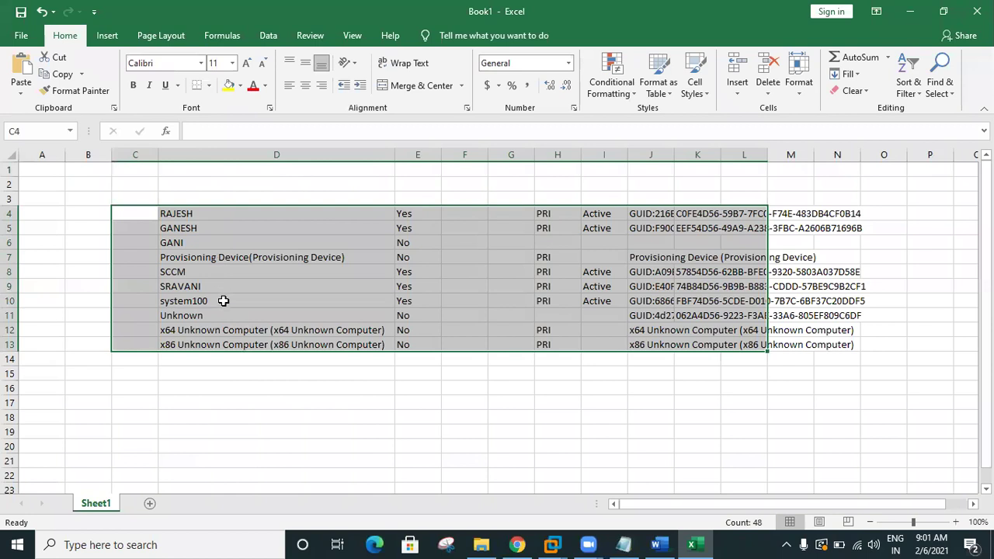
{"action": "left_click", "coordinate": [191, 264]}
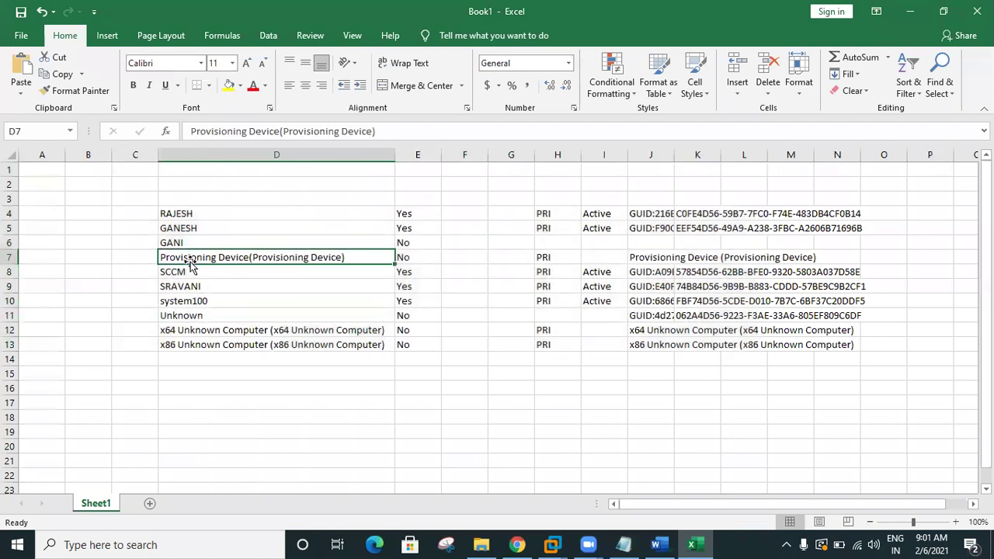
{"action": "key", "text": "Delete"}
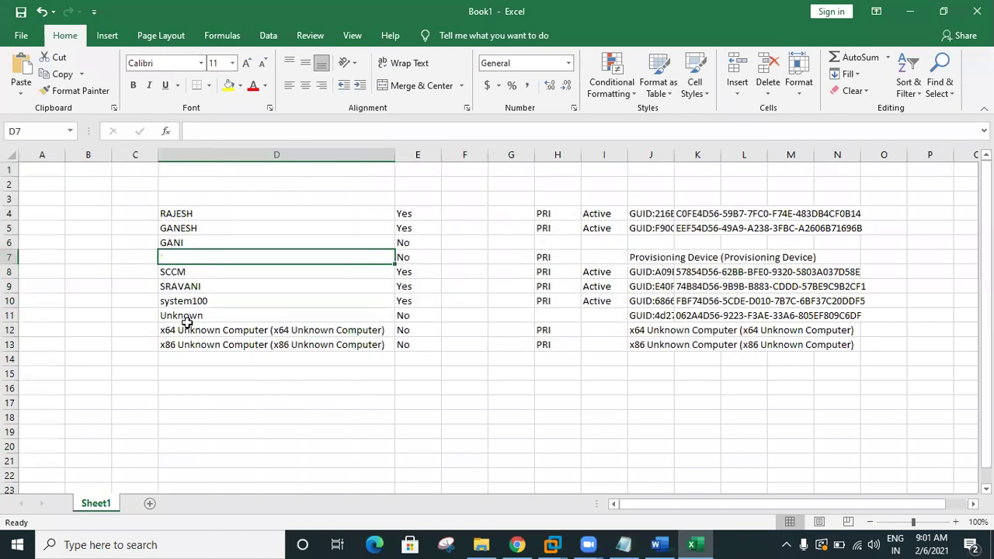
{"action": "left_click_drag", "start_coordinate": [189, 314], "coordinate": [194, 357]}
{"action": "key", "text": "Delete"}
{"action": "left_click_drag", "start_coordinate": [193, 213], "coordinate": [200, 293]}
{"action": "key", "text": "ctrl+c"}
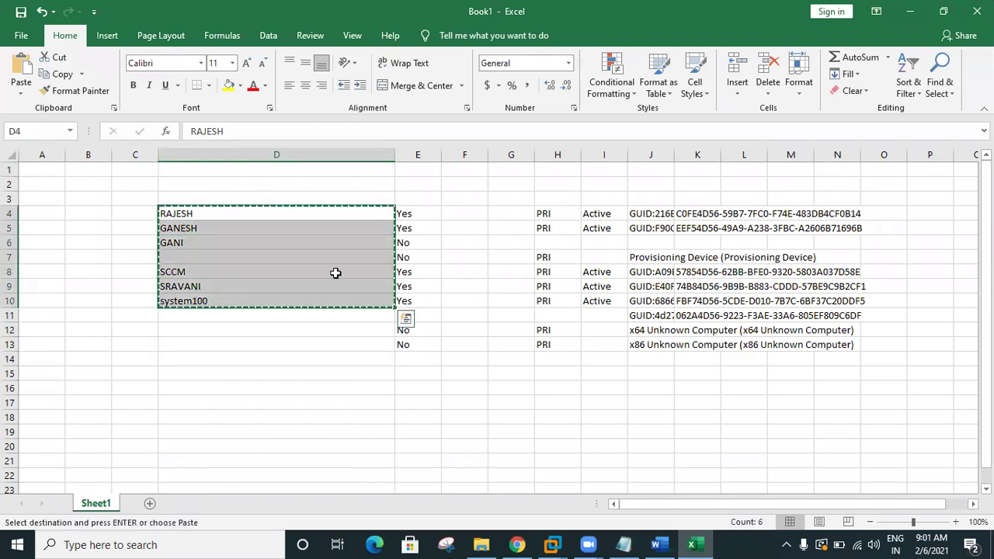
{"action": "mouse_move", "coordinate": [552, 544]}
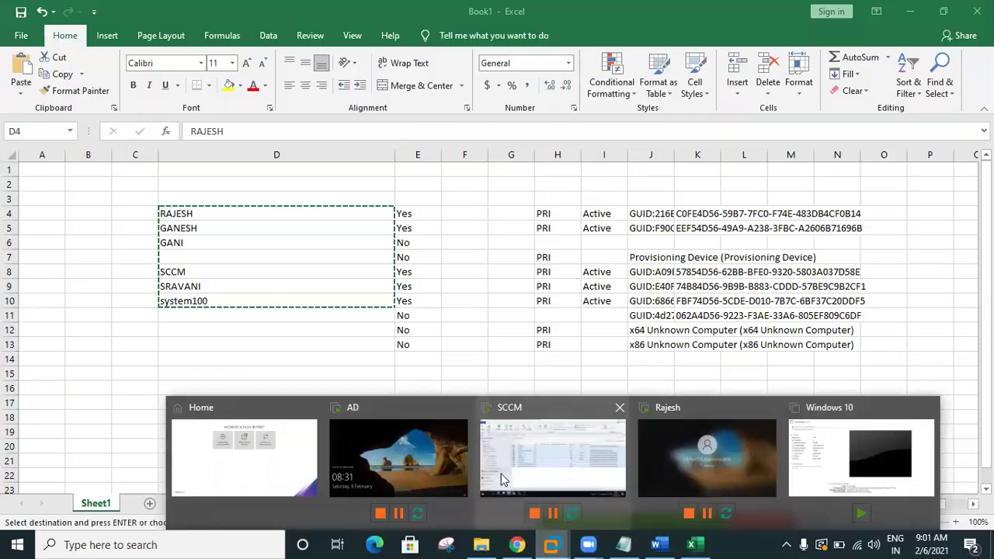
{"action": "left_click", "coordinate": [508, 450]}
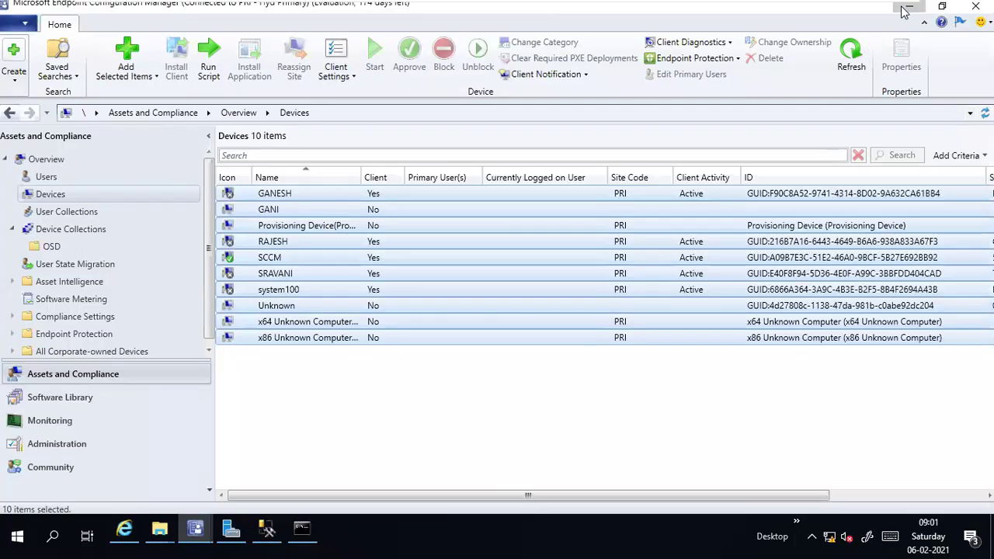
Step: Ping the six host names in PingInfoView (RAJESH and SCCM succeed) and copy all results
{"action": "left_click", "coordinate": [910, 6]}
{"action": "left_click", "coordinate": [195, 139]}
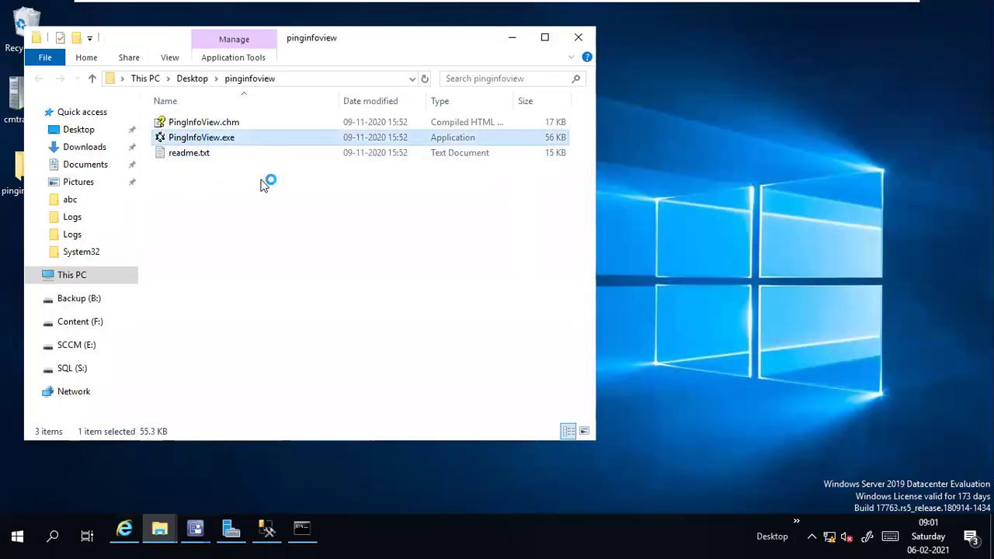
{"action": "key", "text": "Return"}
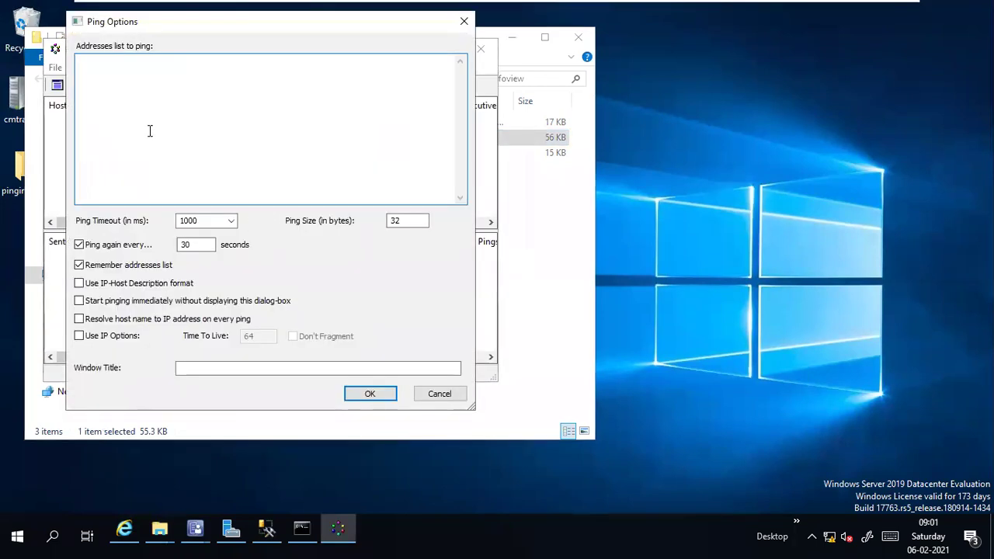
{"action": "left_click", "coordinate": [351, 390]}
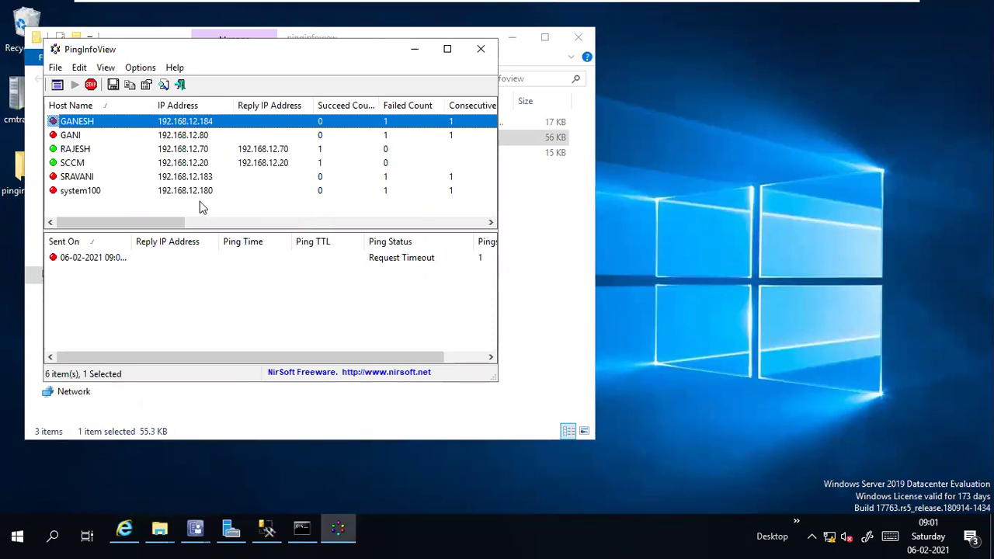
{"action": "left_click", "coordinate": [448, 49]}
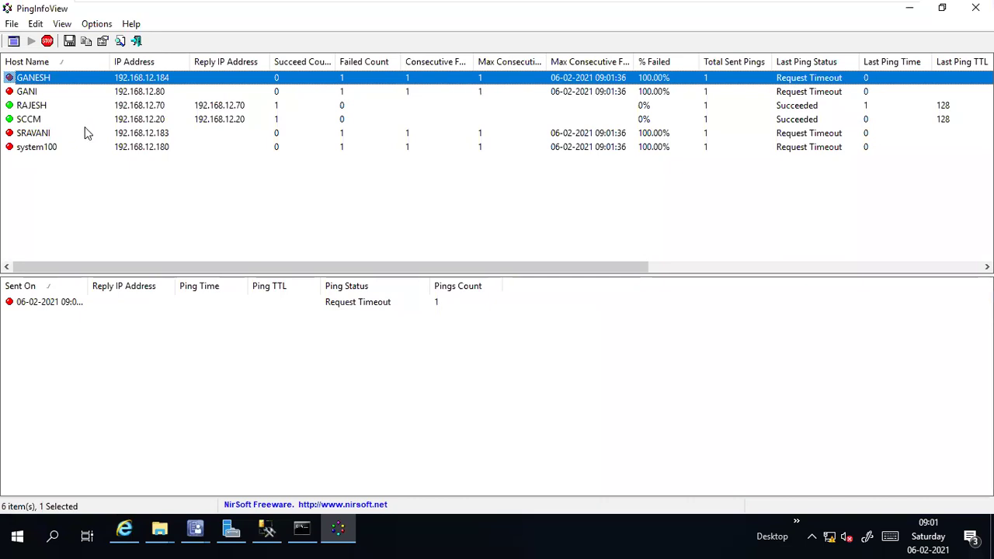
{"action": "left_click", "coordinate": [88, 168]}
{"action": "key", "text": "ctrl+a"}
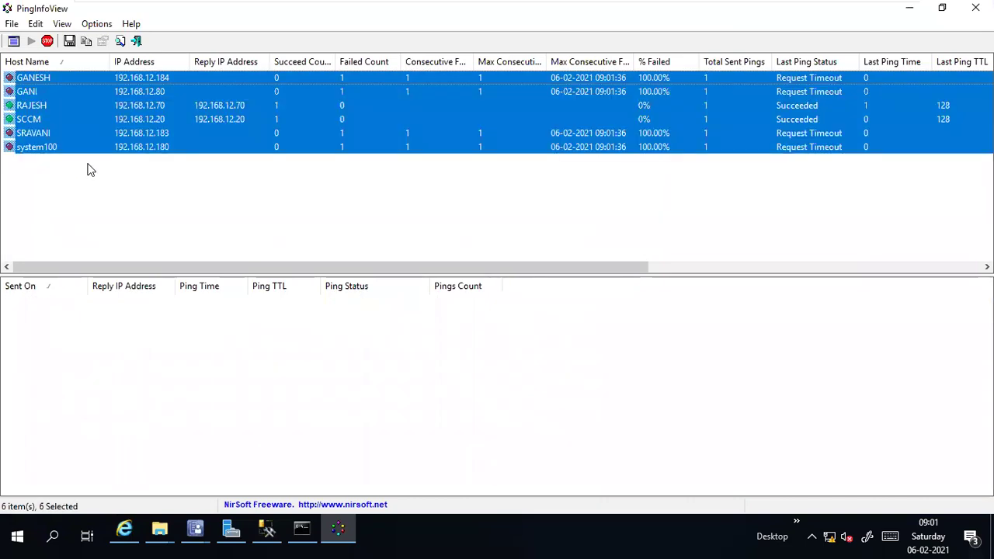
{"action": "mouse_move", "coordinate": [835, 4]}
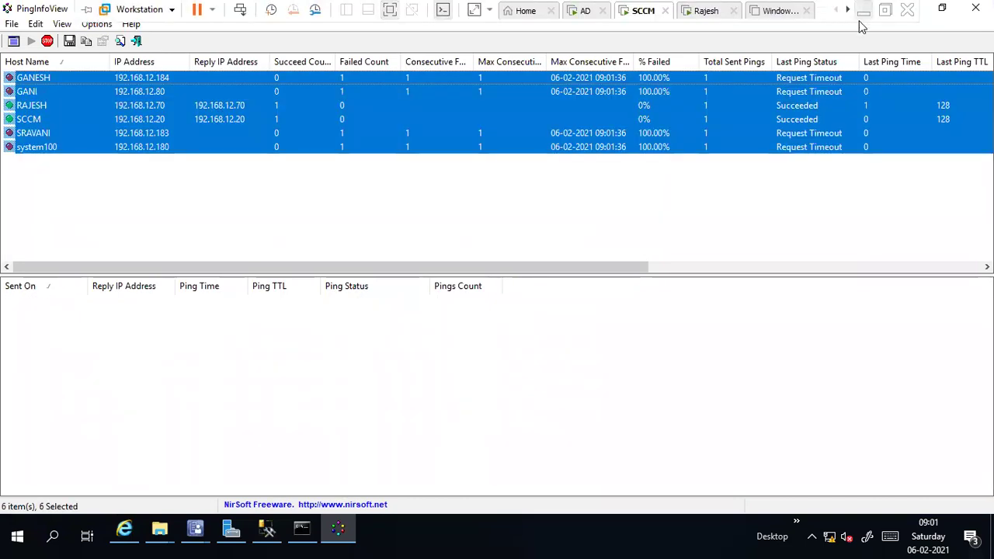
{"action": "left_click", "coordinate": [863, 12]}
Step: Paste the ping results at B4 on a new sheet and autofit columns B, C, D and L
{"action": "left_click", "coordinate": [196, 503]}
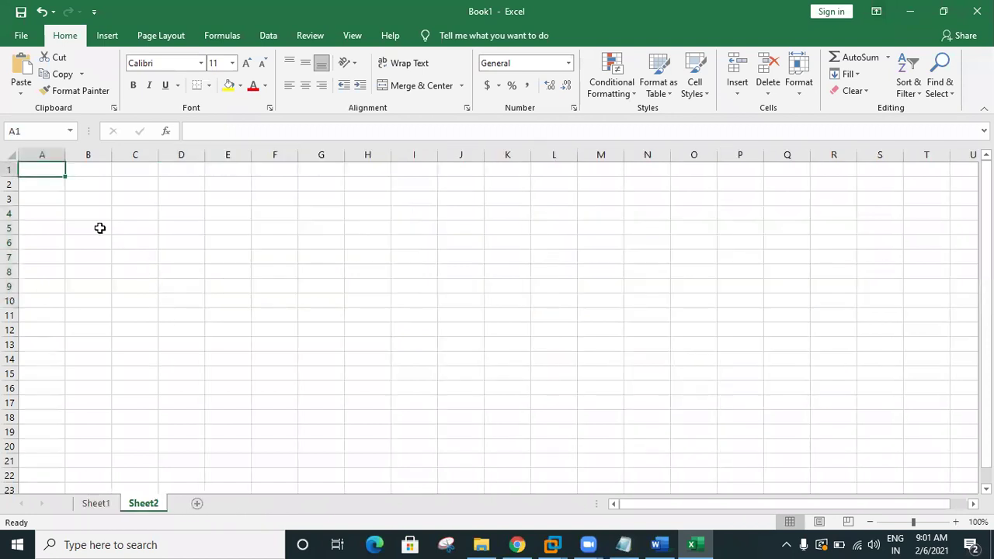
{"action": "left_click", "coordinate": [79, 210]}
{"action": "key", "text": "ctrl+v"}
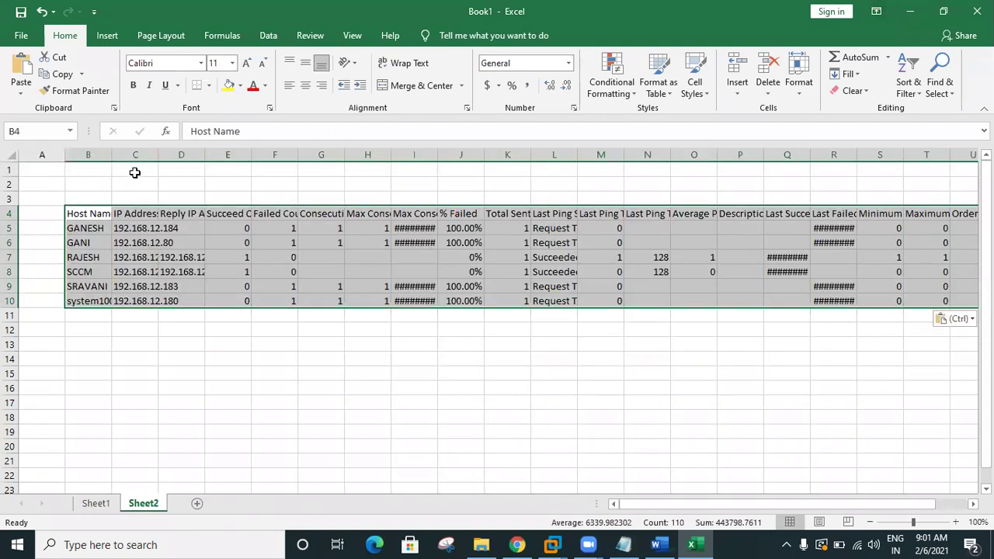
{"action": "double_click", "coordinate": [112, 152]}
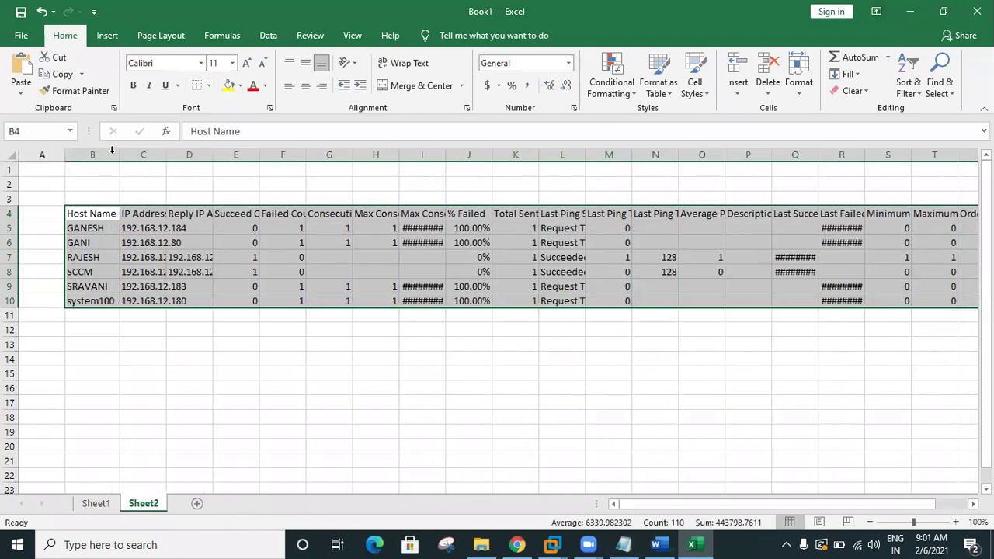
{"action": "double_click", "coordinate": [167, 154]}
{"action": "left_click", "coordinate": [209, 326]}
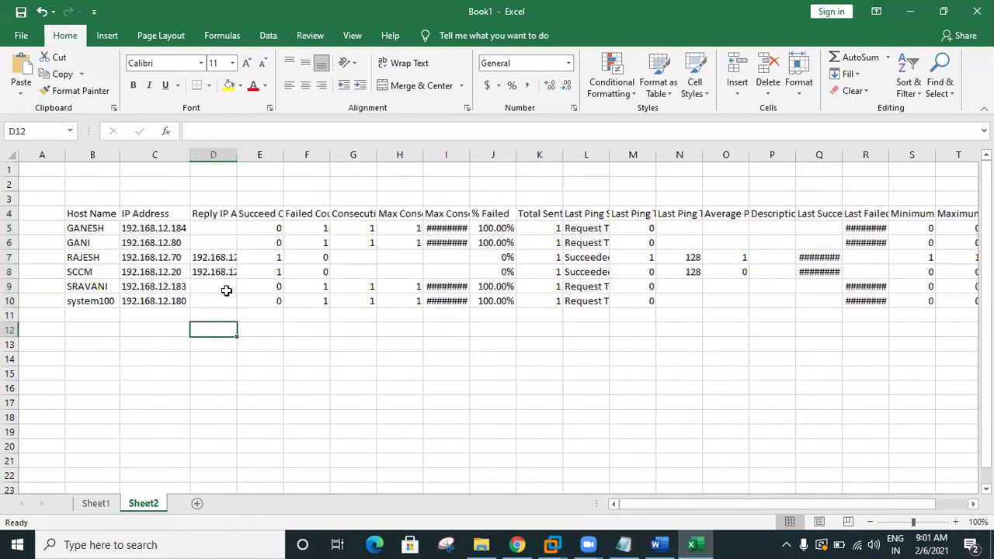
{"action": "double_click", "coordinate": [238, 155]}
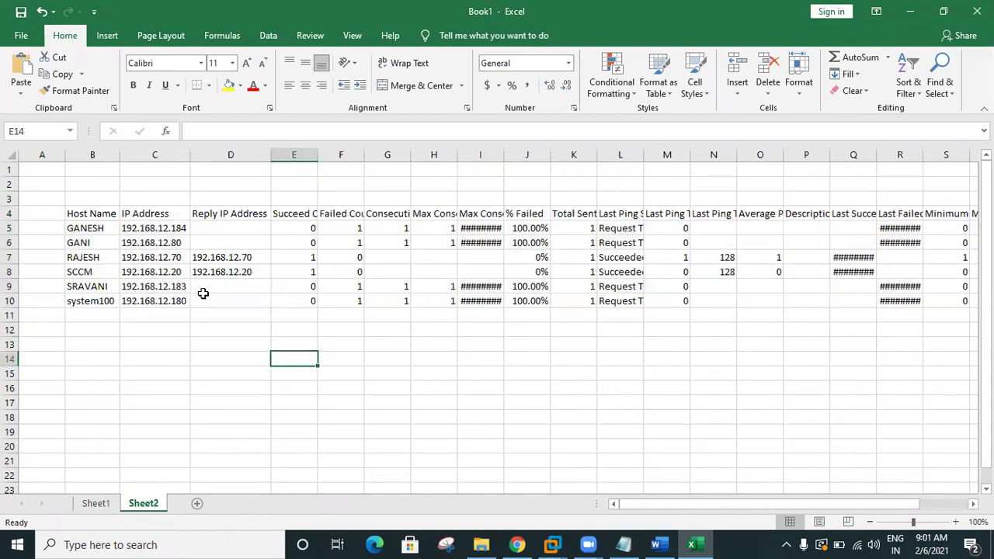
{"action": "left_click_drag", "start_coordinate": [164, 257], "coordinate": [209, 261]}
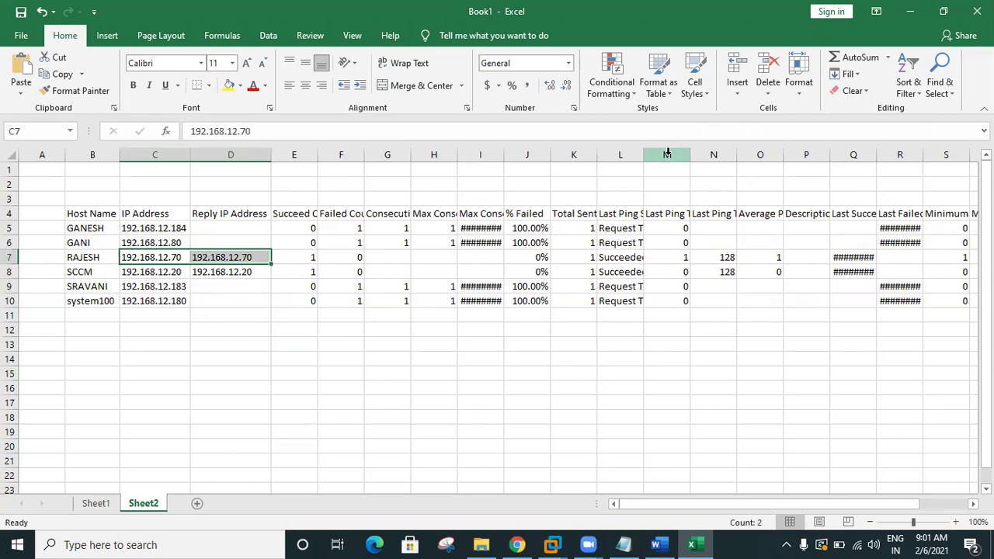
{"action": "double_click", "coordinate": [643, 154]}
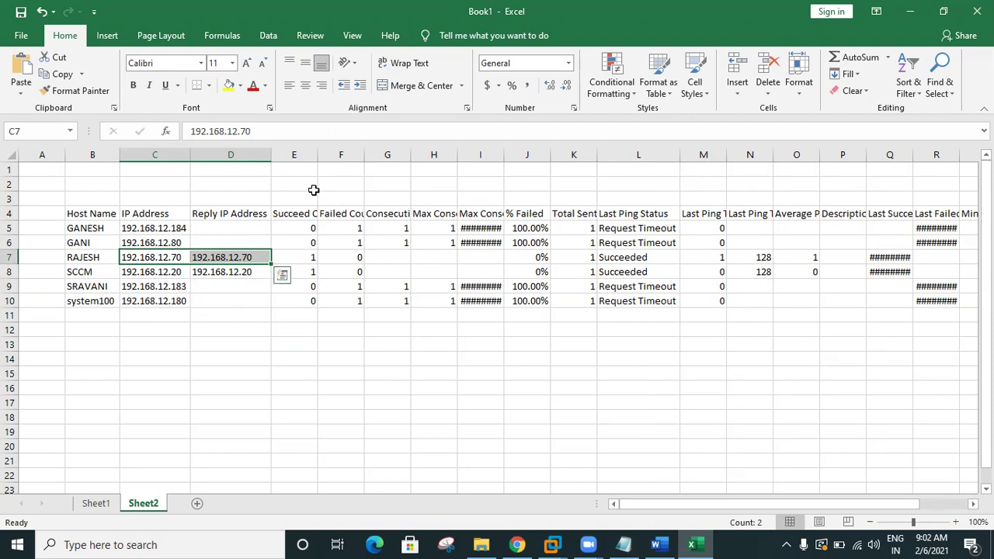
Step: Delete the columns before and after Last Ping Status
{"action": "left_click_drag", "start_coordinate": [295, 154], "coordinate": [555, 153]}
{"action": "right_click", "coordinate": [572, 153]}
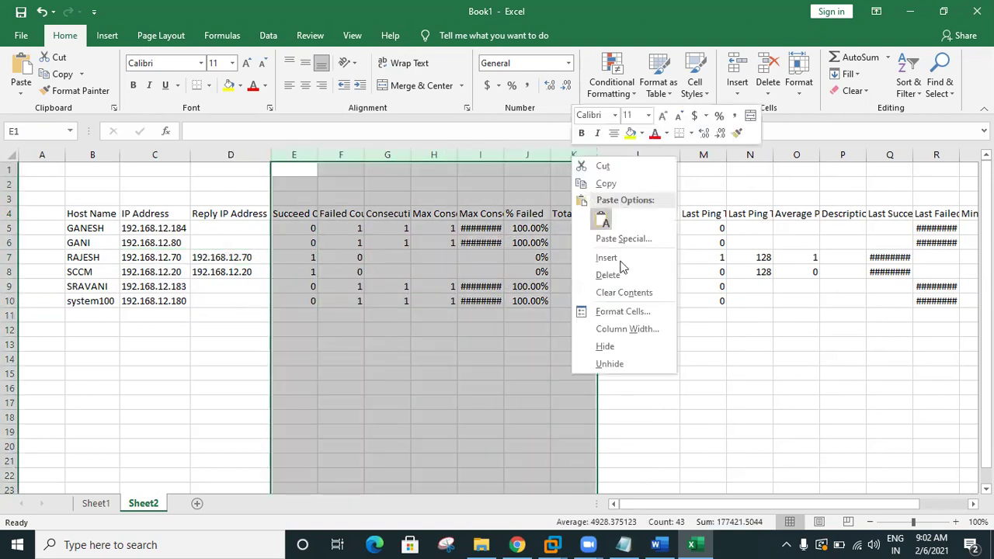
{"action": "left_click", "coordinate": [632, 275]}
{"action": "left_click_drag", "start_coordinate": [377, 154], "coordinate": [757, 165]}
{"action": "right_click", "coordinate": [753, 155]}
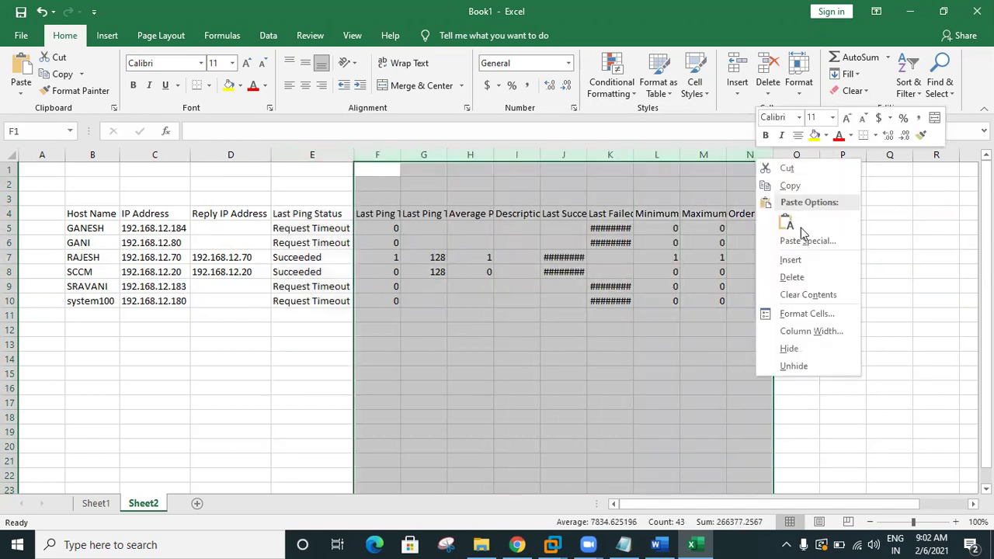
{"action": "left_click", "coordinate": [750, 278]}
{"action": "left_click", "coordinate": [389, 348]}
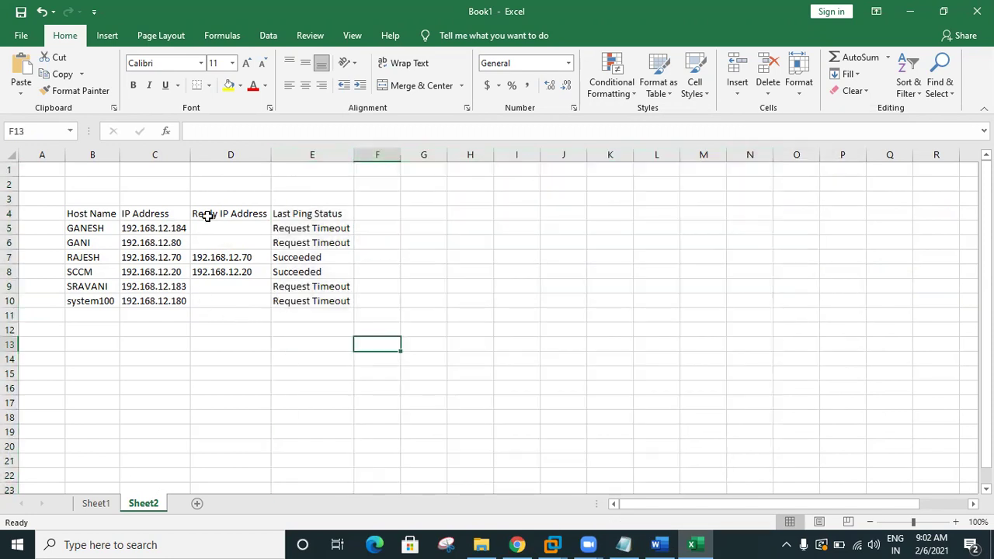
Step: Delete the Reply IP Address column and widen the Host Name and IP Address columns
{"action": "left_click", "coordinate": [226, 157]}
{"action": "right_click", "coordinate": [225, 156]}
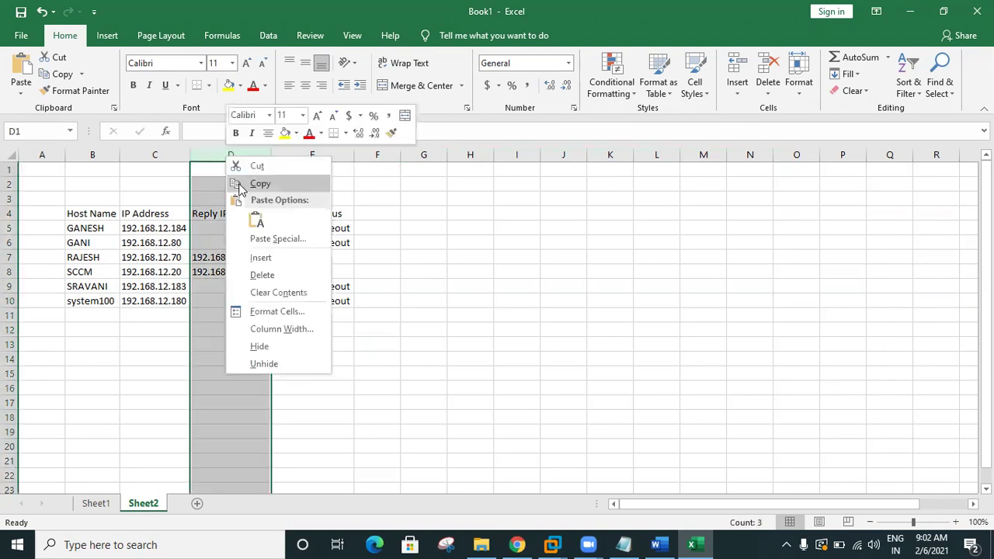
{"action": "left_click", "coordinate": [262, 275]}
{"action": "left_click_drag", "start_coordinate": [188, 154], "coordinate": [198, 171]}
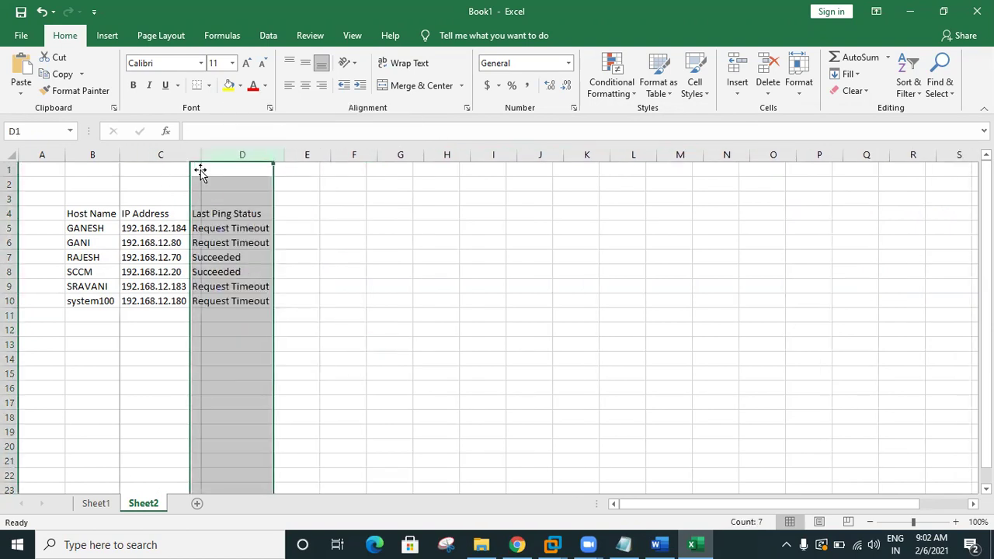
{"action": "left_click", "coordinate": [223, 361]}
{"action": "left_click_drag", "start_coordinate": [120, 155], "coordinate": [143, 155]}
{"action": "left_click", "coordinate": [154, 325]}
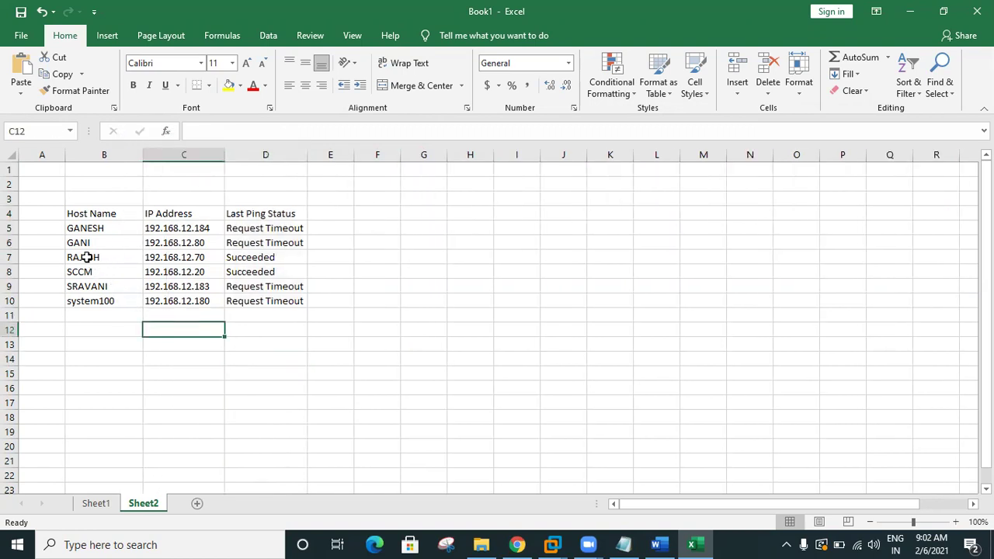
Step: Copy the host name RAJESH from cell B7 and return to the SCCM virtual machine
{"action": "left_click", "coordinate": [87, 258]}
{"action": "left_click", "coordinate": [243, 257]}
{"action": "left_click", "coordinate": [155, 257]}
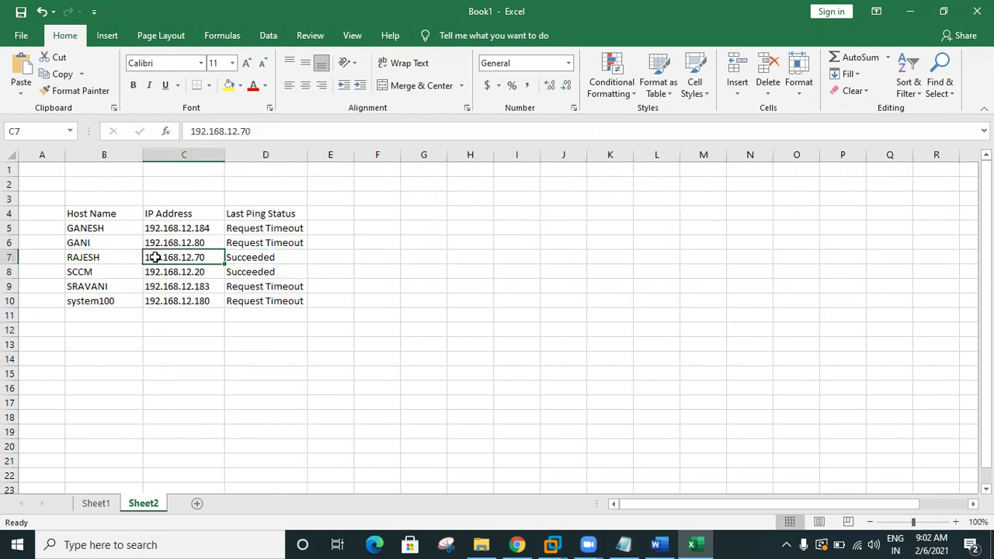
{"action": "left_click", "coordinate": [104, 257]}
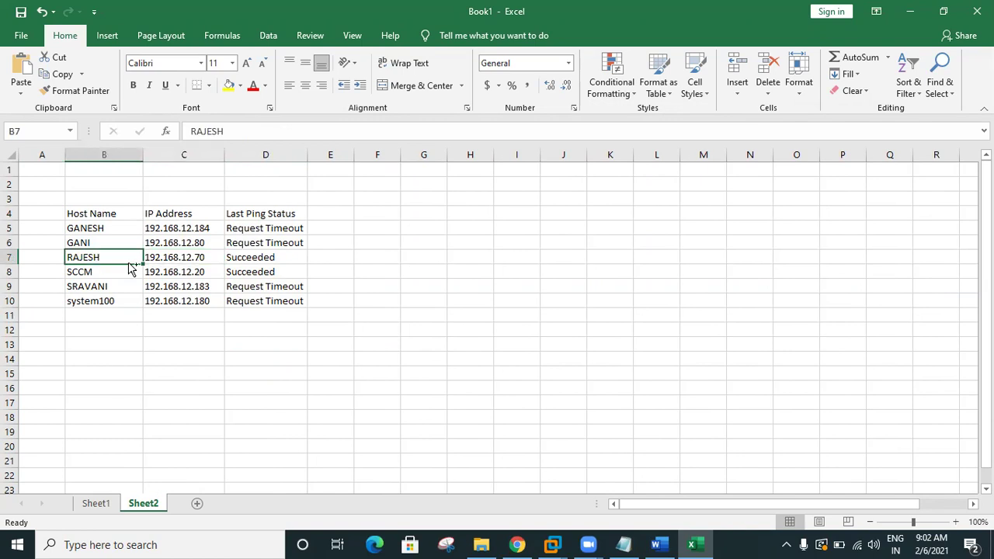
{"action": "key", "text": "ctrl+c"}
{"action": "left_click", "coordinate": [553, 544]}
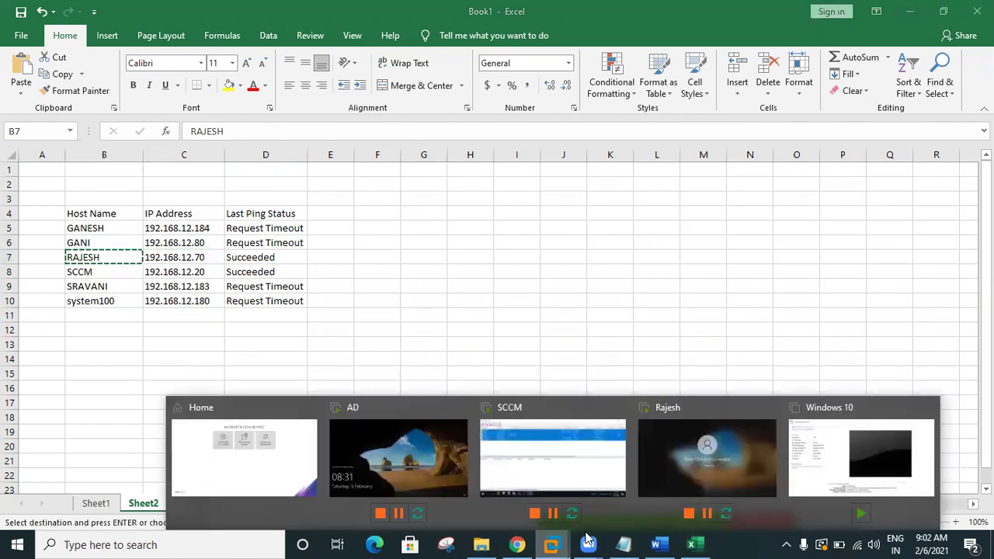
{"action": "left_click", "coordinate": [553, 450]}
Step: Bring the Configuration Manager console with the Devices list to the front
{"action": "left_click", "coordinate": [906, 7]}
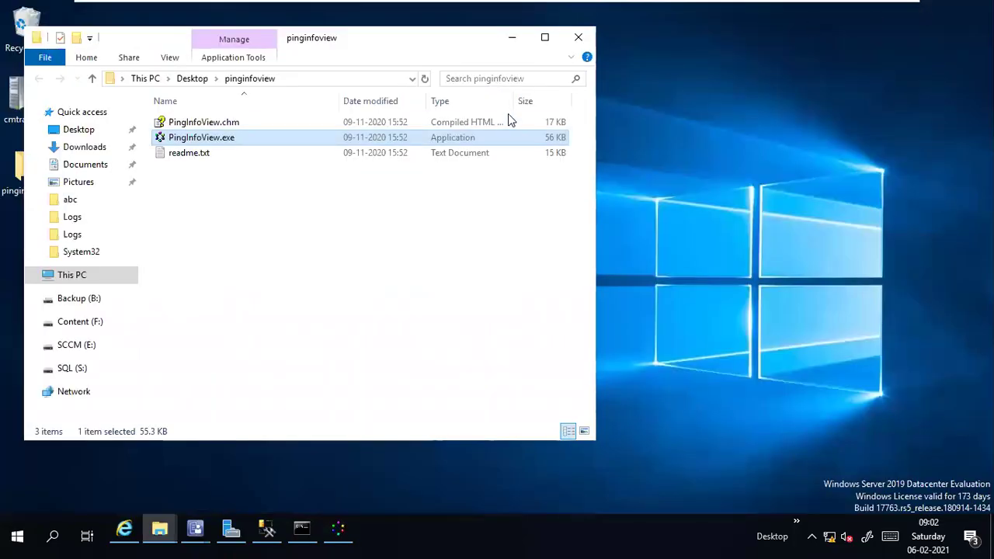
{"action": "left_click", "coordinate": [195, 529]}
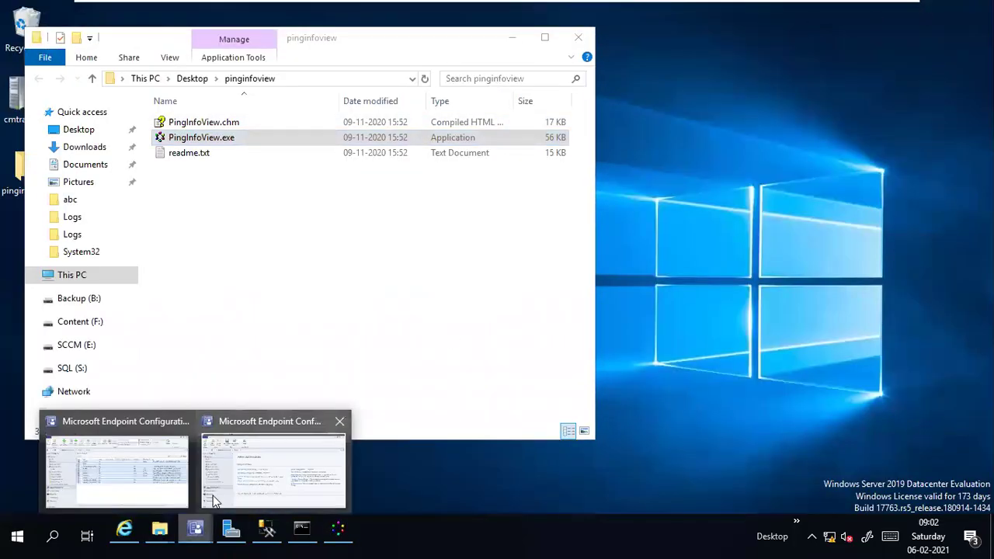
{"action": "left_click", "coordinate": [215, 501]}
{"action": "mouse_move", "coordinate": [193, 531]}
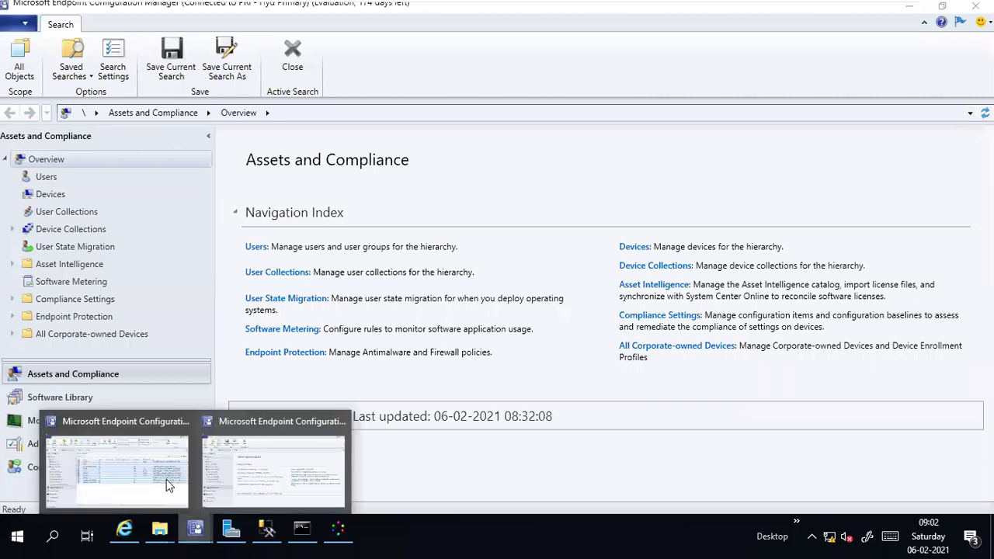
{"action": "left_click", "coordinate": [167, 479]}
{"action": "left_click", "coordinate": [381, 355]}
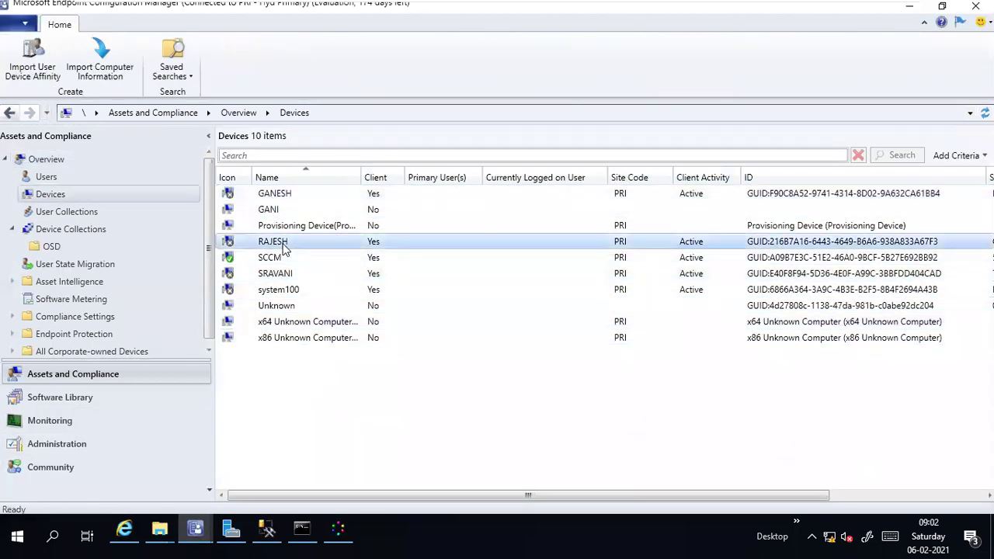
{"action": "left_click", "coordinate": [282, 245]}
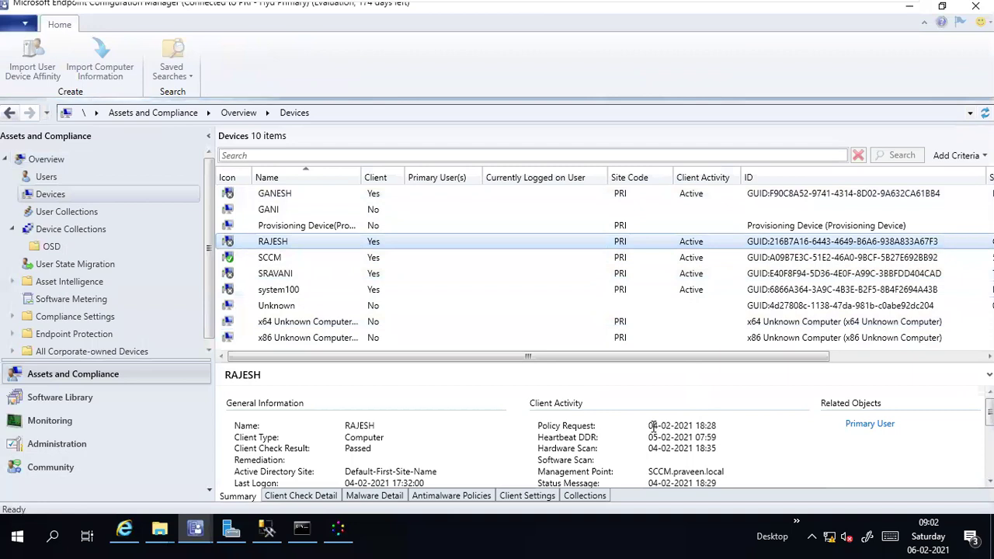
{"action": "left_click_drag", "start_coordinate": [651, 426], "coordinate": [716, 429]}
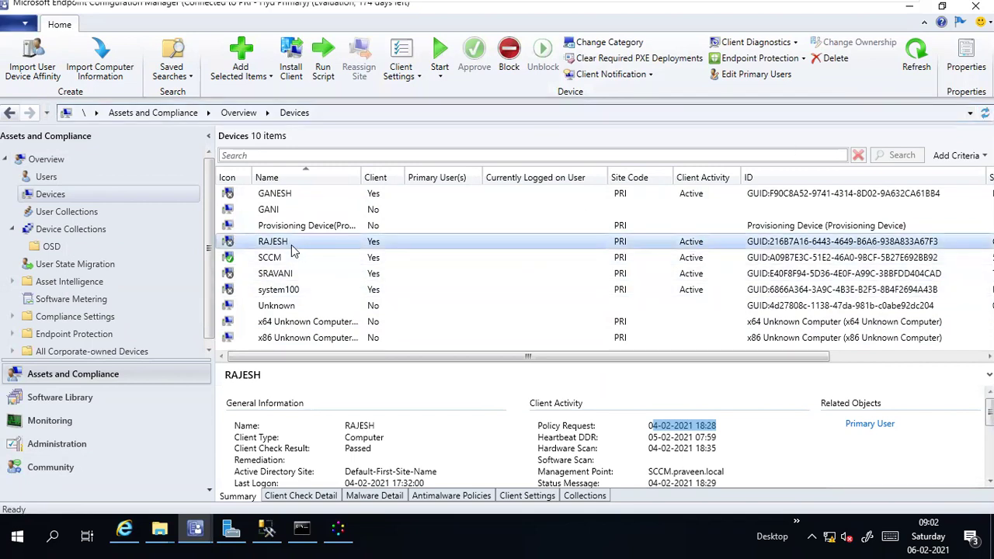
{"action": "key", "text": "Down"}
{"action": "key", "text": "Down"}
{"action": "key", "text": "Down"}
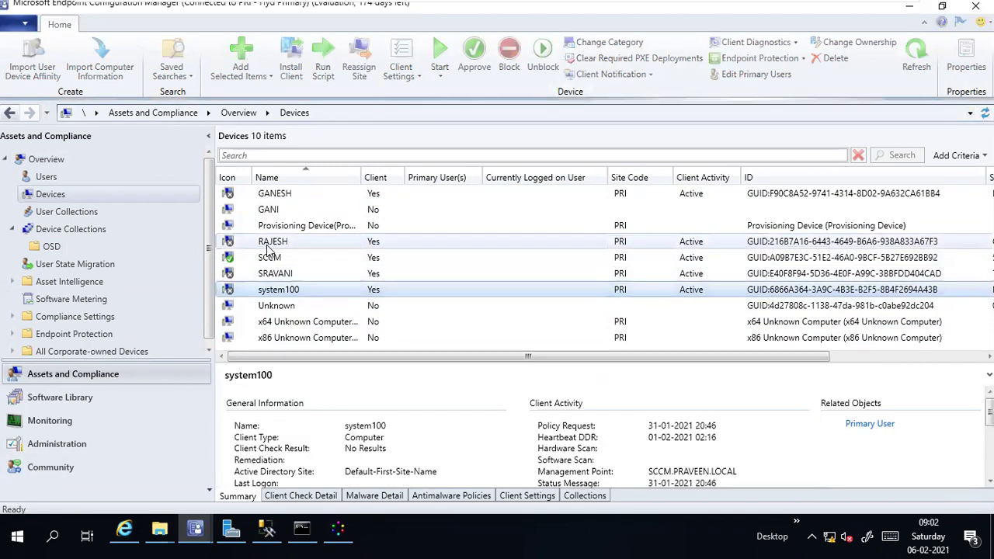
{"action": "left_click", "coordinate": [268, 245]}
{"action": "key", "text": "F5"}
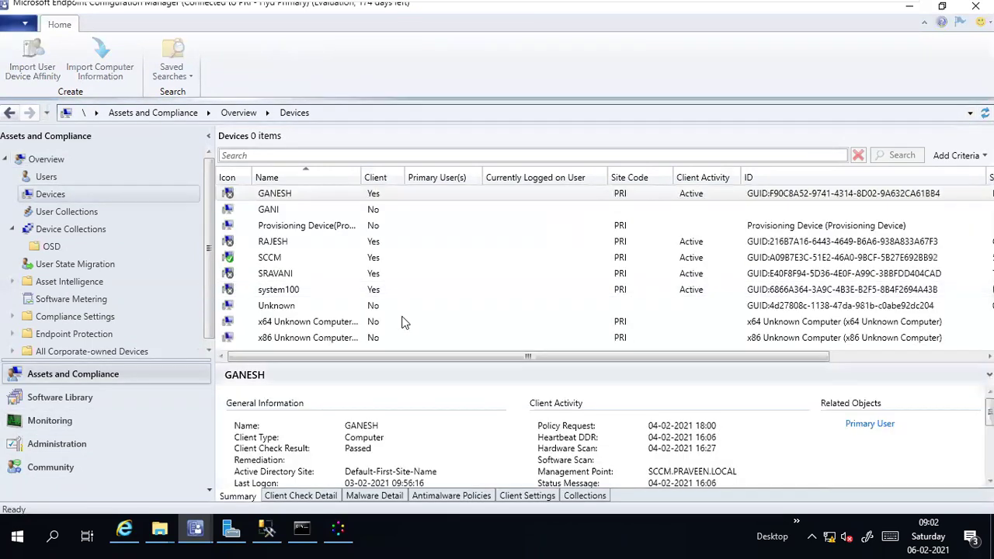
{"action": "left_click", "coordinate": [273, 244]}
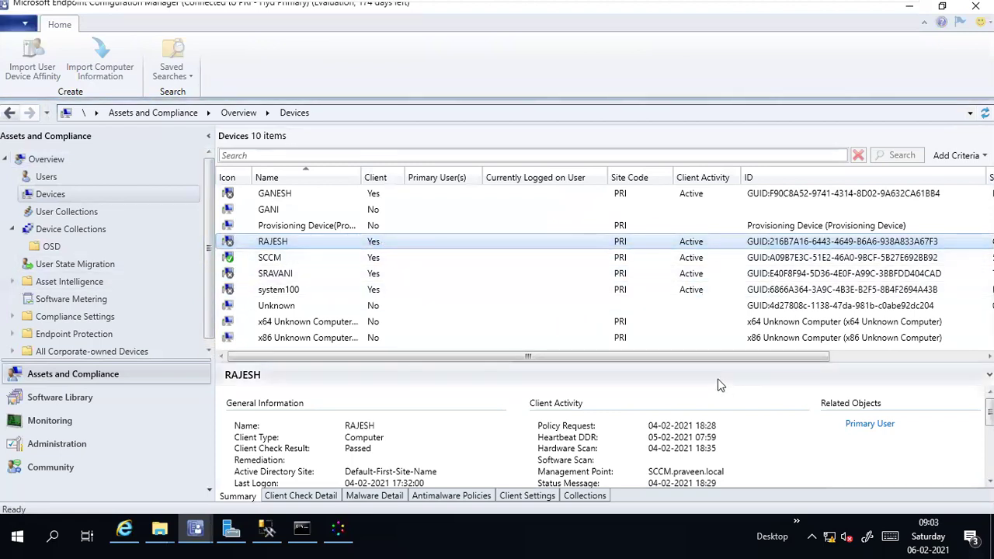
{"action": "left_click_drag", "start_coordinate": [692, 360], "coordinate": [507, 362]}
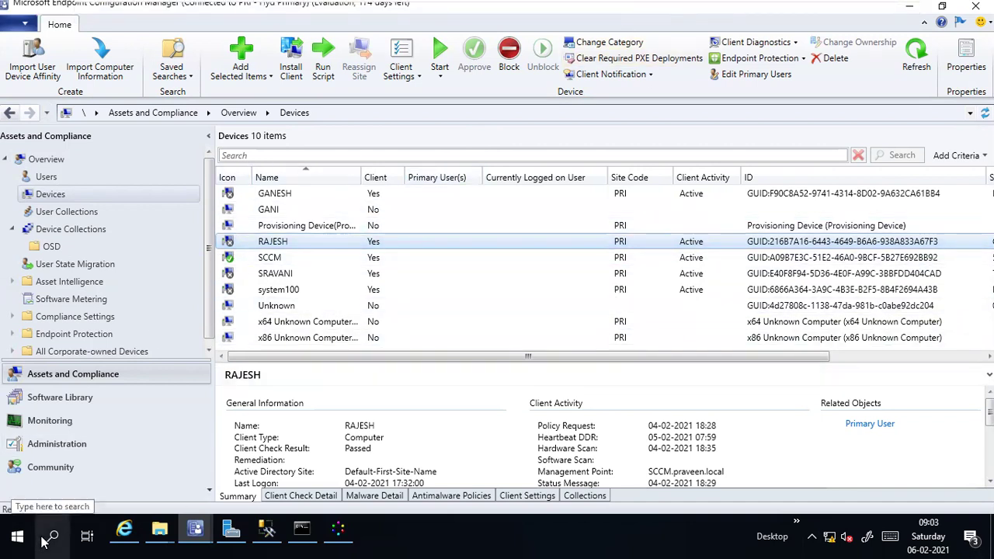
Step: Open RAJESH's \\rajesh\admin$ share from the Run dialog
{"action": "key", "text": "super+r"}
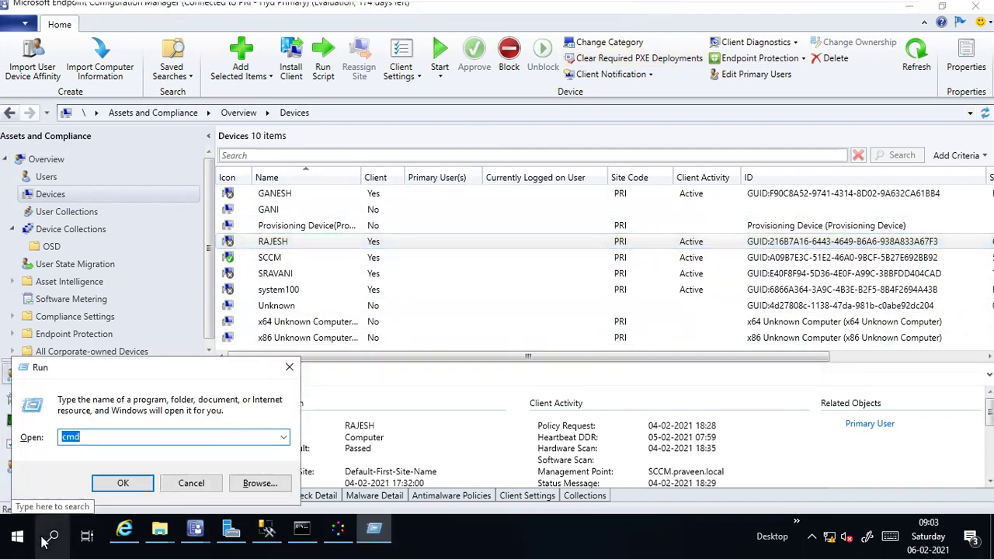
{"action": "type", "text": "\\\\ra"}
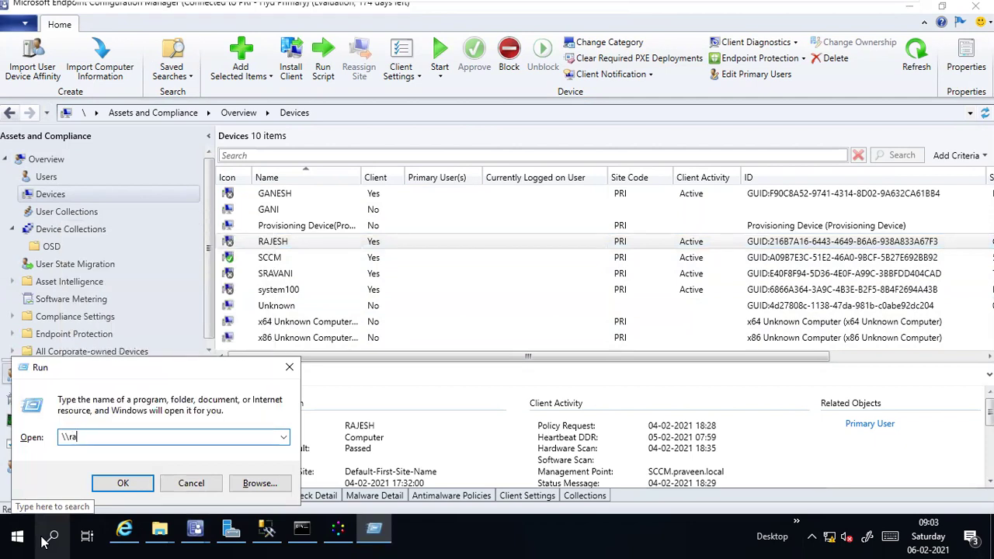
{"action": "type", "text": "k"}
{"action": "key", "text": "BackSpace"}
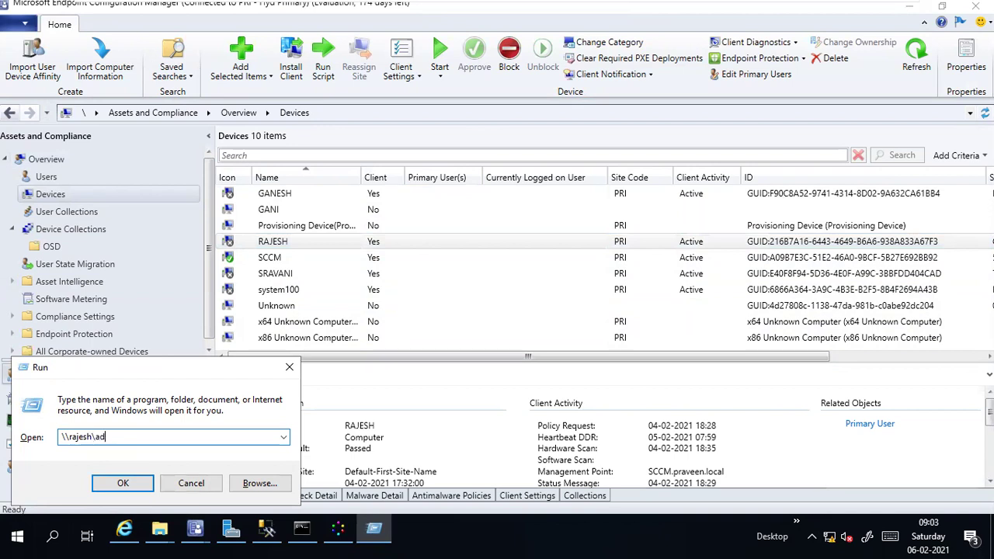
{"action": "key", "text": "Return"}
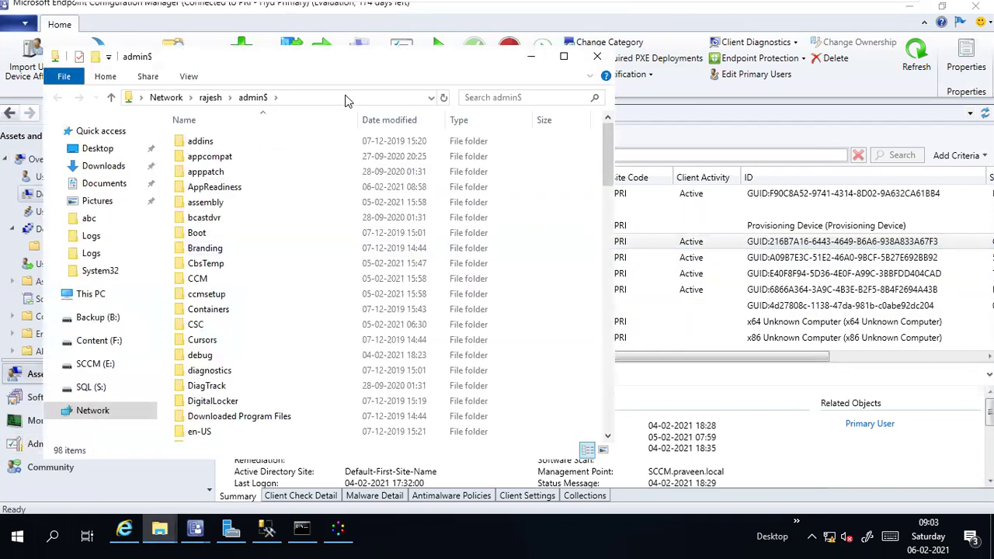
{"action": "left_click", "coordinate": [347, 101]}
{"action": "mouse_move", "coordinate": [645, 8]}
{"action": "left_click", "coordinate": [334, 173]}
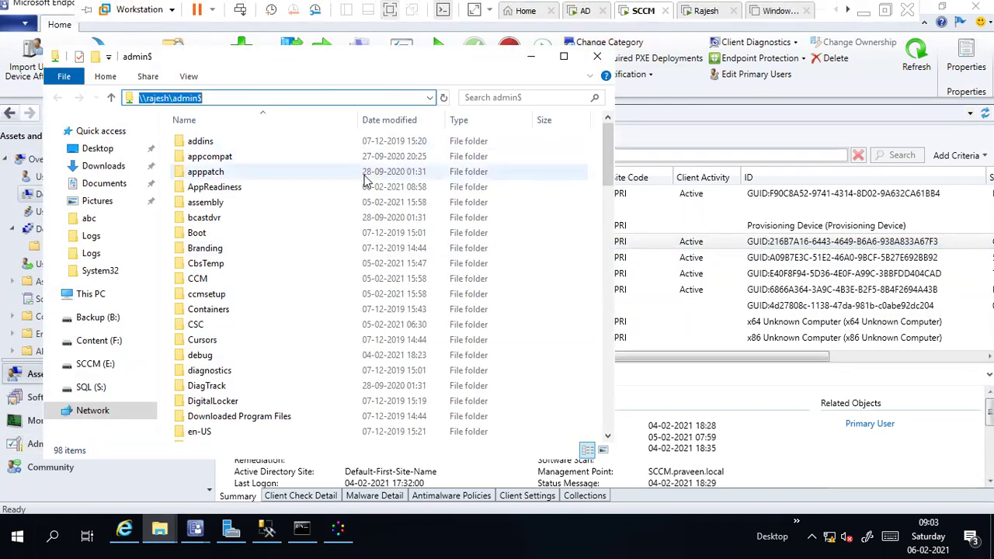
Step: Open CCM\Logs repeatedly to confirm it is empty, then go to the Rajesh virtual machine
{"action": "double_click", "coordinate": [245, 281]}
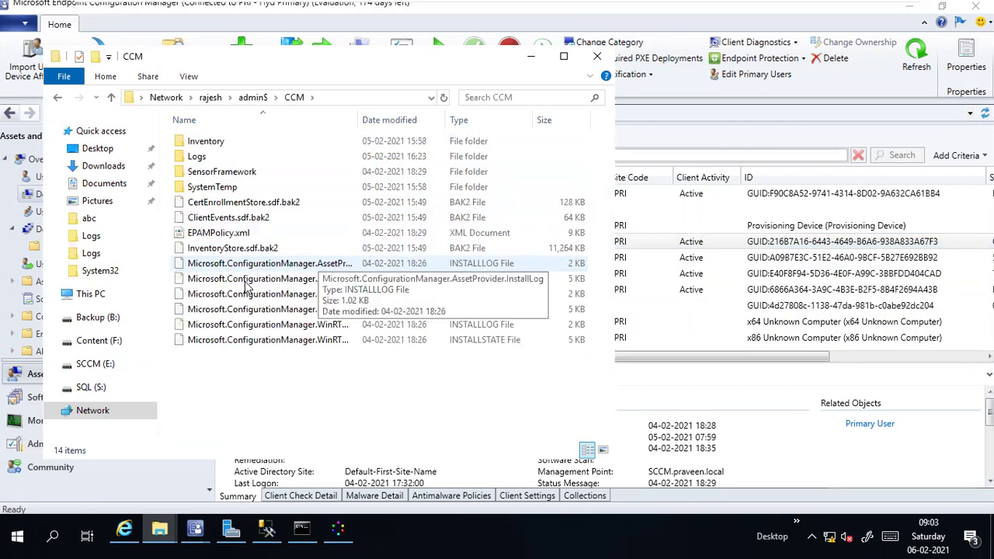
{"action": "left_click", "coordinate": [243, 158]}
{"action": "double_click", "coordinate": [243, 157]}
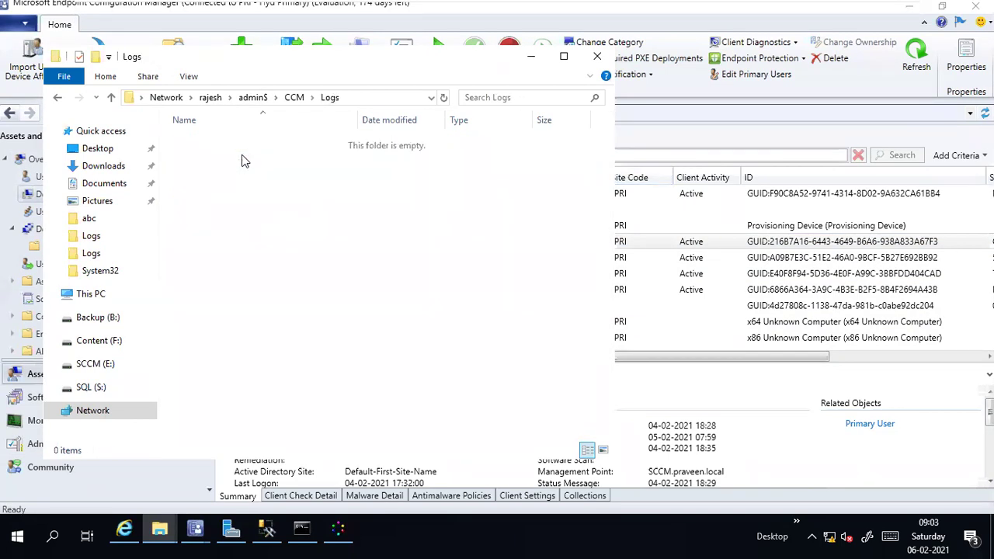
{"action": "left_click", "coordinate": [294, 97]}
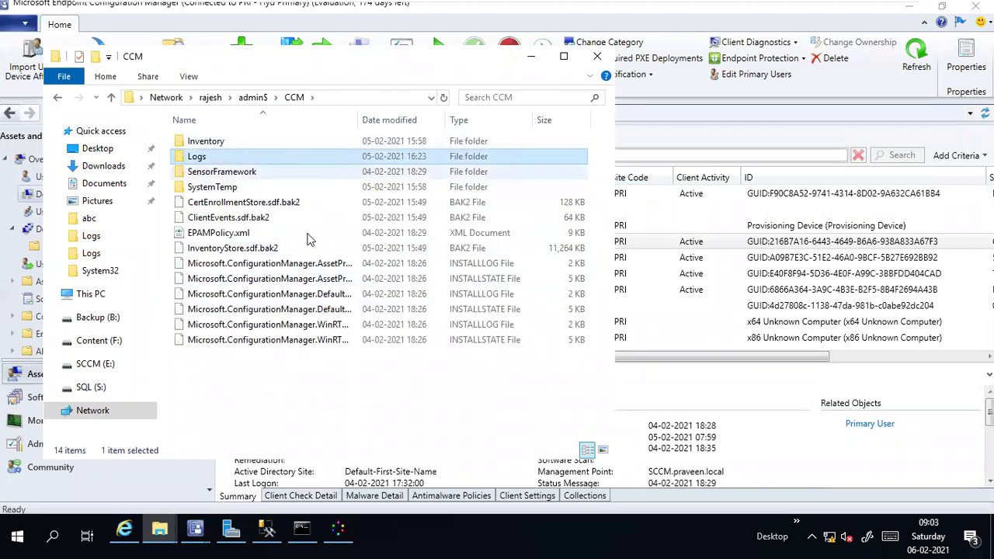
{"action": "double_click", "coordinate": [225, 158]}
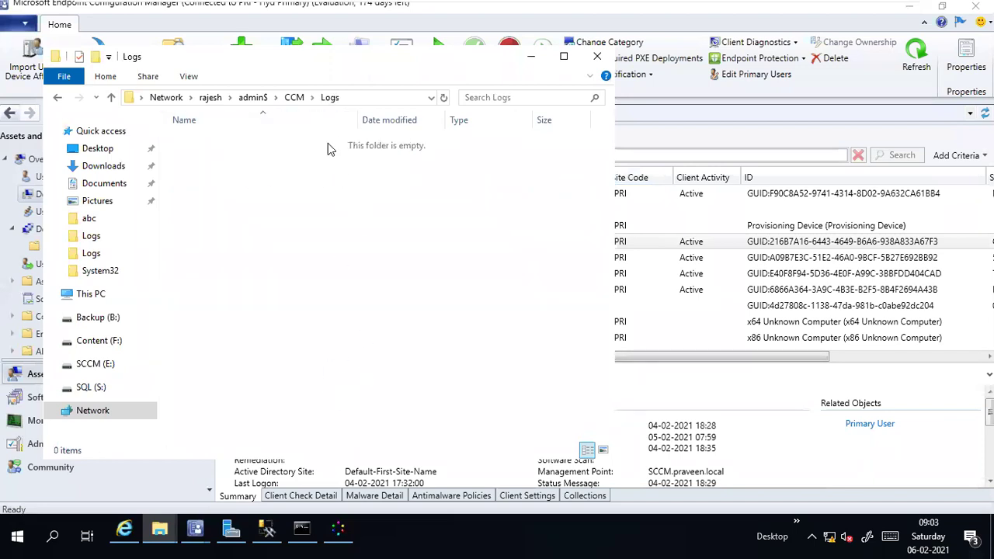
{"action": "left_click", "coordinate": [295, 97]}
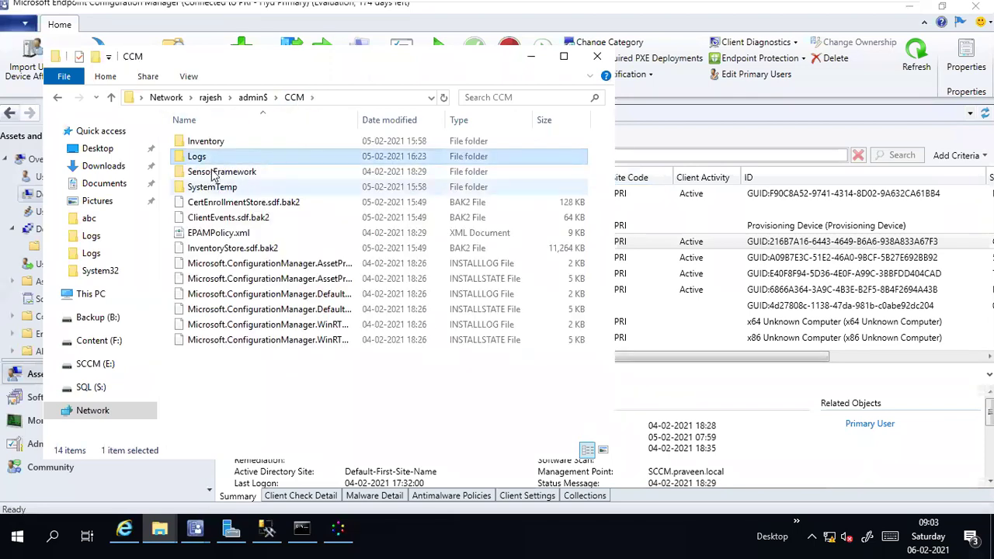
{"action": "double_click", "coordinate": [207, 156]}
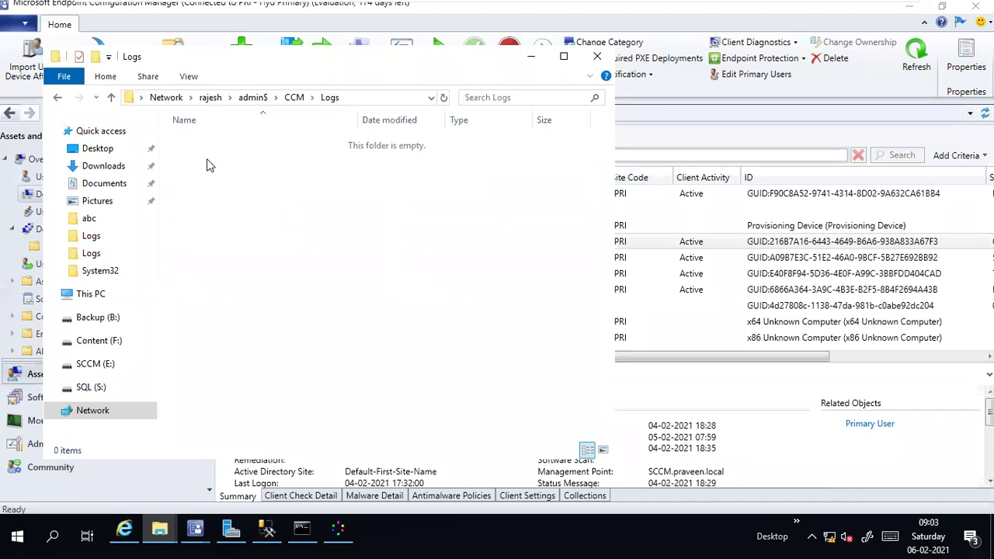
{"action": "left_click", "coordinate": [291, 103]}
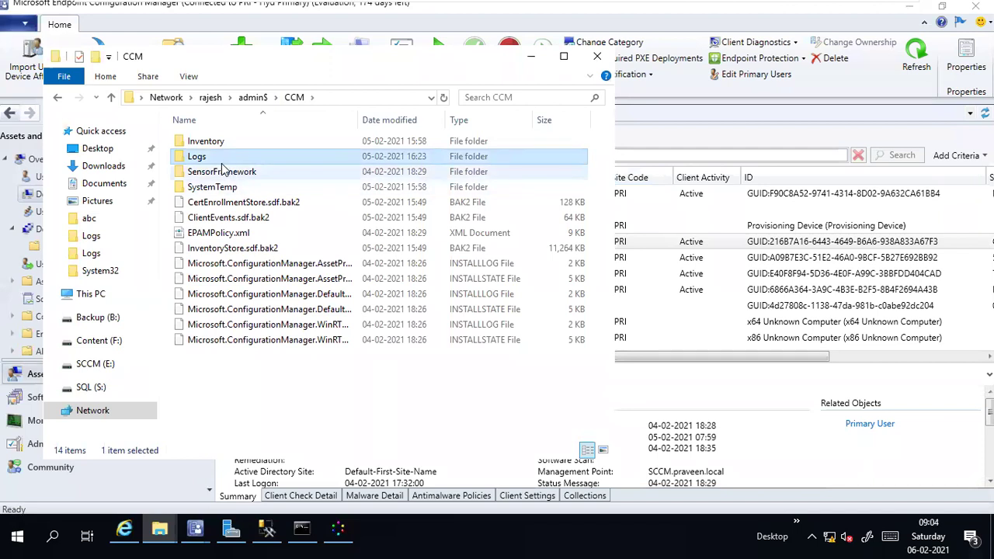
{"action": "double_click", "coordinate": [218, 160]}
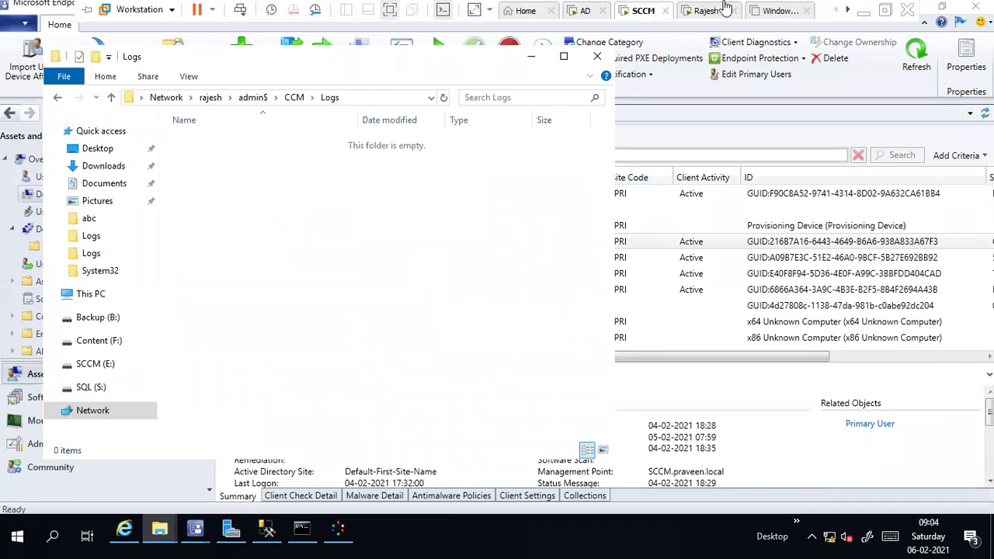
{"action": "left_click_drag", "start_coordinate": [393, 50], "coordinate": [567, 90]}
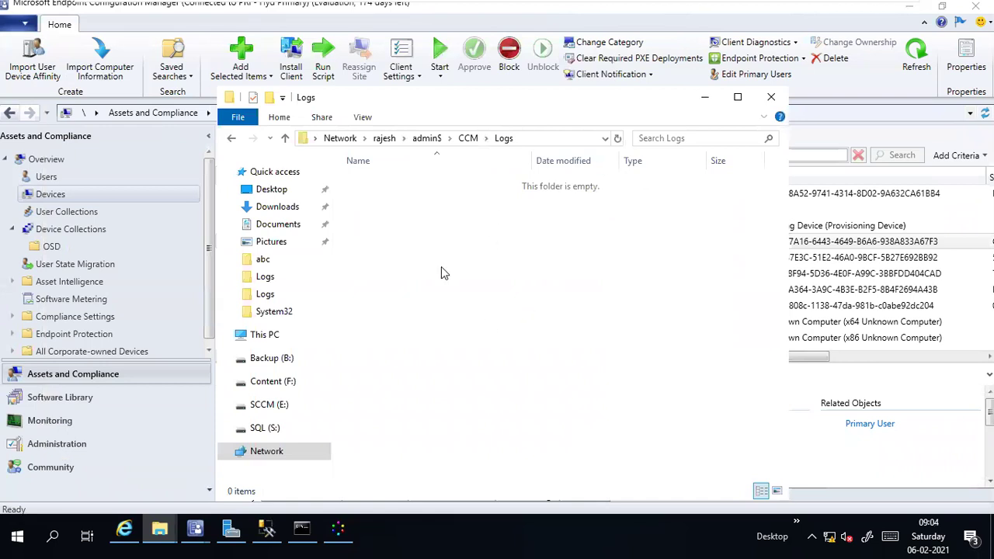
{"action": "left_click", "coordinate": [704, 98]}
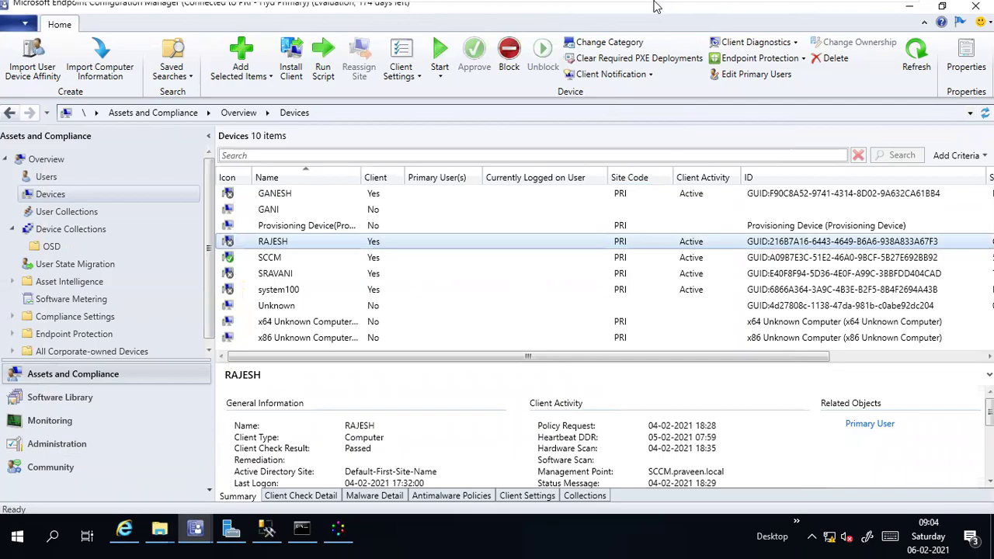
{"action": "mouse_move", "coordinate": [660, 4]}
{"action": "left_click", "coordinate": [697, 13]}
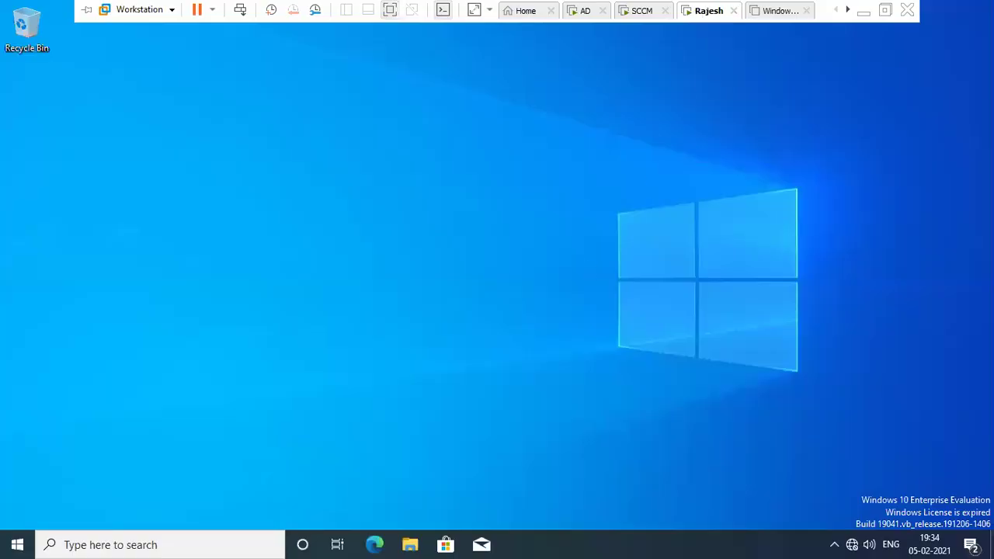
Step: Launch Services on Rajesh's machine and jump to the Smart Card Device Enumeration Service
{"action": "key", "text": "super+r"}
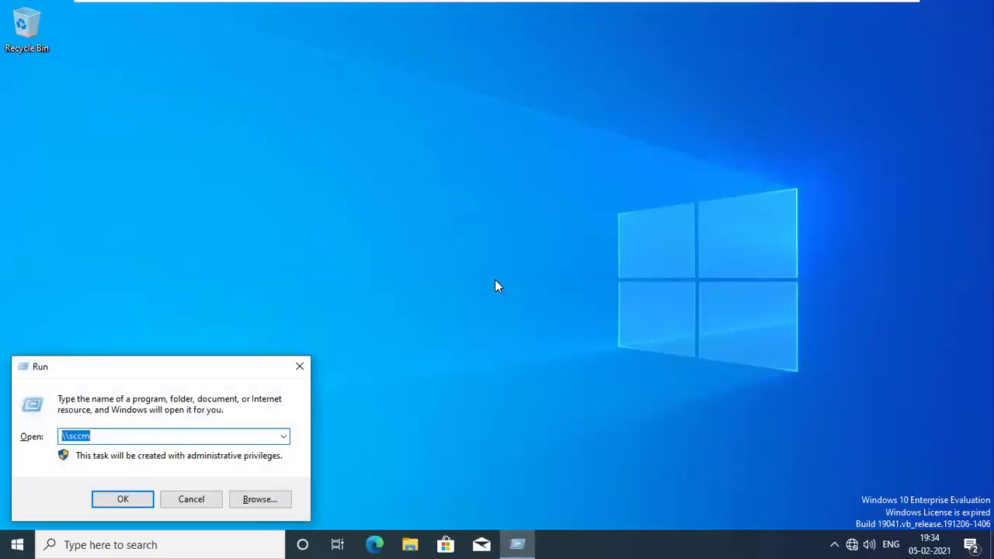
{"action": "type", "text": "services.msc"}
{"action": "key", "text": "Return"}
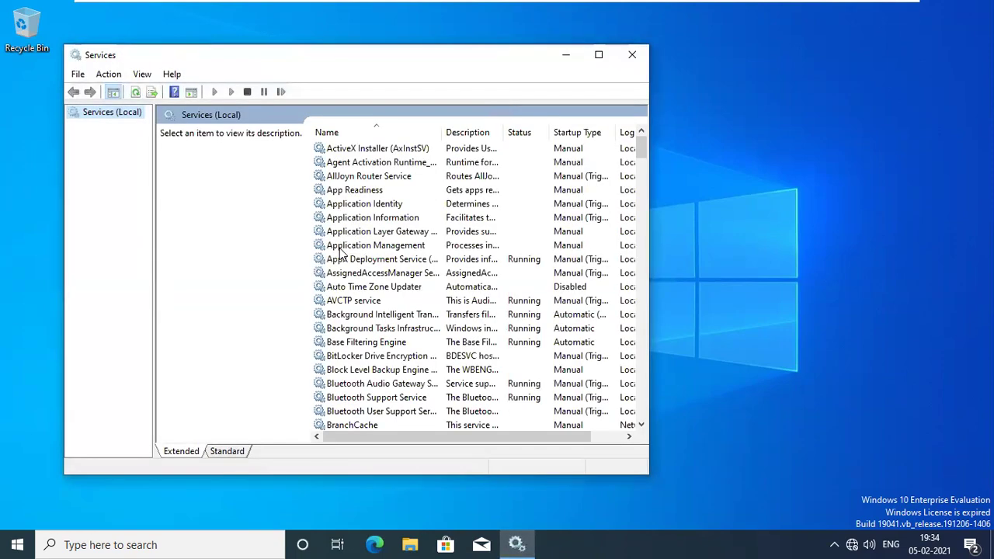
{"action": "left_click", "coordinate": [340, 249]}
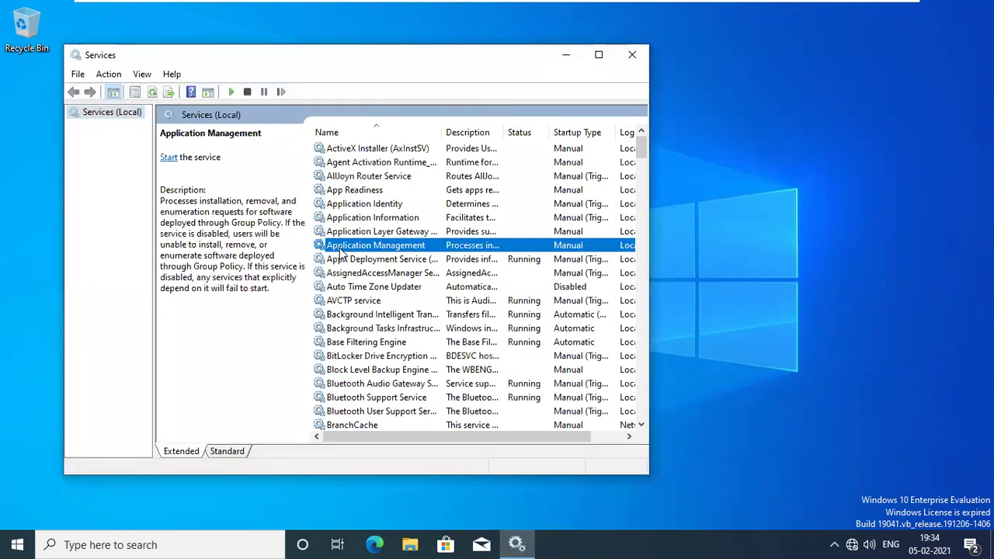
{"action": "type", "text": "smart"}
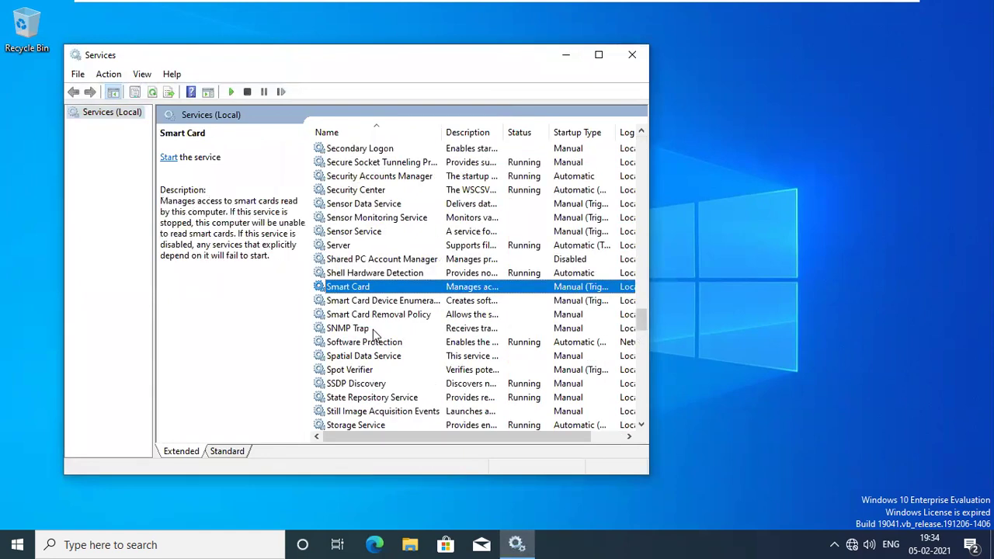
{"action": "key", "text": "Down"}
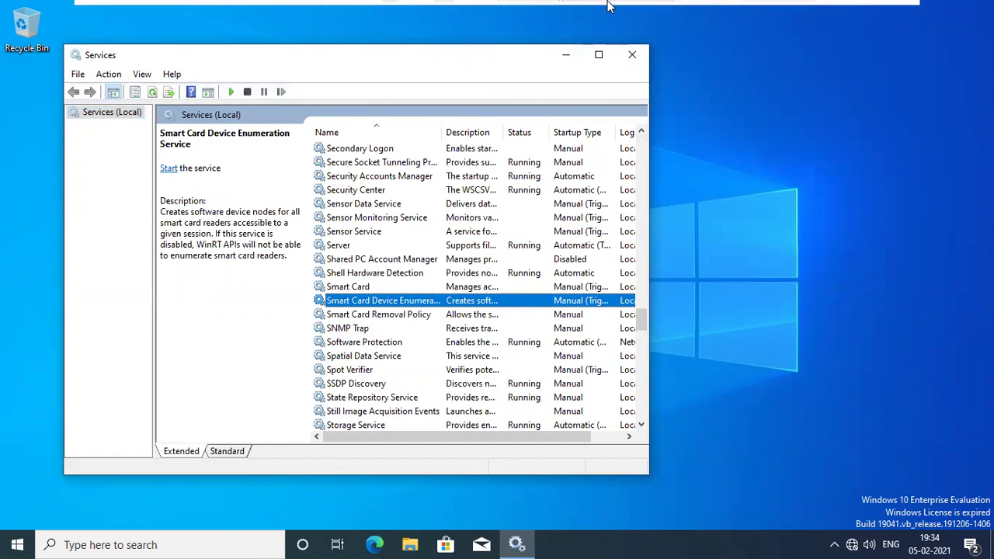
{"action": "mouse_move", "coordinate": [608, 6]}
{"action": "left_click", "coordinate": [644, 9]}
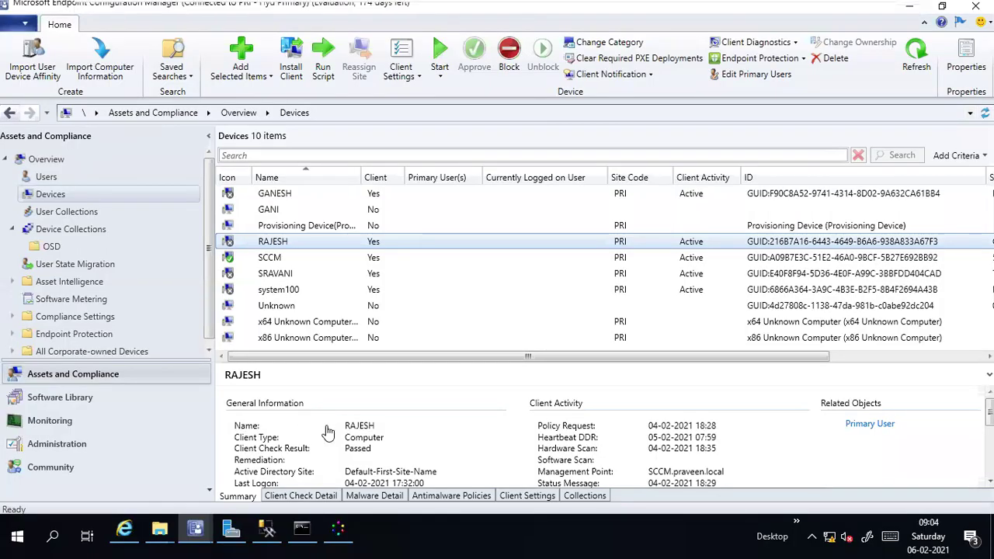
Step: Navigate from CCM\Logs up to admin$, into ccmsetup\Logs, and open ccmsetup.log
{"action": "left_click", "coordinate": [160, 531]}
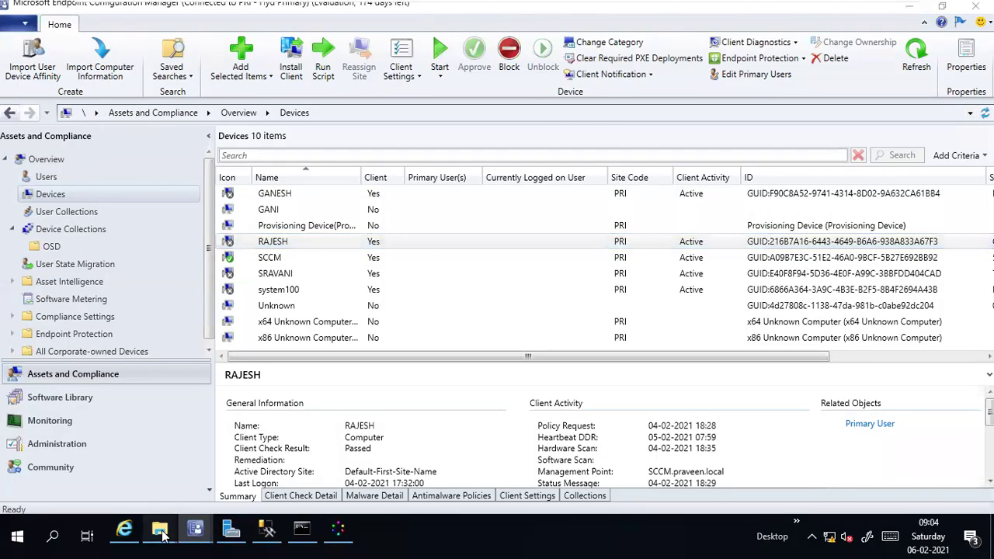
{"action": "left_click", "coordinate": [286, 465]}
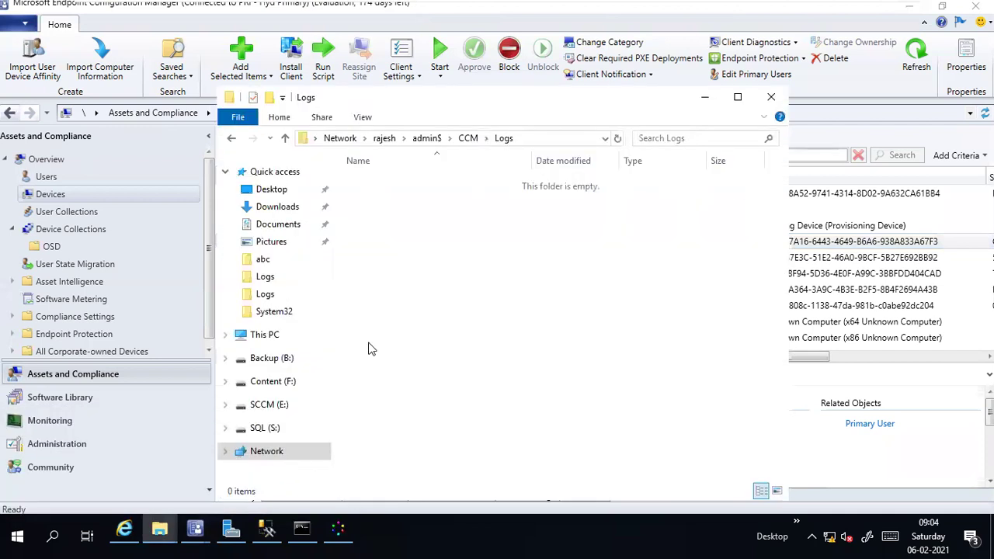
{"action": "left_click", "coordinate": [535, 140]}
{"action": "left_click", "coordinate": [455, 256]}
{"action": "left_click", "coordinate": [533, 139]}
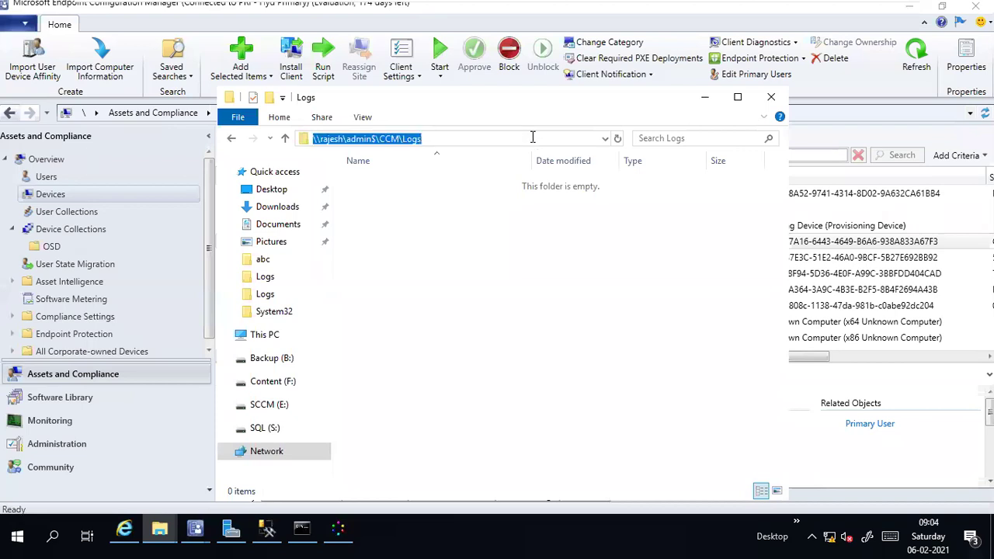
{"action": "left_click", "coordinate": [417, 196]}
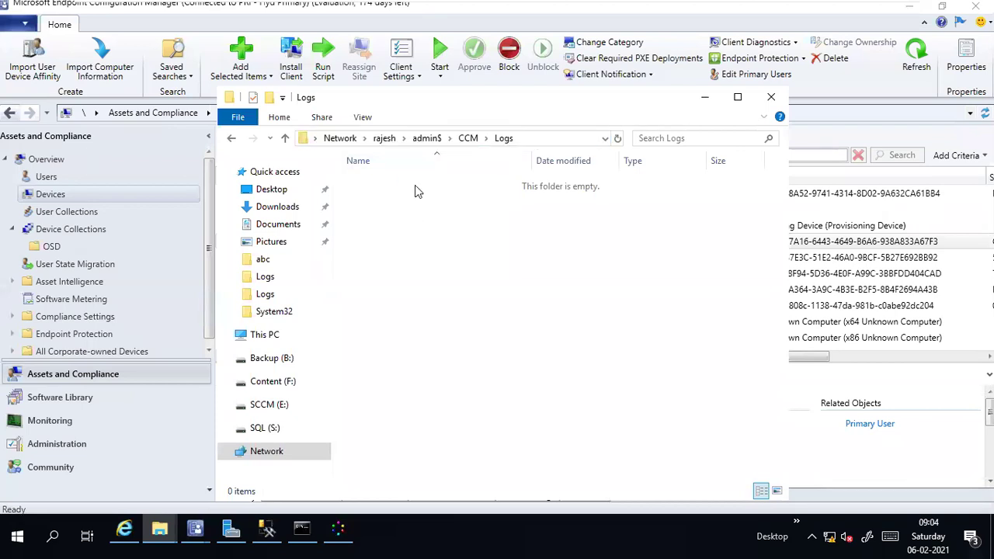
{"action": "left_click", "coordinate": [478, 139]}
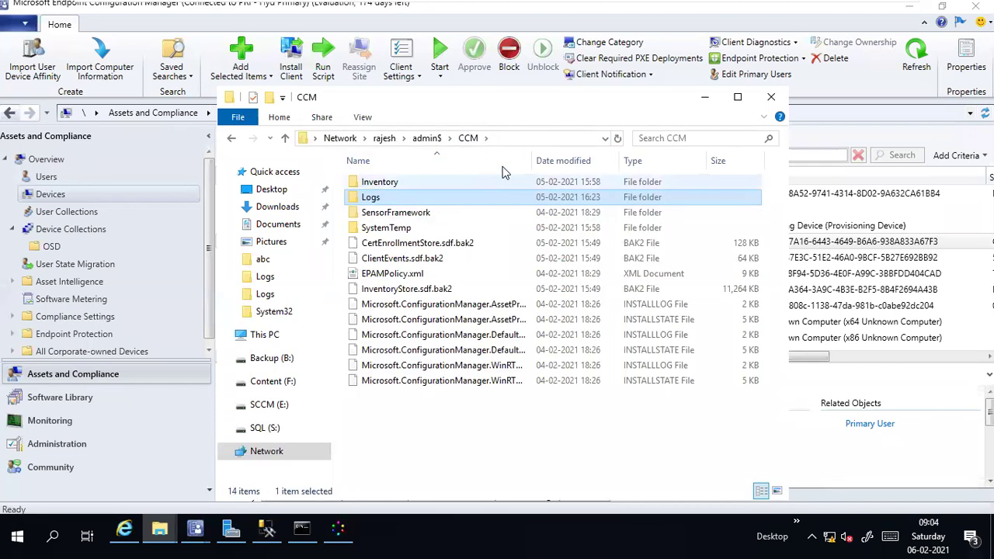
{"action": "left_click", "coordinate": [435, 144]}
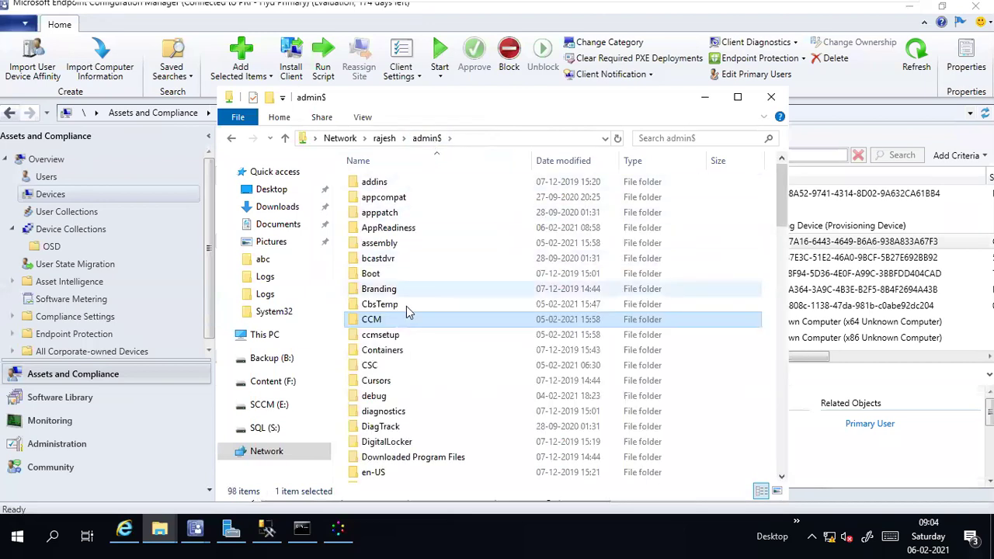
{"action": "double_click", "coordinate": [398, 336]}
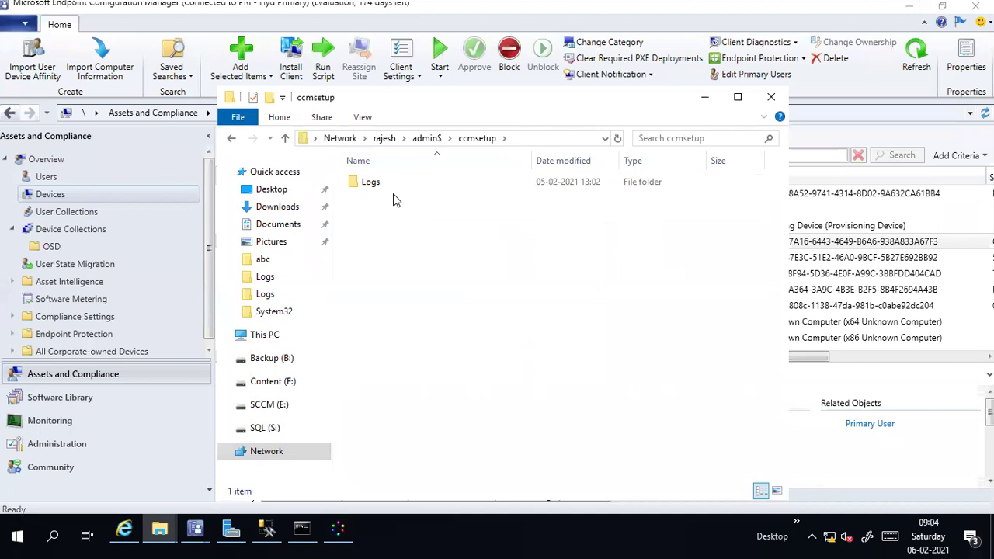
{"action": "double_click", "coordinate": [373, 184]}
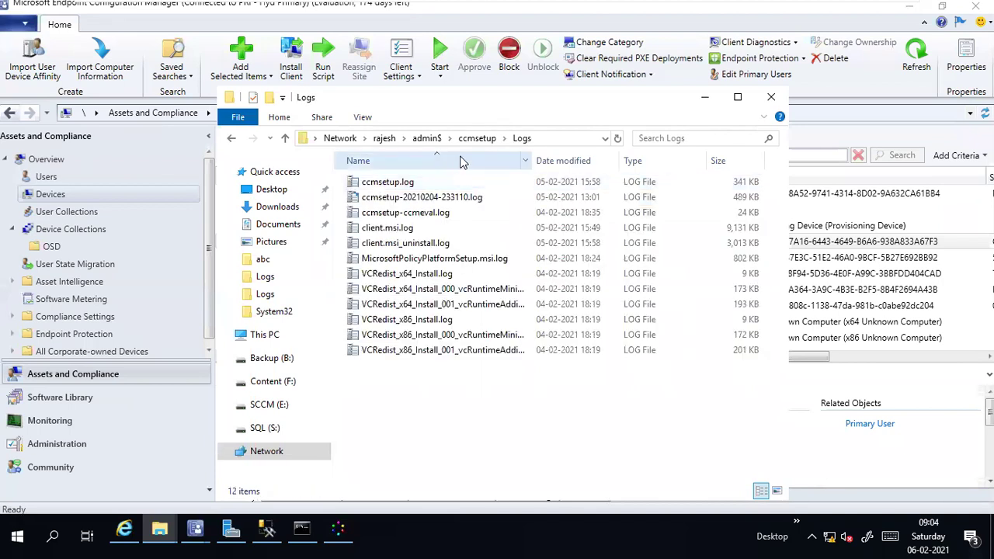
{"action": "double_click", "coordinate": [403, 183]}
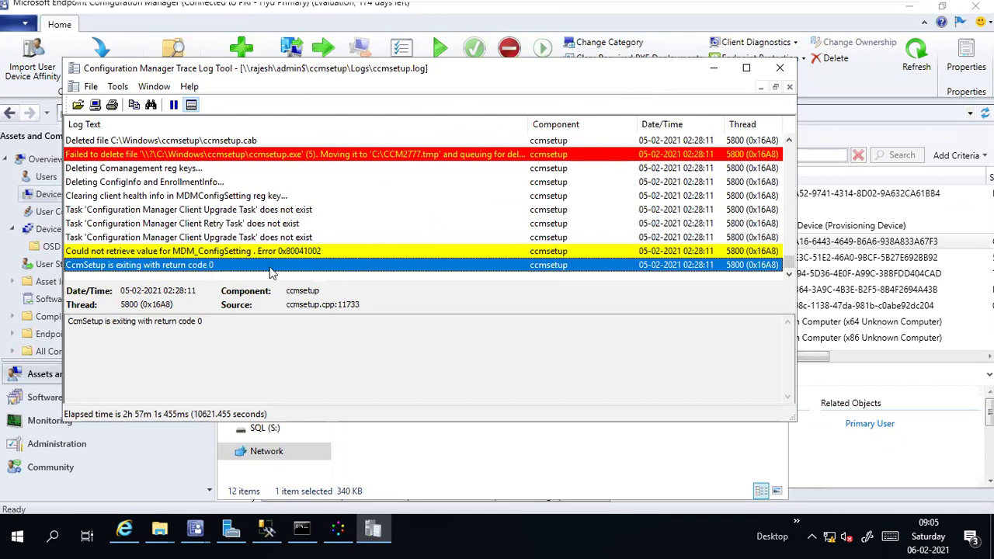
Step: Inspect ccmsetup.log's MDM_ConfigSetting error and return code 0 entries, then close CMTrace
{"action": "left_click", "coordinate": [237, 256]}
{"action": "left_click", "coordinate": [238, 268]}
{"action": "left_click", "coordinate": [281, 257]}
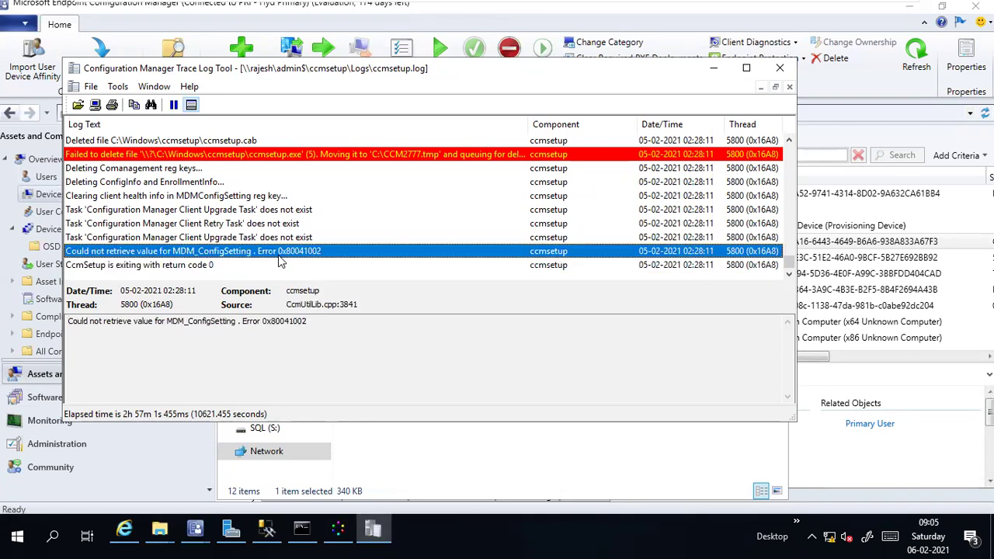
{"action": "left_click", "coordinate": [319, 225]}
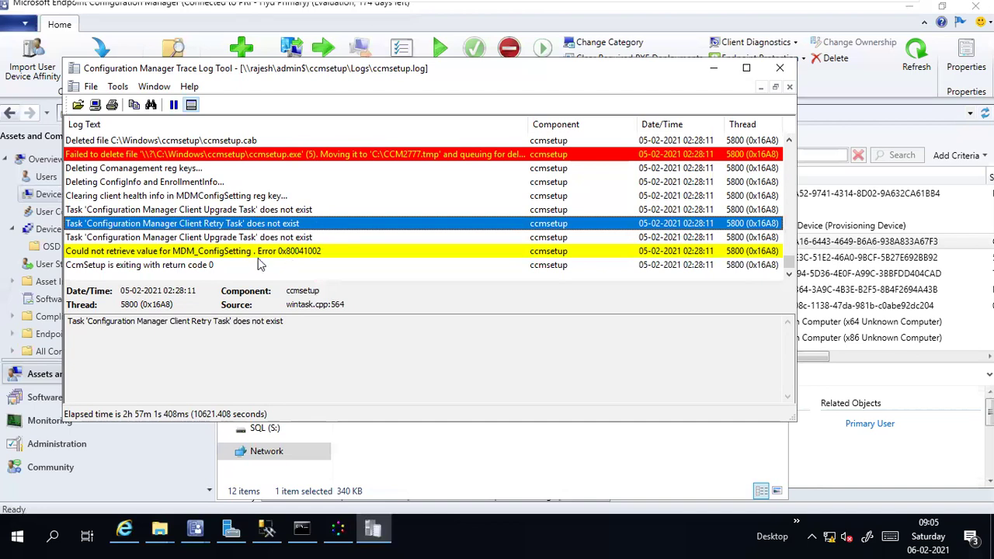
{"action": "left_click", "coordinate": [250, 267]}
{"action": "scroll", "coordinate": [250, 270], "scroll_direction": "up", "scroll_amount": 10}
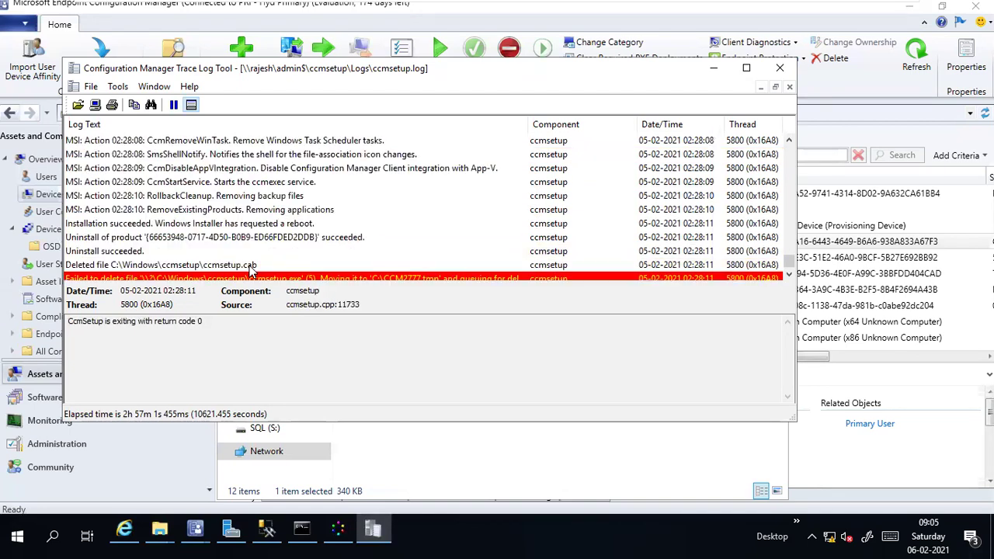
{"action": "scroll", "coordinate": [250, 270], "scroll_direction": "down", "scroll_amount": 10}
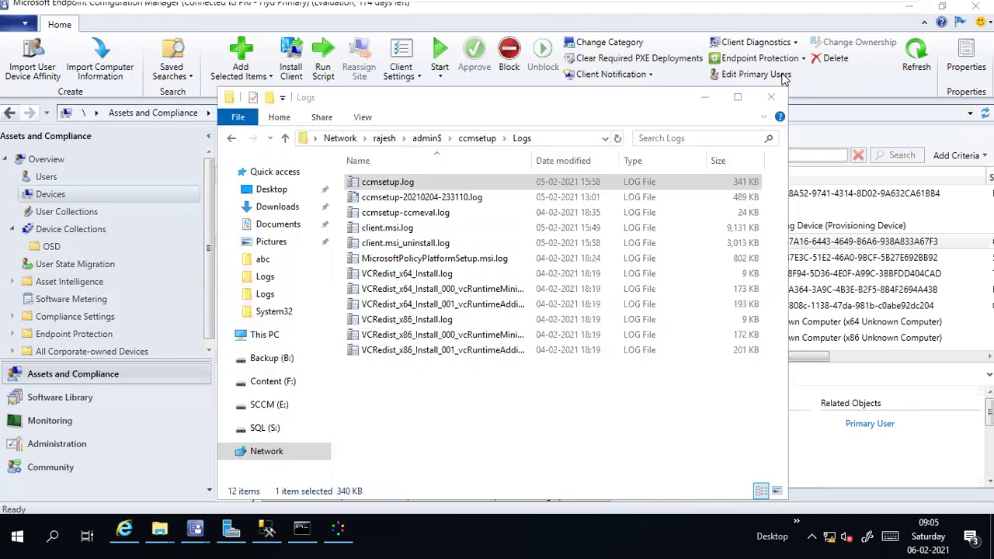
{"action": "left_click", "coordinate": [780, 69]}
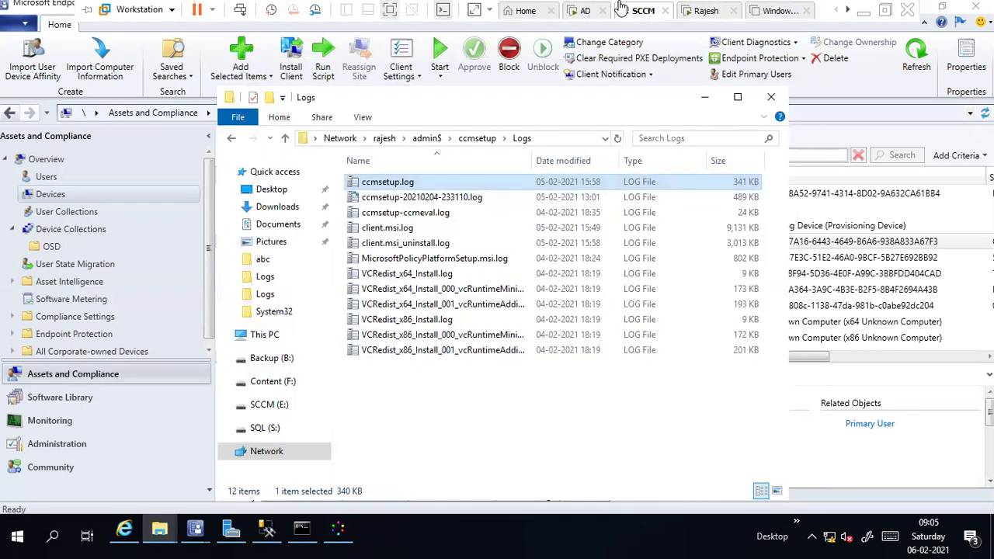
Step: Power on the Windows 10 virtual machine and return to the SCCM server
{"action": "left_click", "coordinate": [774, 10]}
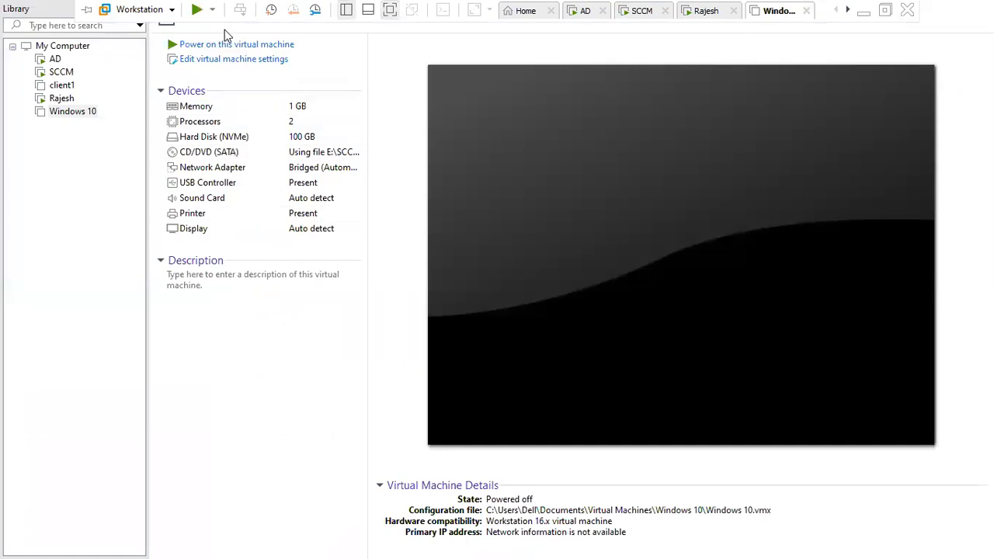
{"action": "left_click", "coordinate": [215, 45]}
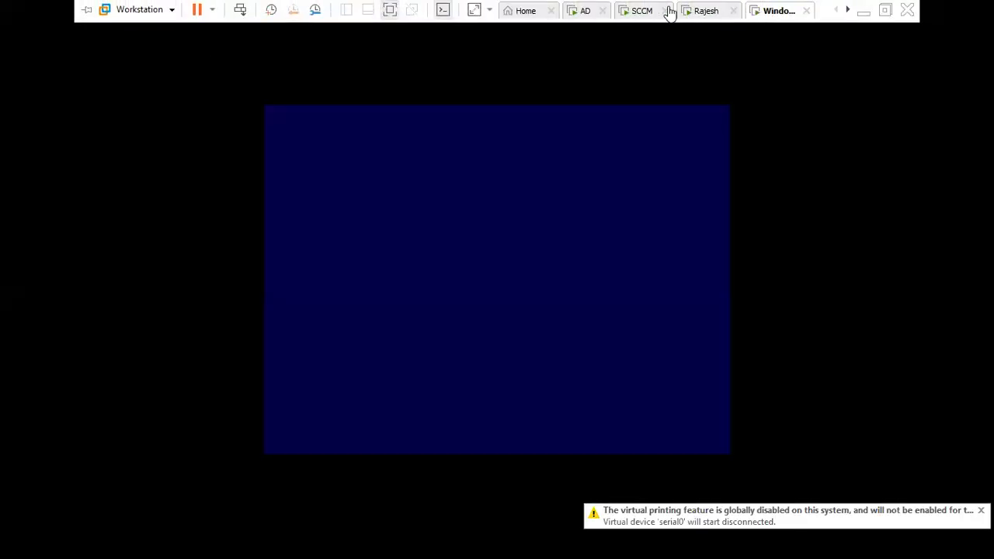
{"action": "left_click", "coordinate": [636, 11]}
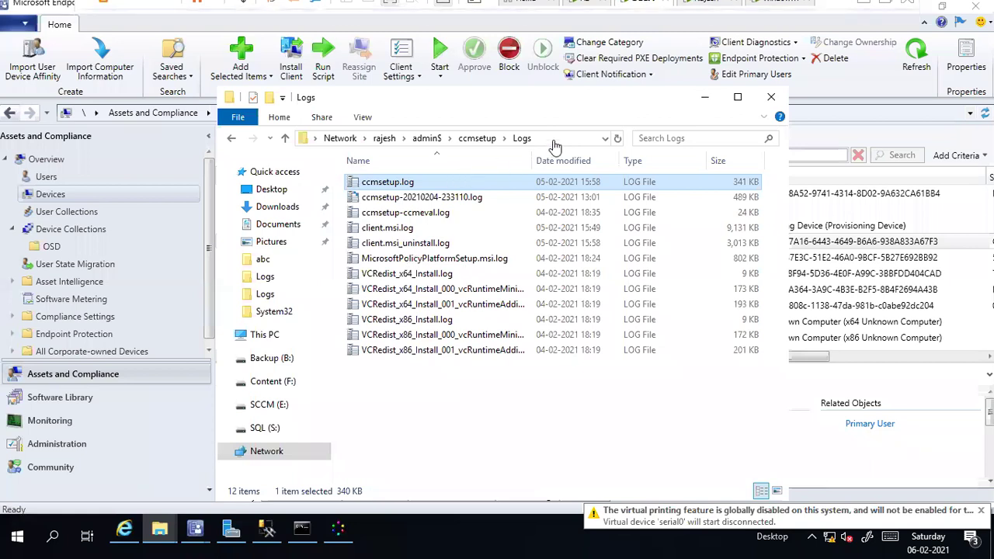
Step: Open client.msi.log in the Trace Log Tool, then check the Windows 10 VM's lock screen
{"action": "left_click", "coordinate": [469, 448]}
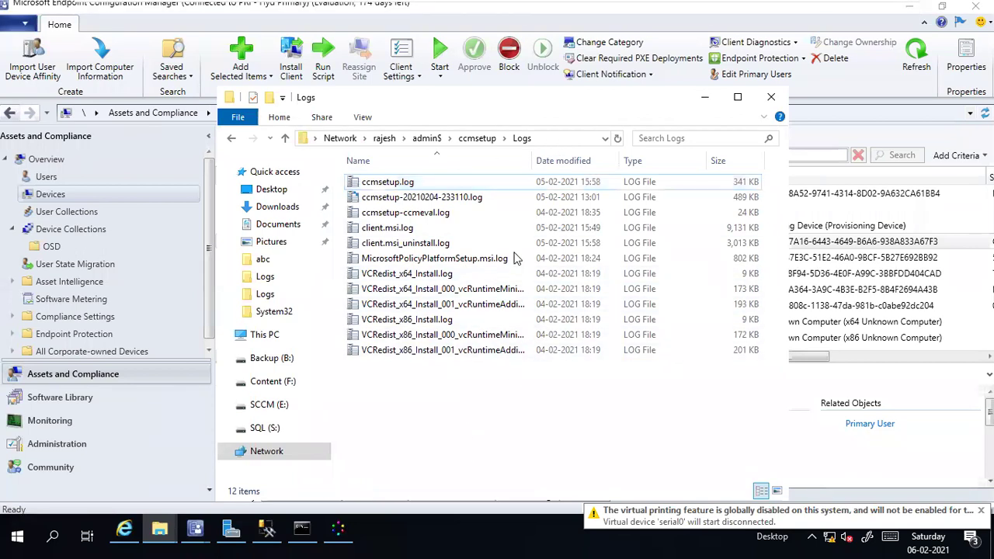
{"action": "left_click", "coordinate": [546, 139]}
{"action": "left_click", "coordinate": [495, 381]}
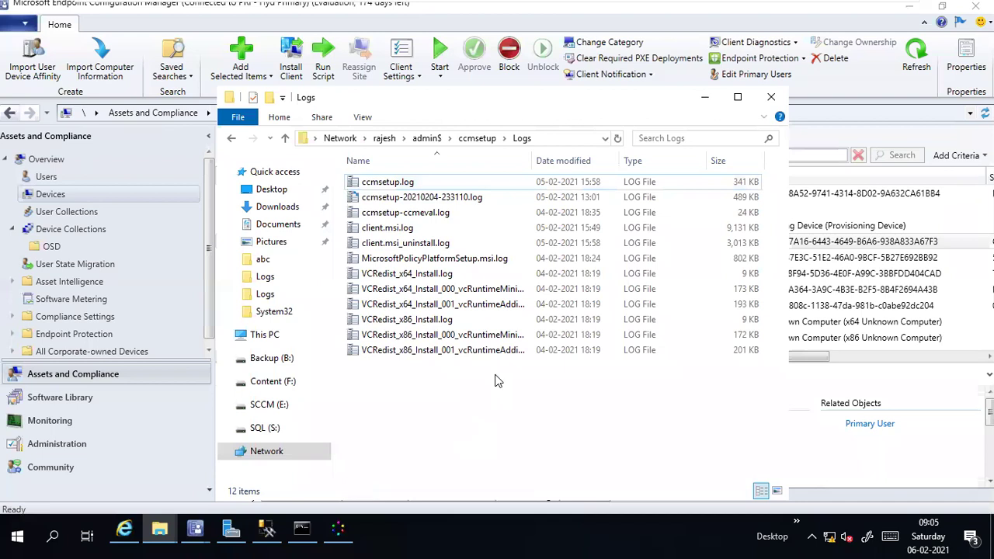
{"action": "double_click", "coordinate": [392, 228]}
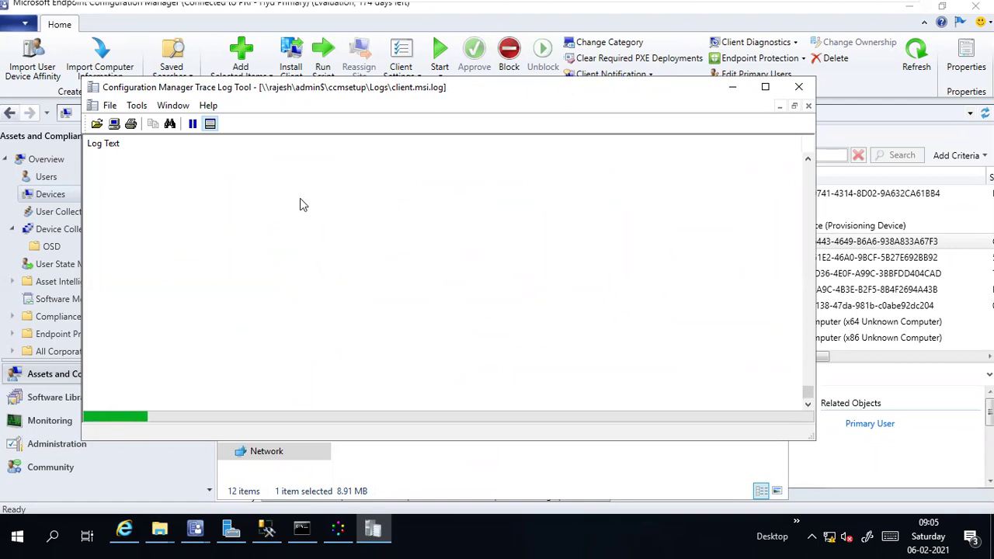
{"action": "mouse_move", "coordinate": [699, 4]}
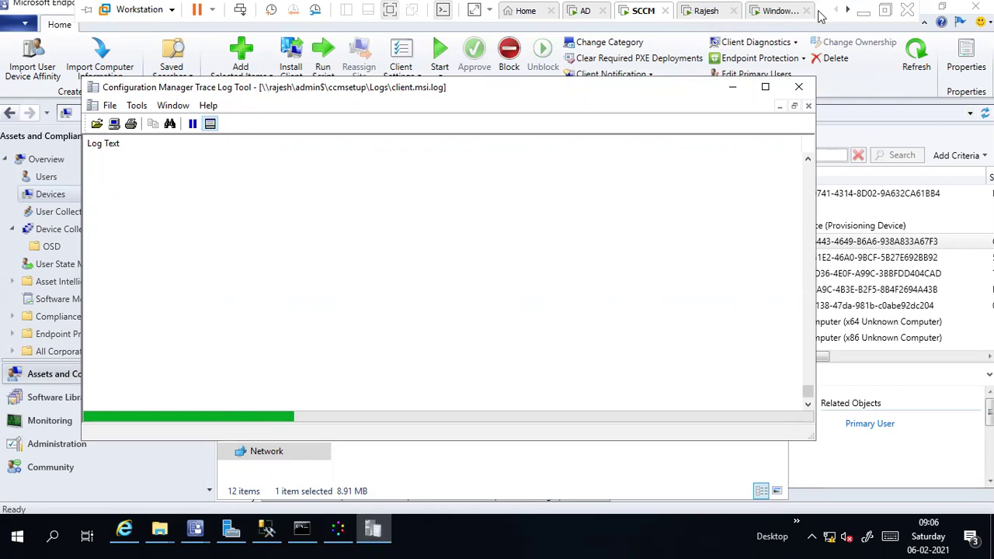
{"action": "left_click", "coordinate": [781, 11]}
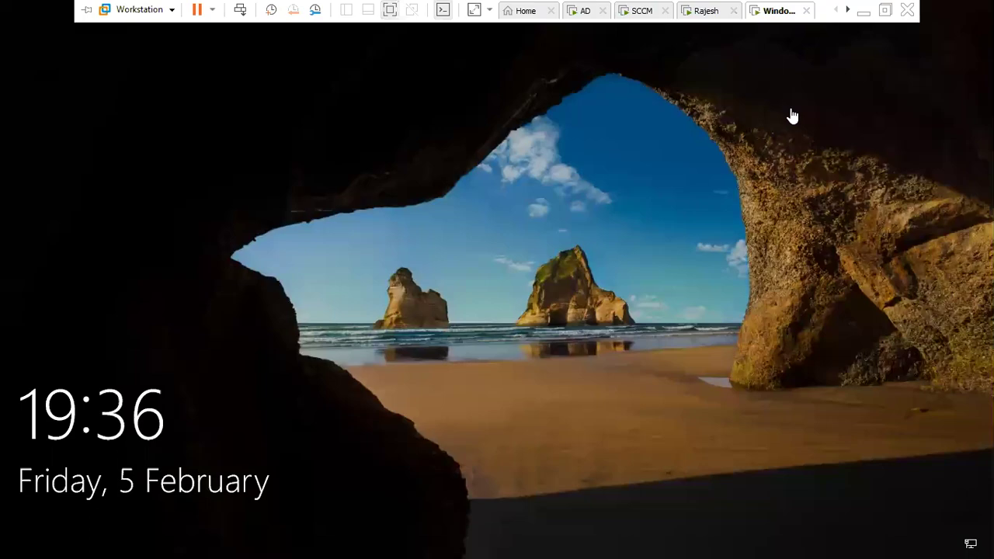
Step: Show the Windows 10 VM's lock screen in the regular VMware Workstation window instead of full screen
{"action": "left_click", "coordinate": [863, 12]}
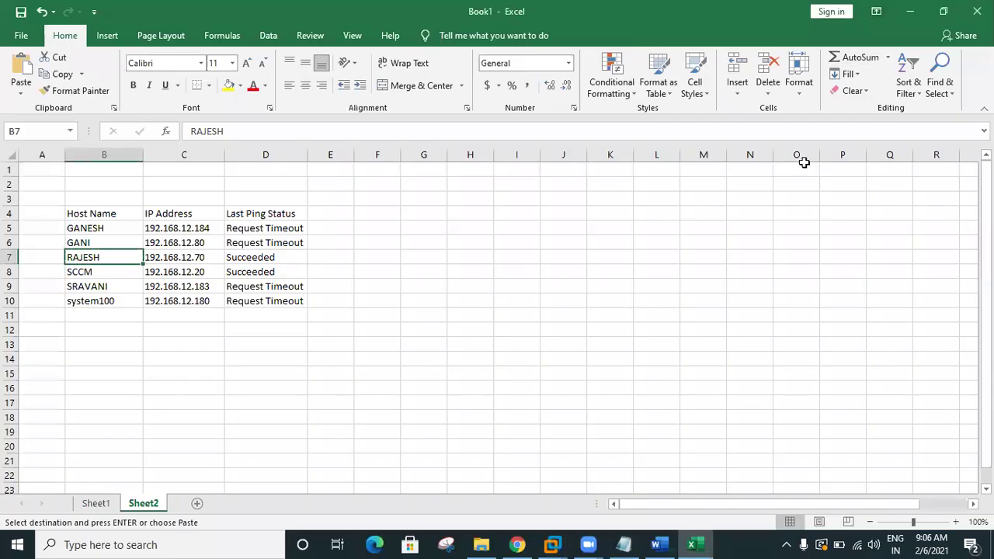
{"action": "left_click", "coordinate": [552, 544]}
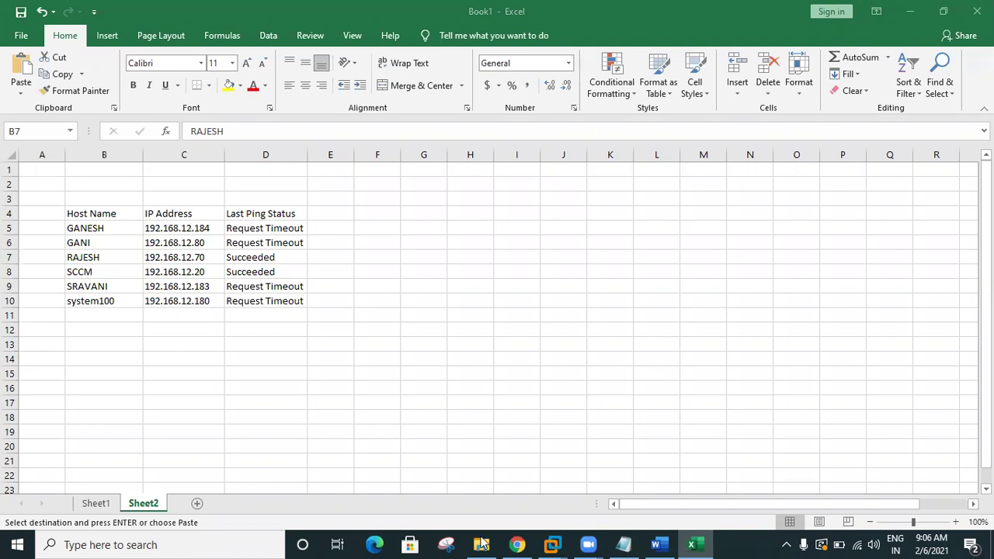
{"action": "mouse_move", "coordinate": [607, 543]}
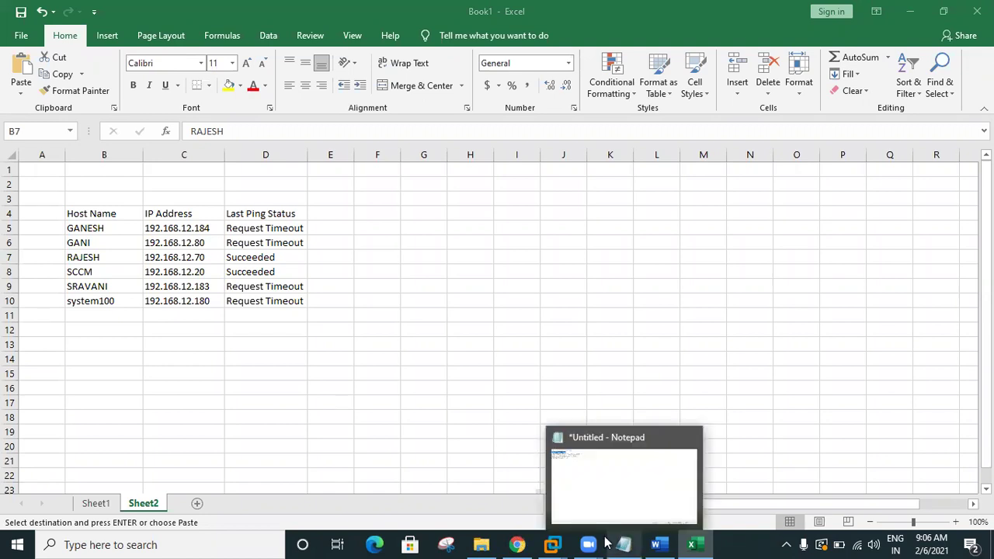
{"action": "mouse_move", "coordinate": [561, 543]}
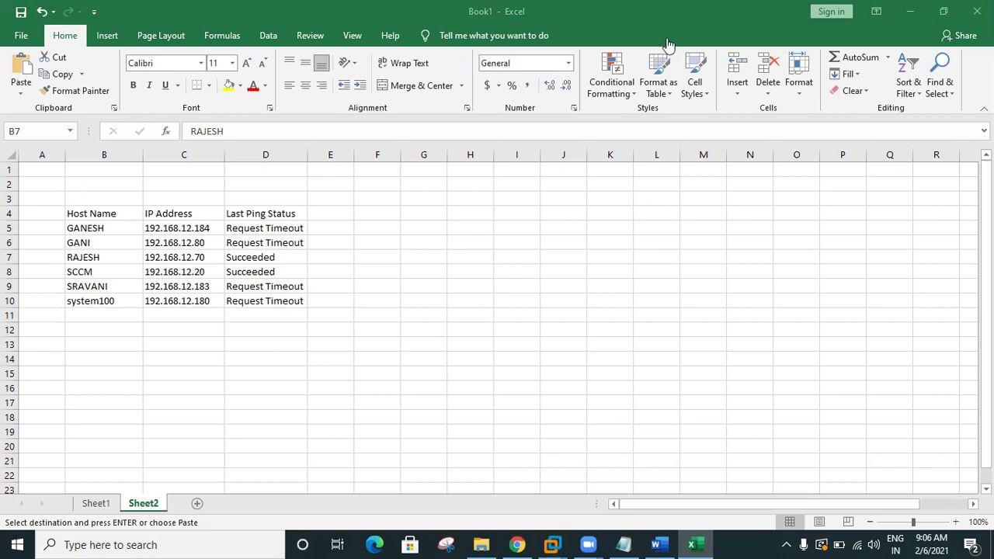
{"action": "key", "text": "alt+Tab"}
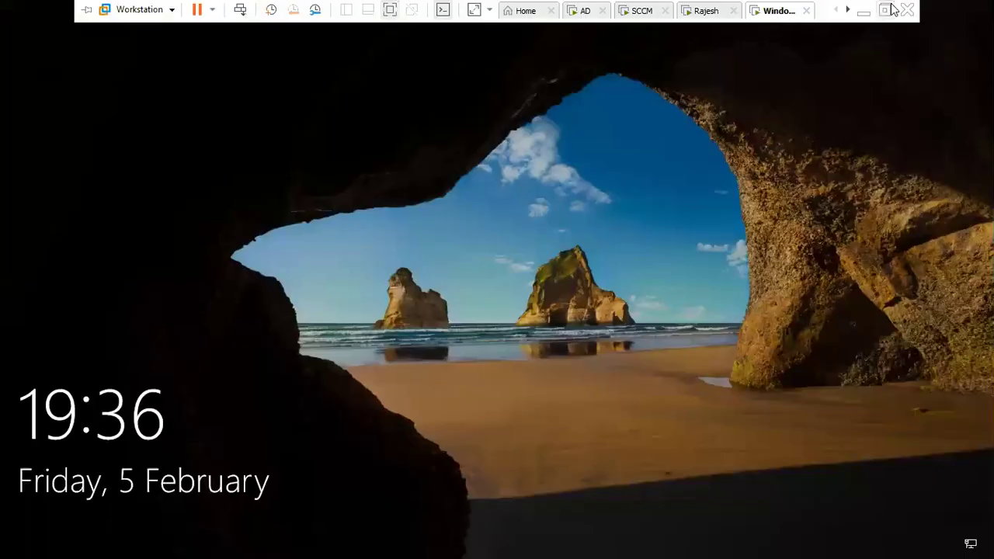
{"action": "key", "text": "ctrl+alt+Return"}
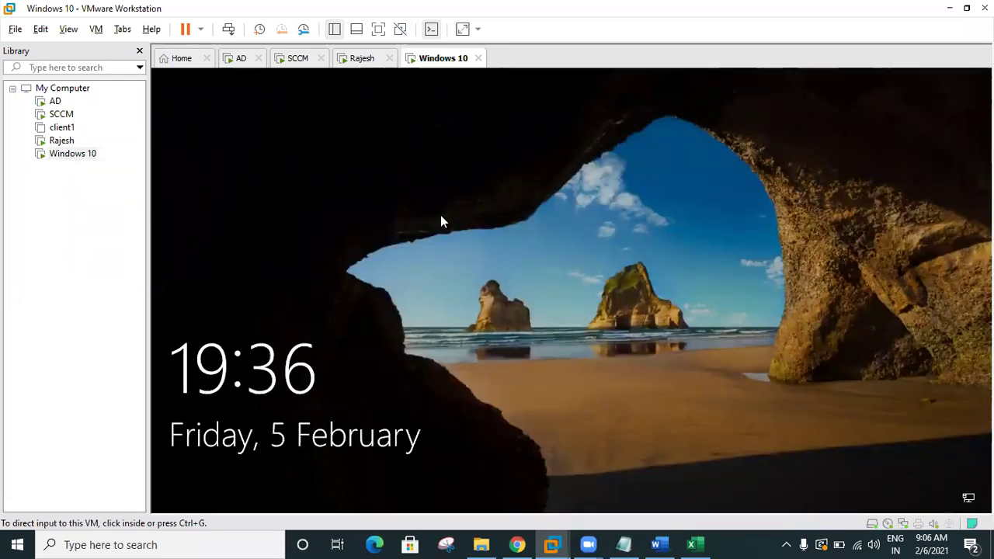
Step: Sign in to the Windows 10 VM as Other user with the domain administrator account and password
{"action": "left_click", "coordinate": [525, 230]}
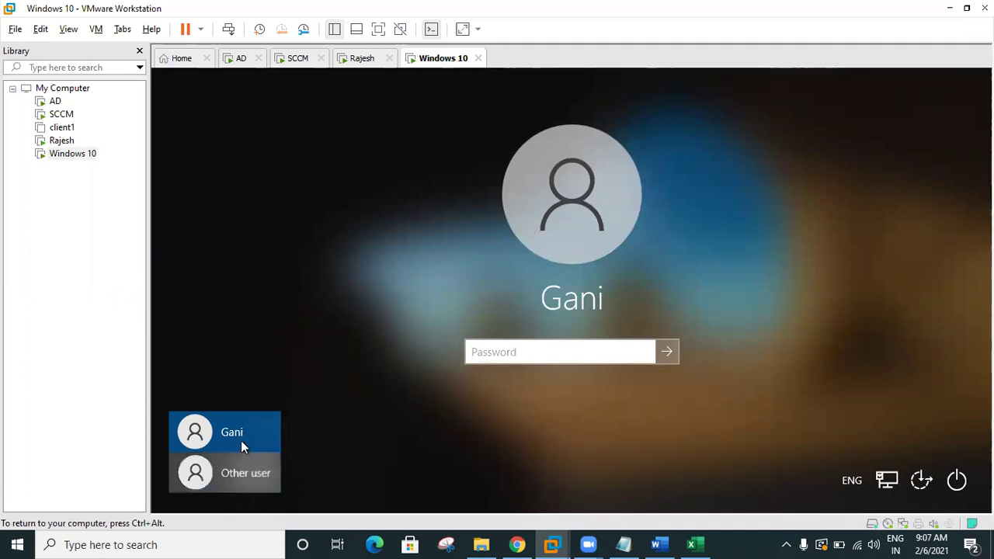
{"action": "left_click", "coordinate": [233, 473]}
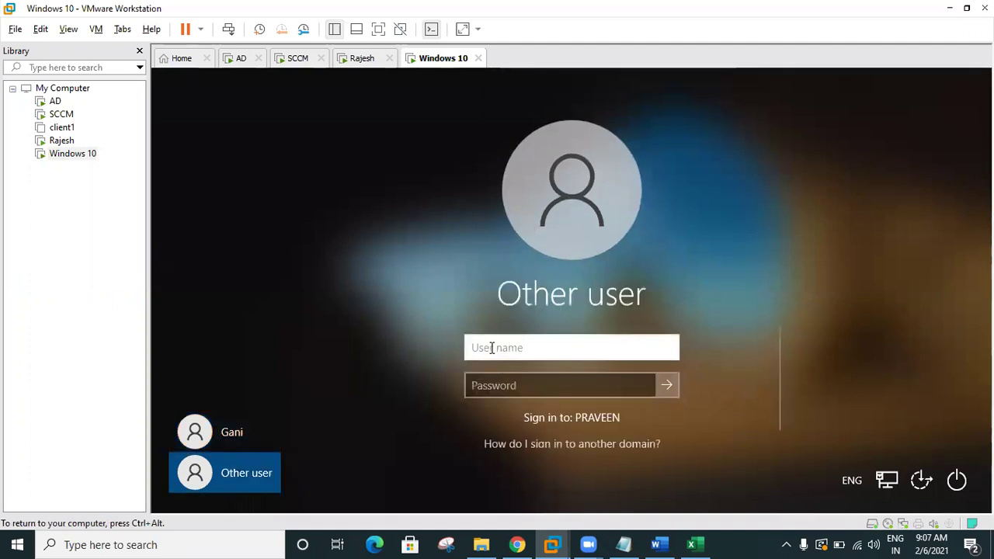
{"action": "type", "text": "p"}
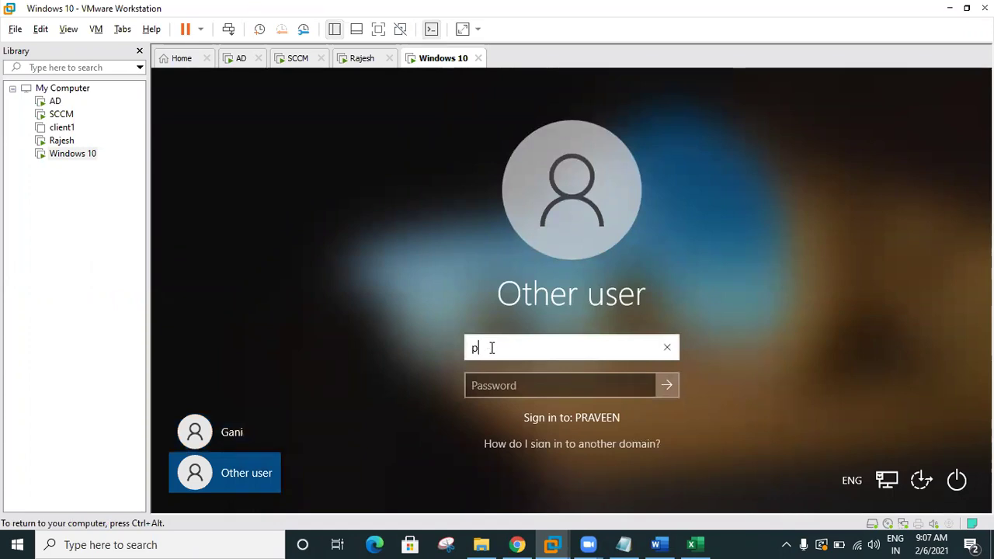
{"action": "type", "text": "raveen\\adm"}
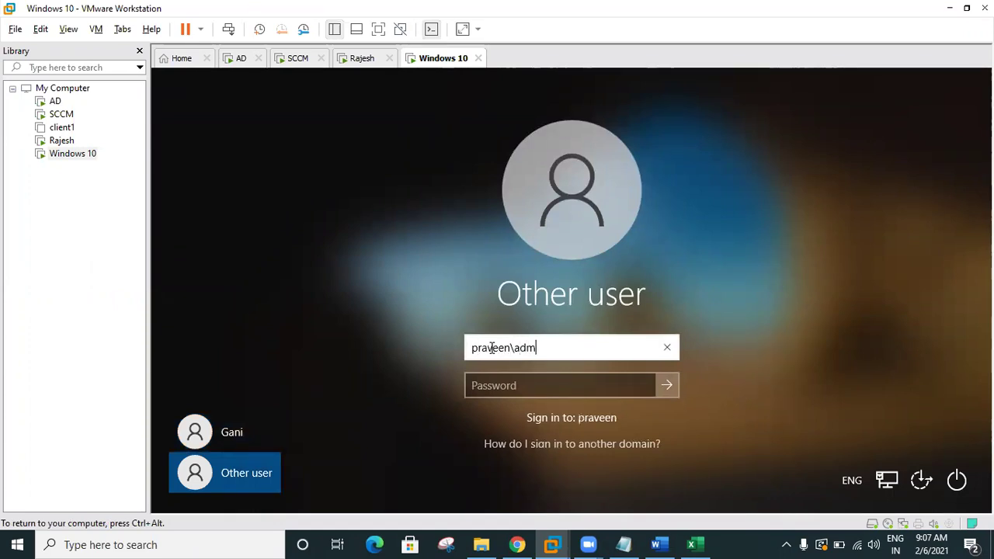
{"action": "key", "text": "BackSpace"}
{"action": "type", "text": "ministrator"}
{"action": "key", "text": "Tab"}
{"action": "type", "text": "P@ssw0r"}
{"action": "key", "text": "Return"}
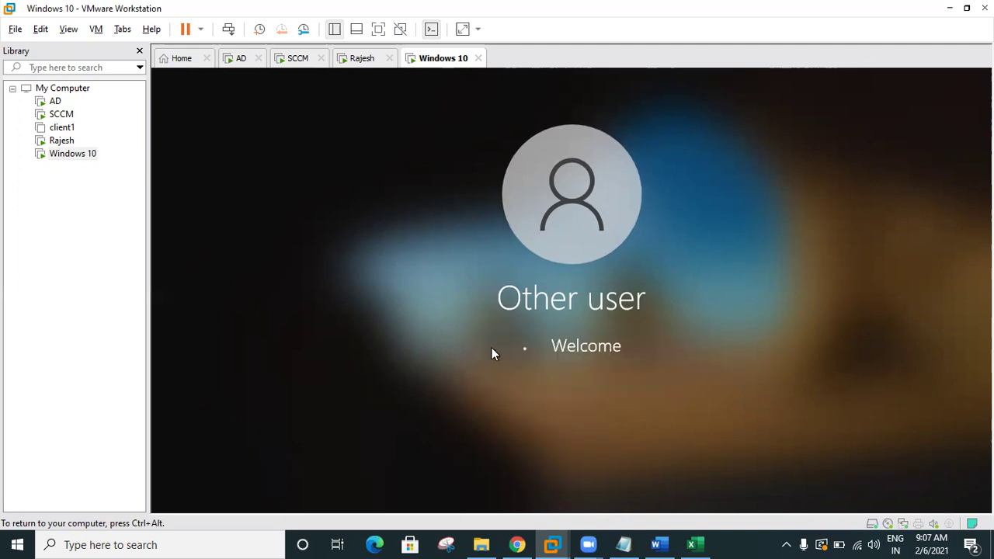
Step: Check the other virtual machine and the SCCM VM, then minimise the full-screen VM
{"action": "left_click", "coordinate": [355, 62]}
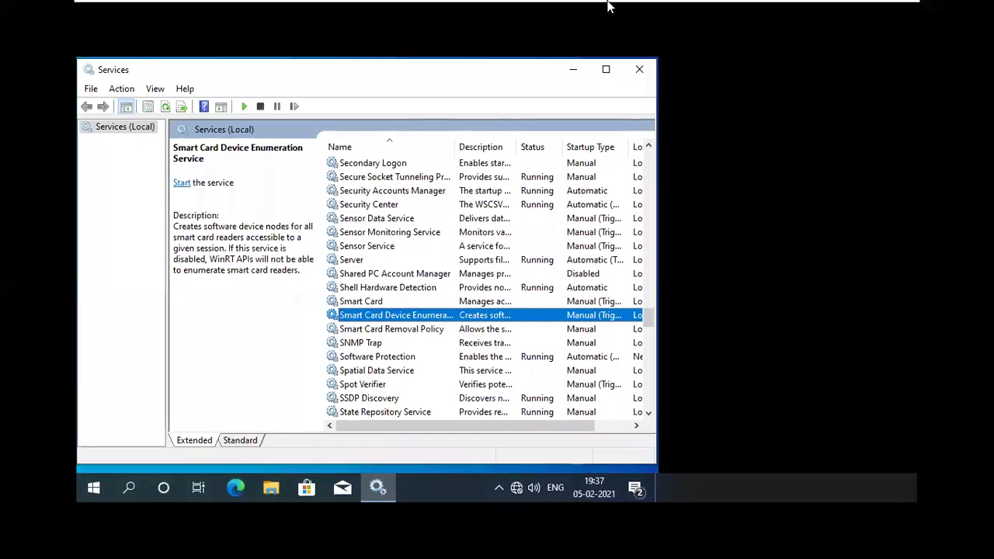
{"action": "mouse_move", "coordinate": [710, 11]}
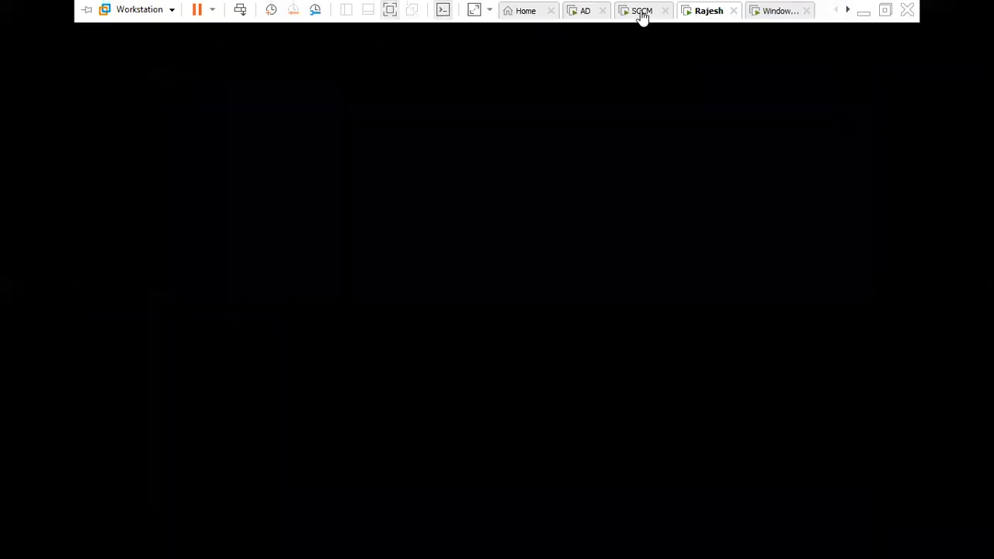
{"action": "left_click", "coordinate": [644, 14]}
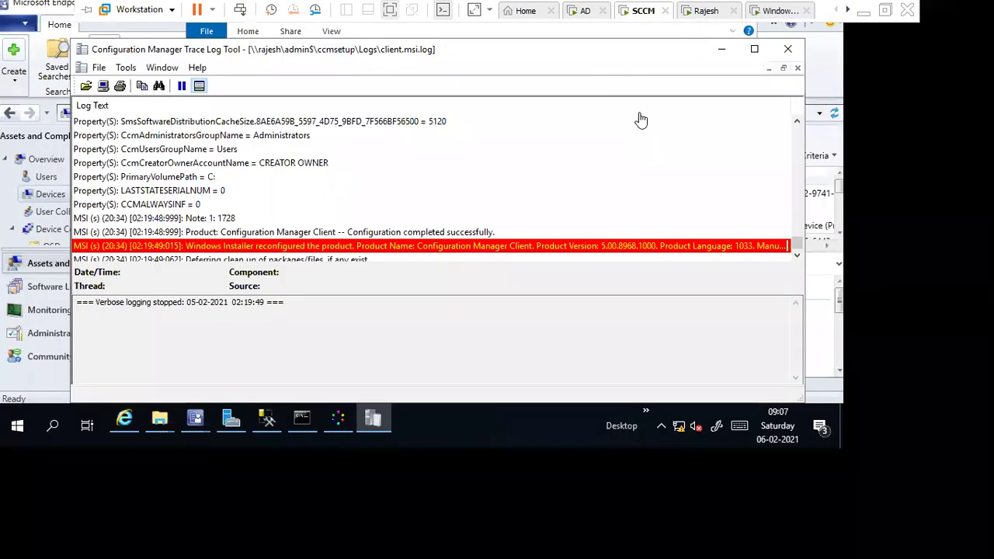
{"action": "left_click", "coordinate": [863, 14]}
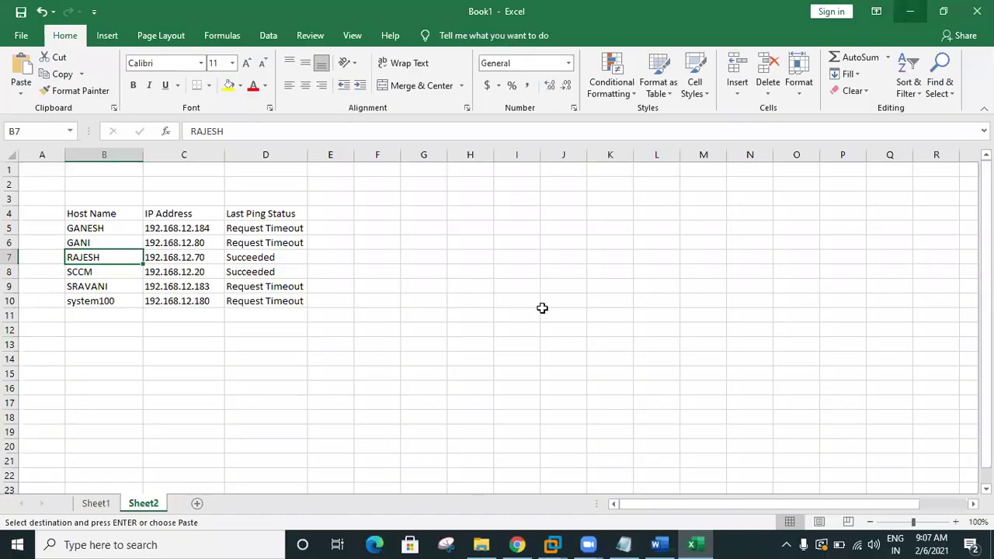
Step: Move the Excel cell off the ping table and return to Chrome's PingInfoView options page
{"action": "left_click", "coordinate": [514, 306]}
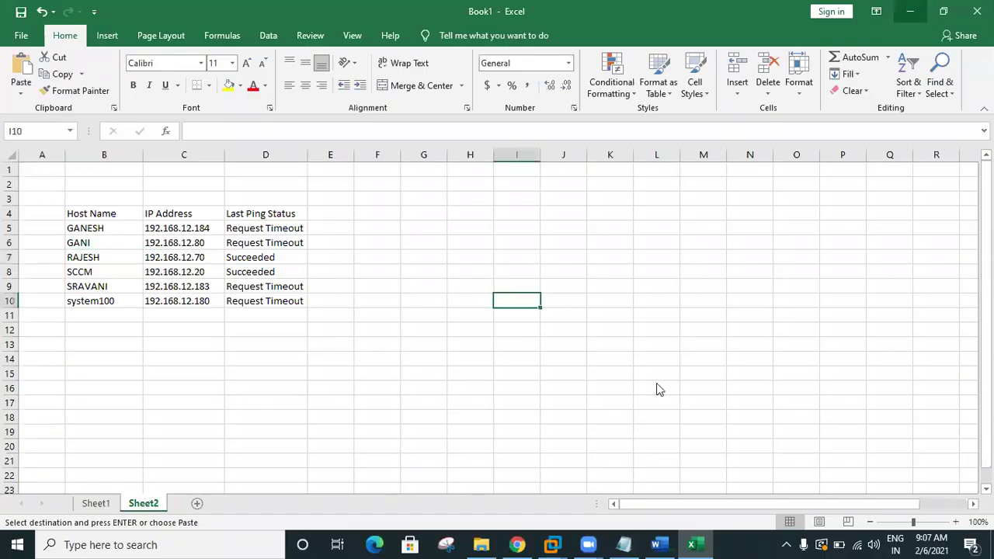
{"action": "key", "text": "alt+Tab"}
{"action": "scroll", "coordinate": [649, 356], "scroll_direction": "up", "scroll_amount": 8}
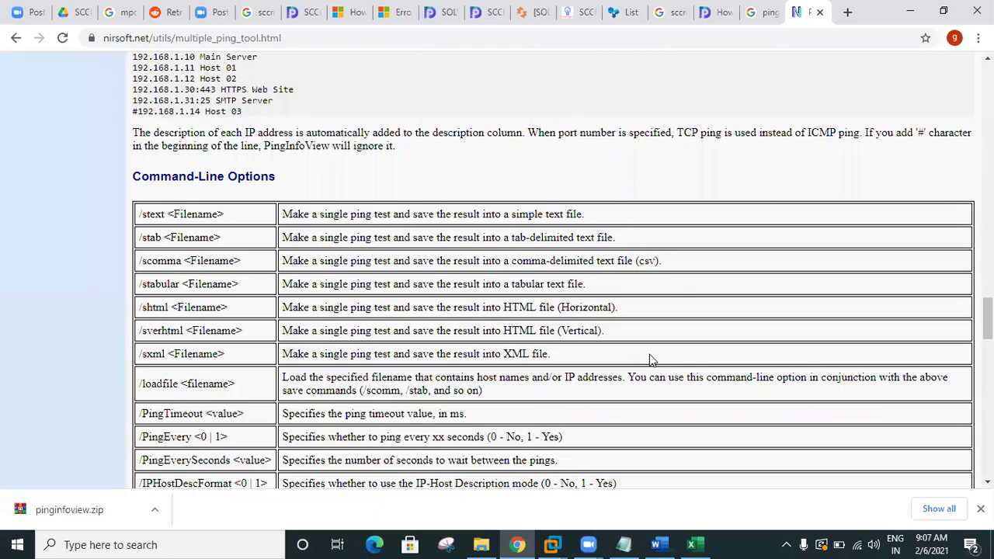
Step: Search Google for 'sccm client center' in a new tab
{"action": "scroll", "coordinate": [649, 356], "scroll_direction": "up", "scroll_amount": 4}
{"action": "scroll", "coordinate": [651, 359], "scroll_direction": "up", "scroll_amount": 14}
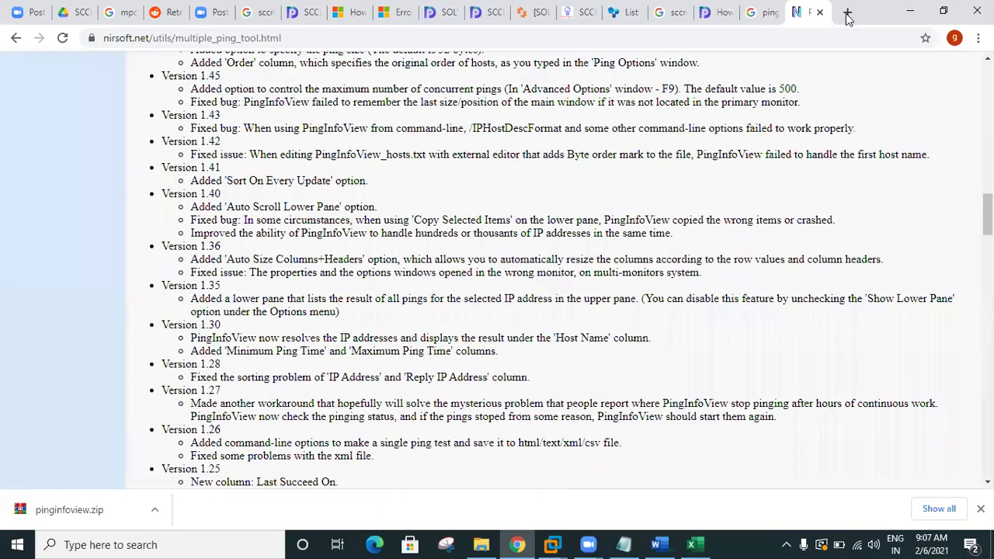
{"action": "left_click", "coordinate": [848, 14]}
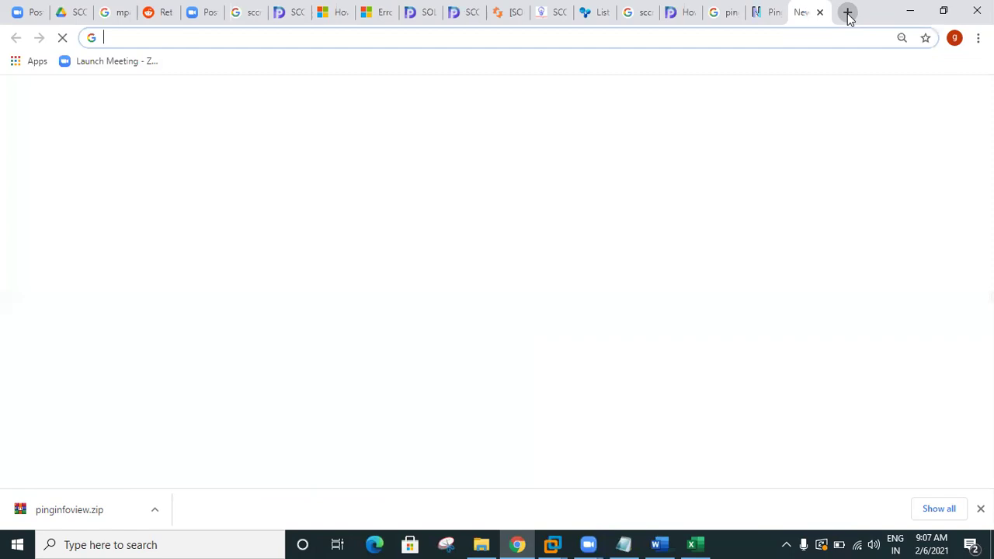
{"action": "type", "text": "sccm cli"}
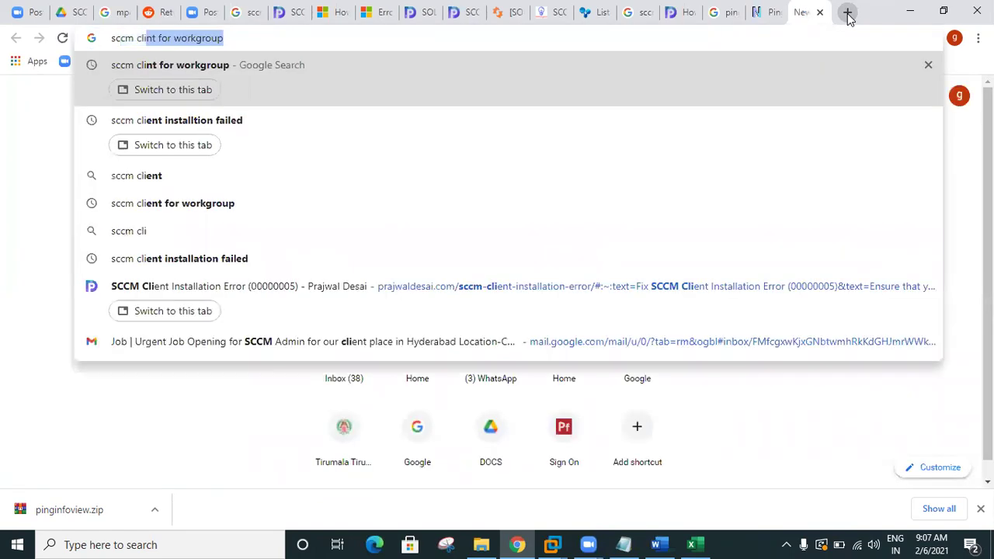
{"action": "type", "text": "ent cn"}
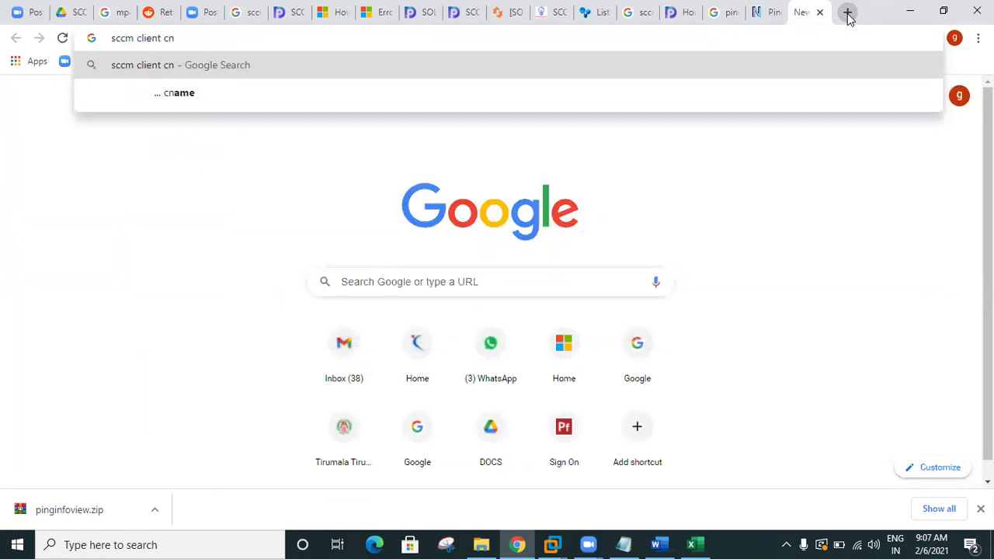
{"action": "key", "text": "BackSpace"}
{"action": "type", "text": "en"}
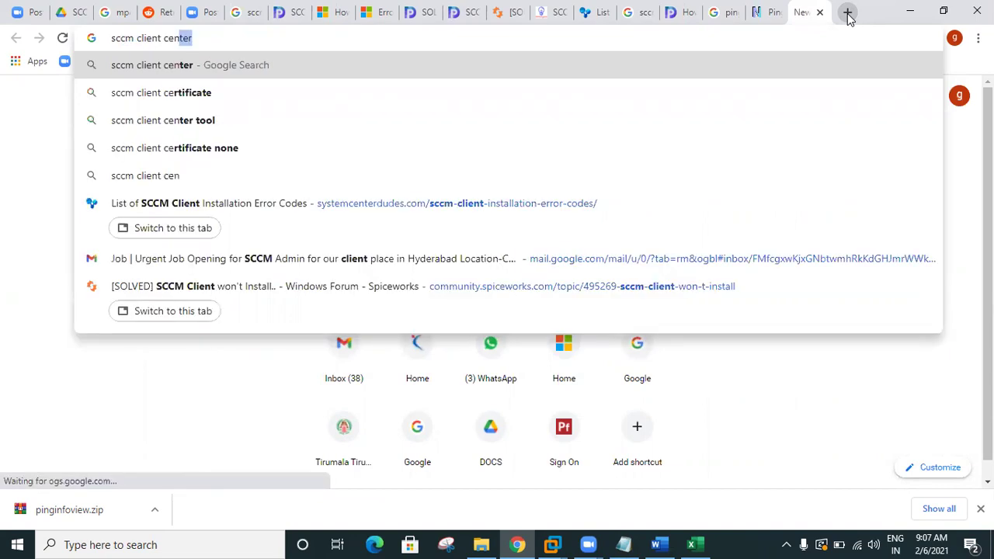
{"action": "type", "text": "ter"}
{"action": "key", "text": "Return"}
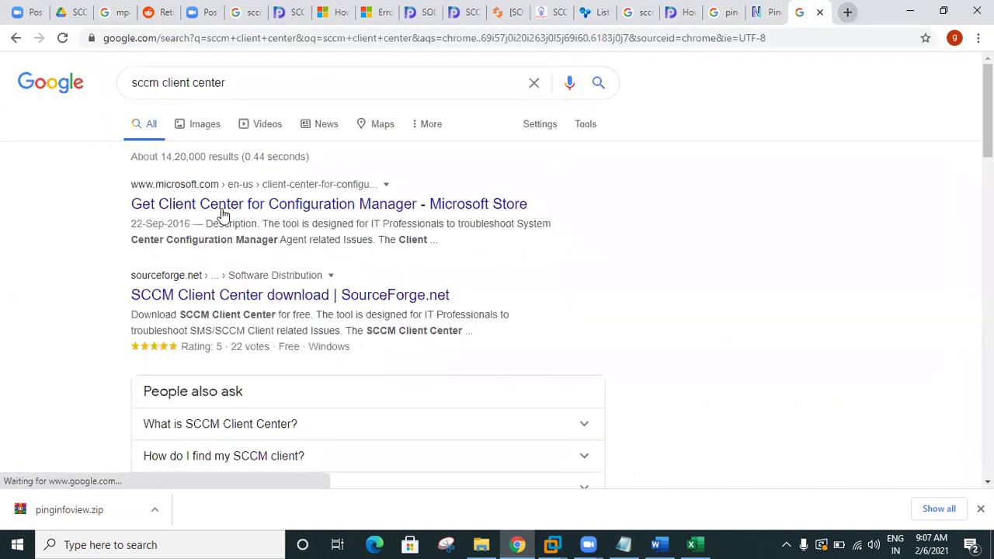
Step: Open the Microsoft Store and SourceForge results in new tabs
{"action": "middle_click", "coordinate": [249, 210]}
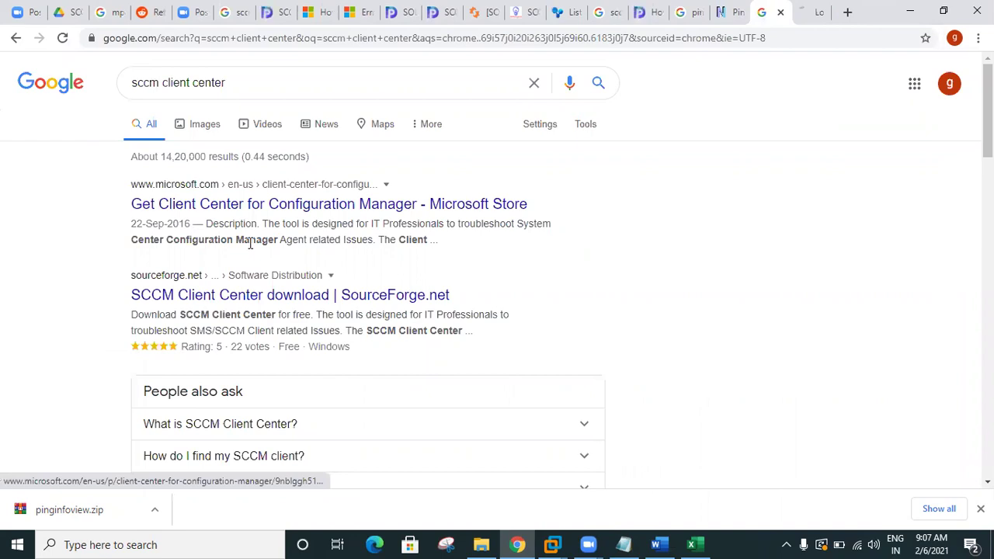
{"action": "right_click", "coordinate": [256, 305]}
{"action": "left_click", "coordinate": [262, 303]}
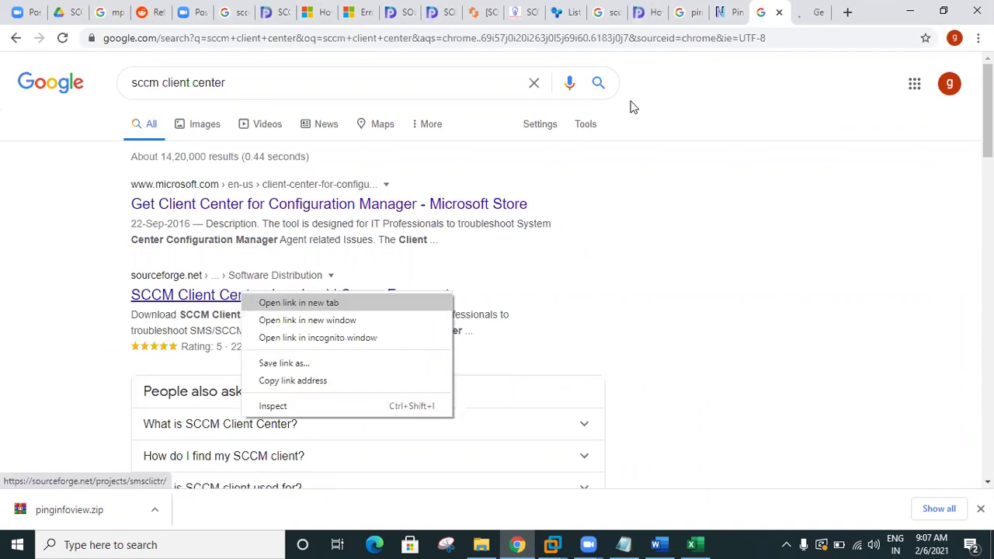
Step: Get Client Center for Configuration Manager from the Microsoft Store, then start the SourceForge download
{"action": "left_click", "coordinate": [763, 15]}
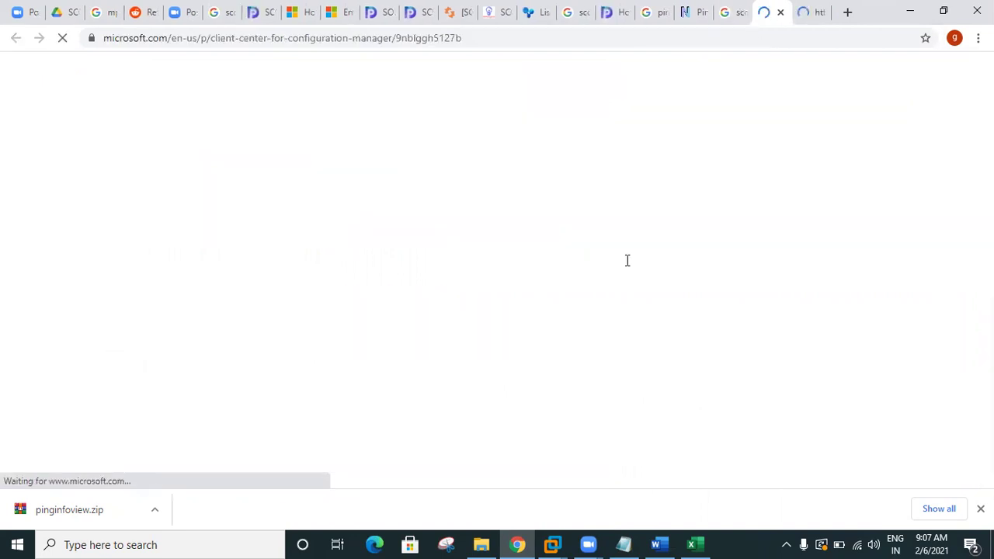
{"action": "left_click", "coordinate": [586, 325]}
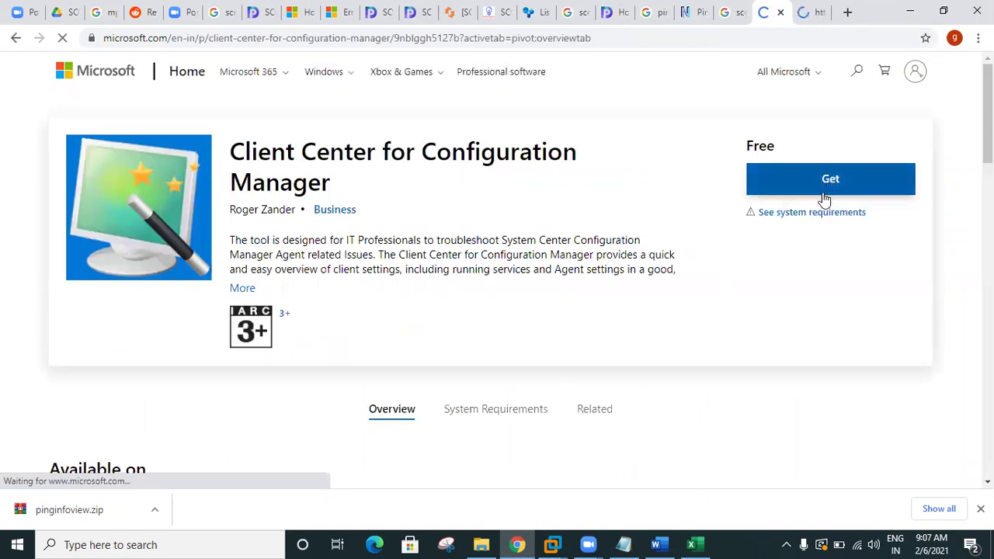
{"action": "left_click", "coordinate": [815, 190]}
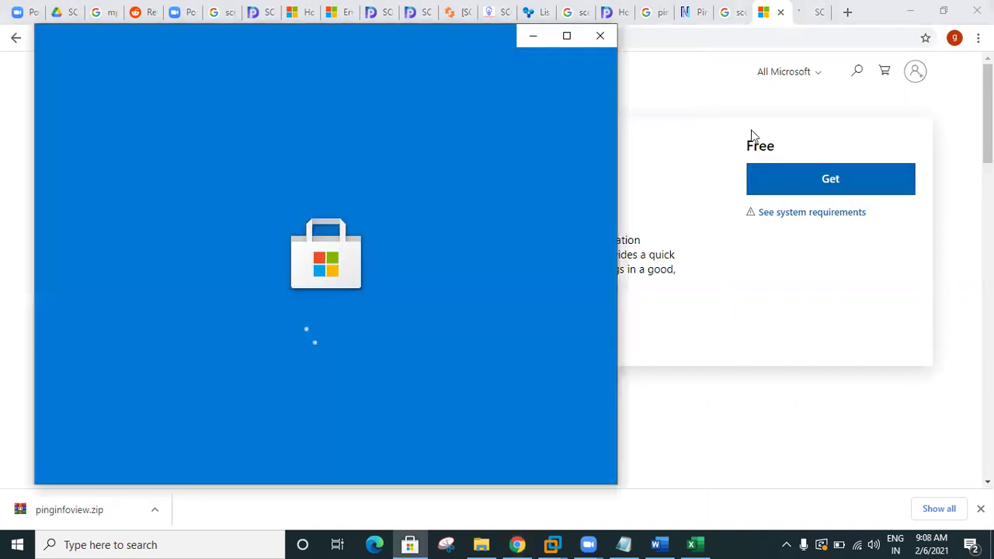
{"action": "left_click", "coordinate": [753, 127]}
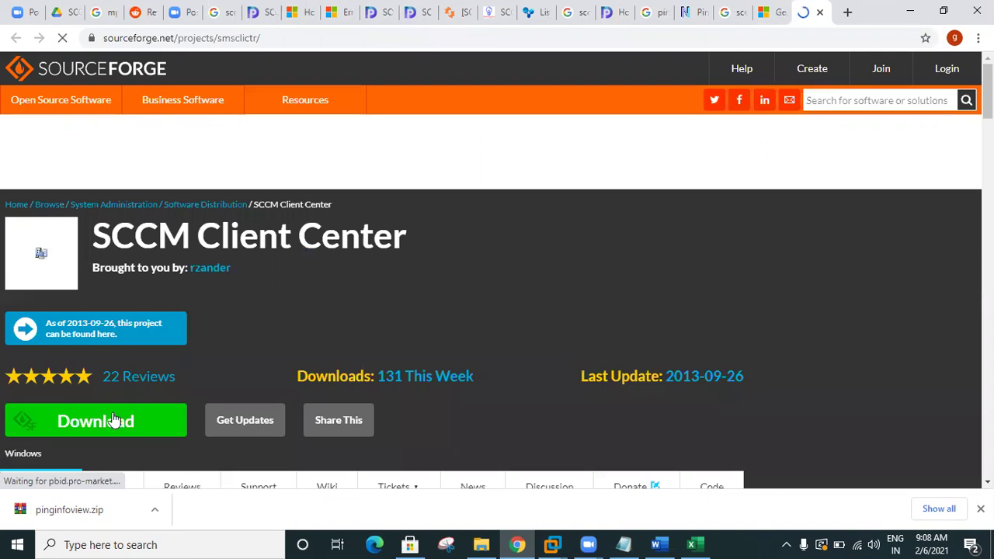
{"action": "left_click", "coordinate": [115, 421]}
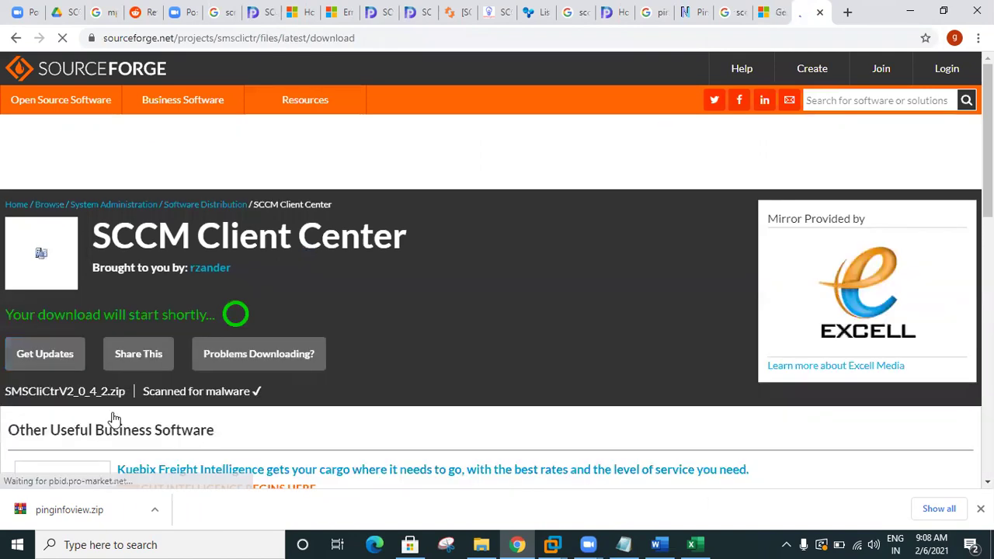
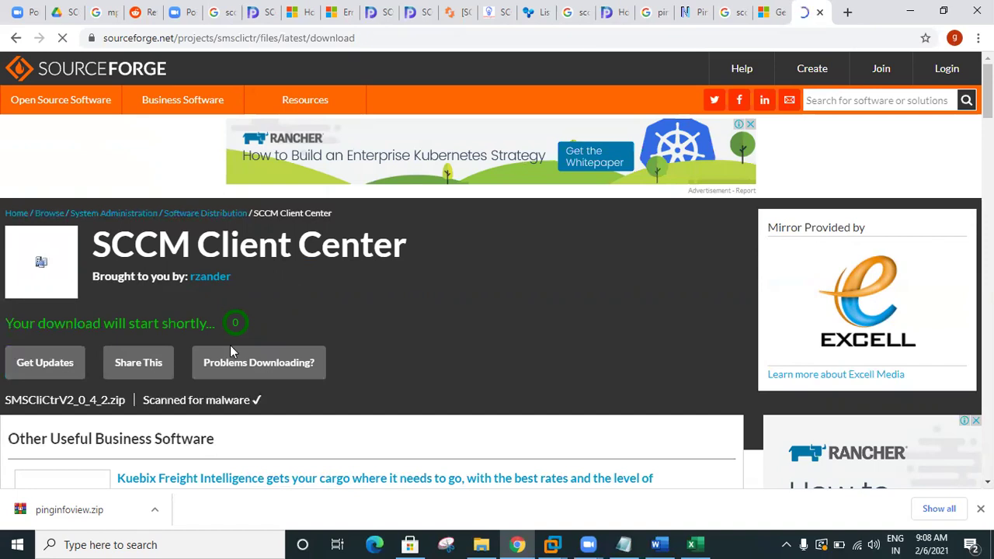
Step: Highlight the SCCM Client Center title and the 'Thank you for downloading' heading
{"action": "left_click_drag", "start_coordinate": [93, 247], "coordinate": [339, 249]}
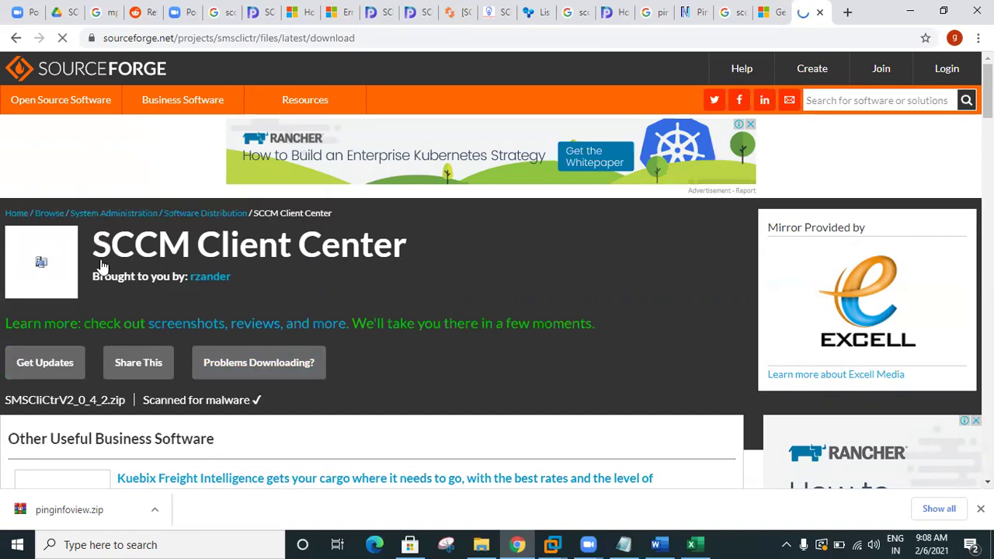
{"action": "left_click_drag", "start_coordinate": [454, 268], "coordinate": [101, 255]}
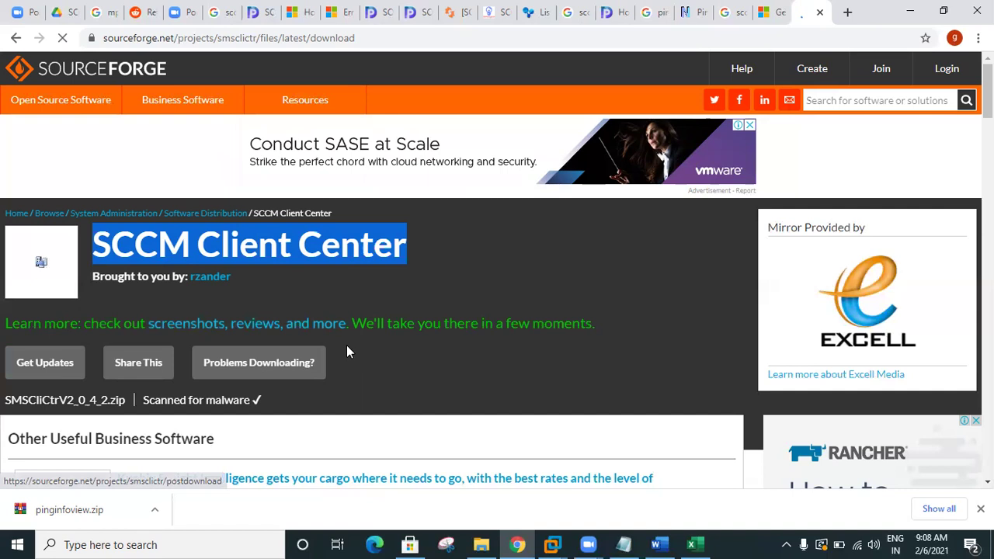
{"action": "scroll", "coordinate": [346, 353], "scroll_direction": "down", "scroll_amount": 2}
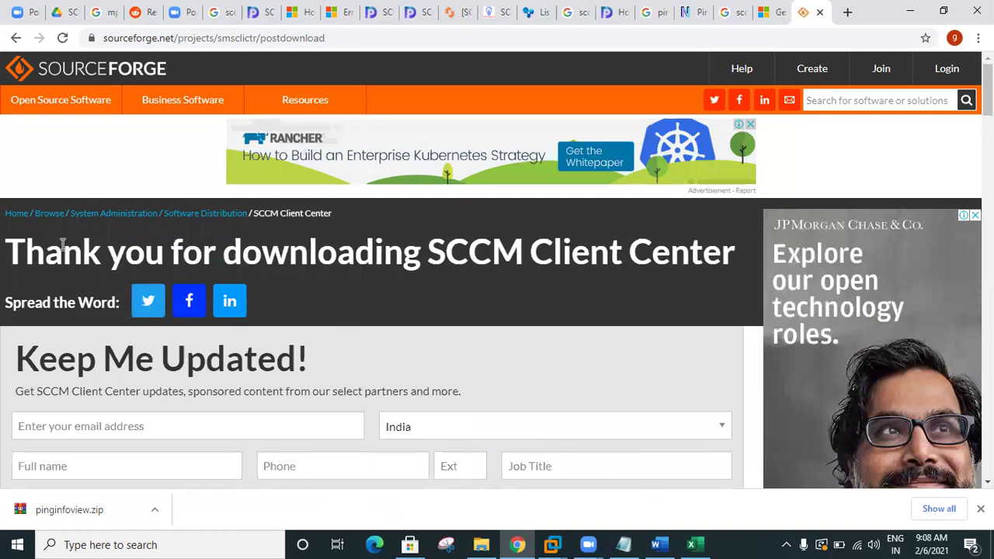
{"action": "left_click_drag", "start_coordinate": [15, 245], "coordinate": [384, 254]}
{"action": "left_click_drag", "start_coordinate": [615, 252], "coordinate": [565, 287]}
{"action": "scroll", "coordinate": [564, 287], "scroll_direction": "down", "scroll_amount": 3}
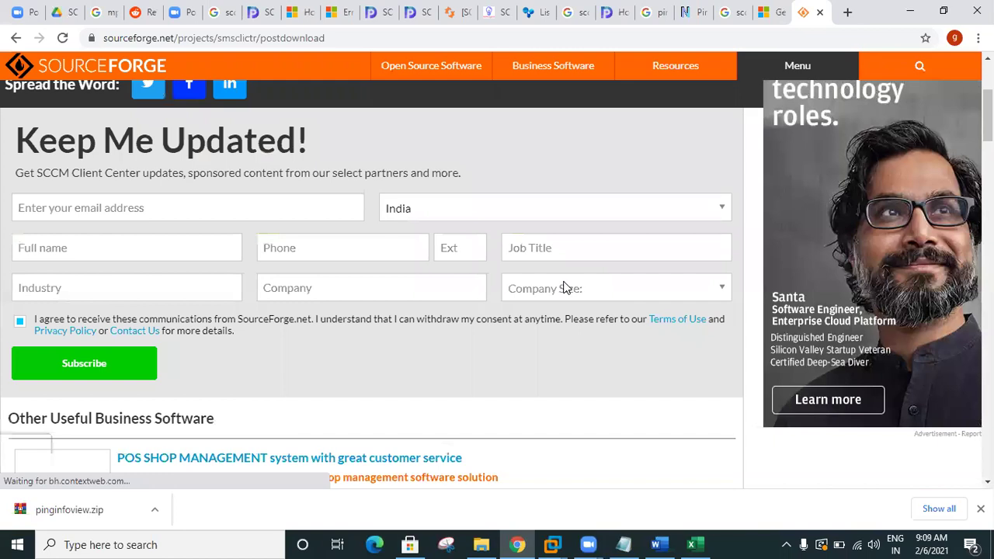
{"action": "scroll", "coordinate": [565, 287], "scroll_direction": "down", "scroll_amount": 3}
{"action": "scroll", "coordinate": [565, 282], "scroll_direction": "up", "scroll_amount": 3}
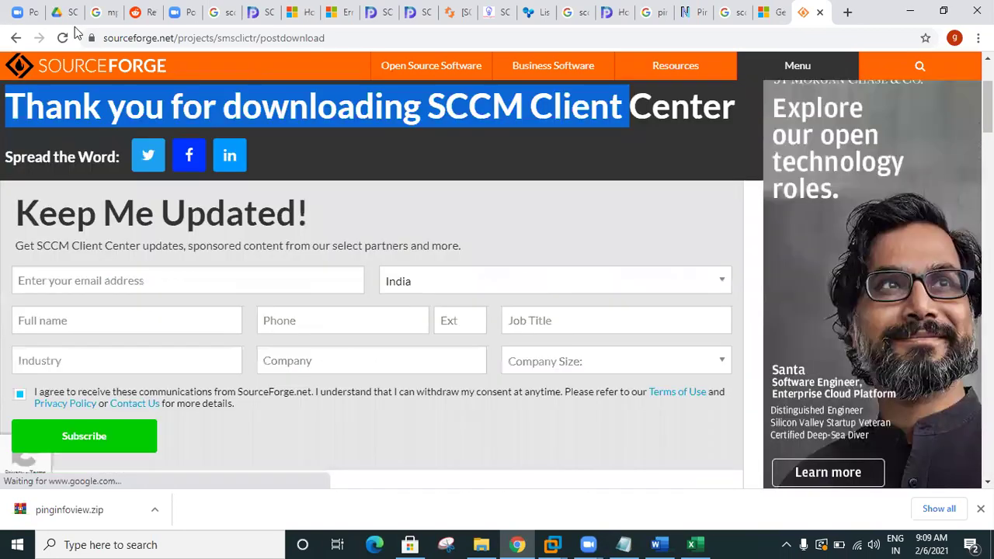
{"action": "scroll", "coordinate": [78, 33], "scroll_direction": "up", "scroll_amount": 3}
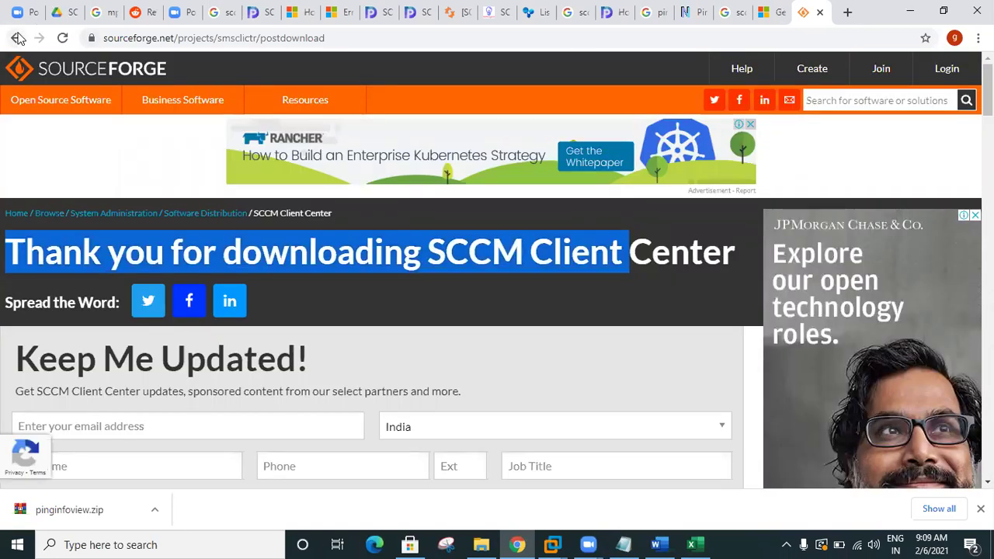
Step: Go back to the SCCM Client Center project page, restart the download, and return to Google results
{"action": "left_click", "coordinate": [17, 38]}
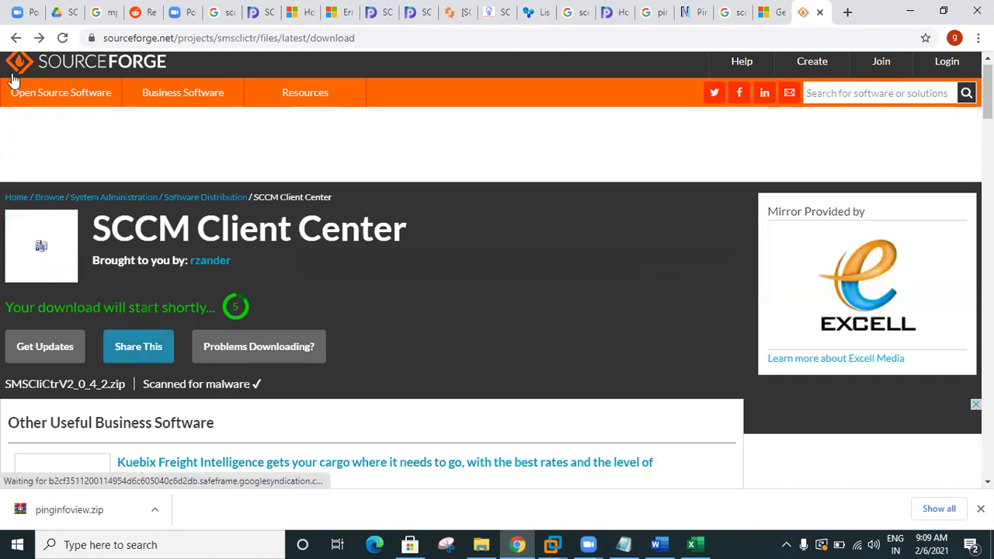
{"action": "left_click", "coordinate": [15, 38]}
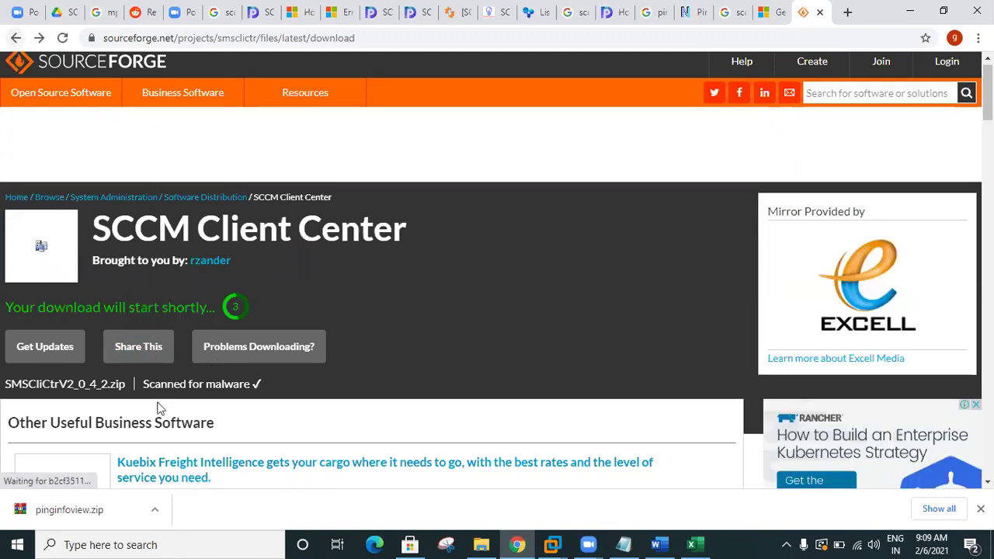
{"action": "left_click", "coordinate": [132, 426]}
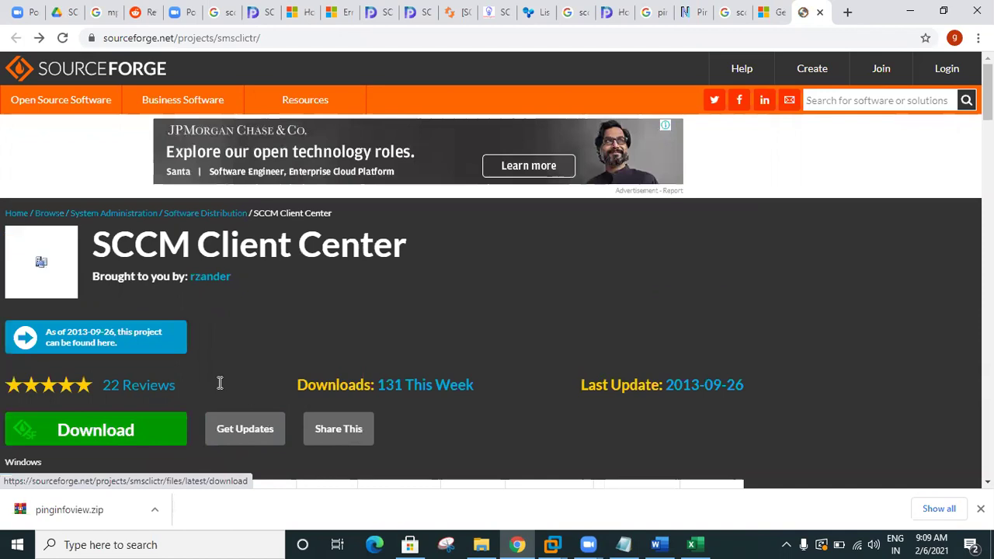
{"action": "scroll", "coordinate": [318, 392], "scroll_direction": "down", "scroll_amount": 2}
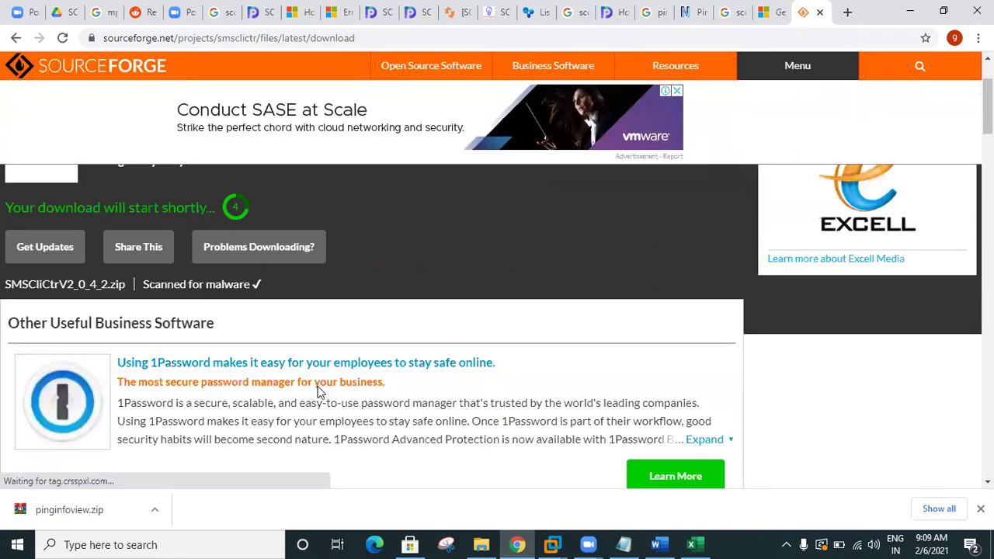
{"action": "scroll", "coordinate": [318, 392], "scroll_direction": "down", "scroll_amount": 2}
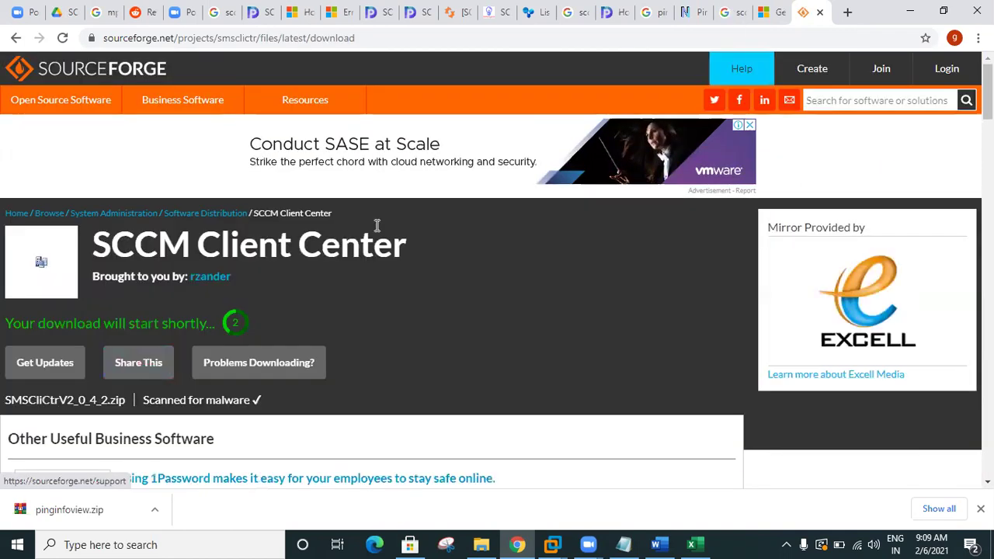
{"action": "key", "text": "ctrl+shift+Tab"}
{"action": "scroll", "coordinate": [278, 275], "scroll_direction": "down", "scroll_amount": 4}
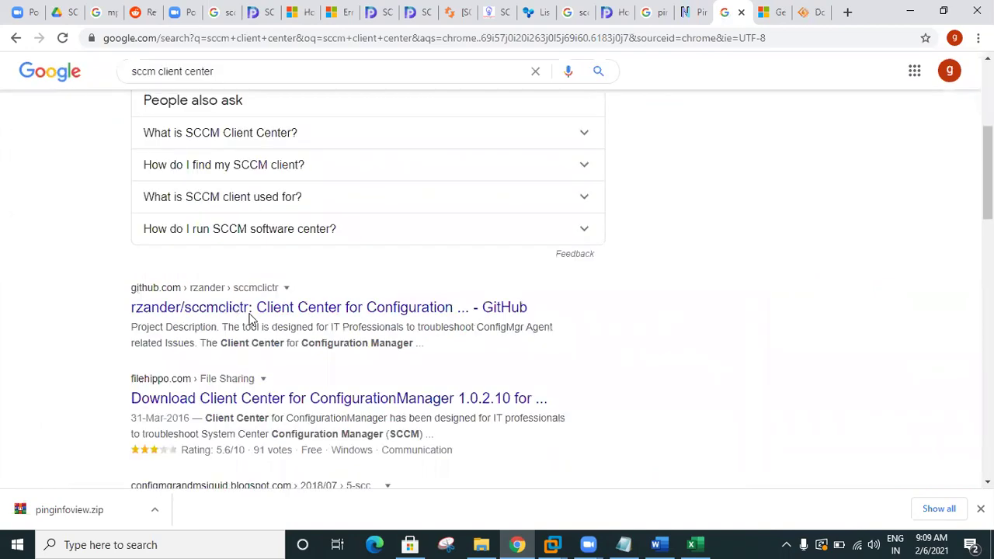
Step: Open the GitHub sccmclictr search result in a new tab and switch to it
{"action": "right_click", "coordinate": [243, 311]}
{"action": "left_click", "coordinate": [286, 317]}
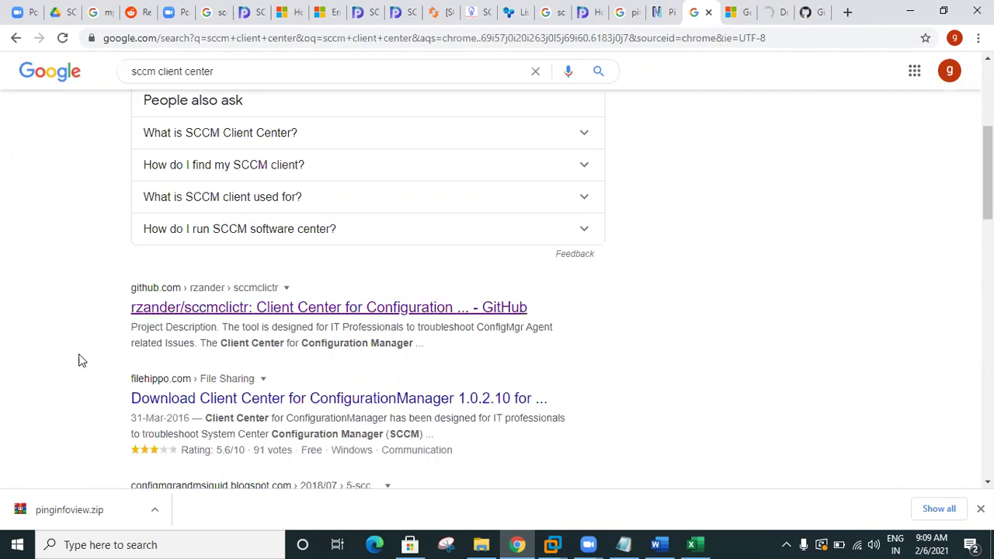
{"action": "left_click", "coordinate": [772, 13]}
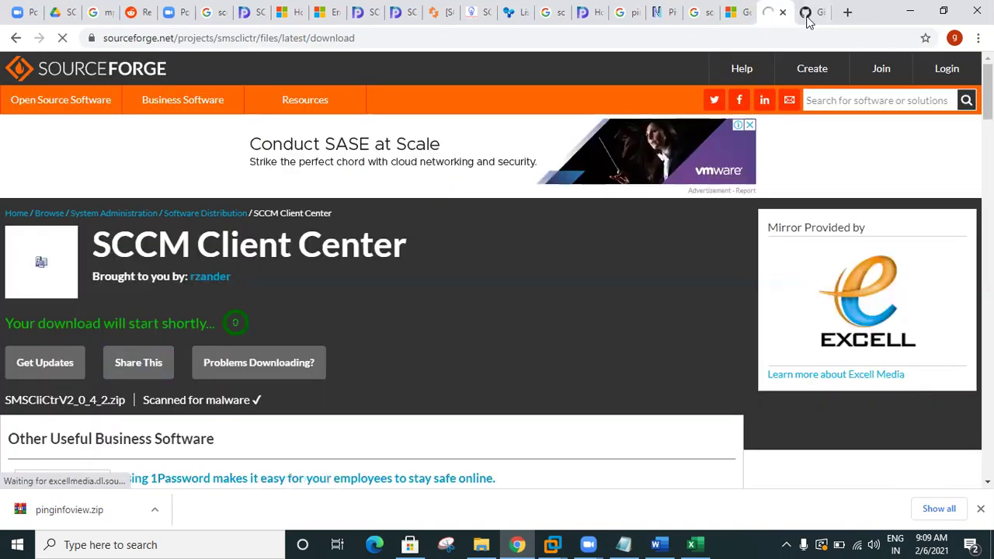
{"action": "left_click", "coordinate": [808, 15]}
Step: Read through the sccmclictr README's Downloads section, then return to the top of the repository page
{"action": "scroll", "coordinate": [621, 276], "scroll_direction": "down", "scroll_amount": 1}
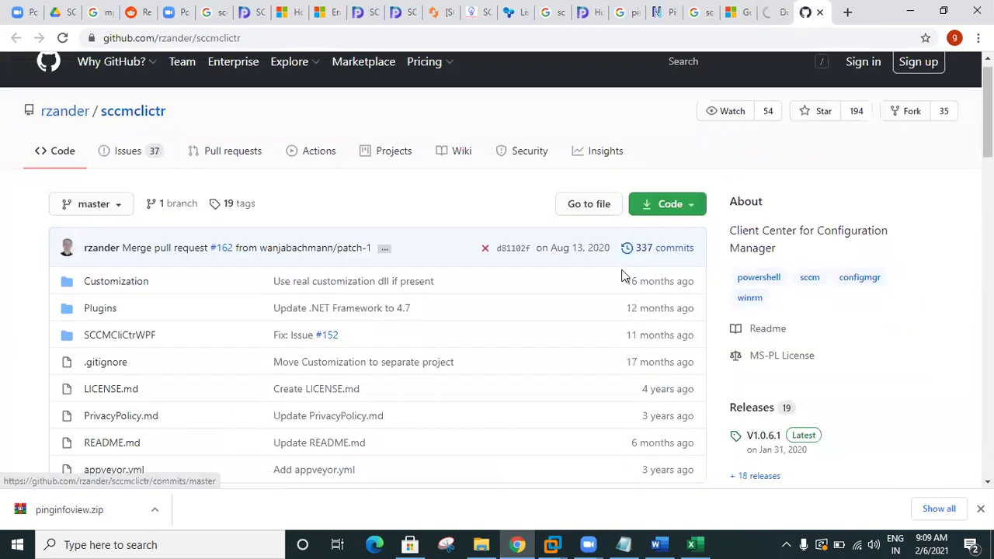
{"action": "scroll", "coordinate": [621, 276], "scroll_direction": "down", "scroll_amount": 3}
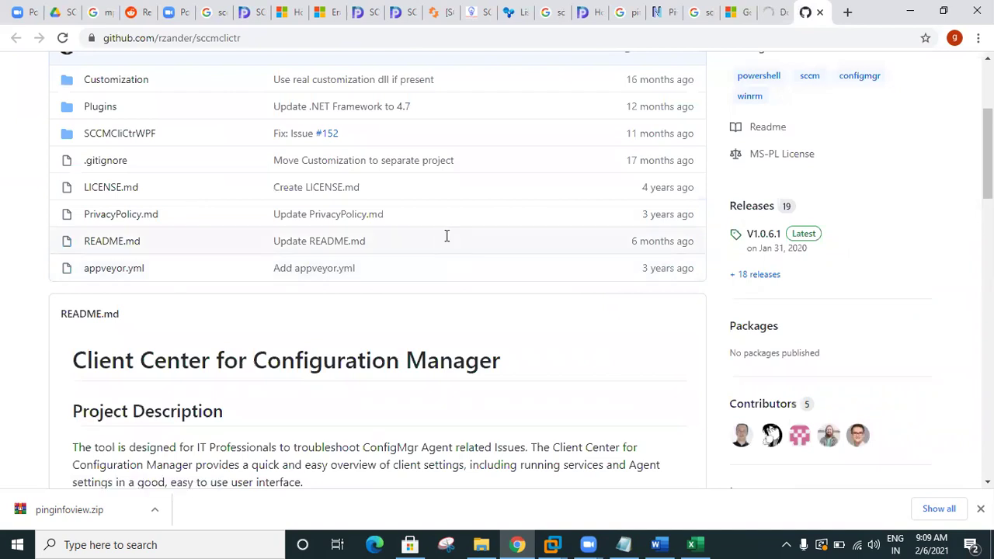
{"action": "scroll", "coordinate": [447, 235], "scroll_direction": "down", "scroll_amount": 3}
{"action": "scroll", "coordinate": [447, 236], "scroll_direction": "down", "scroll_amount": 2}
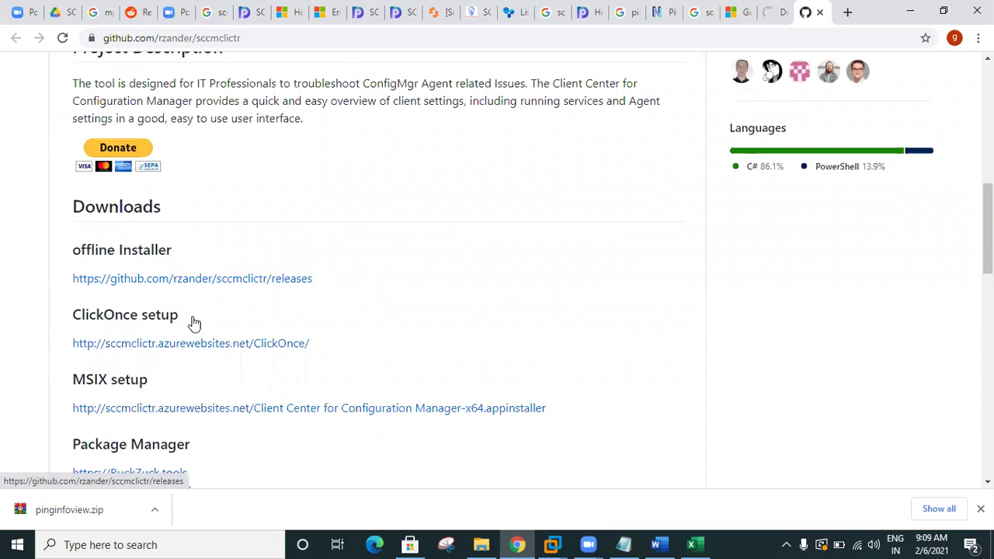
{"action": "scroll", "coordinate": [194, 322], "scroll_direction": "down", "scroll_amount": 6}
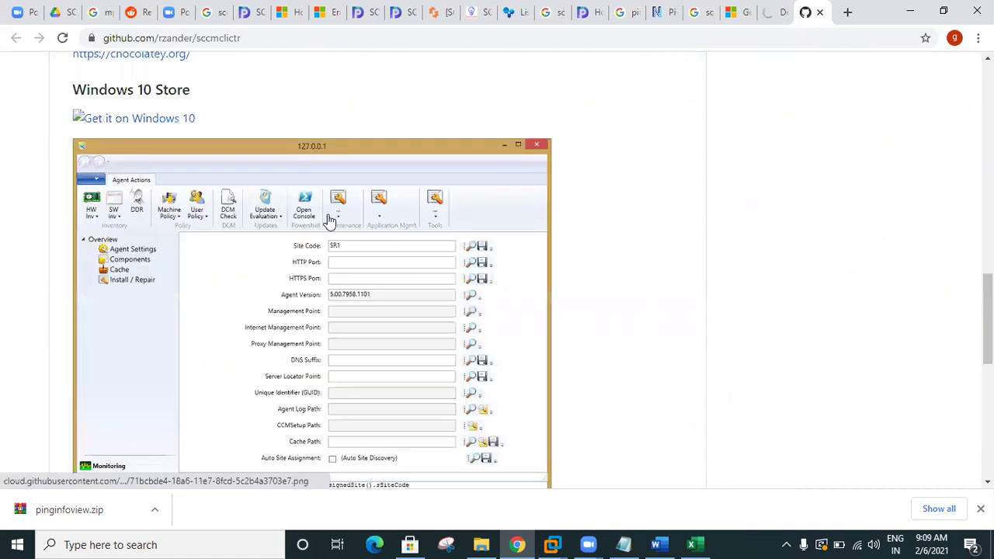
{"action": "scroll", "coordinate": [334, 233], "scroll_direction": "down", "scroll_amount": 3}
{"action": "scroll", "coordinate": [376, 274], "scroll_direction": "down", "scroll_amount": 3}
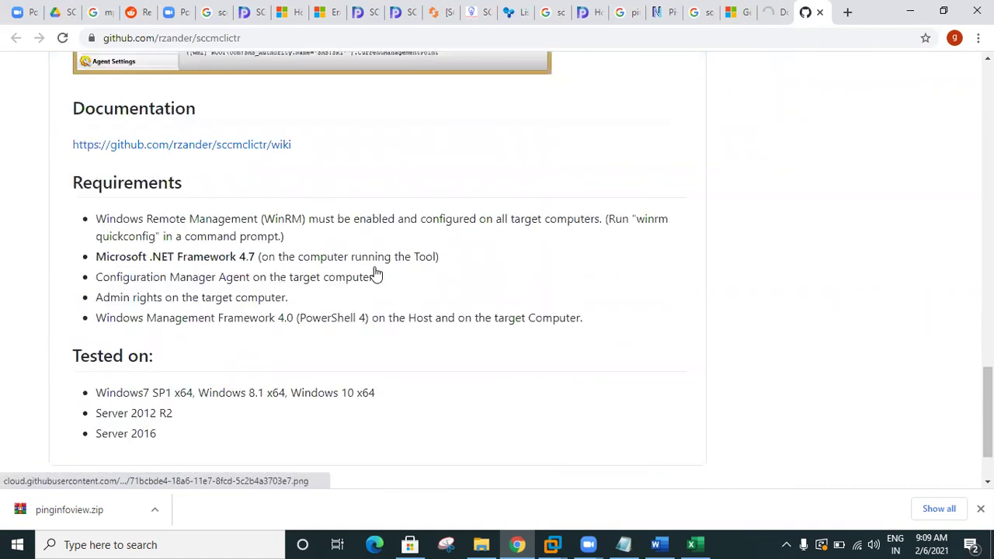
{"action": "scroll", "coordinate": [376, 274], "scroll_direction": "up", "scroll_amount": 2}
{"action": "scroll", "coordinate": [376, 273], "scroll_direction": "up", "scroll_amount": 3}
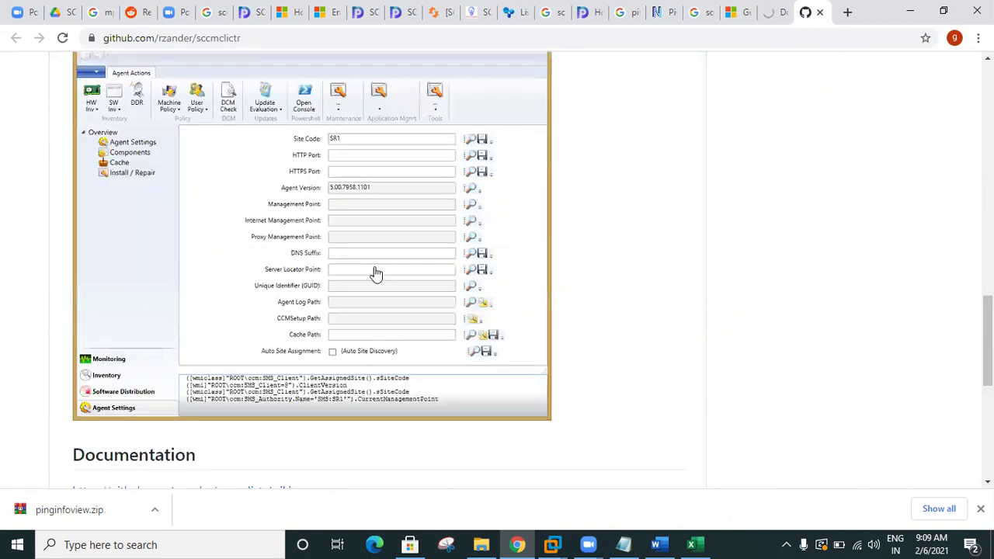
{"action": "scroll", "coordinate": [376, 274], "scroll_direction": "up", "scroll_amount": 4}
{"action": "scroll", "coordinate": [376, 274], "scroll_direction": "up", "scroll_amount": 3}
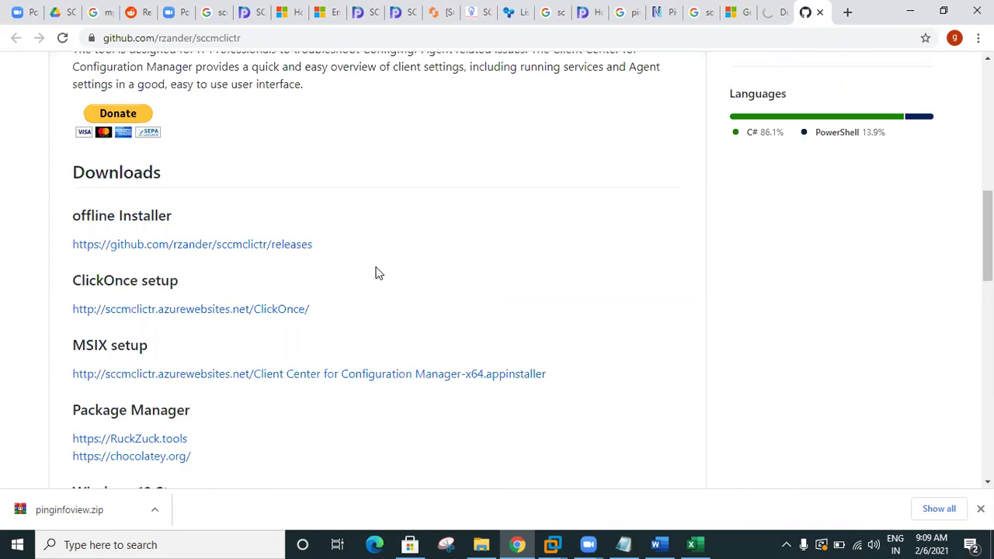
{"action": "scroll", "coordinate": [376, 273], "scroll_direction": "up", "scroll_amount": 3}
{"action": "scroll", "coordinate": [376, 273], "scroll_direction": "up", "scroll_amount": 4}
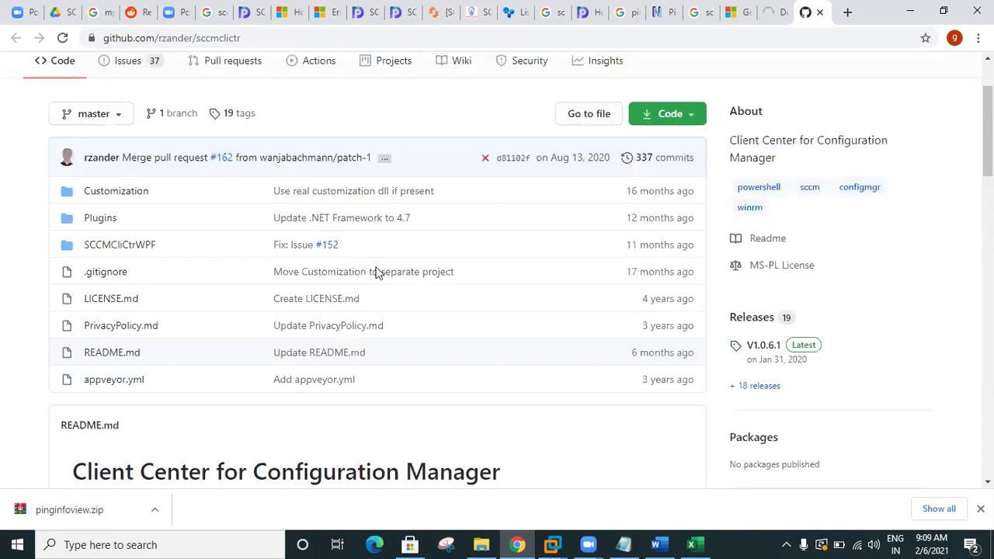
{"action": "scroll", "coordinate": [376, 273], "scroll_direction": "up", "scroll_amount": 2}
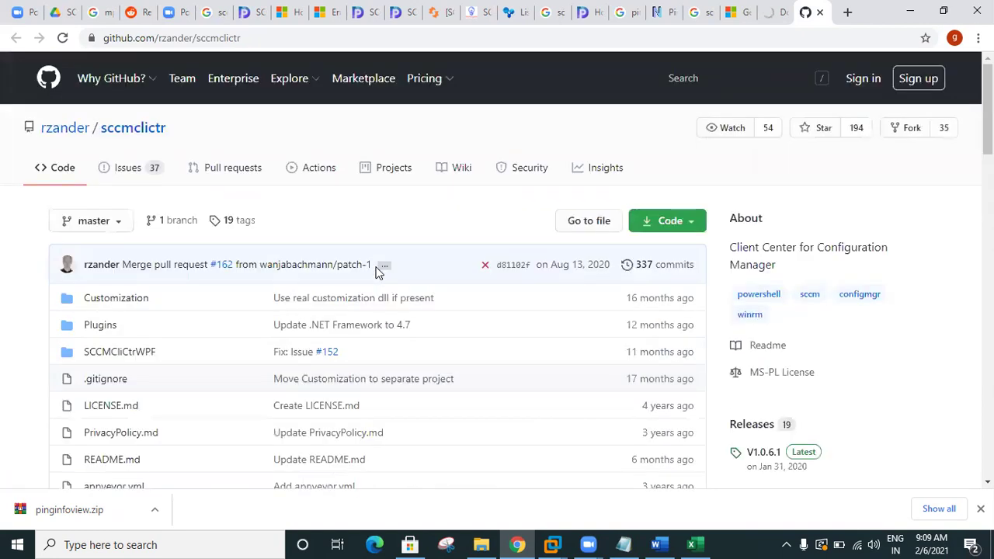
{"action": "scroll", "coordinate": [378, 272], "scroll_direction": "down", "scroll_amount": 1}
{"action": "scroll", "coordinate": [377, 274], "scroll_direction": "down", "scroll_amount": 5}
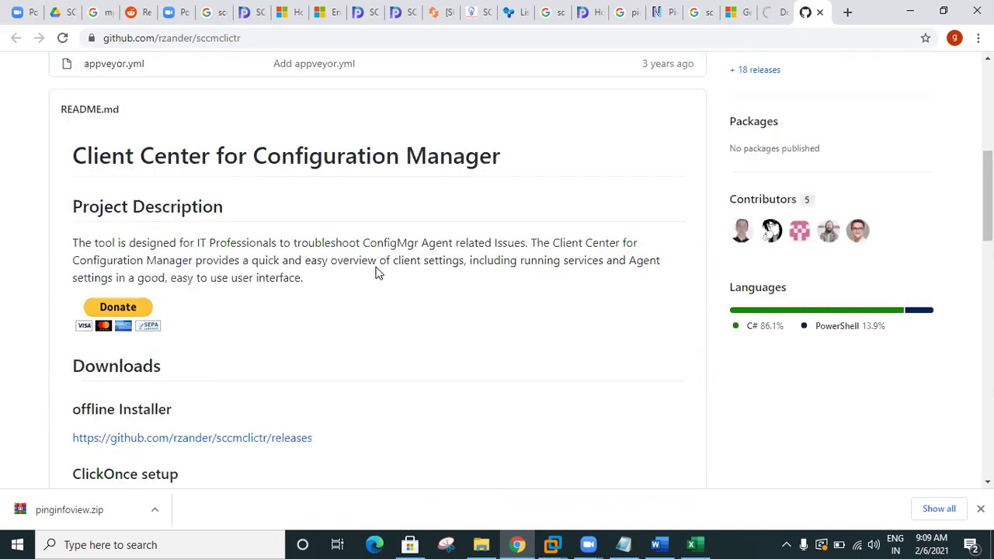
{"action": "scroll", "coordinate": [378, 272], "scroll_direction": "down", "scroll_amount": 1}
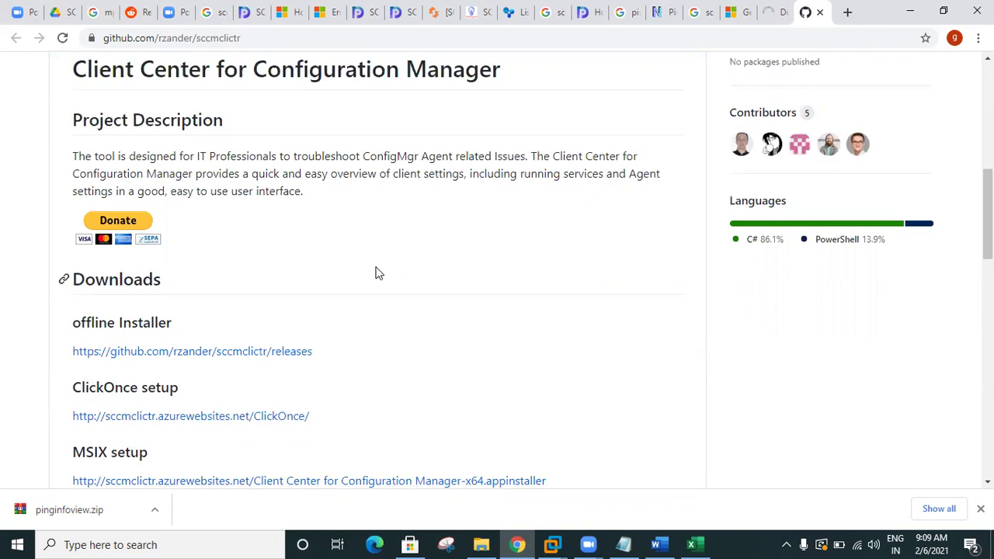
{"action": "scroll", "coordinate": [155, 342], "scroll_direction": "down", "scroll_amount": 2}
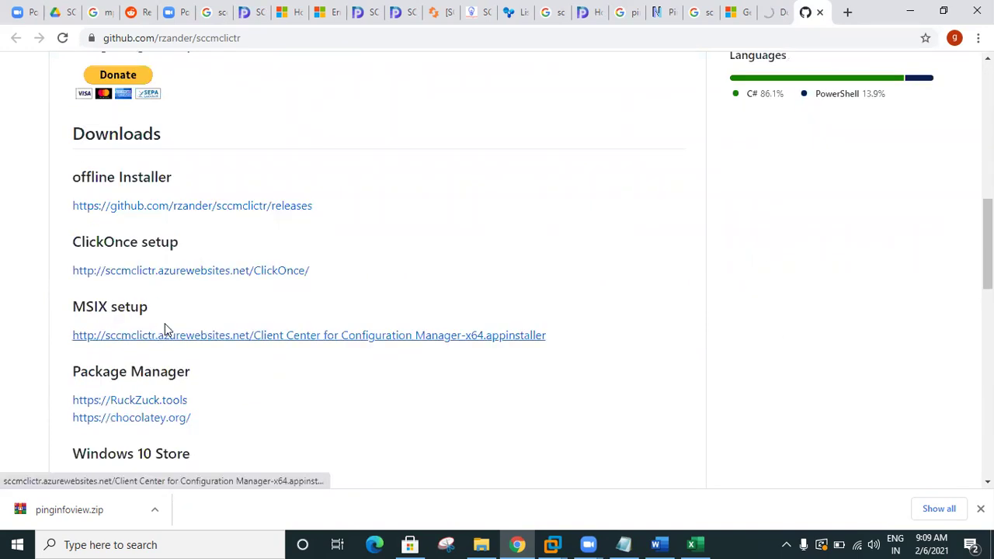
{"action": "scroll", "coordinate": [136, 427], "scroll_direction": "up", "scroll_amount": 4}
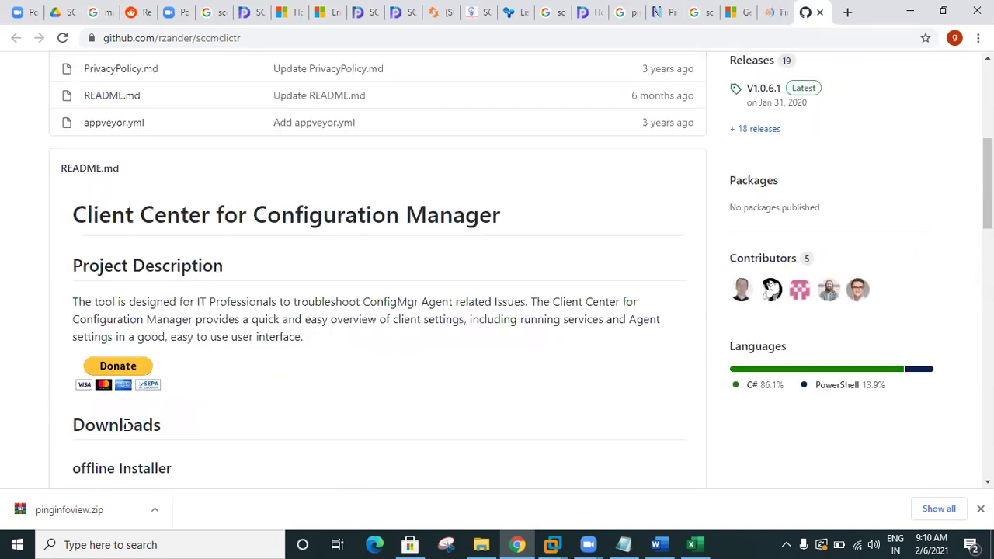
{"action": "scroll", "coordinate": [368, 335], "scroll_direction": "up", "scroll_amount": 4}
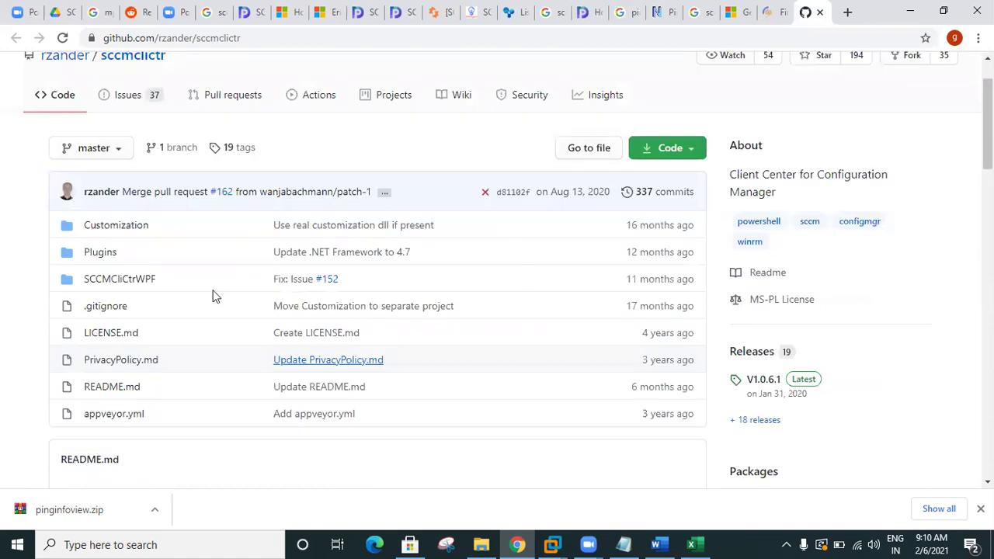
{"action": "scroll", "coordinate": [656, 228], "scroll_direction": "up", "scroll_amount": 1}
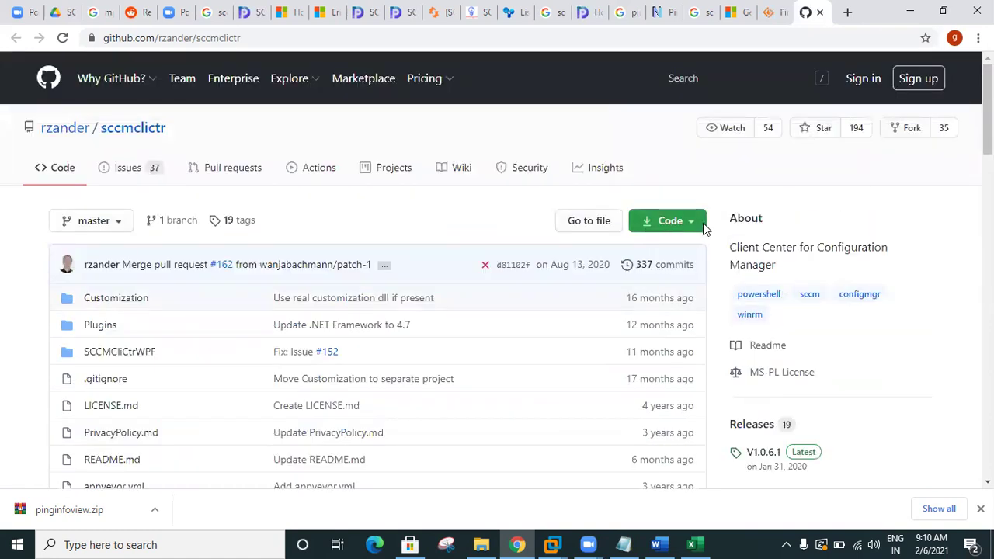
Step: Download the repository as sccmclictr-master.zip and show it in the Downloads folder
{"action": "left_click", "coordinate": [702, 227]}
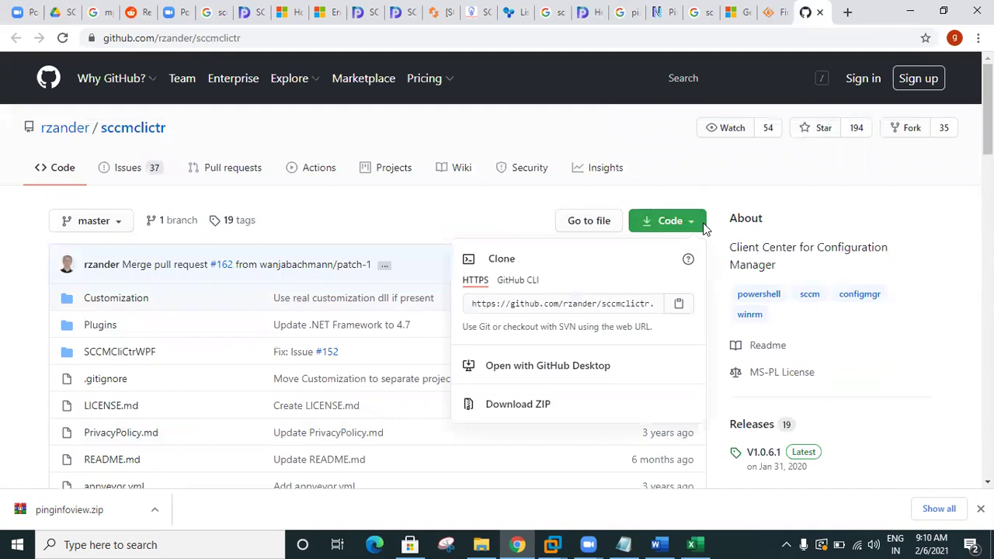
{"action": "left_click", "coordinate": [498, 407]}
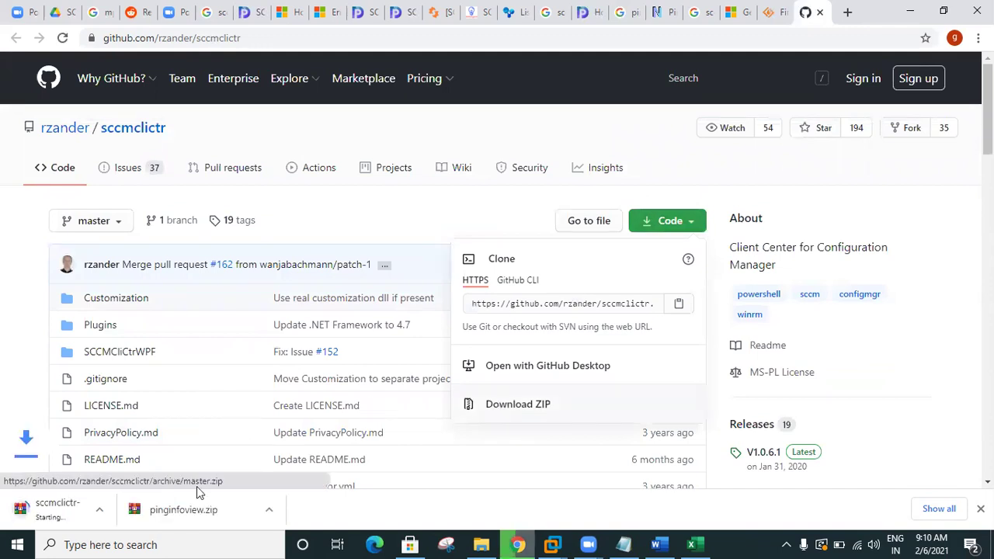
{"action": "left_click", "coordinate": [157, 511]}
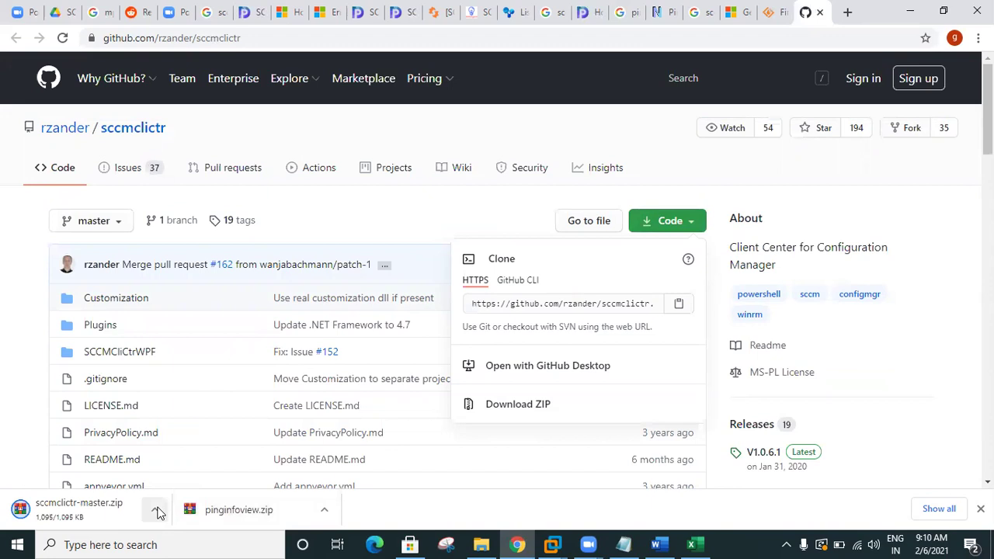
{"action": "left_click", "coordinate": [197, 461]}
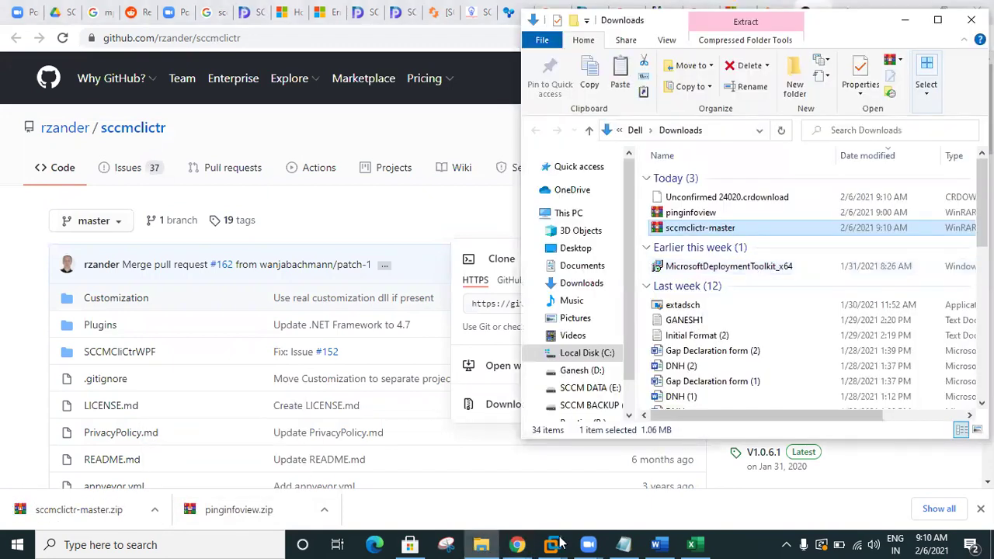
Step: On the SCCM server VM, clear the open windows and paste sccmclictr-master.zip onto the desktop
{"action": "key", "text": "ctrl+alt+Left"}
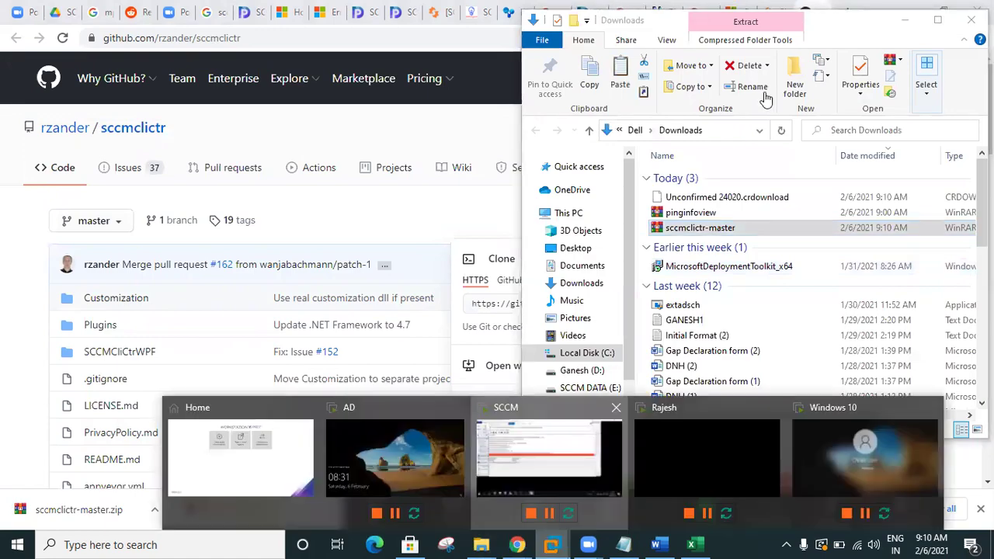
{"action": "left_click", "coordinate": [733, 65]}
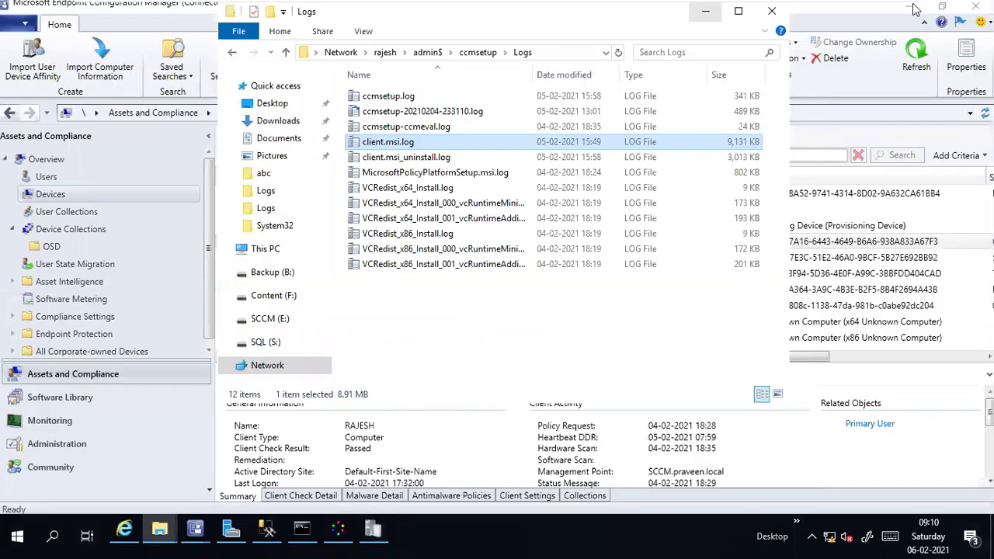
{"action": "left_click", "coordinate": [912, 8]}
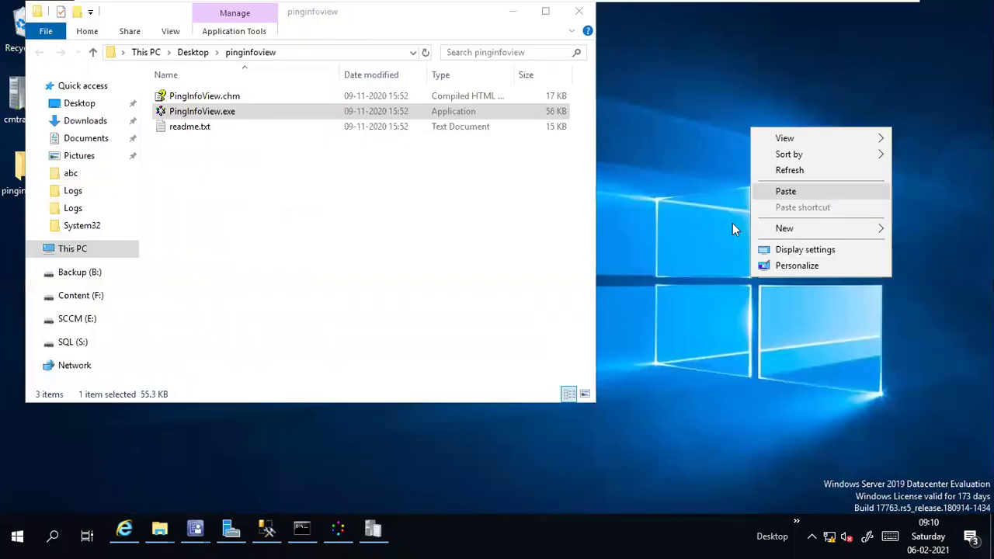
{"action": "left_click", "coordinate": [617, 137]}
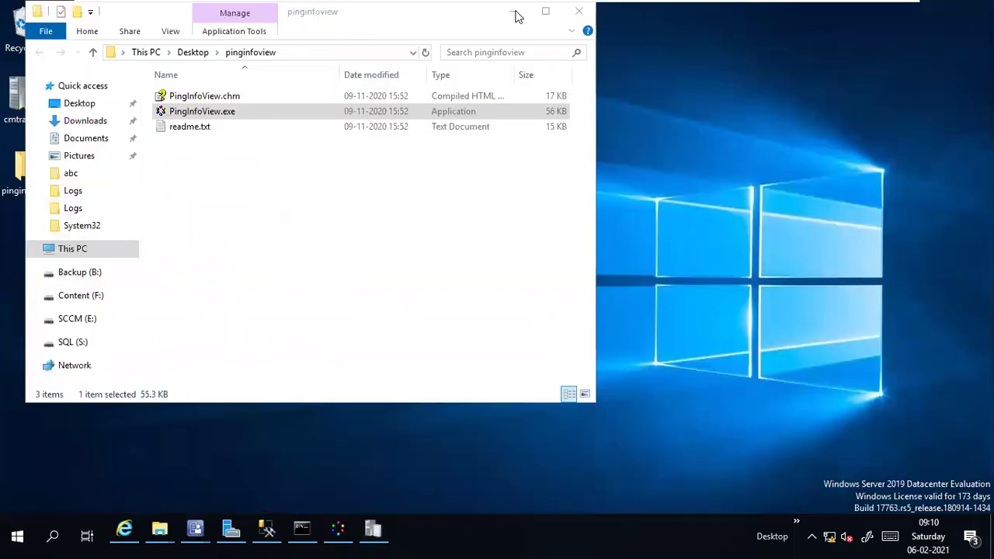
{"action": "left_click", "coordinate": [516, 14]}
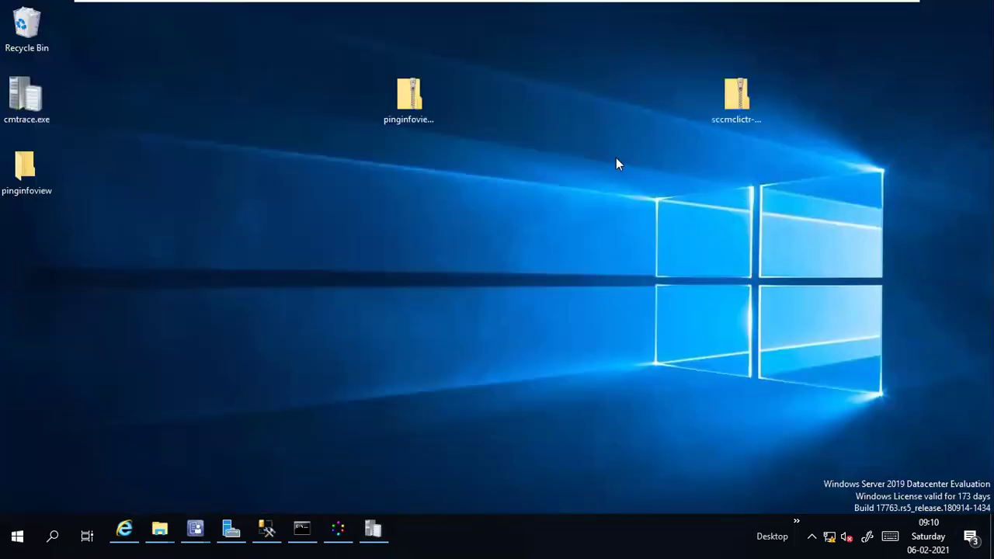
Step: Create a desktop folder named abc, move sccmclictr-master.zip into it, and open it
{"action": "right_click", "coordinate": [664, 289]}
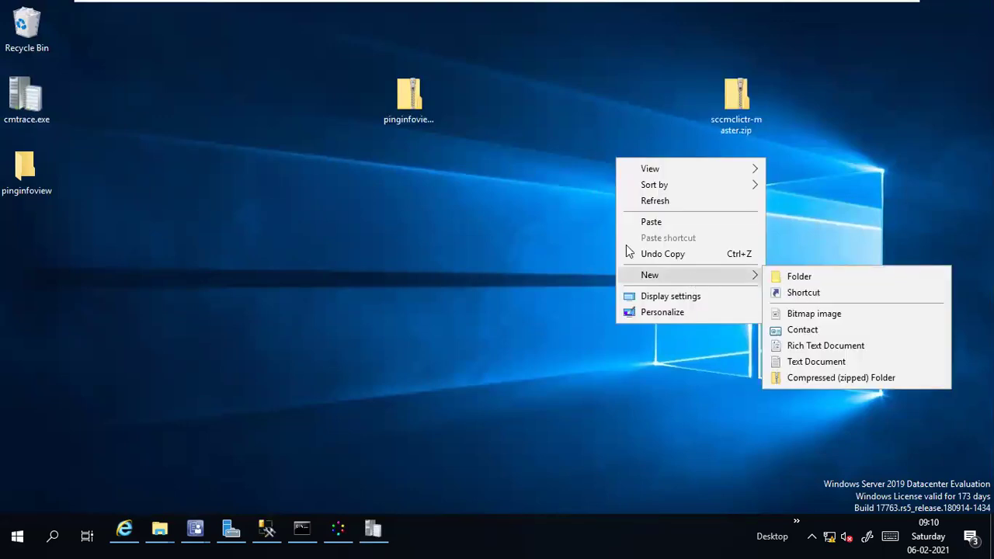
{"action": "type", "text": "f"}
{"action": "type", "text": "a"}
{"action": "type", "text": "bc"}
{"action": "left_click_drag", "start_coordinate": [736, 99], "coordinate": [627, 160]}
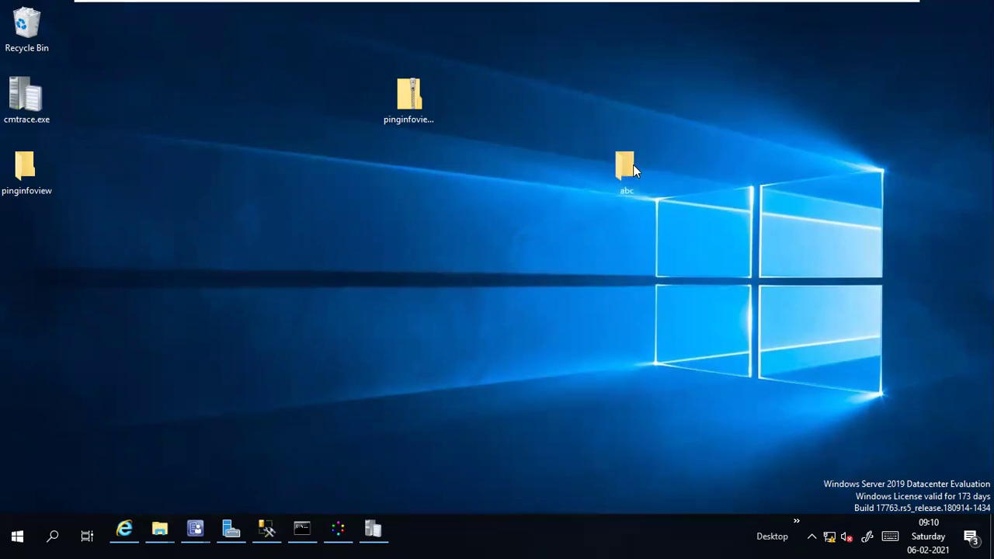
{"action": "double_click", "coordinate": [633, 166]}
{"action": "right_click", "coordinate": [394, 182]}
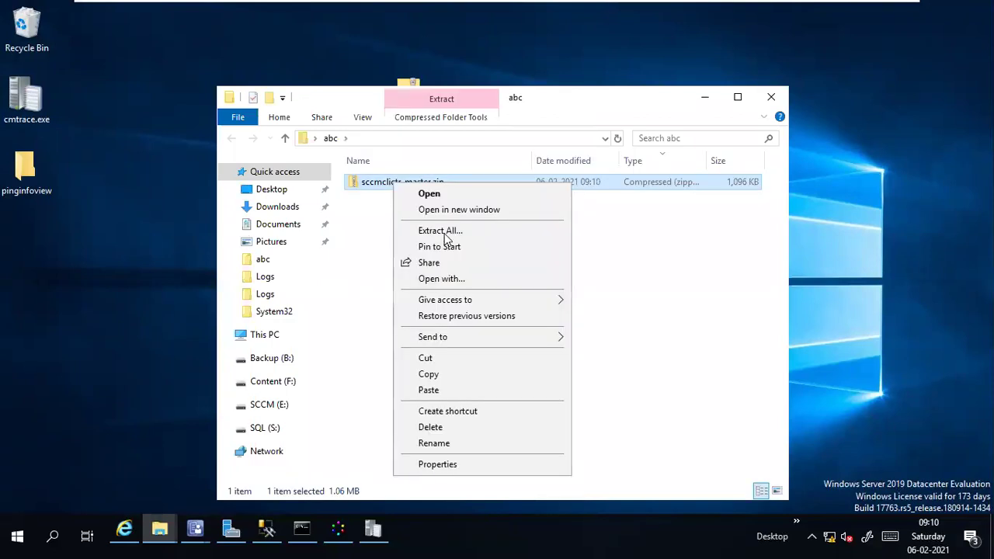
Step: Extract the zip into the suggested sccmclictr-master folder and refresh the abc folder listing
{"action": "left_click", "coordinate": [444, 232]}
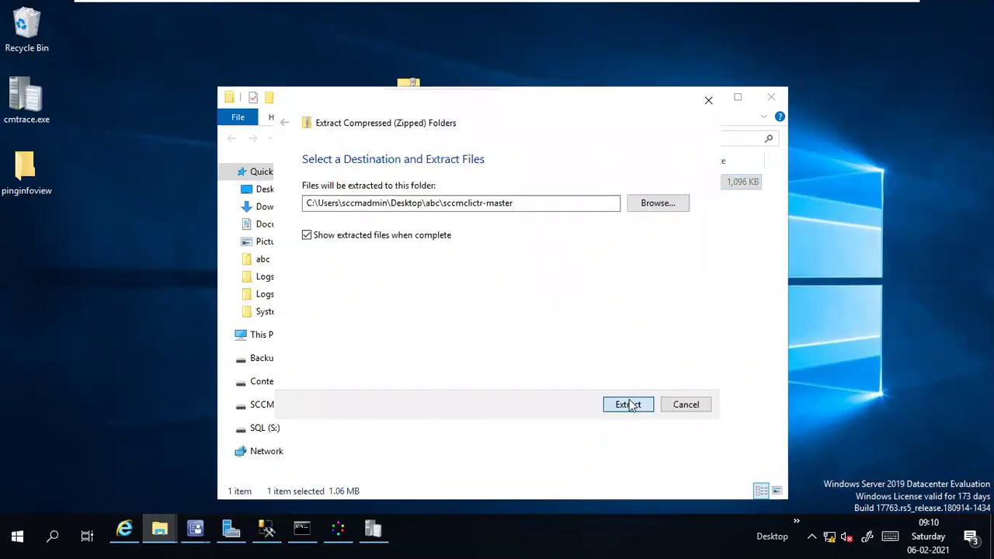
{"action": "left_click", "coordinate": [629, 406]}
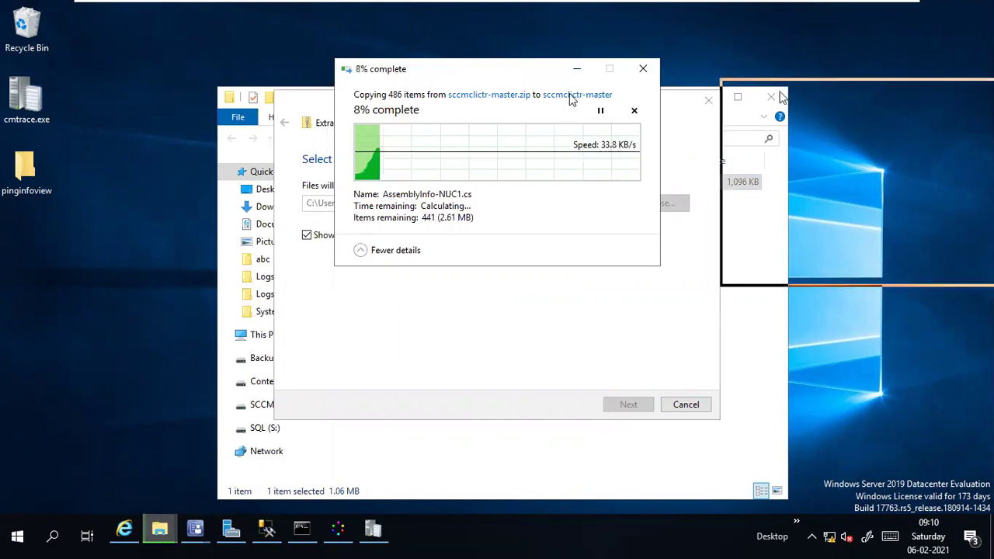
{"action": "left_click_drag", "start_coordinate": [560, 109], "coordinate": [946, 130]}
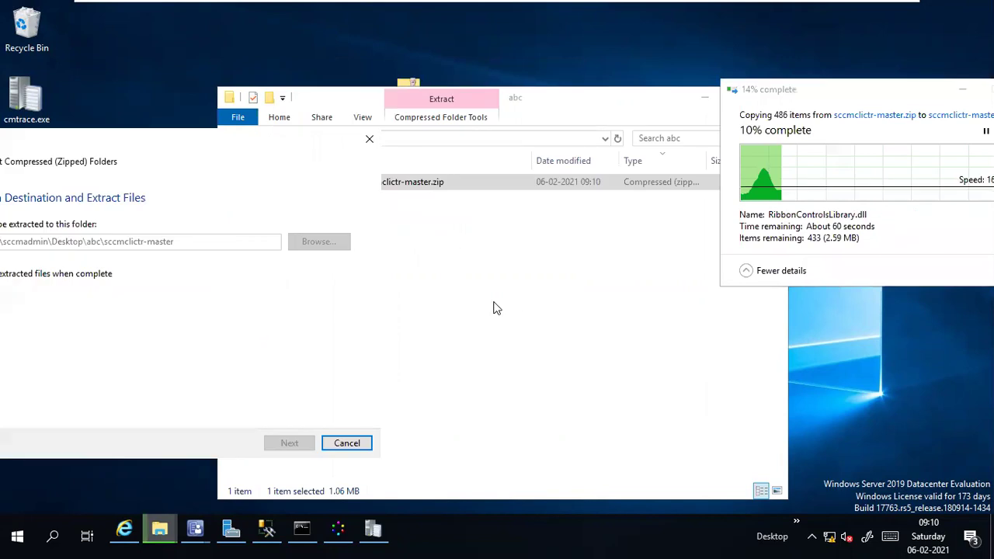
{"action": "left_click", "coordinate": [494, 305]}
{"action": "right_click", "coordinate": [495, 305]}
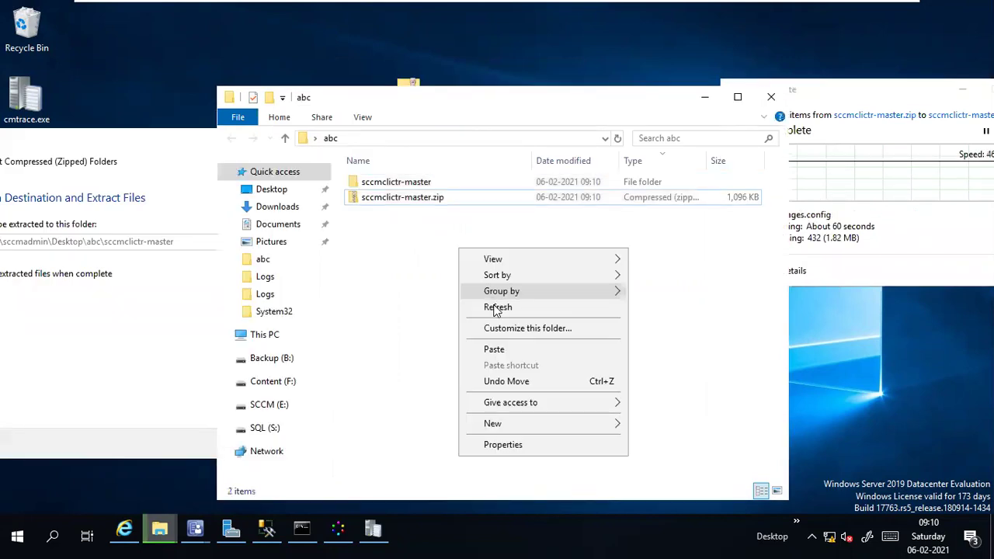
{"action": "left_click", "coordinate": [495, 309]}
Step: Open the nested sccmclictr-master folders, check extraction progress, then return to the host desktop
{"action": "left_click", "coordinate": [397, 183]}
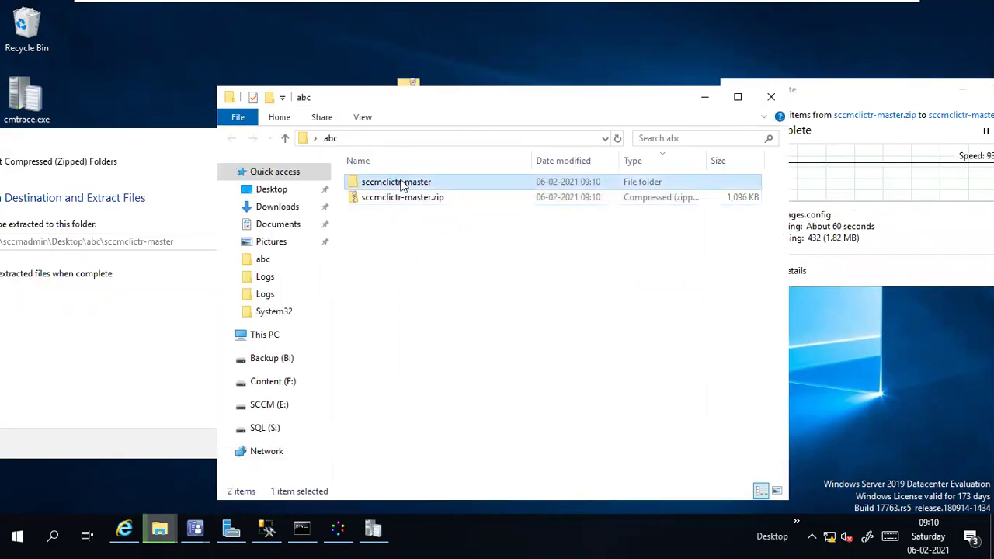
{"action": "double_click", "coordinate": [397, 183]}
{"action": "double_click", "coordinate": [427, 187]}
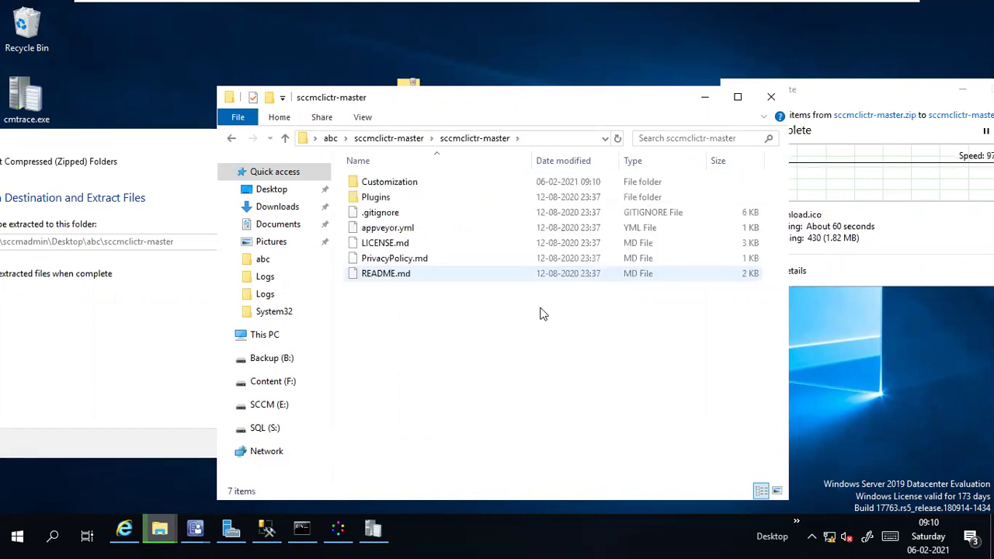
{"action": "left_click", "coordinate": [867, 101]}
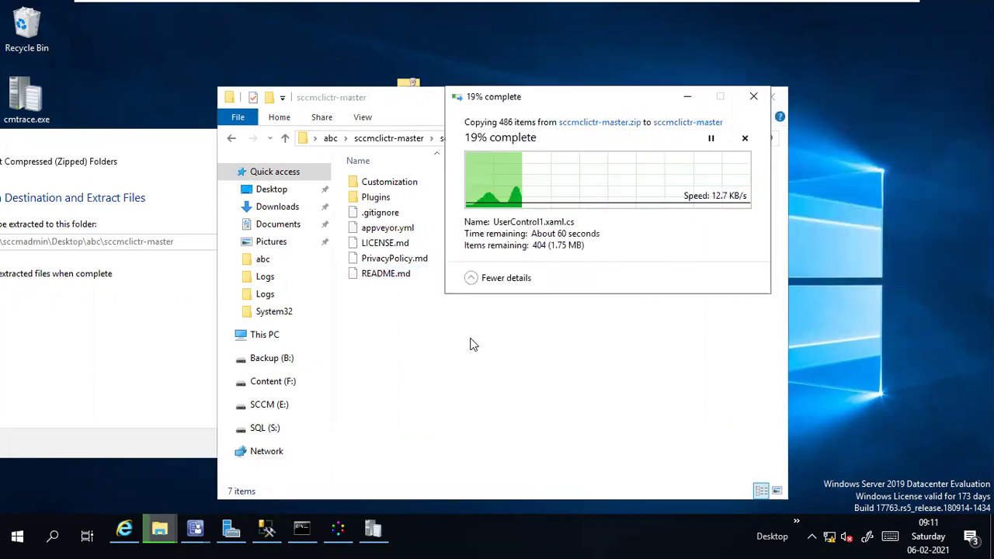
{"action": "left_click", "coordinate": [470, 344]}
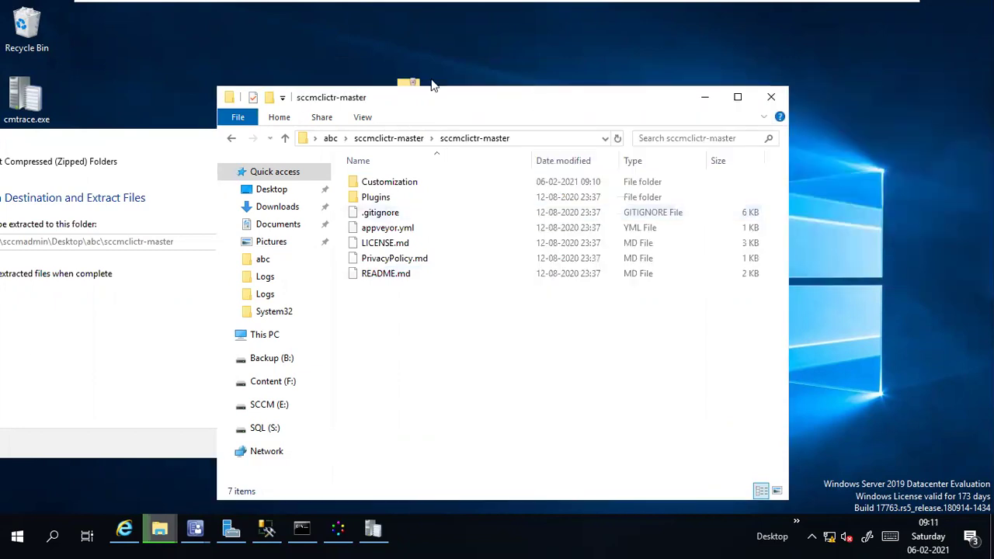
{"action": "left_click_drag", "start_coordinate": [433, 90], "coordinate": [314, 66]}
{"action": "left_click", "coordinate": [730, 172]}
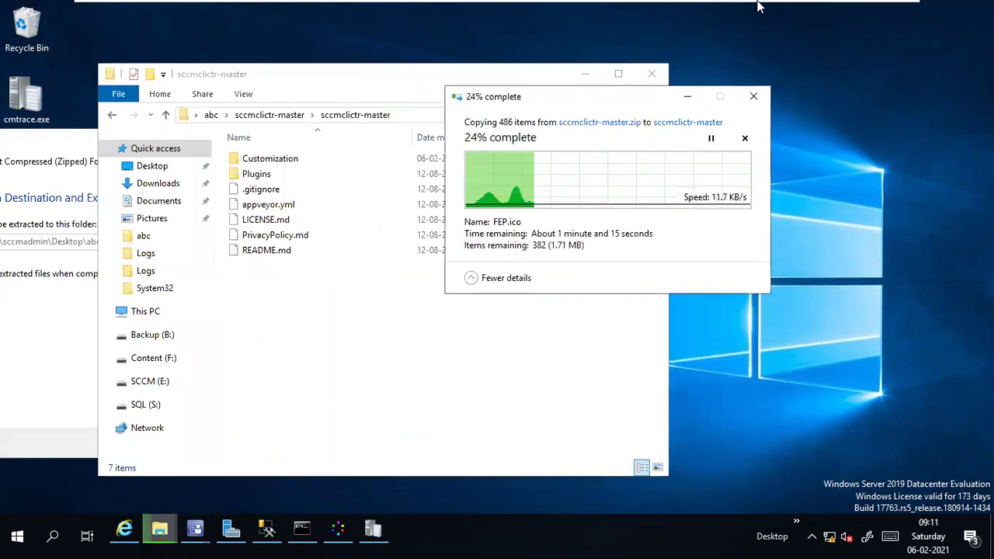
{"action": "left_click", "coordinate": [316, 282]}
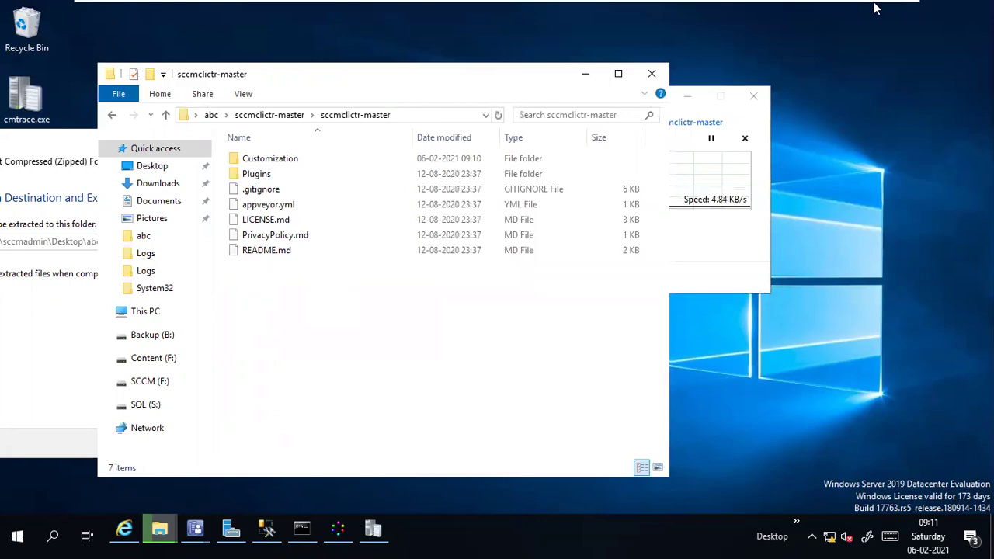
{"action": "key", "text": "alt+Tab"}
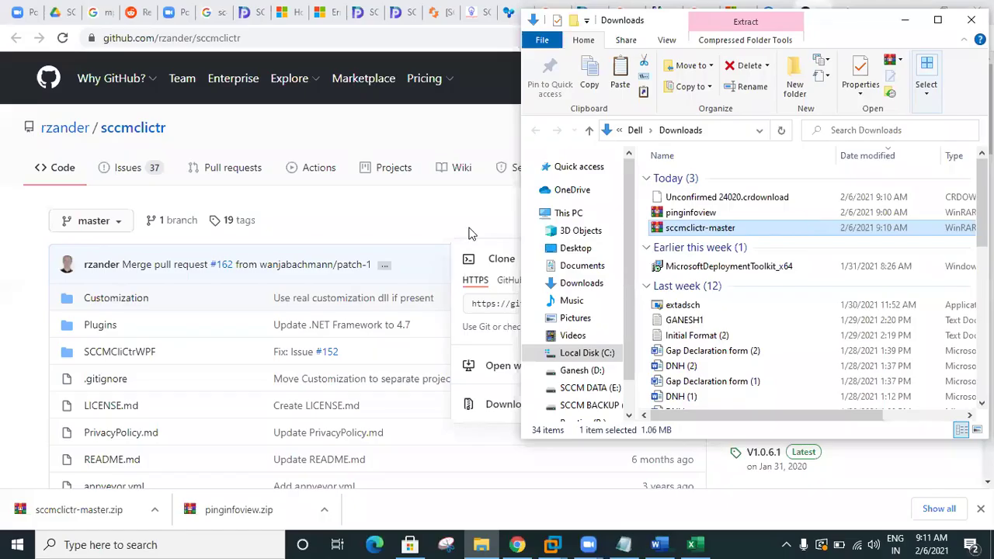
Step: Browse the repository's SCCMCliCtrWPF/SCCMCliCtrWPF folder on GitHub, then return to the Google results
{"action": "left_click", "coordinate": [353, 351]}
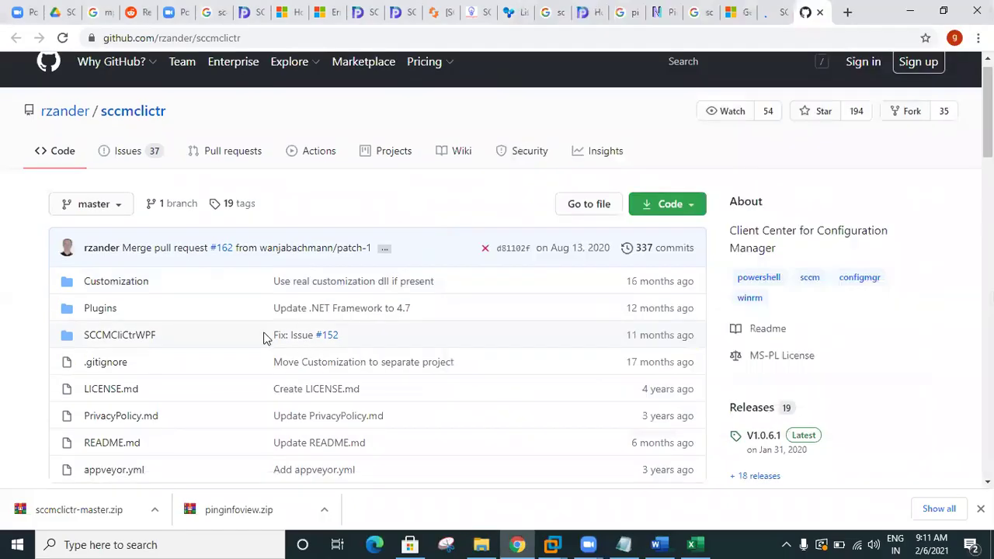
{"action": "scroll", "coordinate": [268, 330], "scroll_direction": "down", "scroll_amount": 2}
{"action": "scroll", "coordinate": [273, 322], "scroll_direction": "up", "scroll_amount": 1}
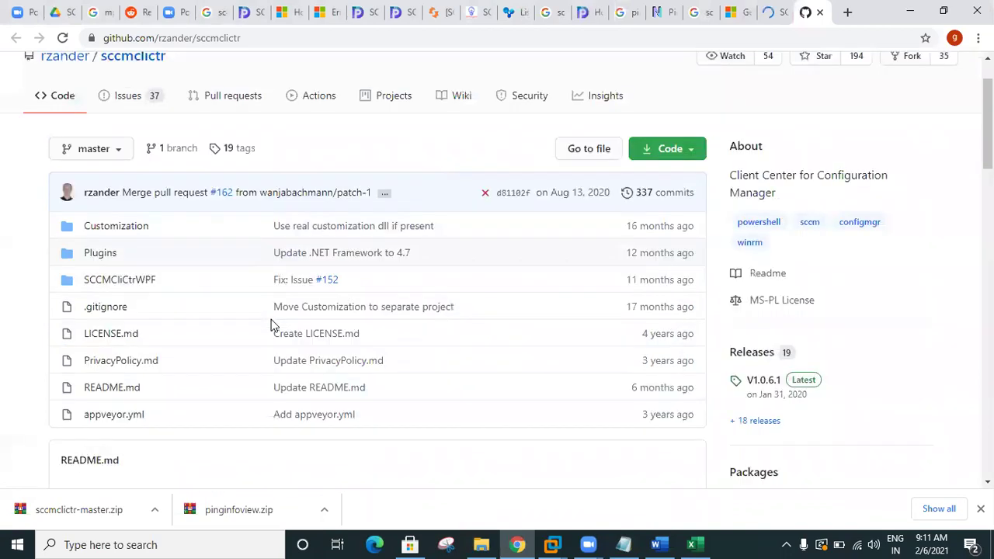
{"action": "left_click", "coordinate": [152, 285]}
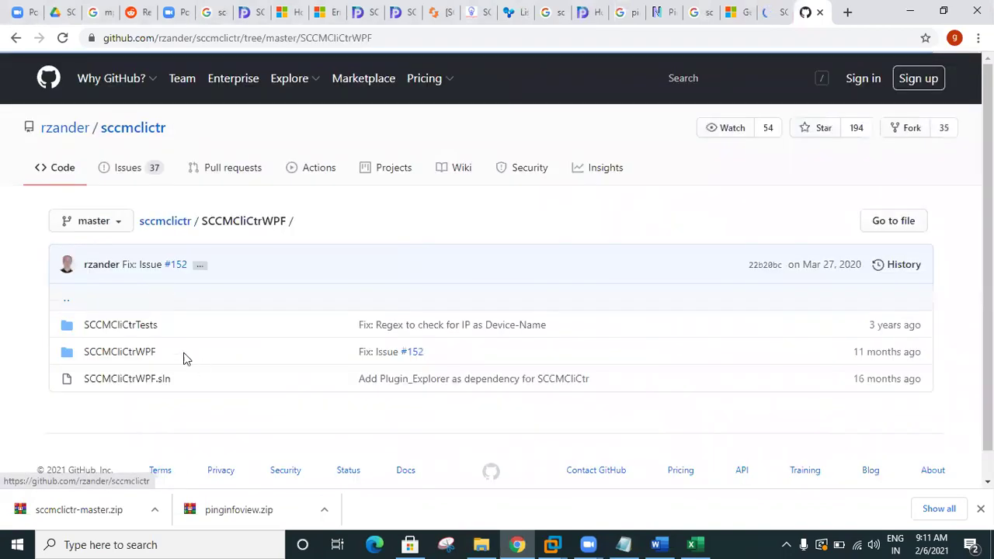
{"action": "left_click", "coordinate": [147, 354]}
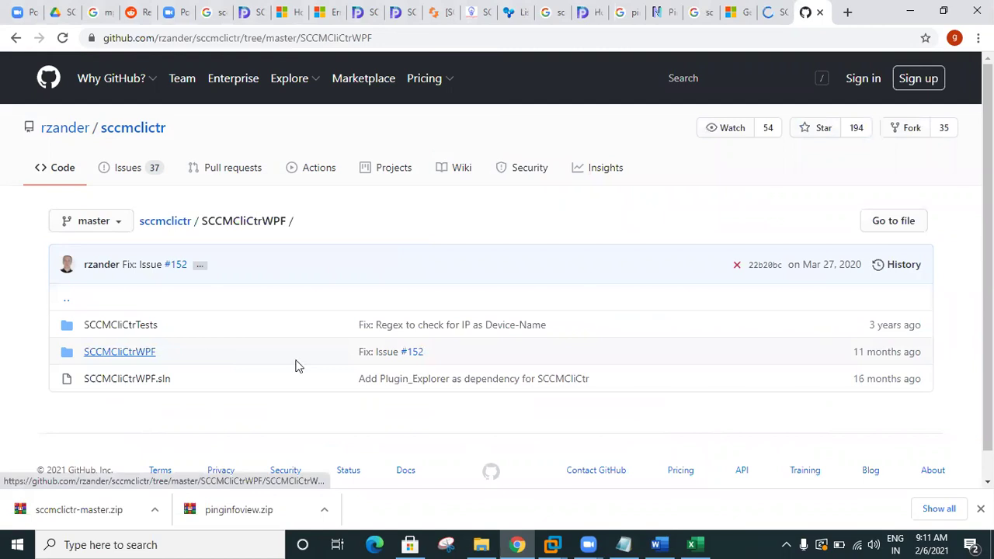
{"action": "scroll", "coordinate": [311, 384], "scroll_direction": "down", "scroll_amount": 3}
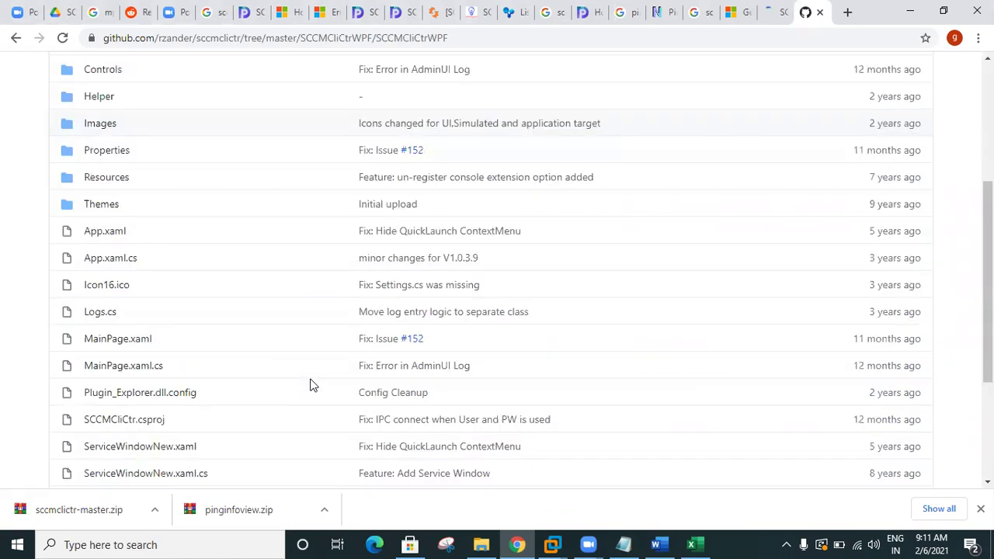
{"action": "scroll", "coordinate": [249, 326], "scroll_direction": "down", "scroll_amount": 2}
{"action": "scroll", "coordinate": [55, 116], "scroll_direction": "up", "scroll_amount": 6}
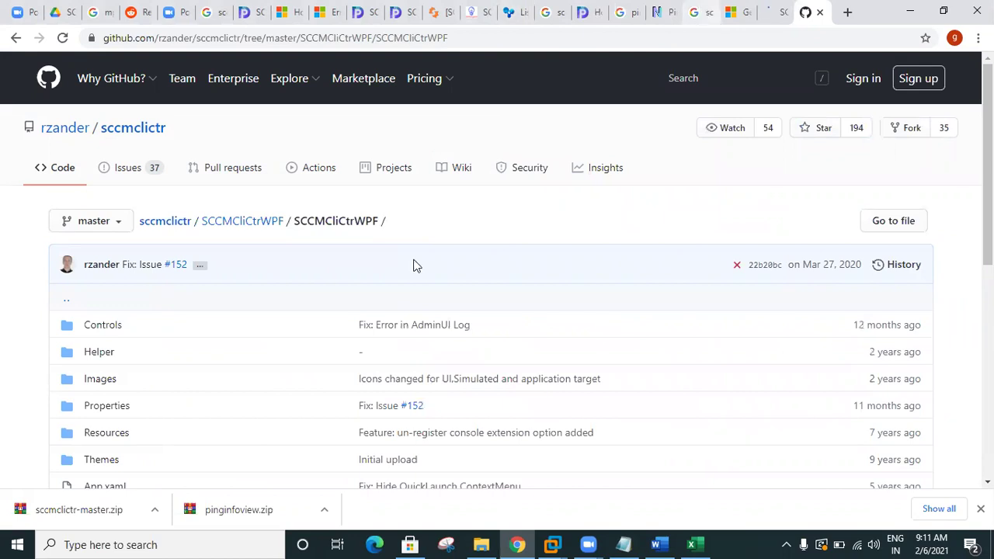
{"action": "key", "text": "ctrl+shift+Tab"}
{"action": "key", "text": "ctrl+shift+Tab"}
{"action": "key", "text": "ctrl+shift+Tab"}
{"action": "scroll", "coordinate": [202, 174], "scroll_direction": "down", "scroll_amount": 3}
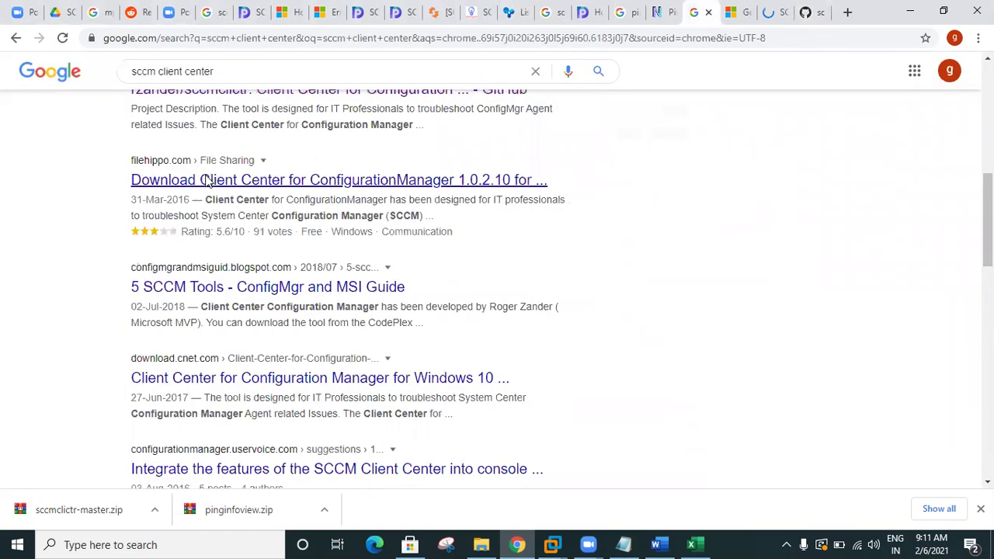
Step: Open the filehippo result in a new tab, then close the extra blog window
{"action": "right_click", "coordinate": [207, 180]}
{"action": "left_click", "coordinate": [230, 188]}
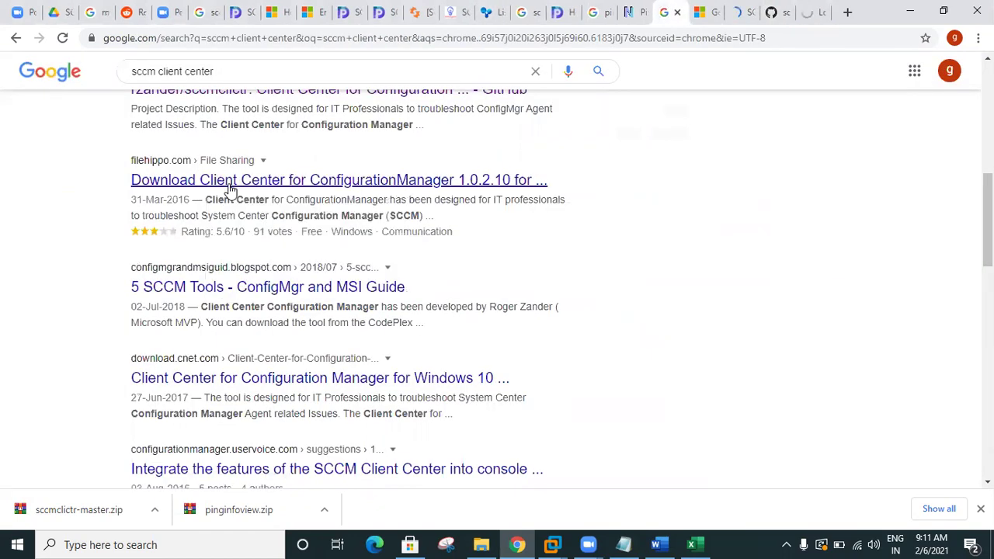
{"action": "left_click", "coordinate": [254, 289], "text": "shift"}
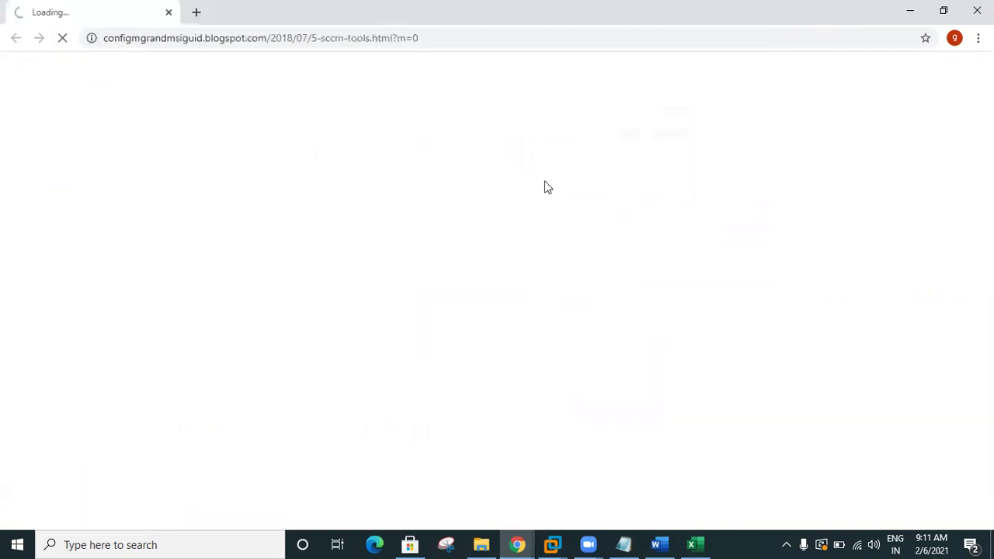
{"action": "key", "text": "ctrl+w"}
Step: Open the 5 SCCM Tools guide in a new tab and read through it
{"action": "right_click", "coordinate": [258, 295]}
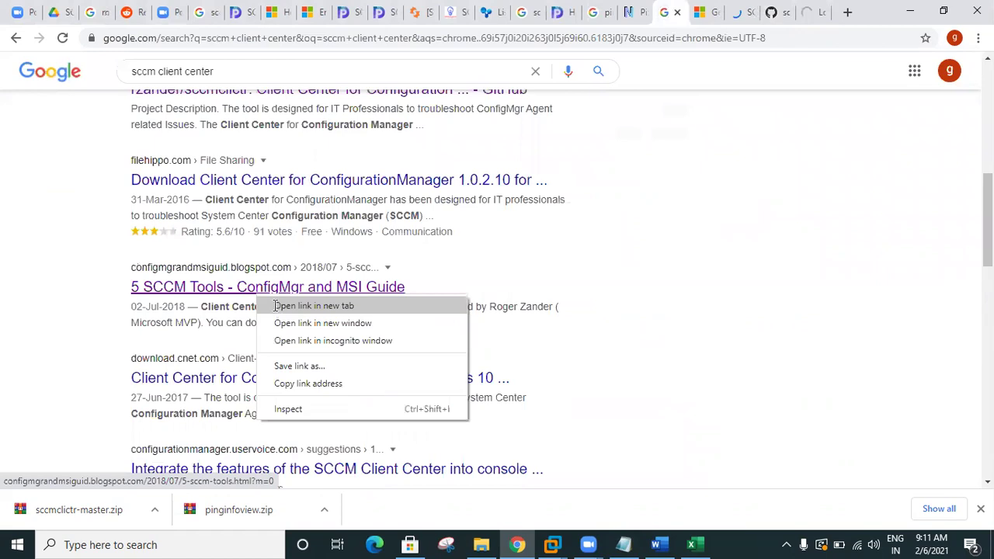
{"action": "left_click", "coordinate": [277, 306]}
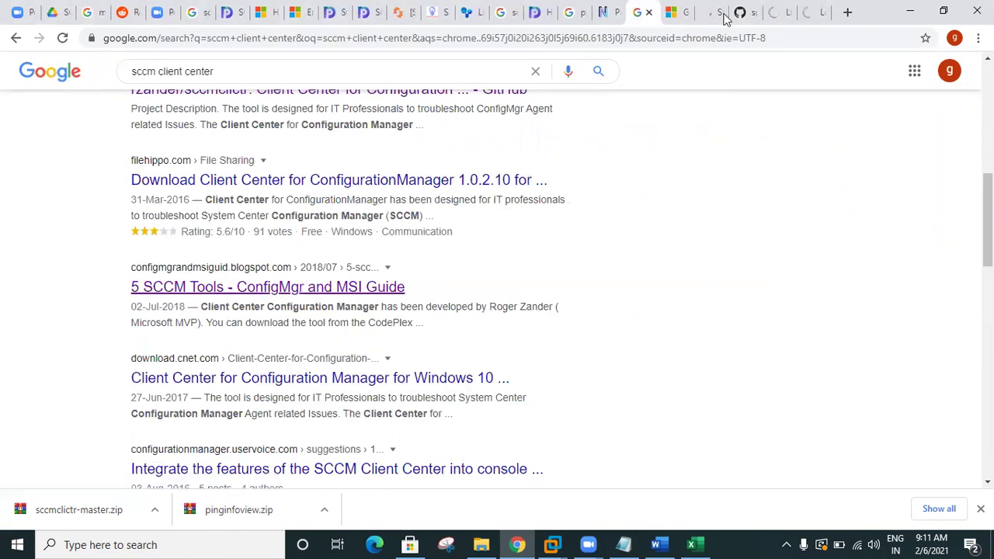
{"action": "left_click", "coordinate": [814, 13]}
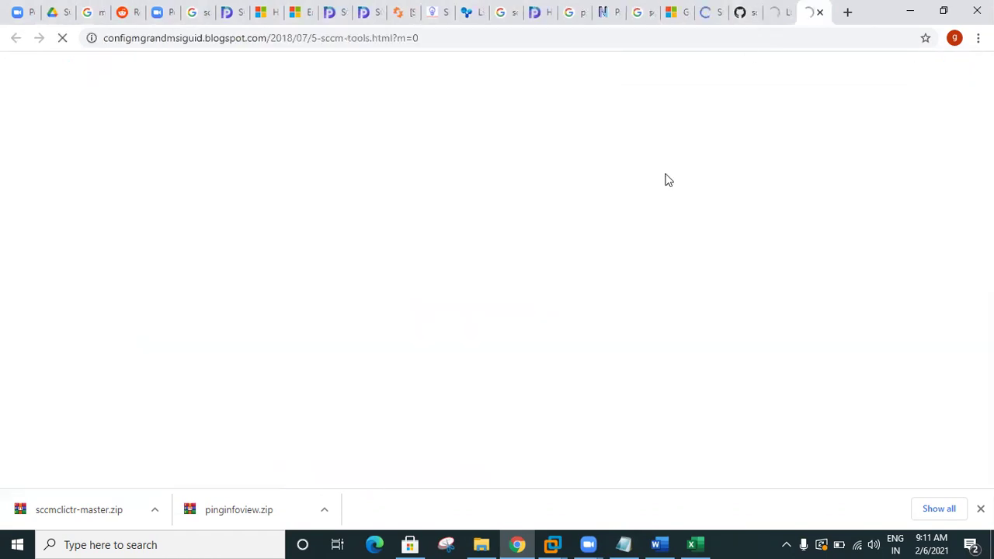
{"action": "scroll", "coordinate": [643, 196], "scroll_direction": "down", "scroll_amount": 2}
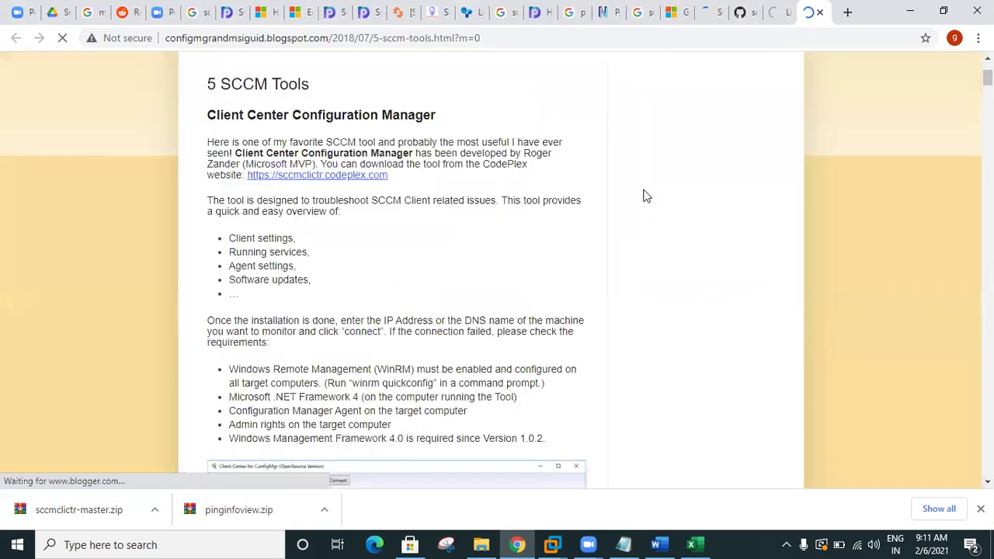
{"action": "scroll", "coordinate": [528, 246], "scroll_direction": "down", "scroll_amount": 4}
{"action": "scroll", "coordinate": [527, 246], "scroll_direction": "down", "scroll_amount": 3}
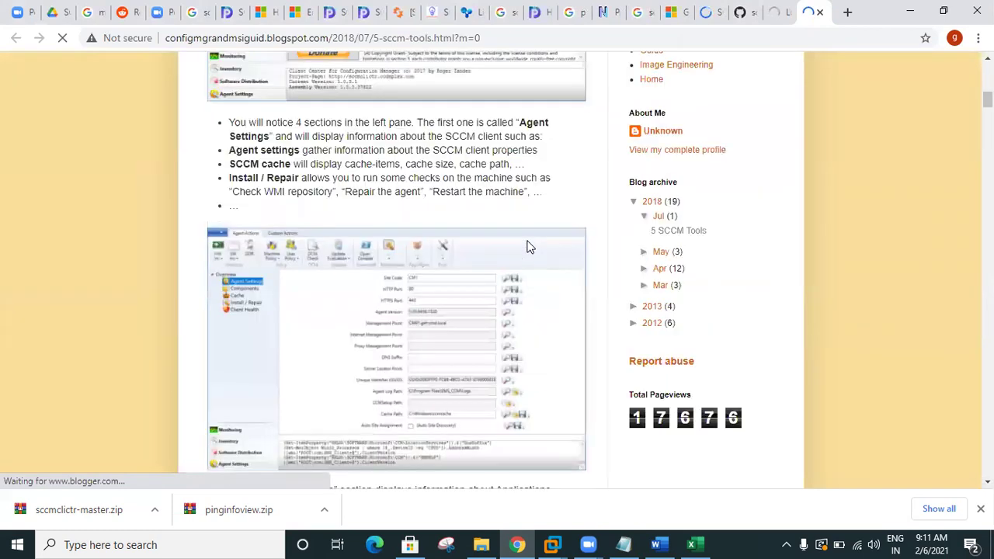
{"action": "scroll", "coordinate": [527, 246], "scroll_direction": "down", "scroll_amount": 6}
{"action": "scroll", "coordinate": [527, 246], "scroll_direction": "down", "scroll_amount": 5}
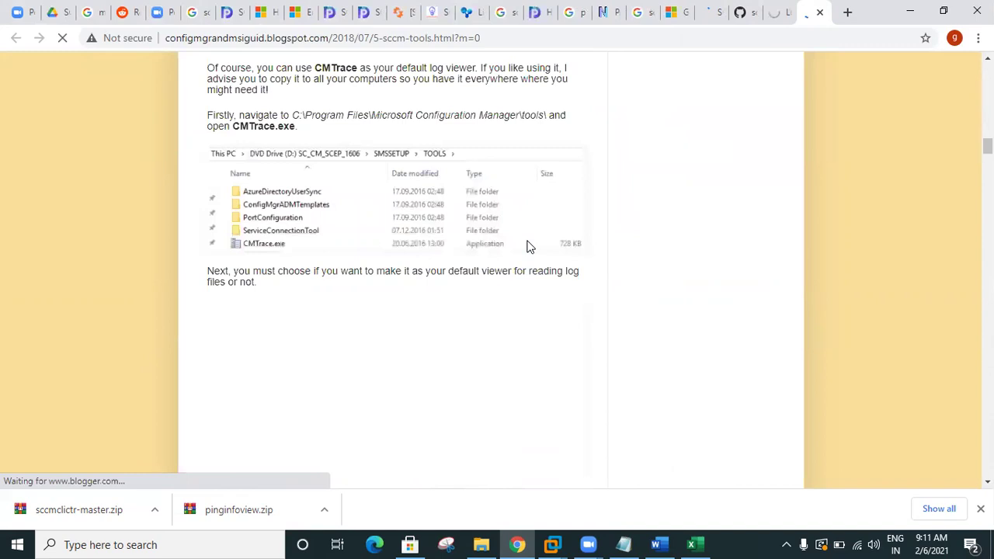
{"action": "scroll", "coordinate": [528, 247], "scroll_direction": "down", "scroll_amount": 5}
{"action": "scroll", "coordinate": [528, 246], "scroll_direction": "up", "scroll_amount": 3}
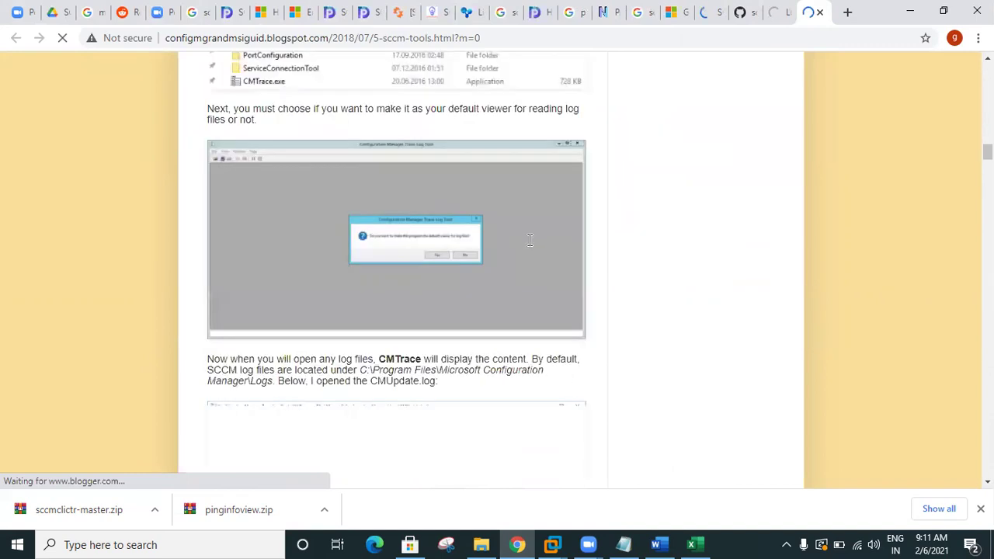
{"action": "scroll", "coordinate": [528, 247], "scroll_direction": "up", "scroll_amount": 5}
{"action": "scroll", "coordinate": [528, 246], "scroll_direction": "up", "scroll_amount": 5}
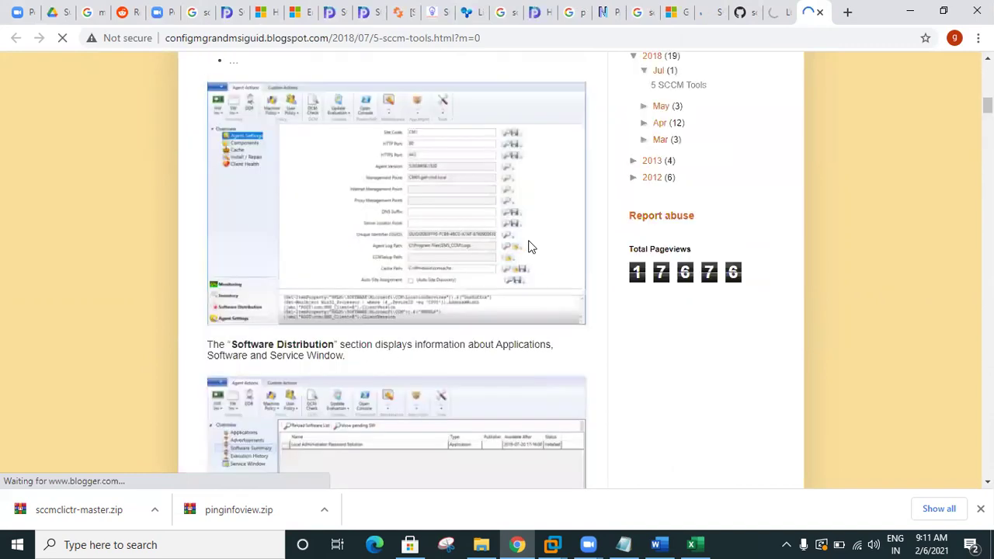
{"action": "scroll", "coordinate": [528, 246], "scroll_direction": "up", "scroll_amount": 5}
{"action": "scroll", "coordinate": [528, 246], "scroll_direction": "up", "scroll_amount": 2}
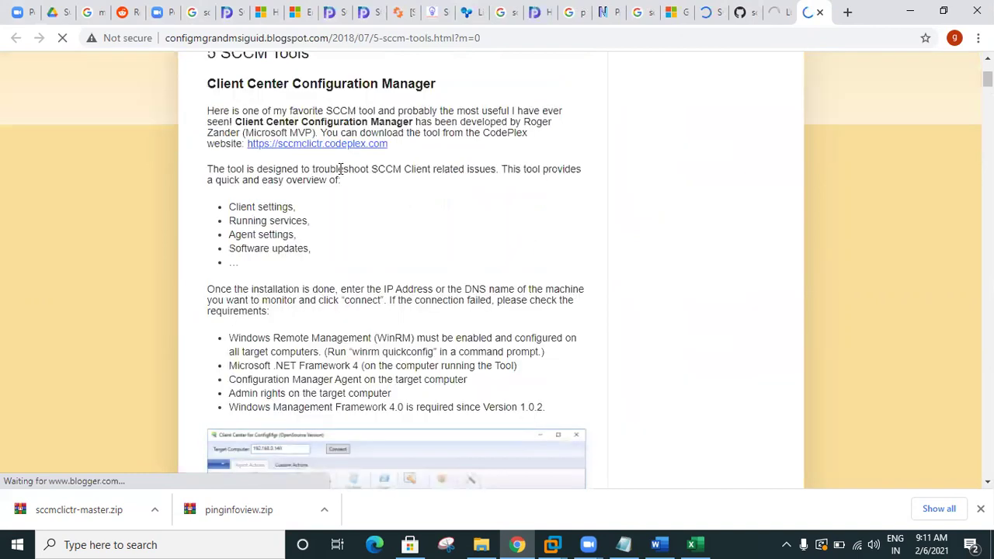
Step: Open the guide's CodePlex link in a new tab and download the sccmclictr archive
{"action": "right_click", "coordinate": [311, 154]}
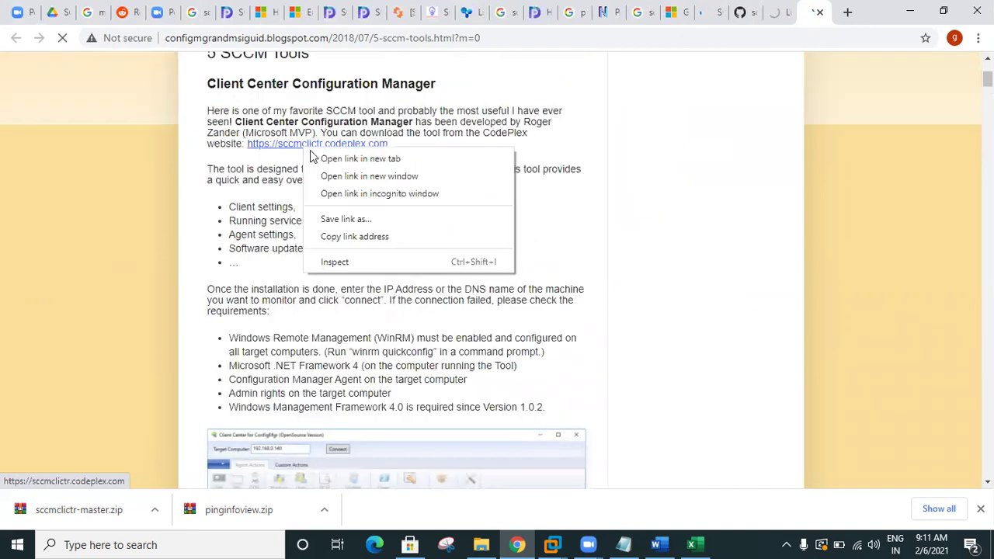
{"action": "left_click", "coordinate": [316, 159]}
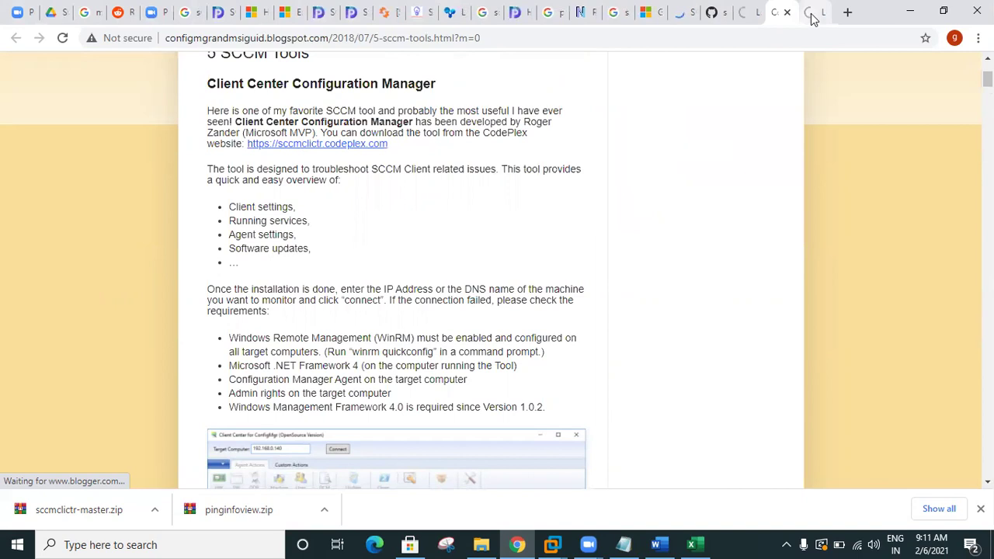
{"action": "key", "text": "ctrl+Tab"}
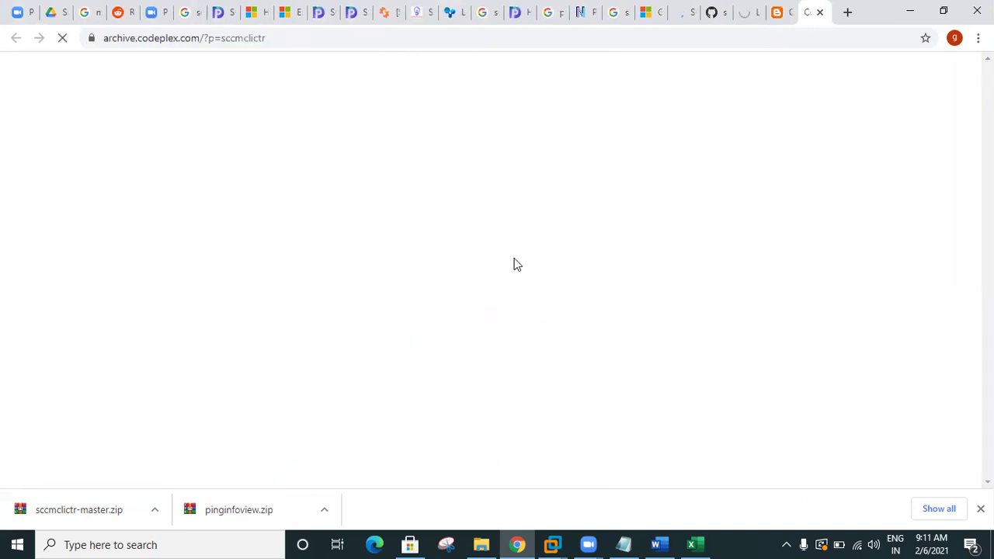
{"action": "left_click", "coordinate": [790, 299]}
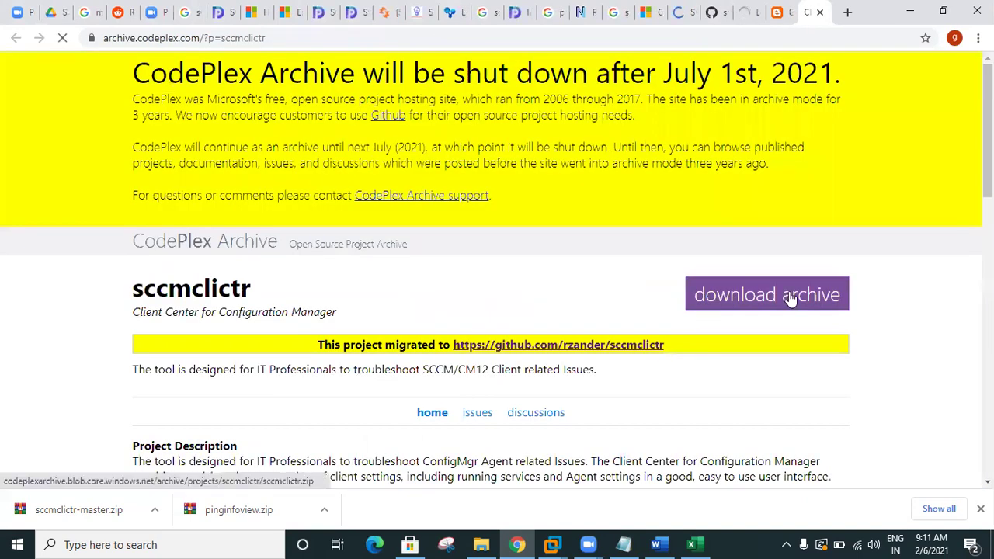